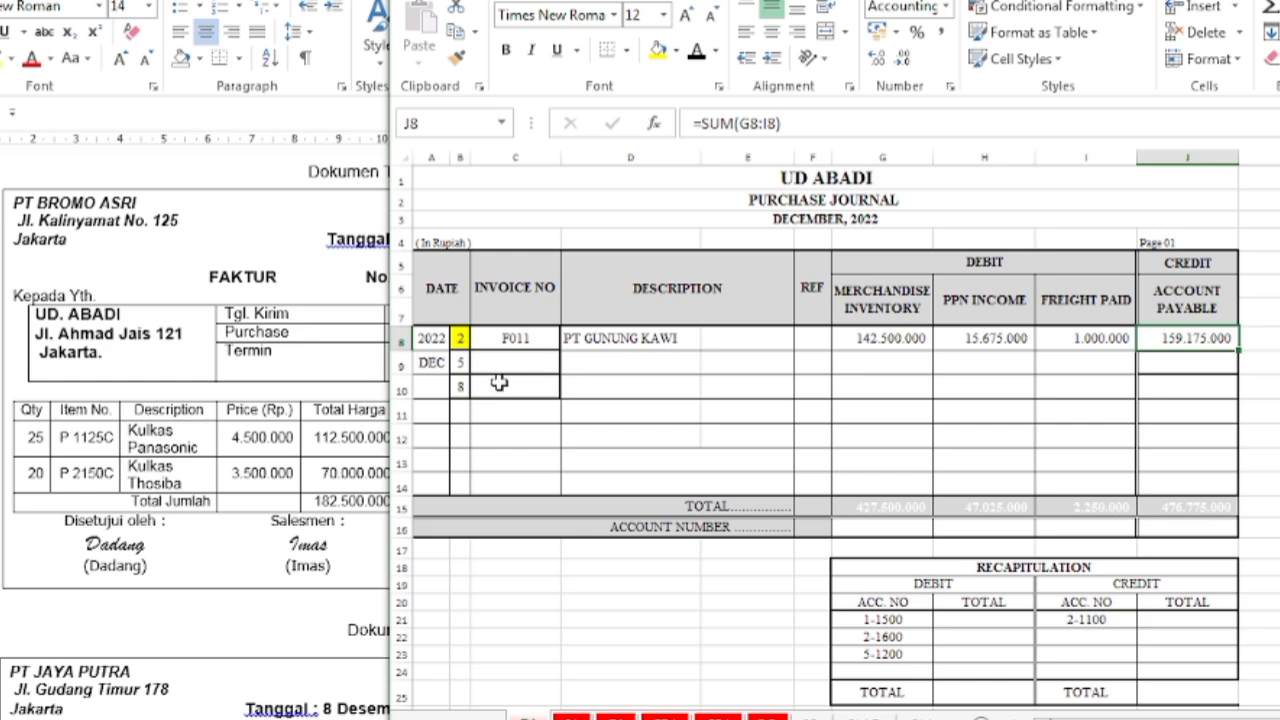
# Fill the 5 December date cell yellow in the purchase journal and reveal its hidden invoice number in C9 with black font
pyautogui.click(306, 424)
pyautogui.hotkey('alt', 'Tab')
pyautogui.click(468, 364)
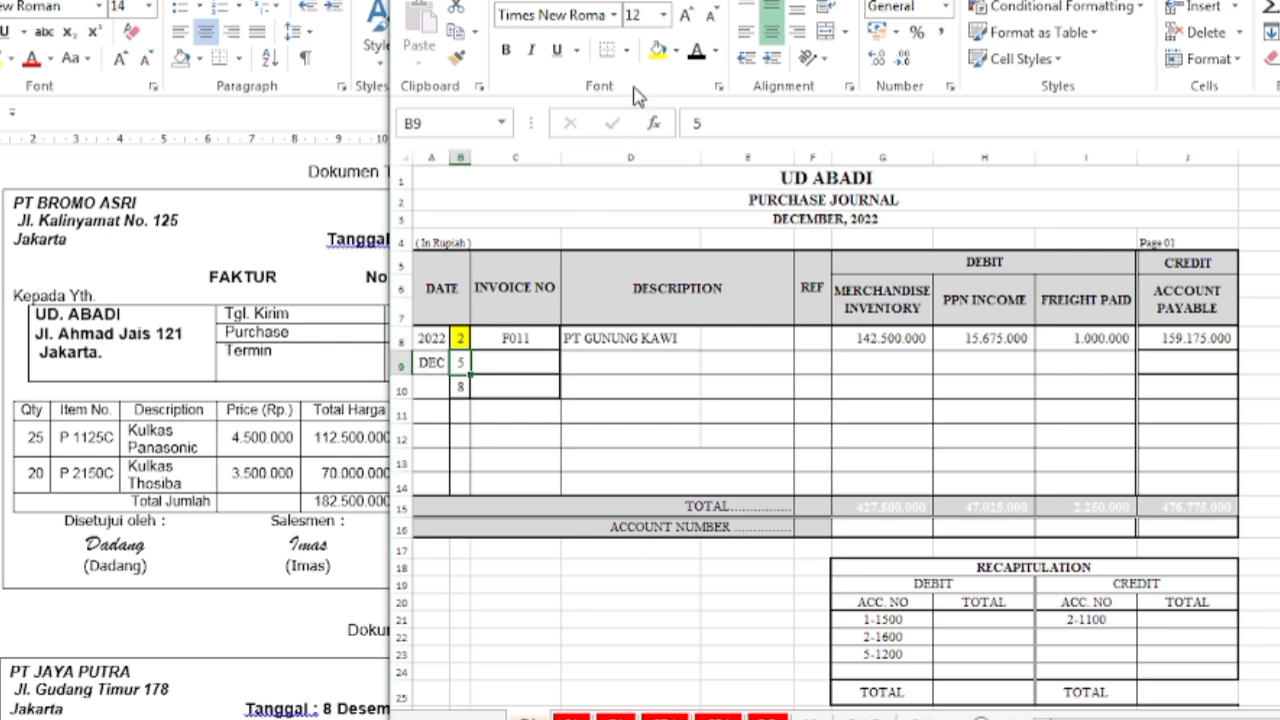
pyautogui.click(508, 364)
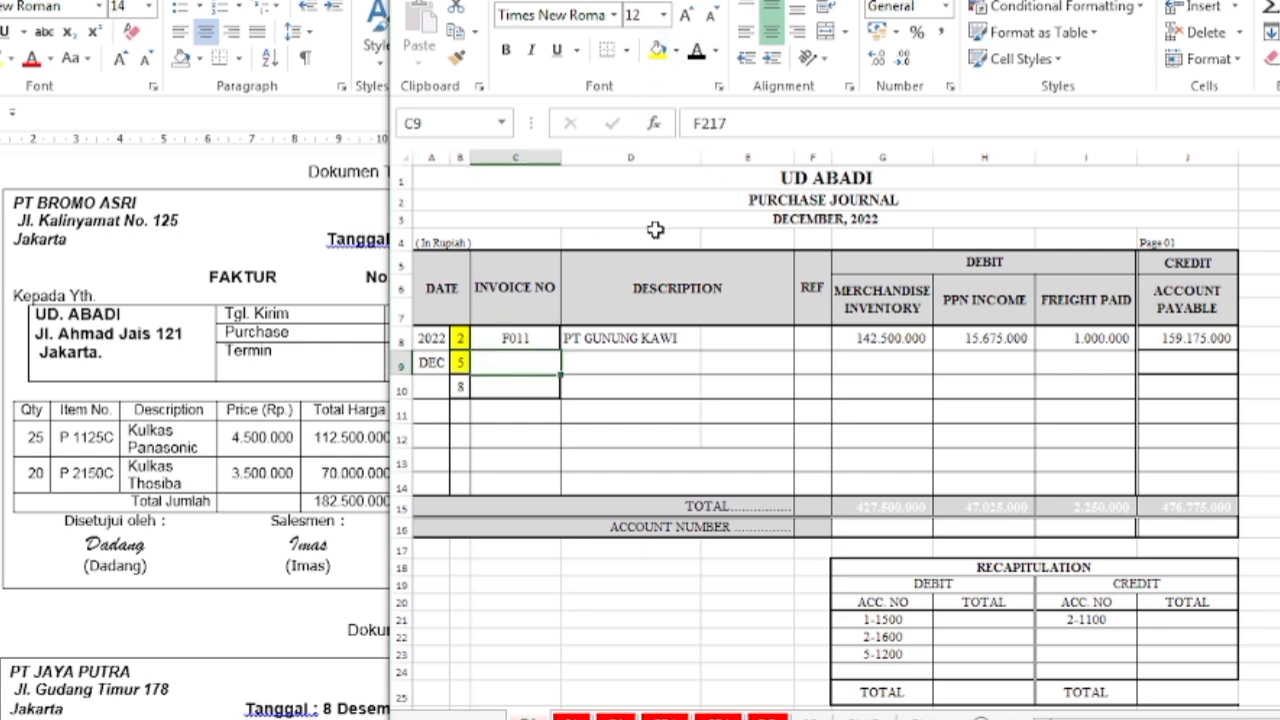
pyautogui.click(694, 52)
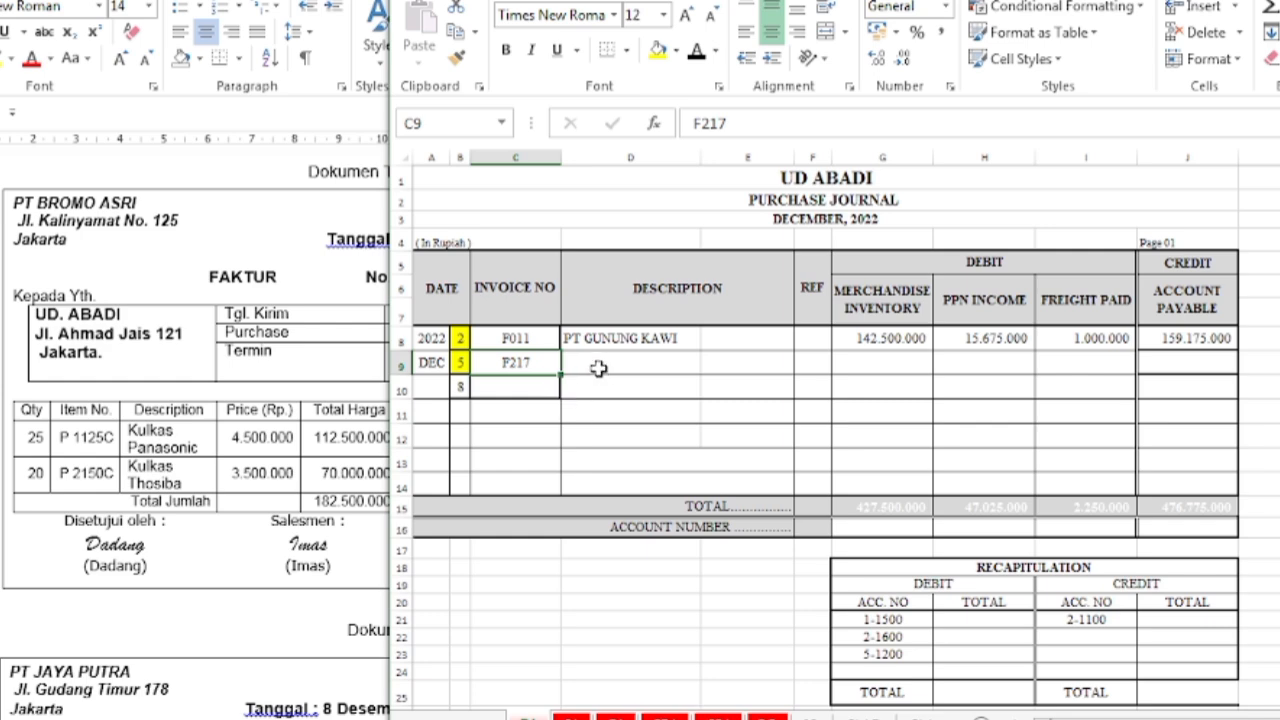
# Set the font of the PT BROMO ASRI description and its 182.500.000 merchandise inventory amount in row 9 to black
pyautogui.click(182, 430)
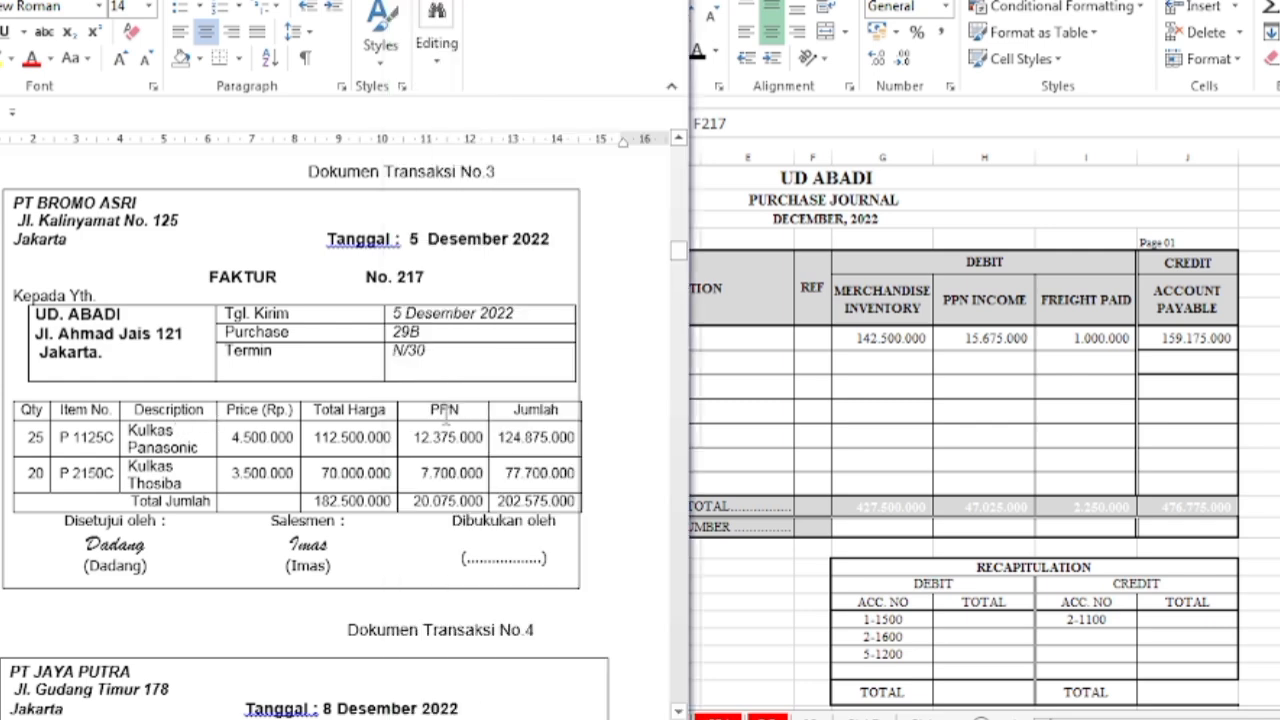
pyautogui.click(755, 390)
pyautogui.click(666, 363)
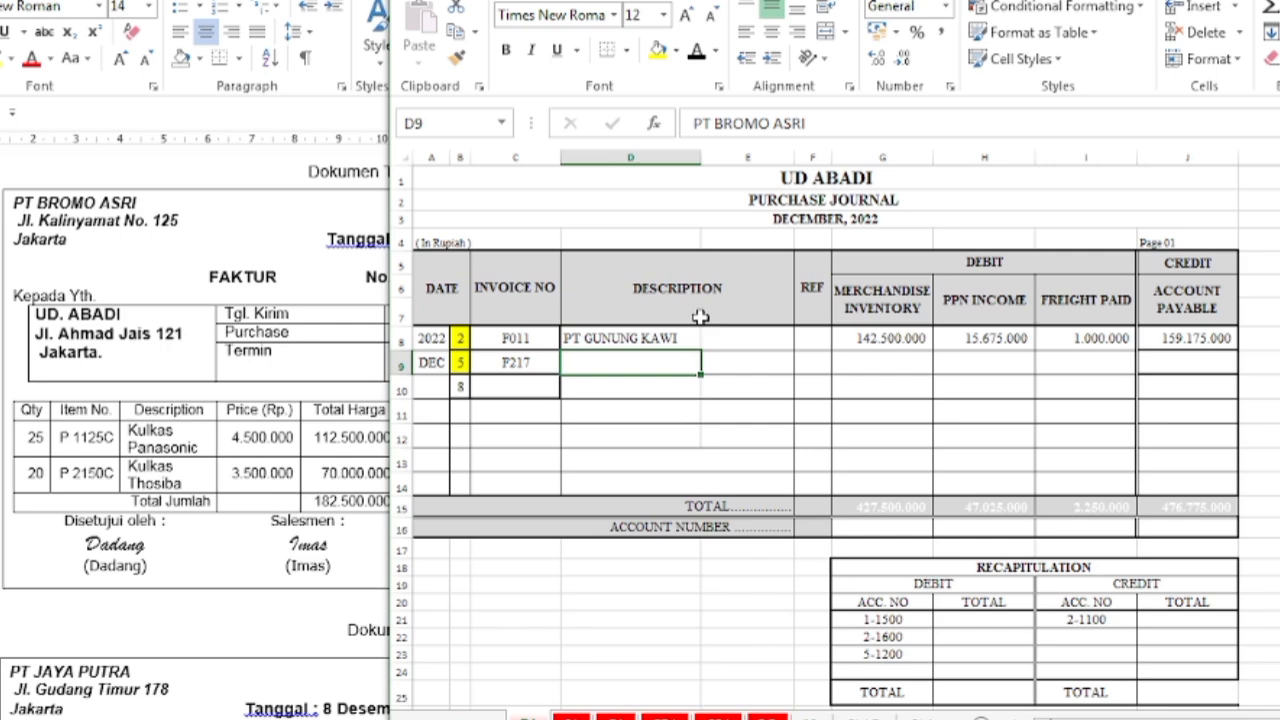
pyautogui.click(697, 52)
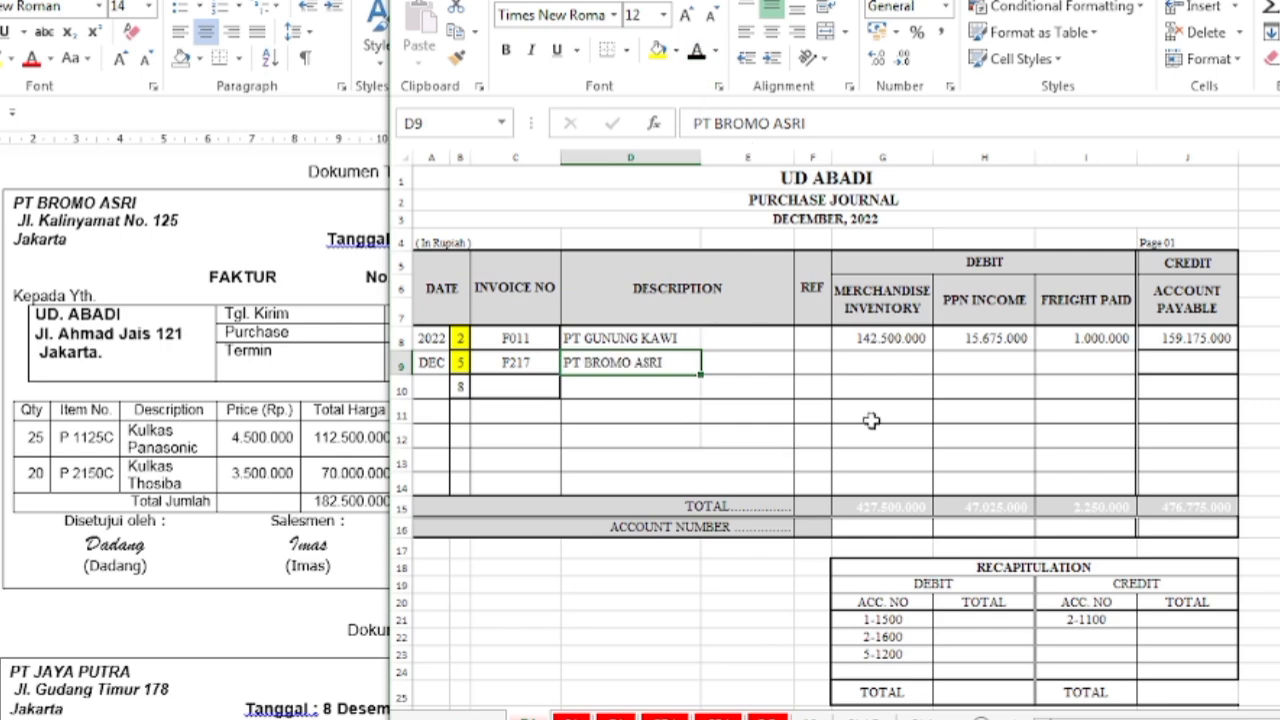
pyautogui.click(864, 368)
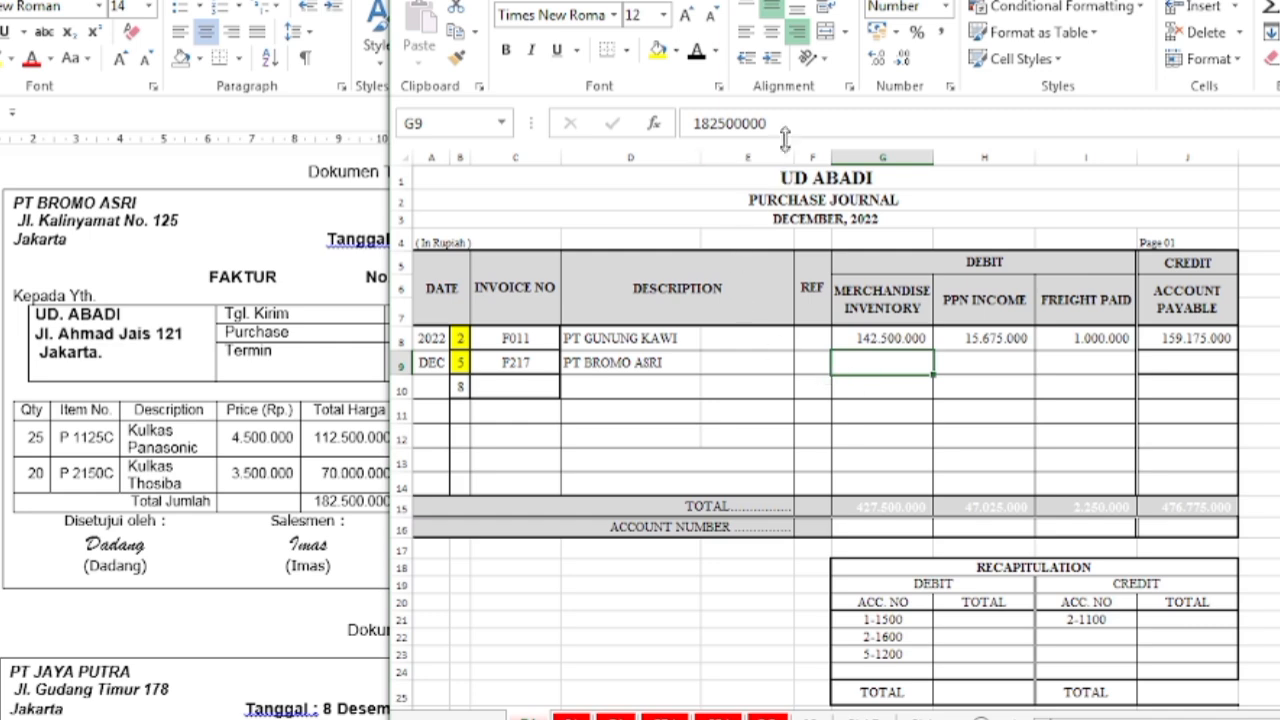
pyautogui.click(697, 60)
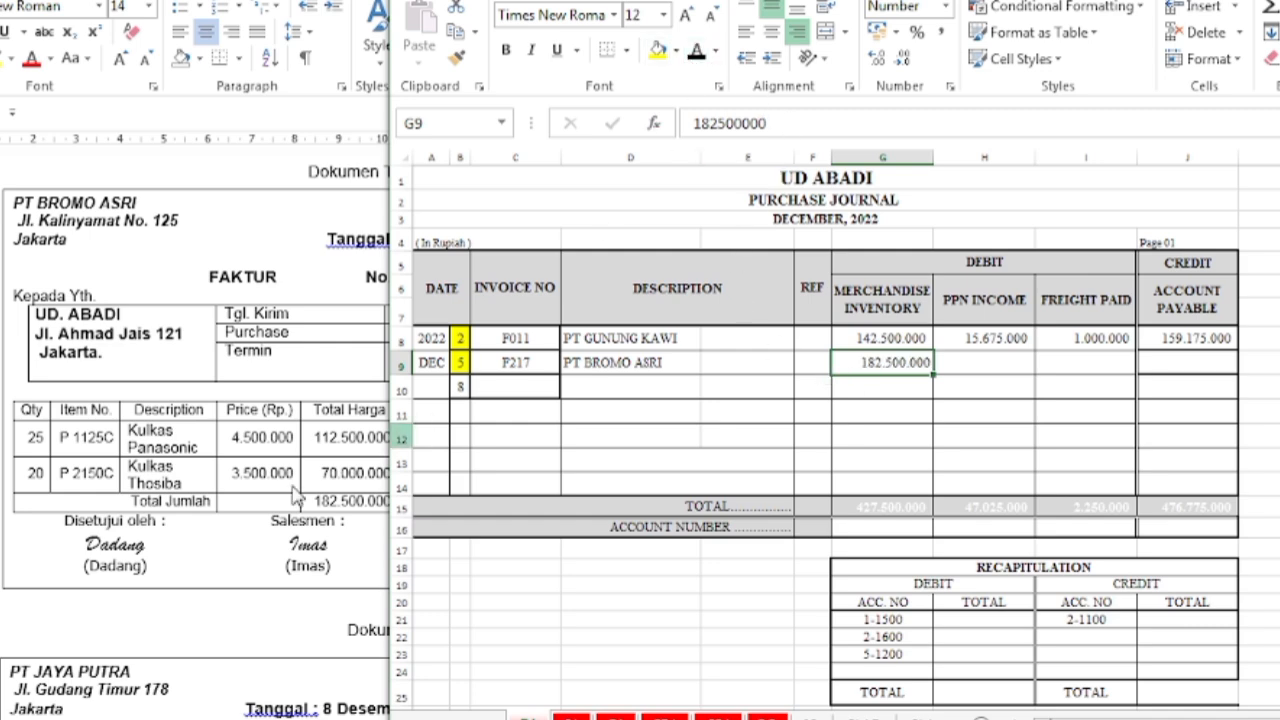
# Check the invoice's PPN total and set the PPN income of 20.075.000 and the account payable amount in row 9 to black font
pyautogui.click(265, 507)
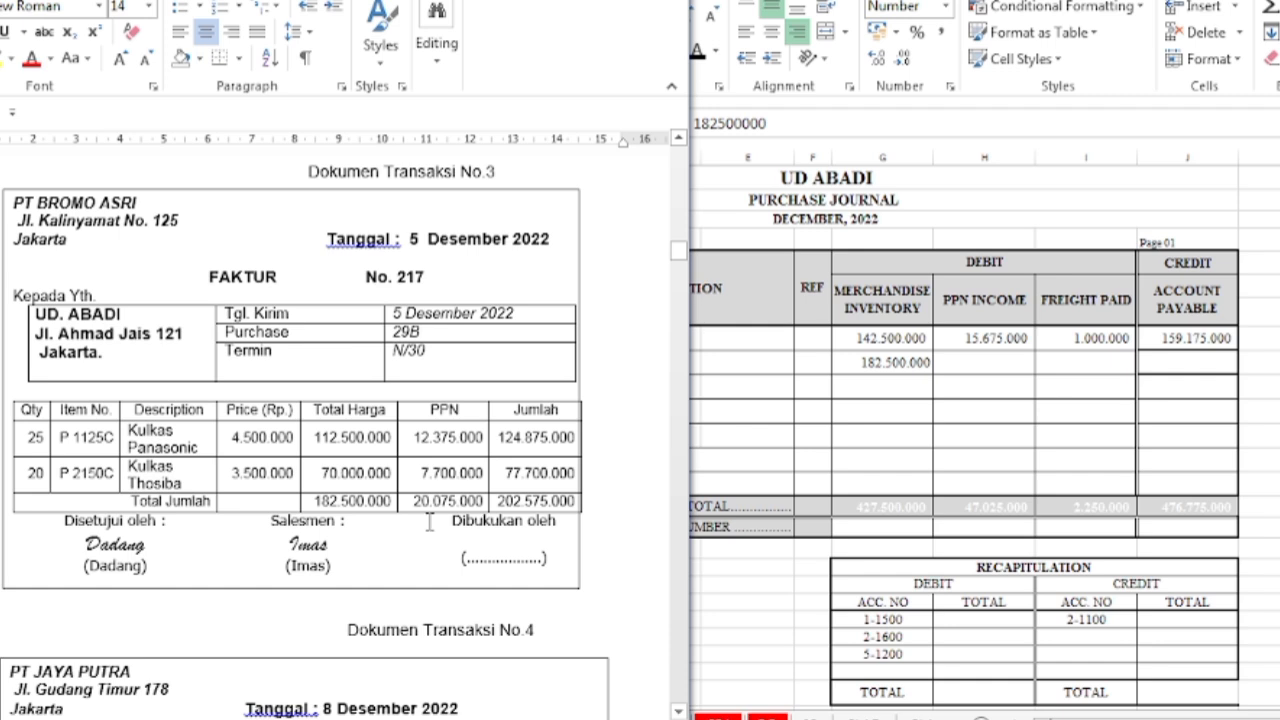
pyautogui.click(1006, 363)
pyautogui.click(992, 363)
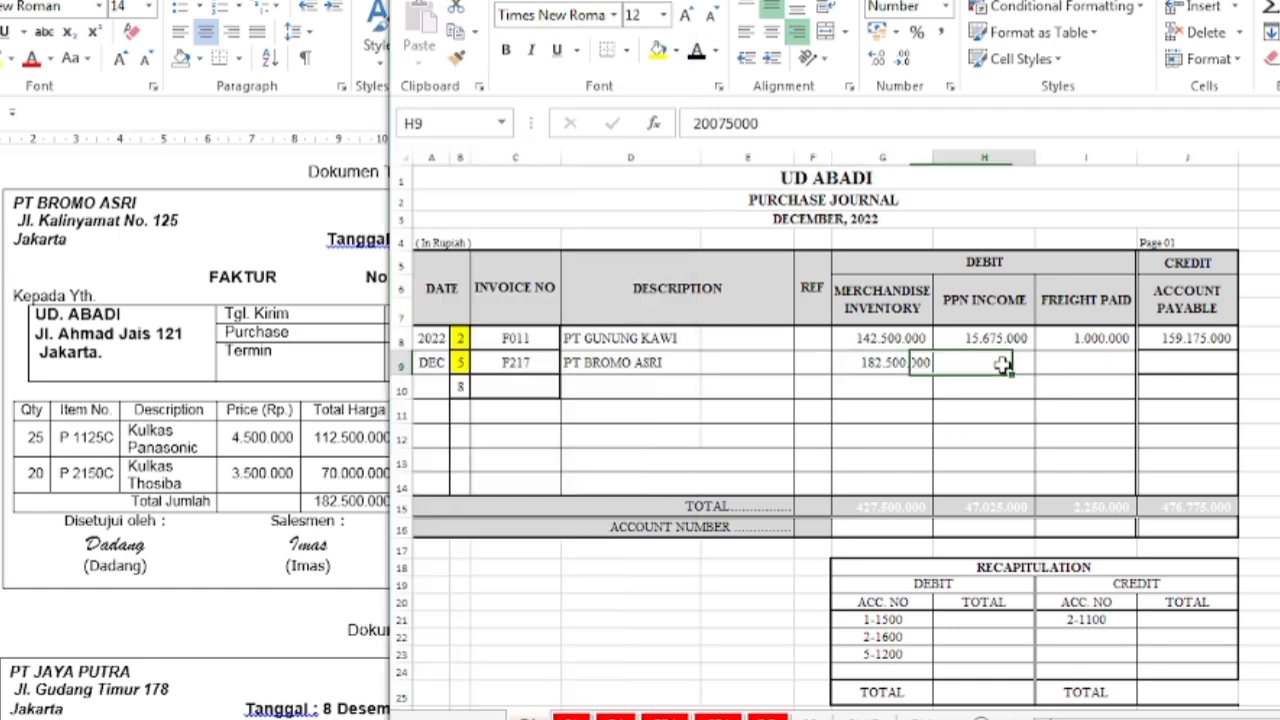
pyautogui.click(698, 52)
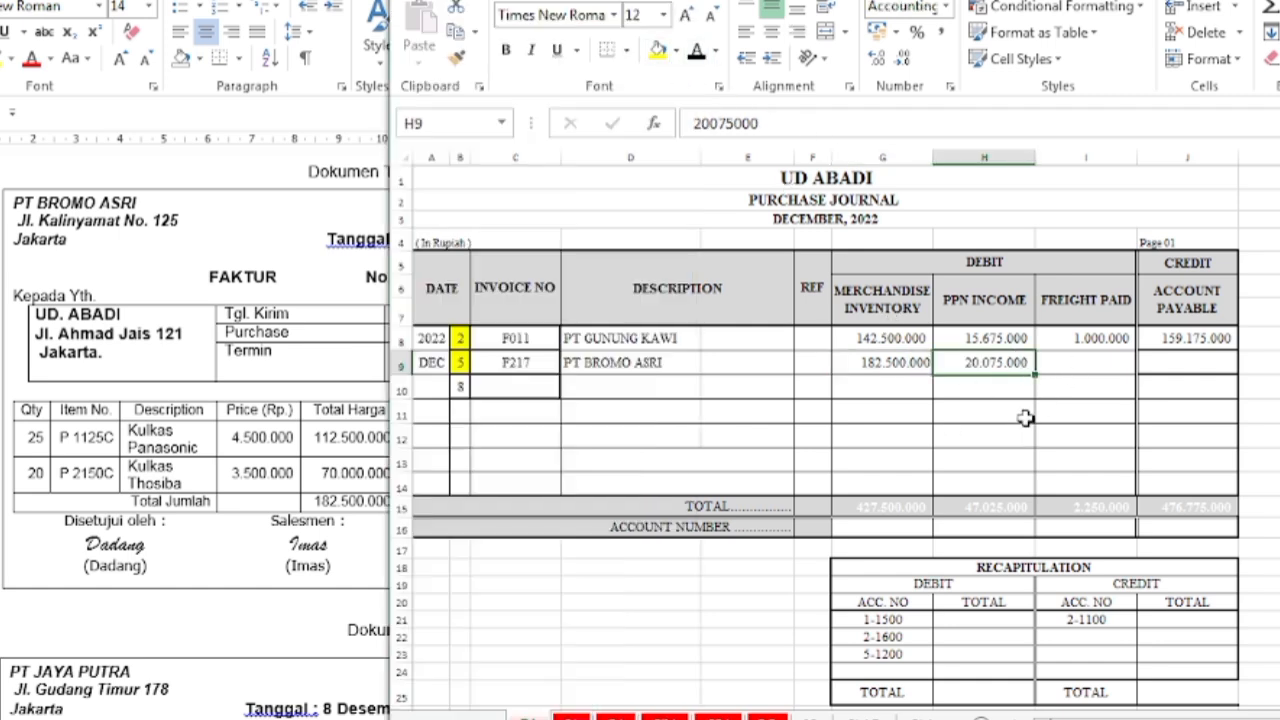
pyautogui.click(1080, 367)
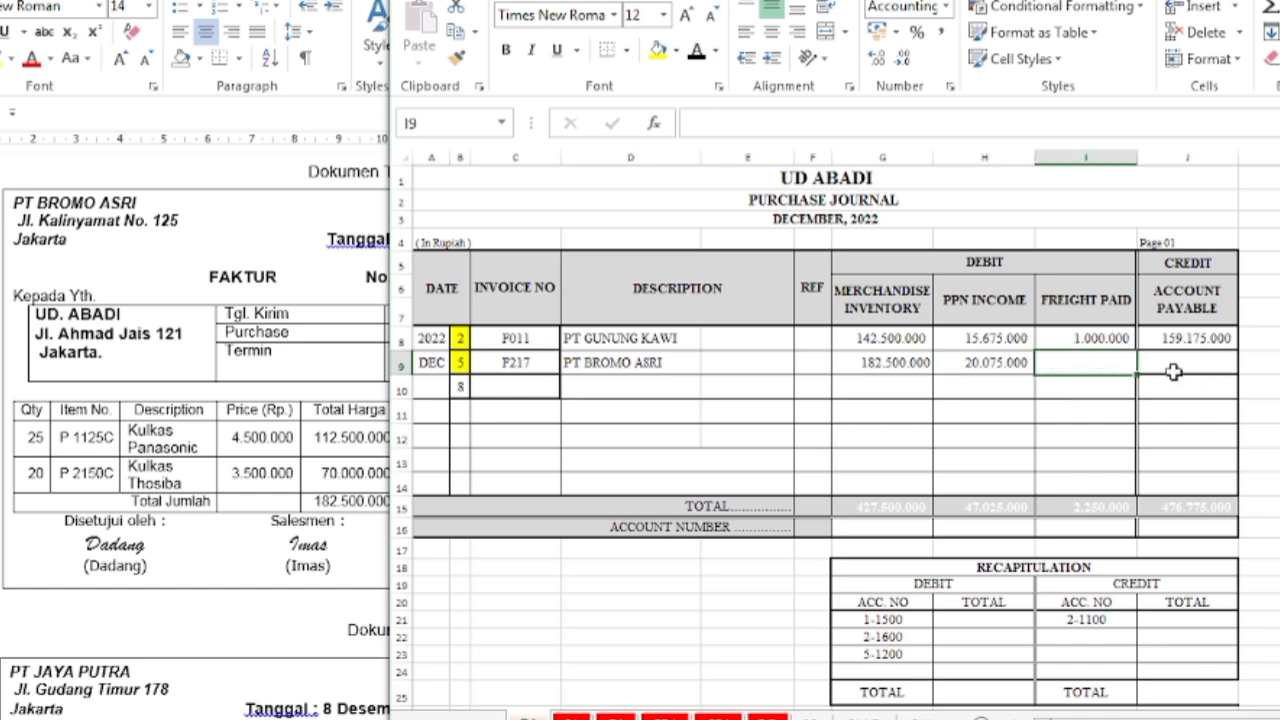
pyautogui.click(1169, 369)
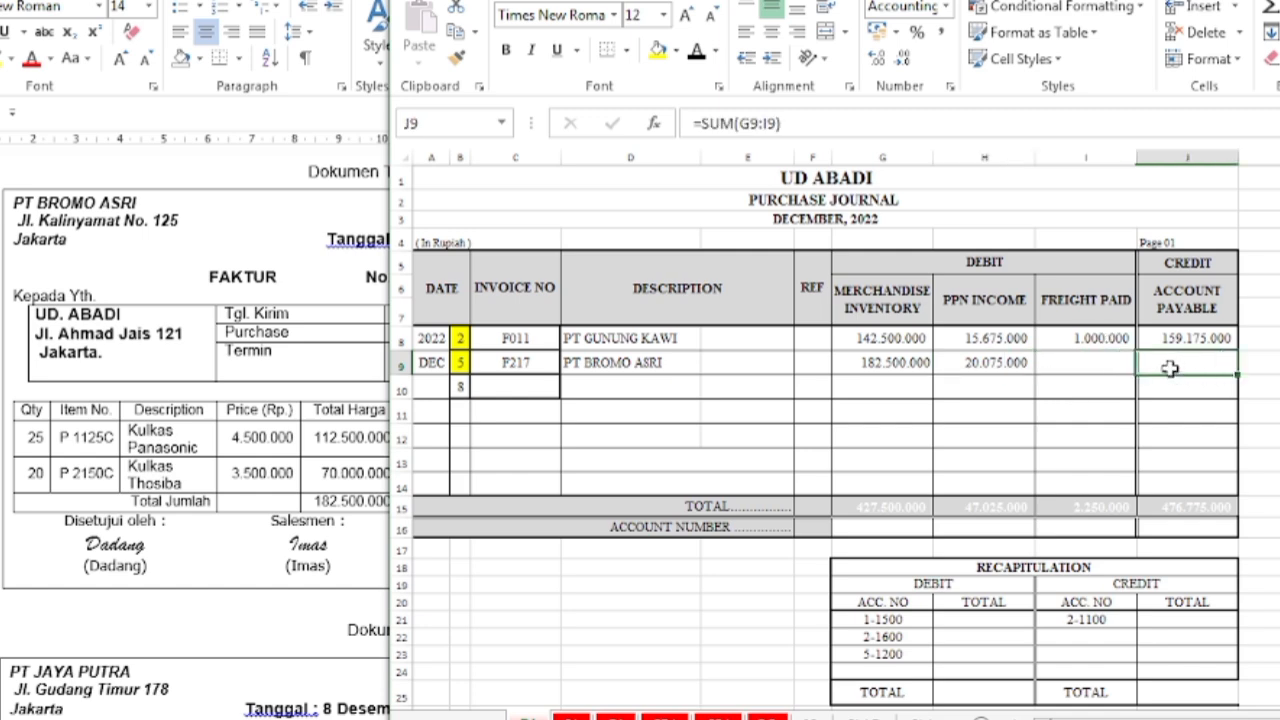
pyautogui.click(699, 58)
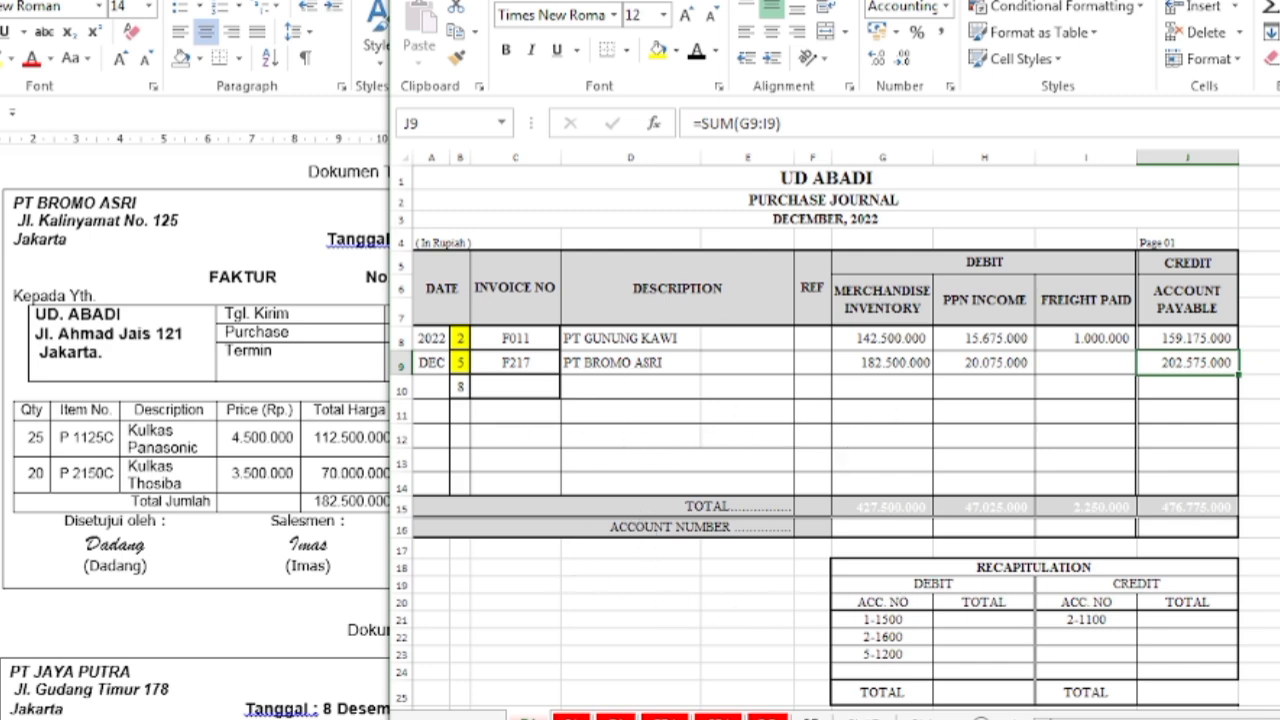
# Highlight the 5 December PT BROMO ASRI row yellow in the Kulkas Panasonic inventory card and select the matching row in the Kulkas Toshiba card
pyautogui.click(811, 718)
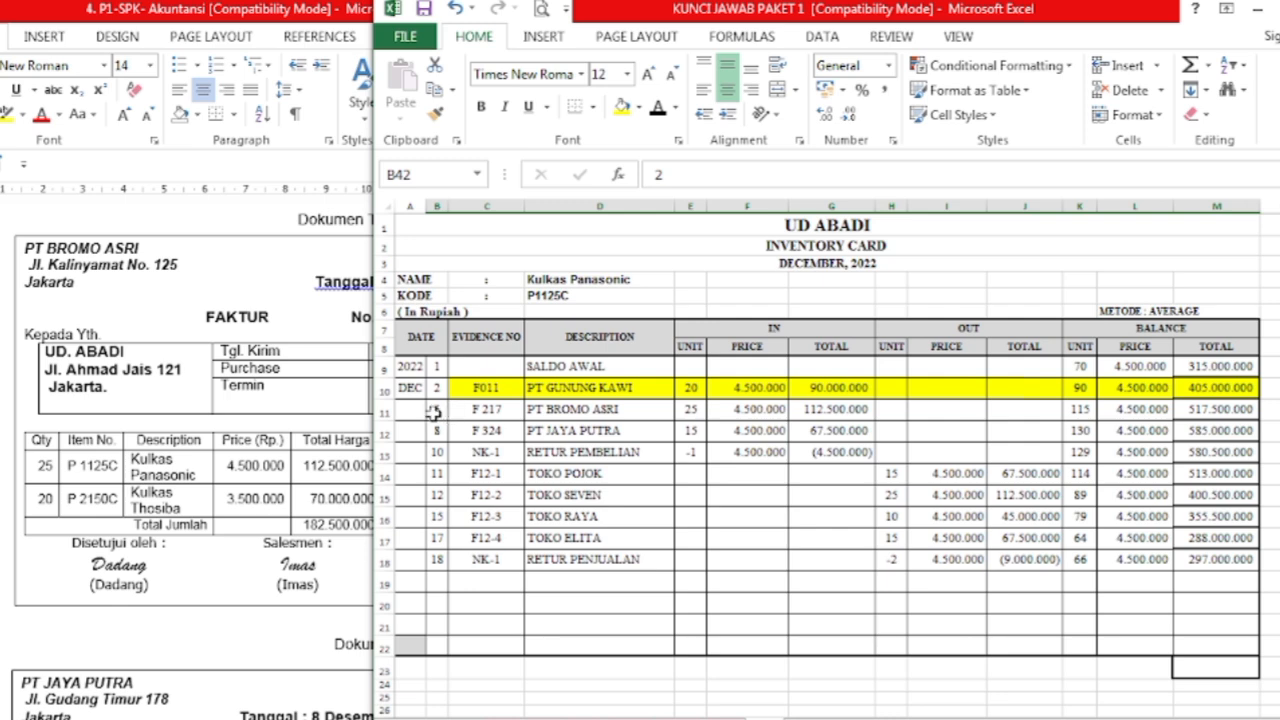
pyautogui.moveTo(453, 411); pyautogui.dragTo(1211, 410)
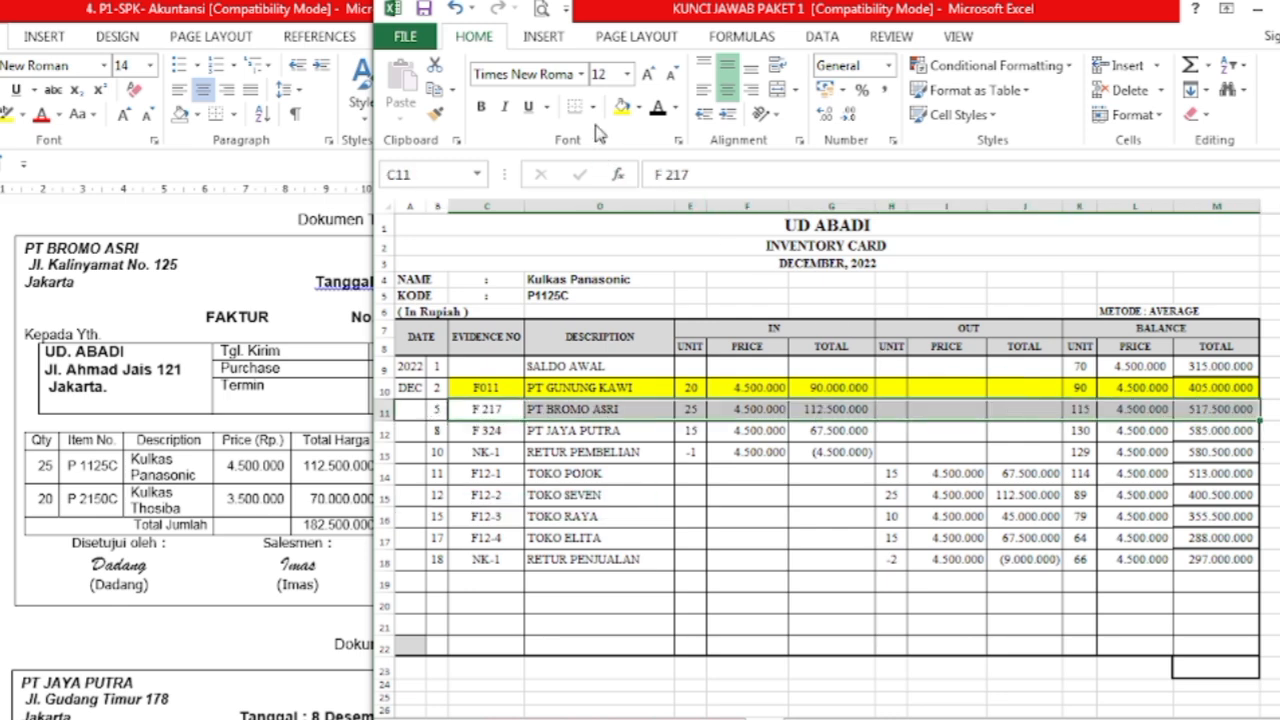
pyautogui.click(621, 106)
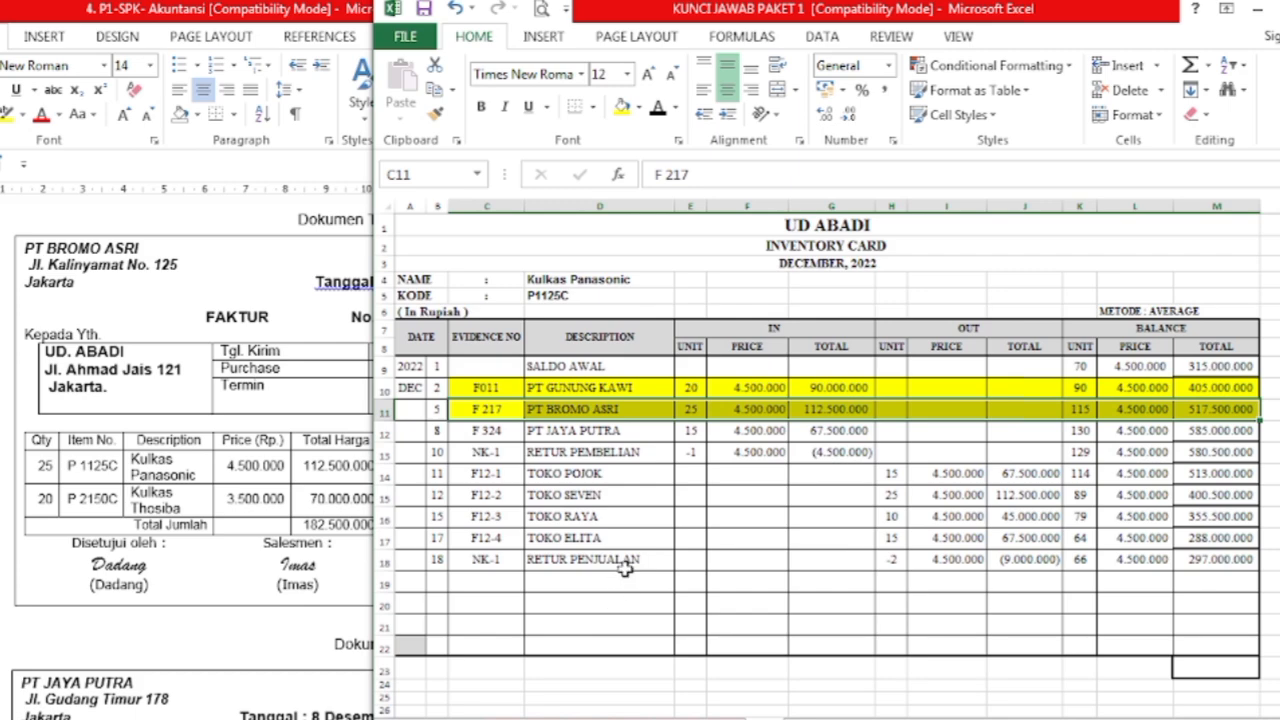
pyautogui.scroll(-9, 622, 560)
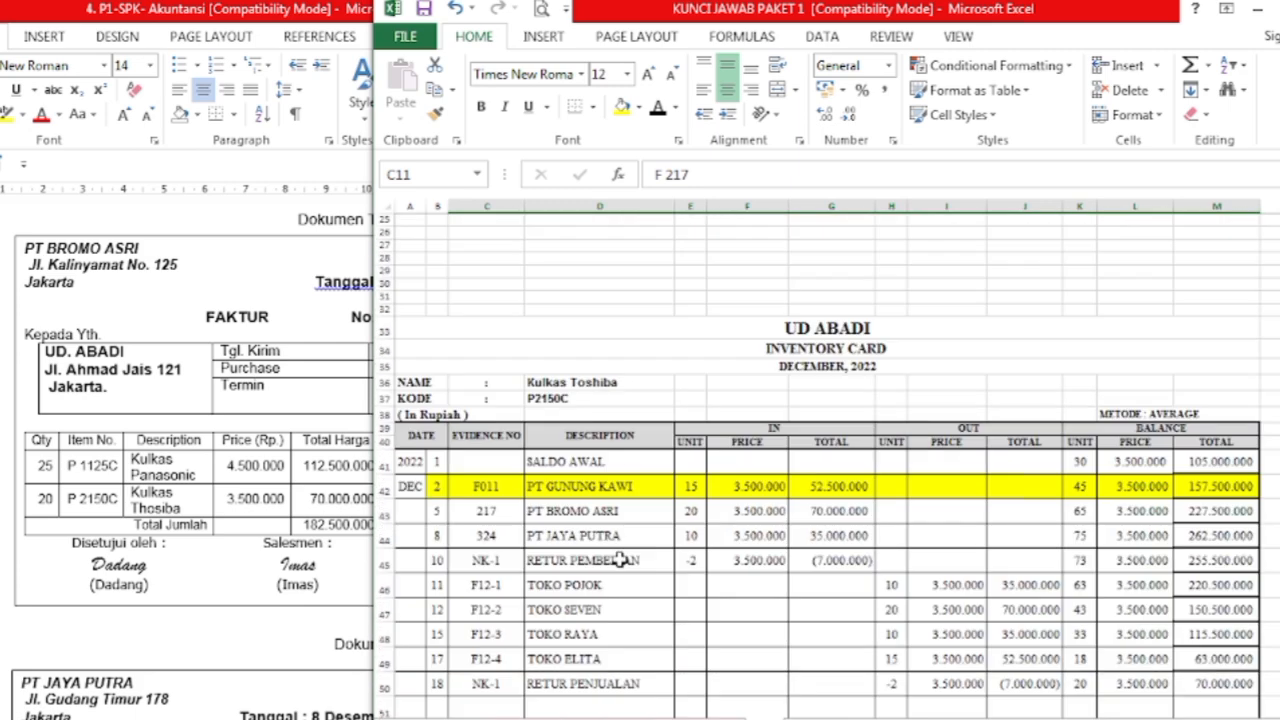
pyautogui.moveTo(436, 472); pyautogui.dragTo(1217, 474)
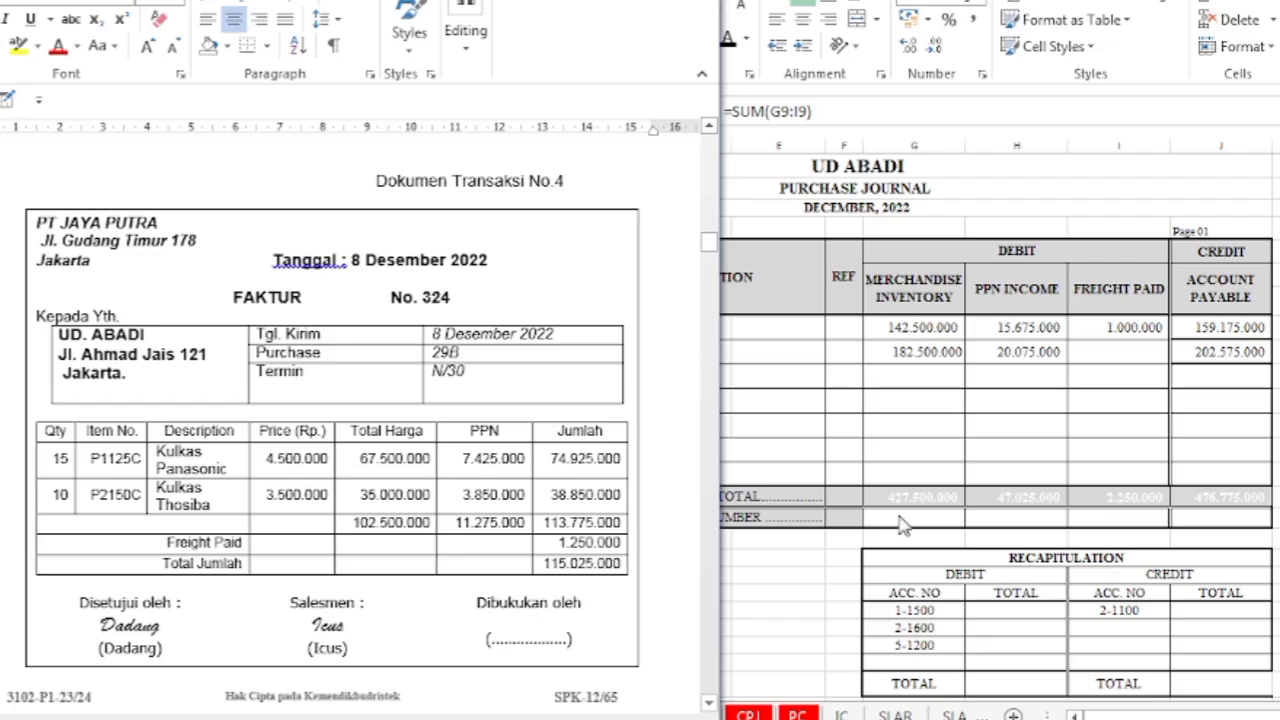
# Fill the 8 December date cell yellow in the purchase journal and set the hidden invoice number in C10 to black font
pyautogui.click(899, 516)
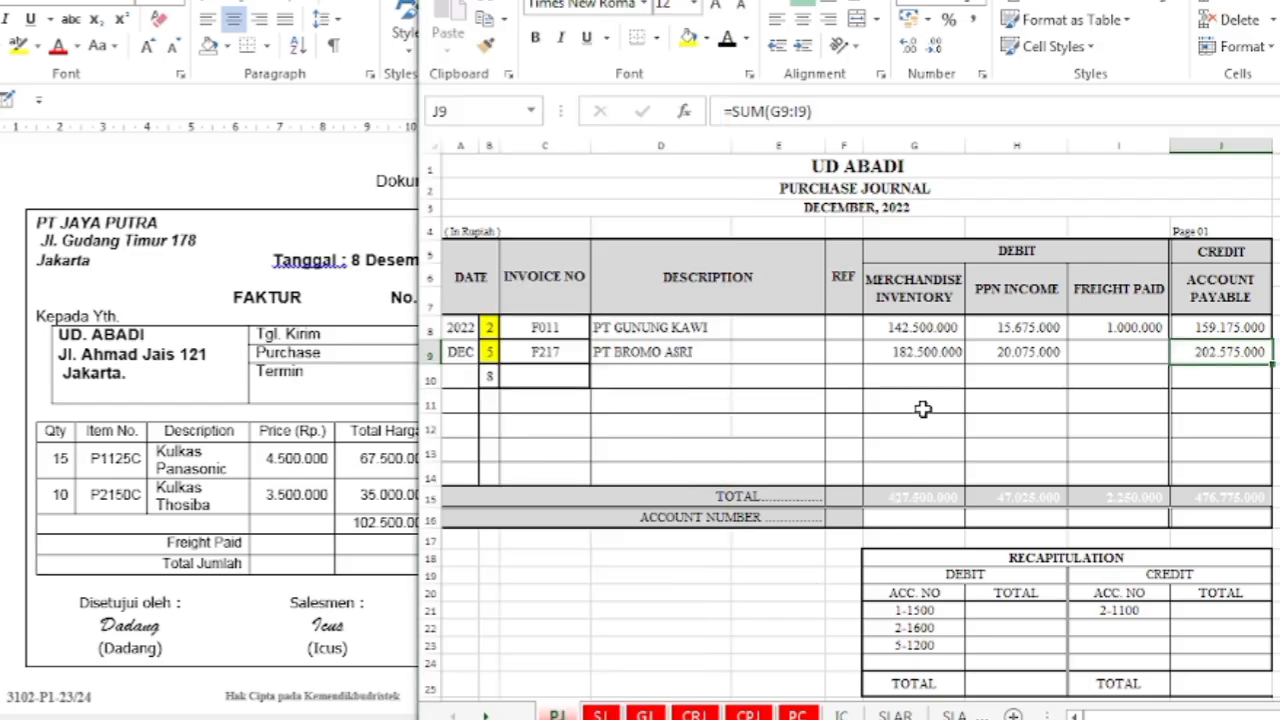
pyautogui.click(490, 376)
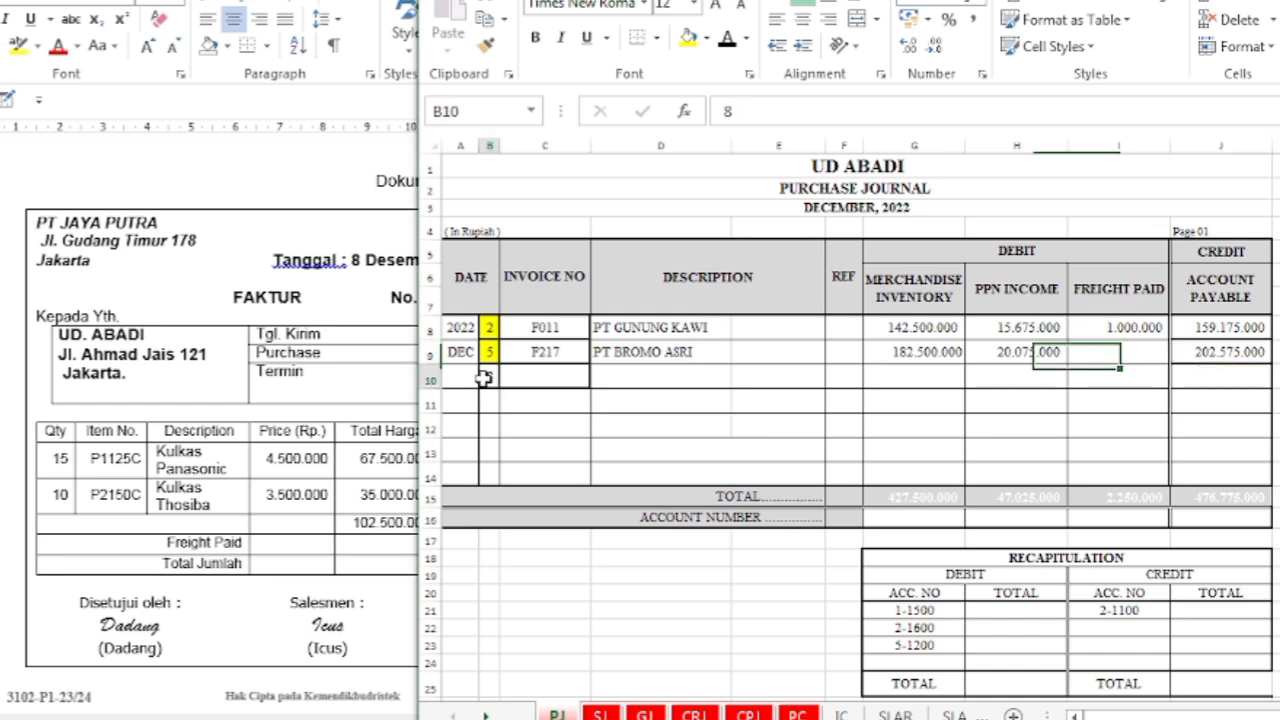
pyautogui.click(688, 42)
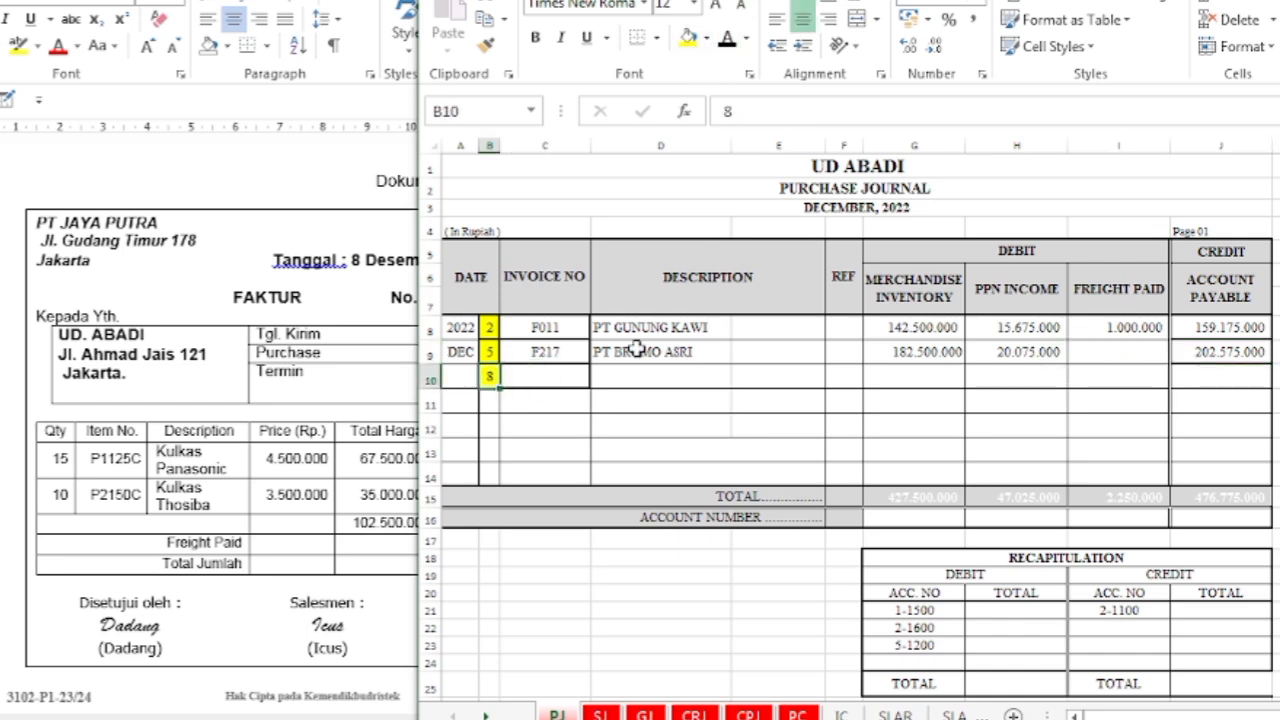
pyautogui.click(545, 377)
pyautogui.click(727, 38)
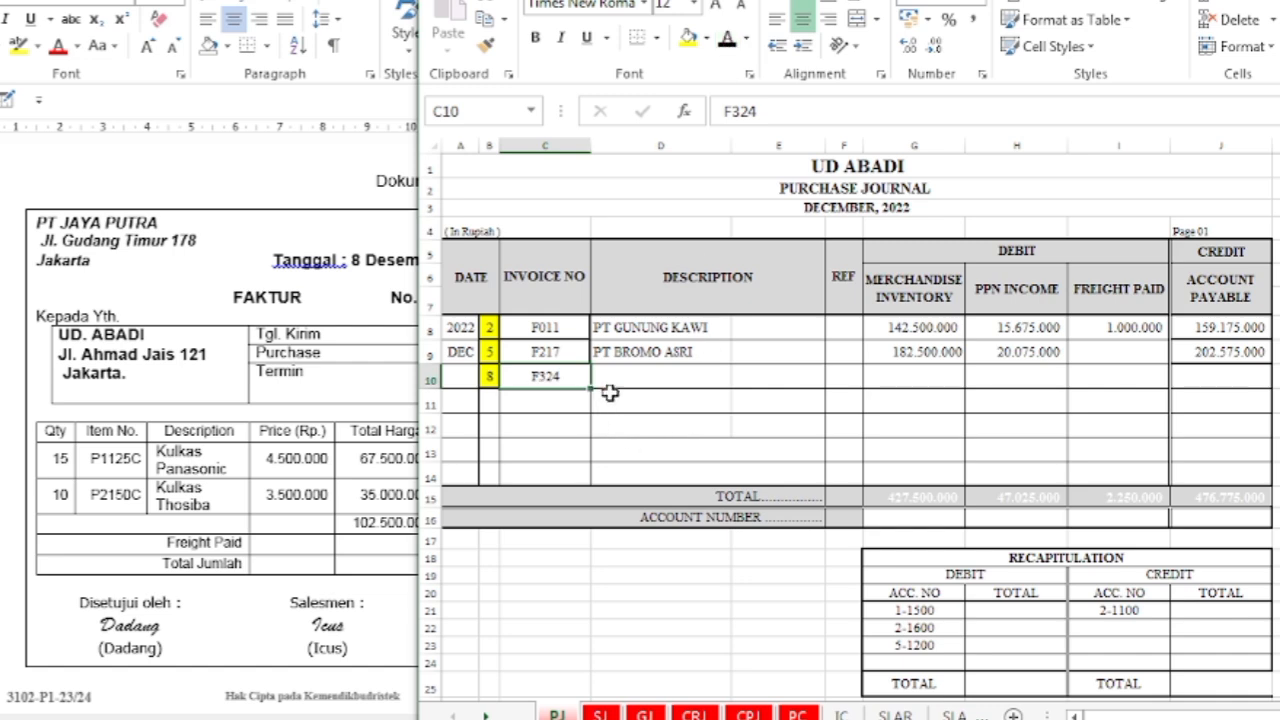
# Set the PT JAYA PUTRA description and its merchandise inventory amount of 102.500.000 in row 10 to black font
pyautogui.click(647, 373)
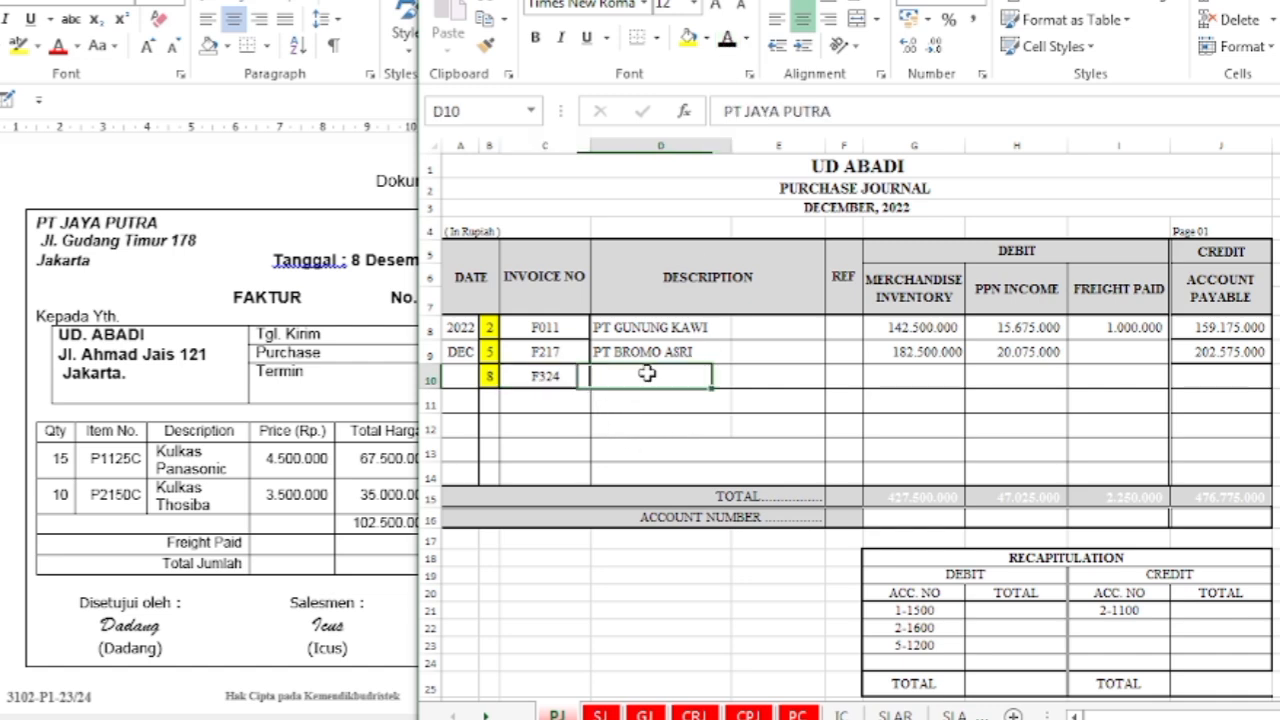
pyautogui.click(730, 43)
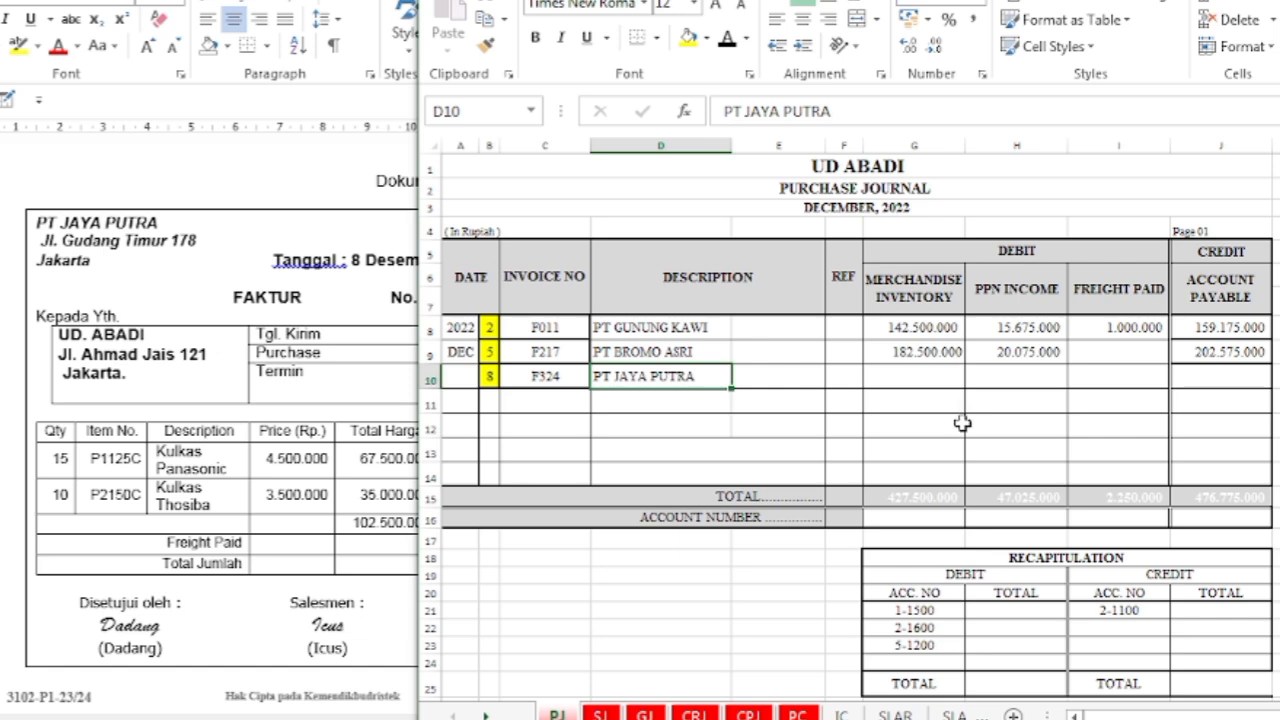
pyautogui.click(922, 391)
pyautogui.write('102500000')
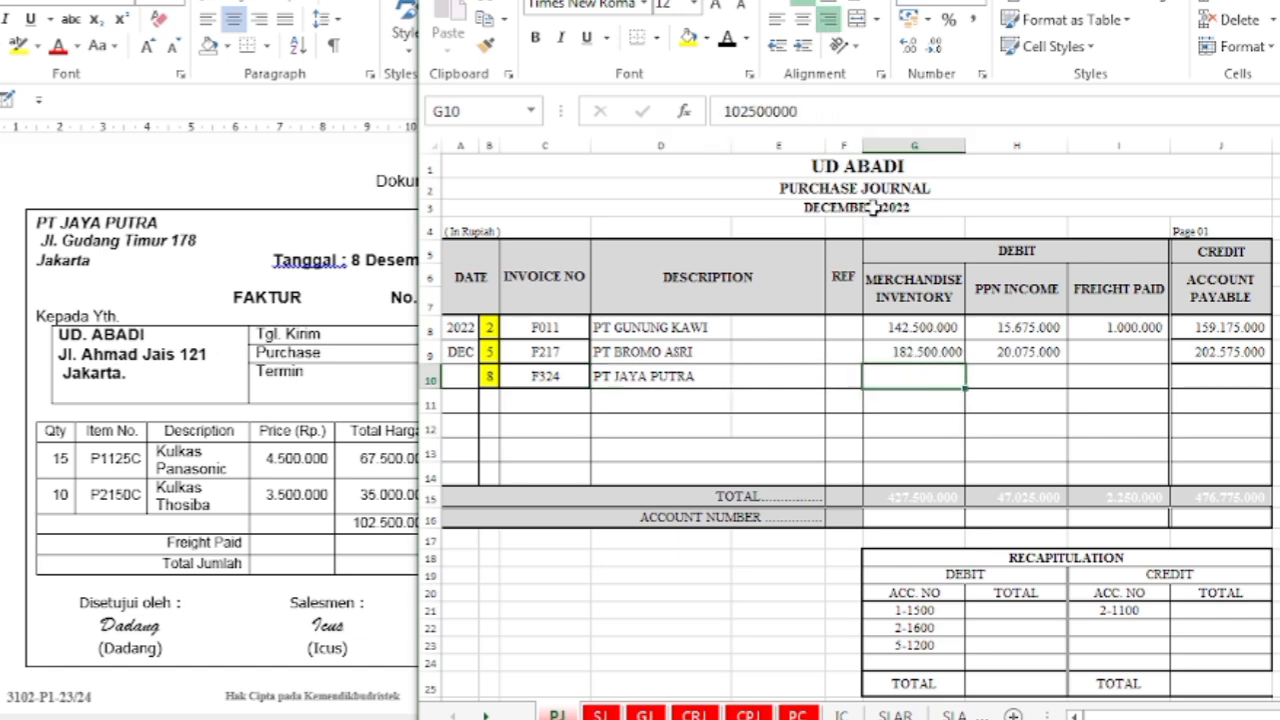
pyautogui.click(728, 40)
# Check the PT JAYA PUTRA invoice and show its PPN income of 11.275.000 in H10 in black font
pyautogui.click(391, 500)
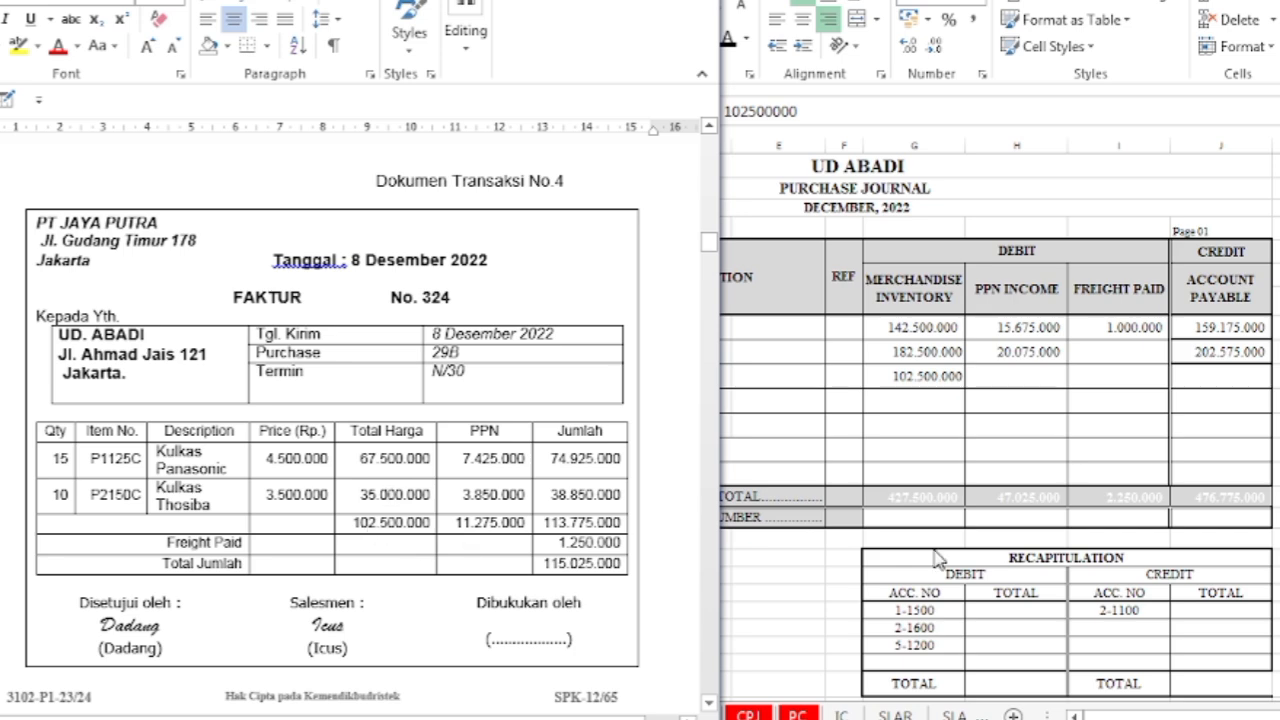
pyautogui.click(1018, 374)
pyautogui.click(1018, 374)
pyautogui.write('11275000')
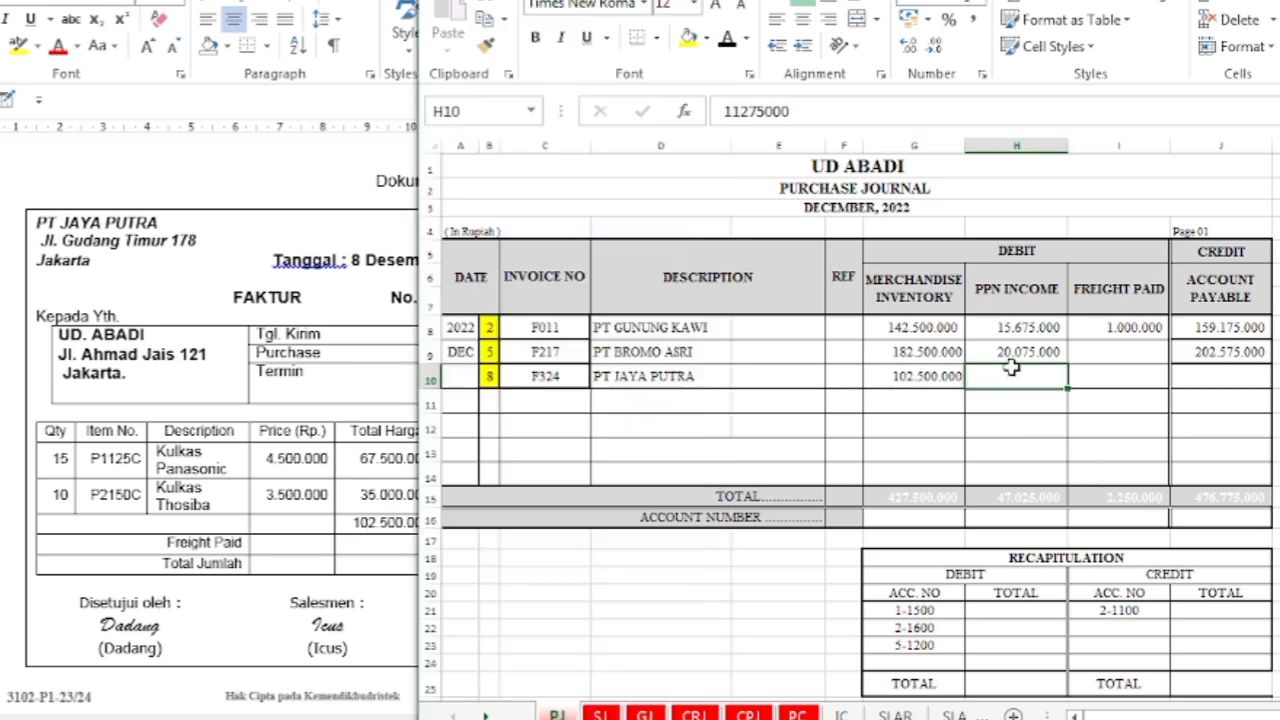
pyautogui.click(728, 40)
# Check the invoice's freight charge, then set the 1.250.000 freight paid in I10 and the account payable sum in J10 to black font
pyautogui.click(396, 570)
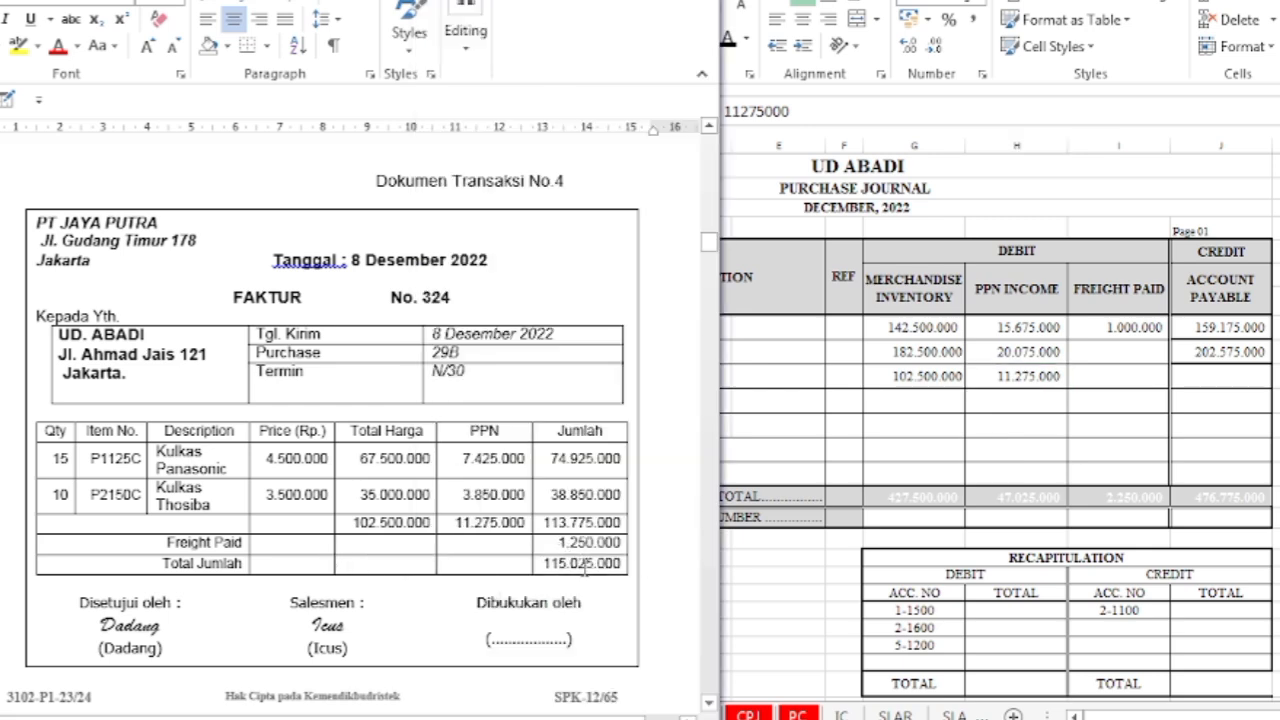
pyautogui.click(1128, 384)
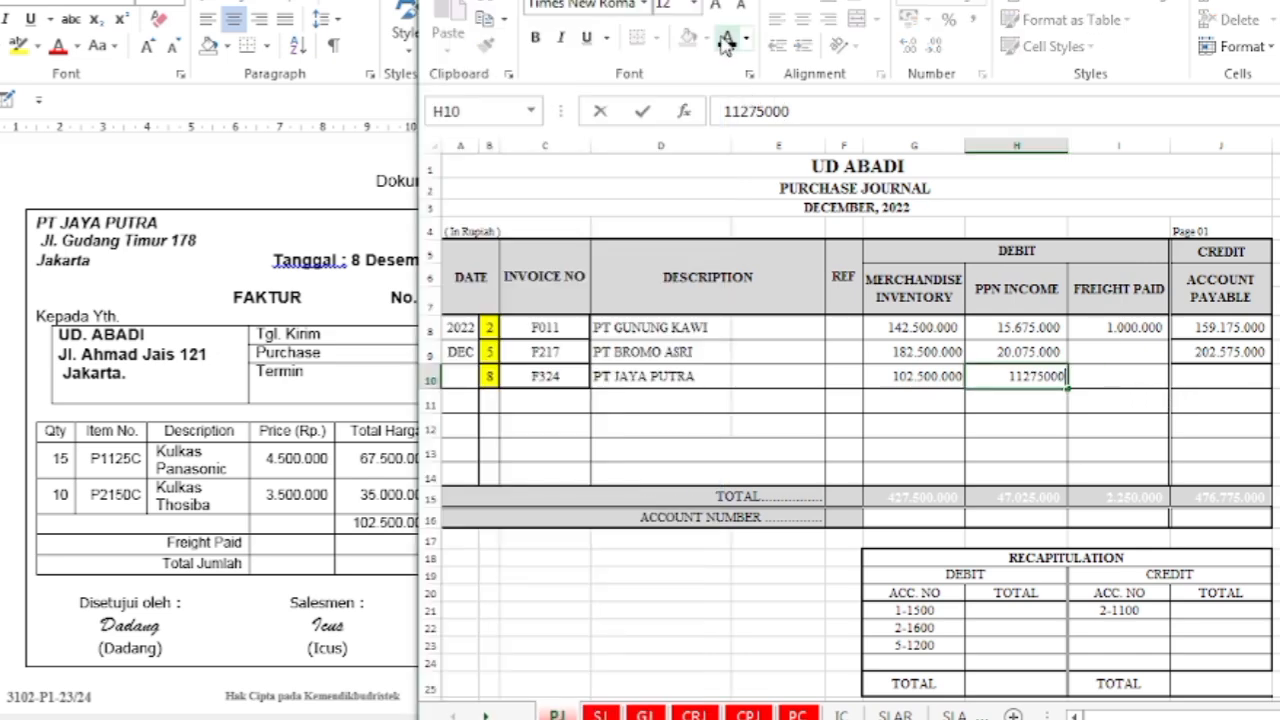
pyautogui.click(1130, 375)
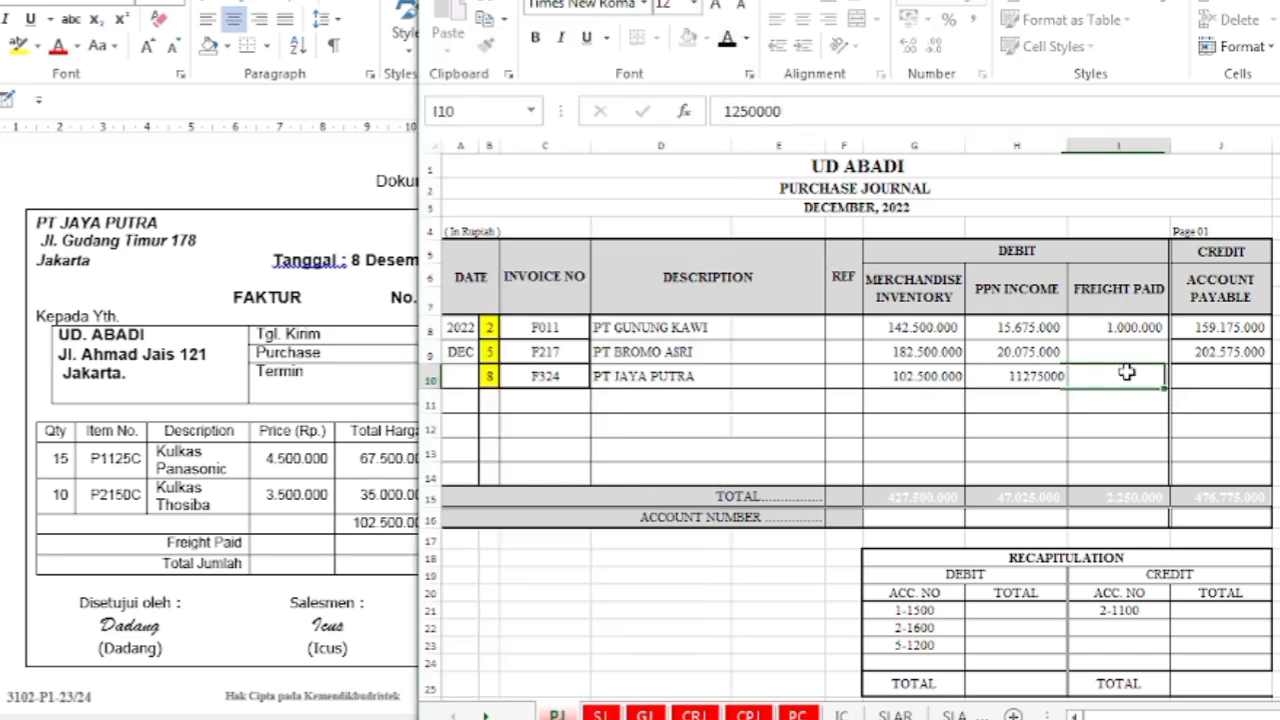
pyautogui.click(728, 40)
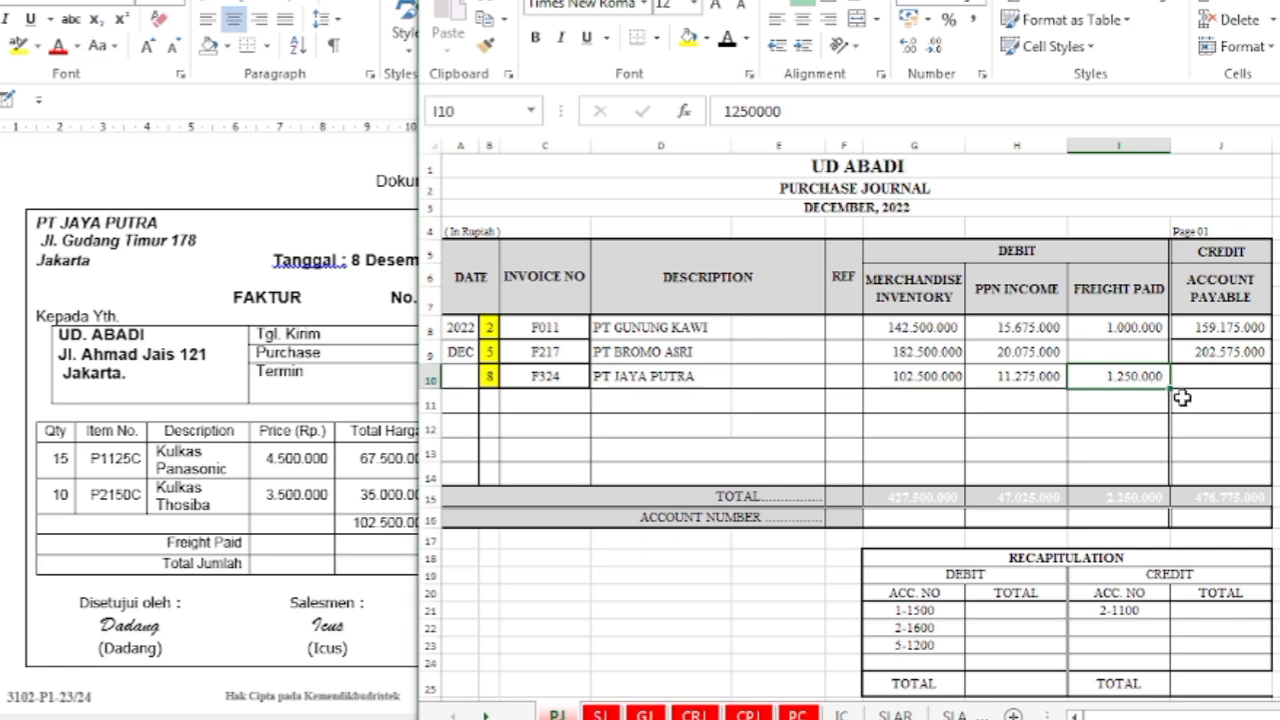
pyautogui.click(1230, 379)
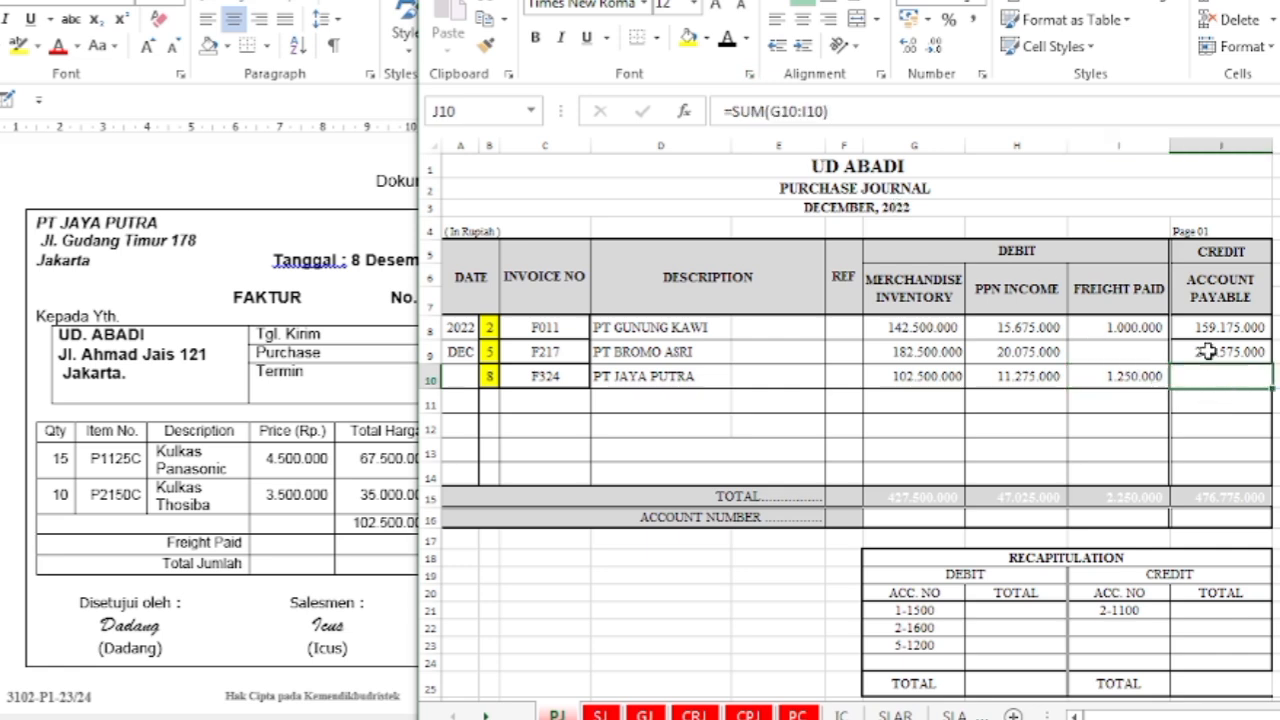
pyautogui.click(728, 40)
# Fill the 10 December date cell yellow in the general journal and set the hidden NK12-1 invoice number in C7 to black font
pyautogui.click(310, 558)
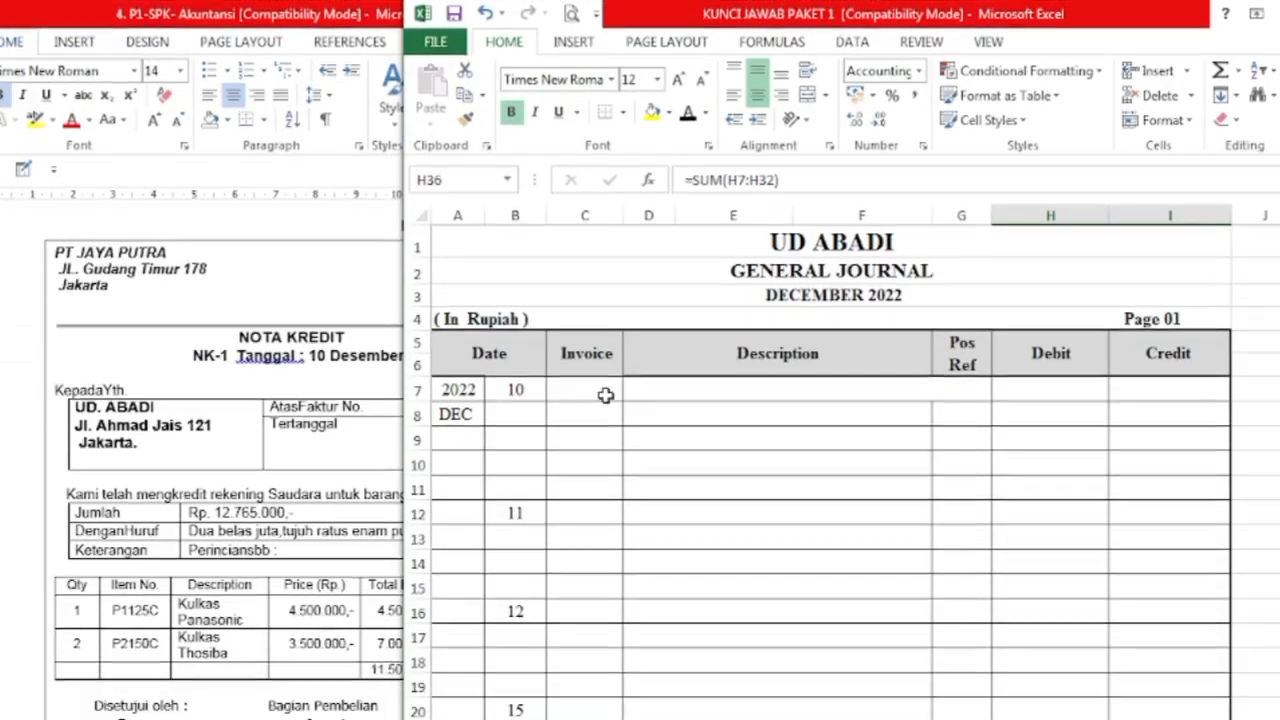
pyautogui.click(495, 391)
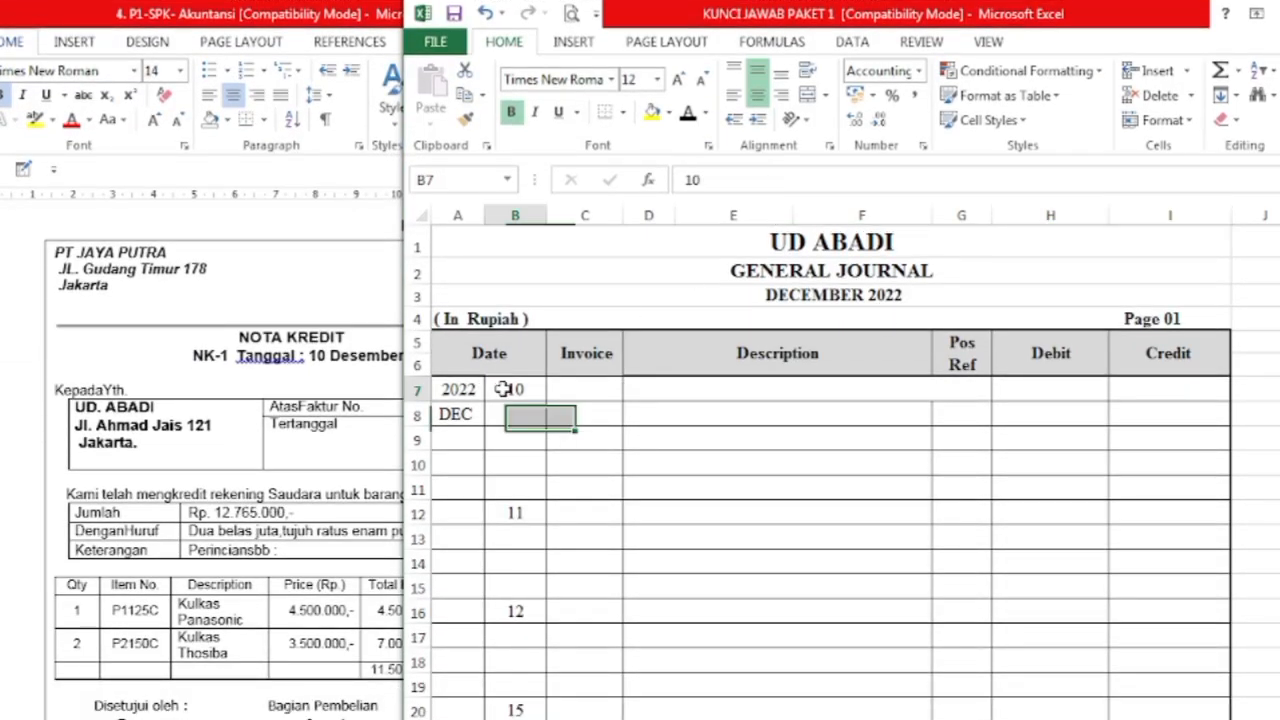
pyautogui.click(651, 111)
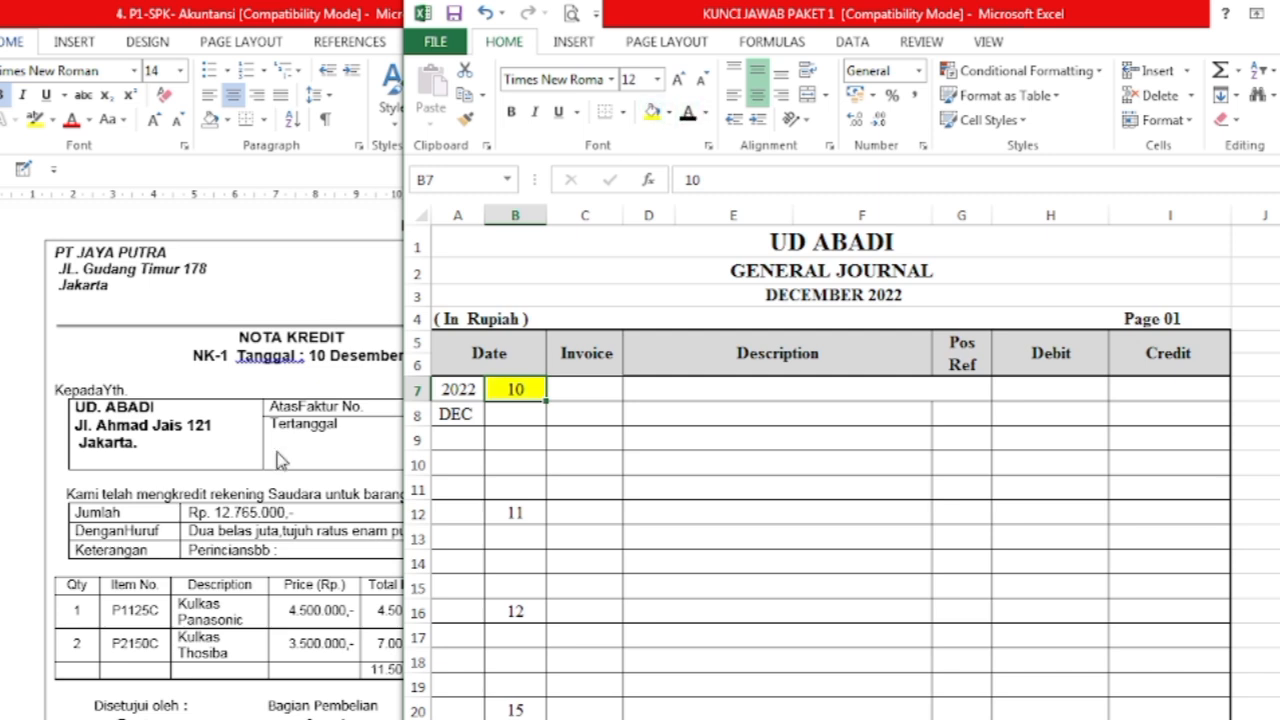
pyautogui.click(590, 392)
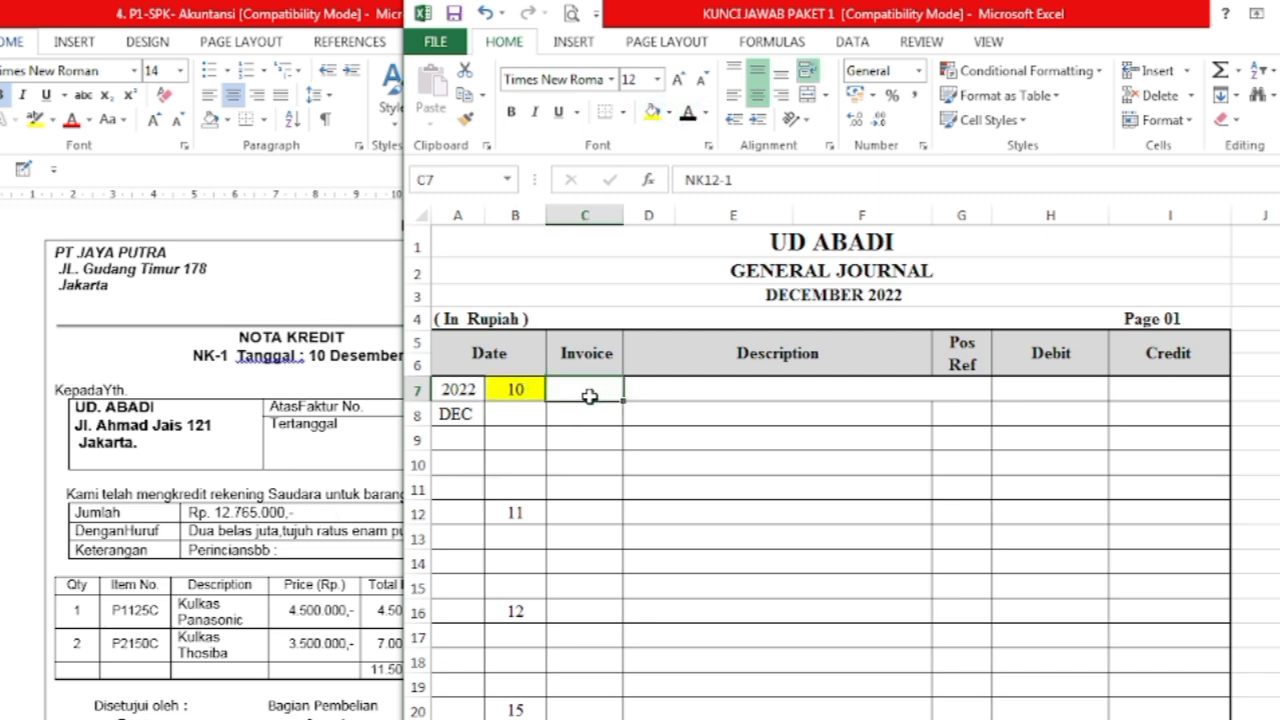
pyautogui.click(688, 114)
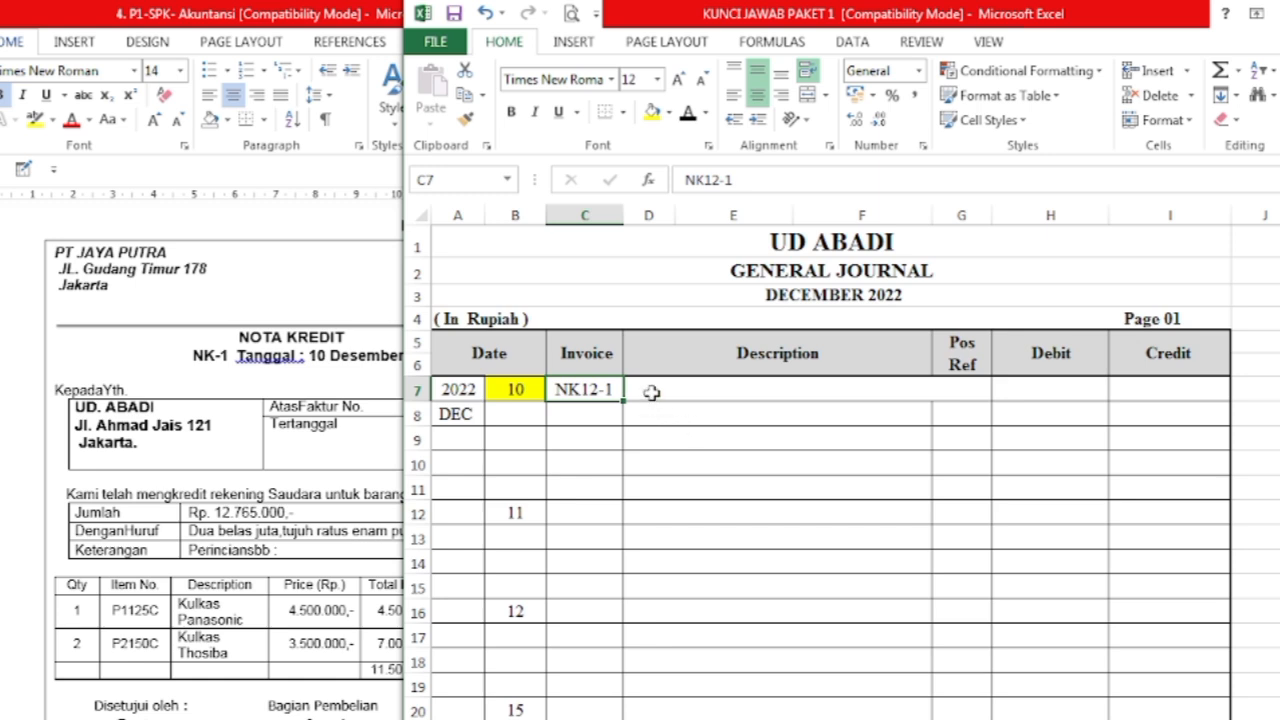
# Set the accounts payable, merchandise inventory, PPN income and TOKO JAYA PUTRA descriptions in D7:F10 to black font
pyautogui.moveTo(649, 385); pyautogui.dragTo(678, 456)
pyautogui.moveTo(804, 479); pyautogui.dragTo(820, 459)
pyautogui.click(688, 112)
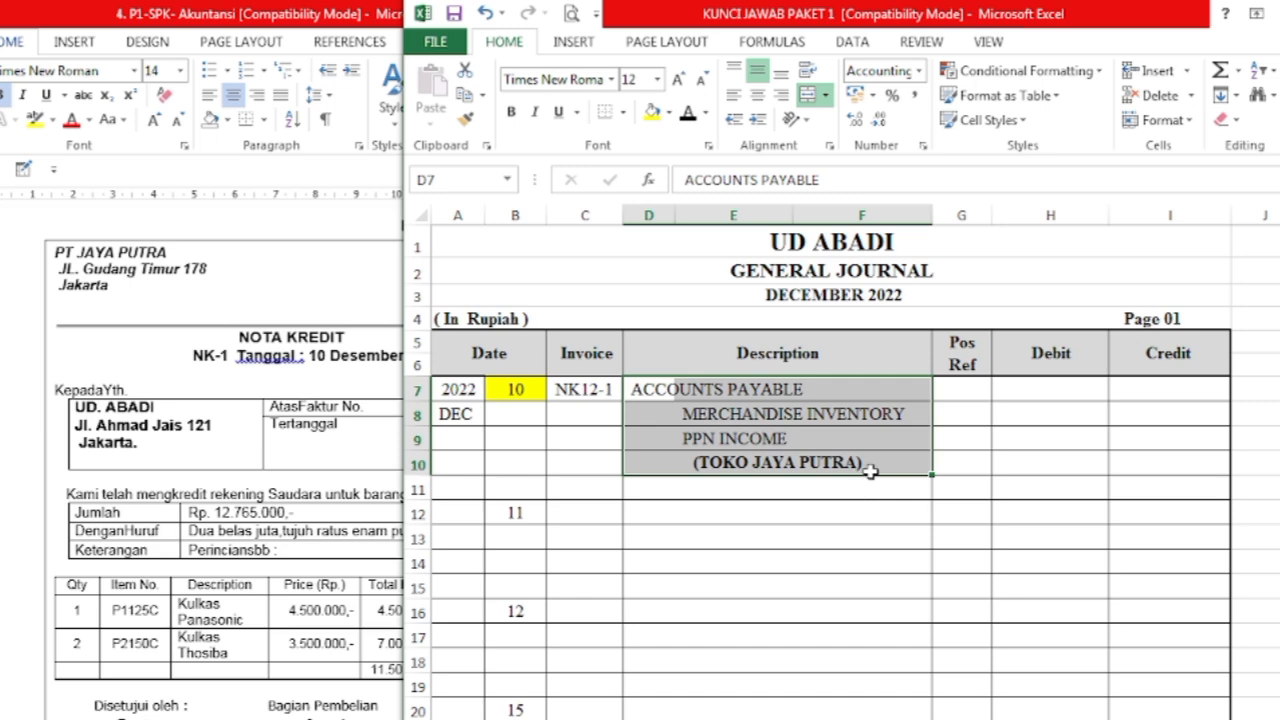
# Check the PT JAYA PUTRA credit note, then show the 12.765.000 debit in H7 and reference 2-1100 in G7 in black font
pyautogui.click(294, 479)
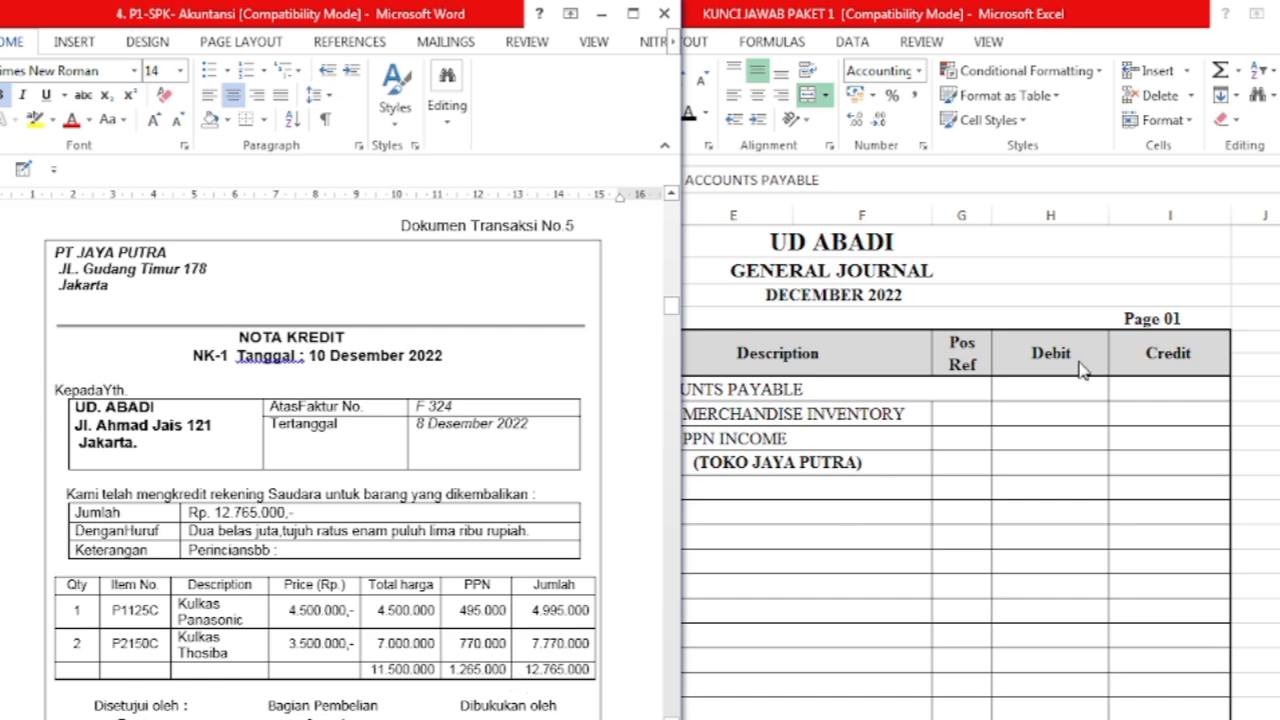
pyautogui.click(1054, 403)
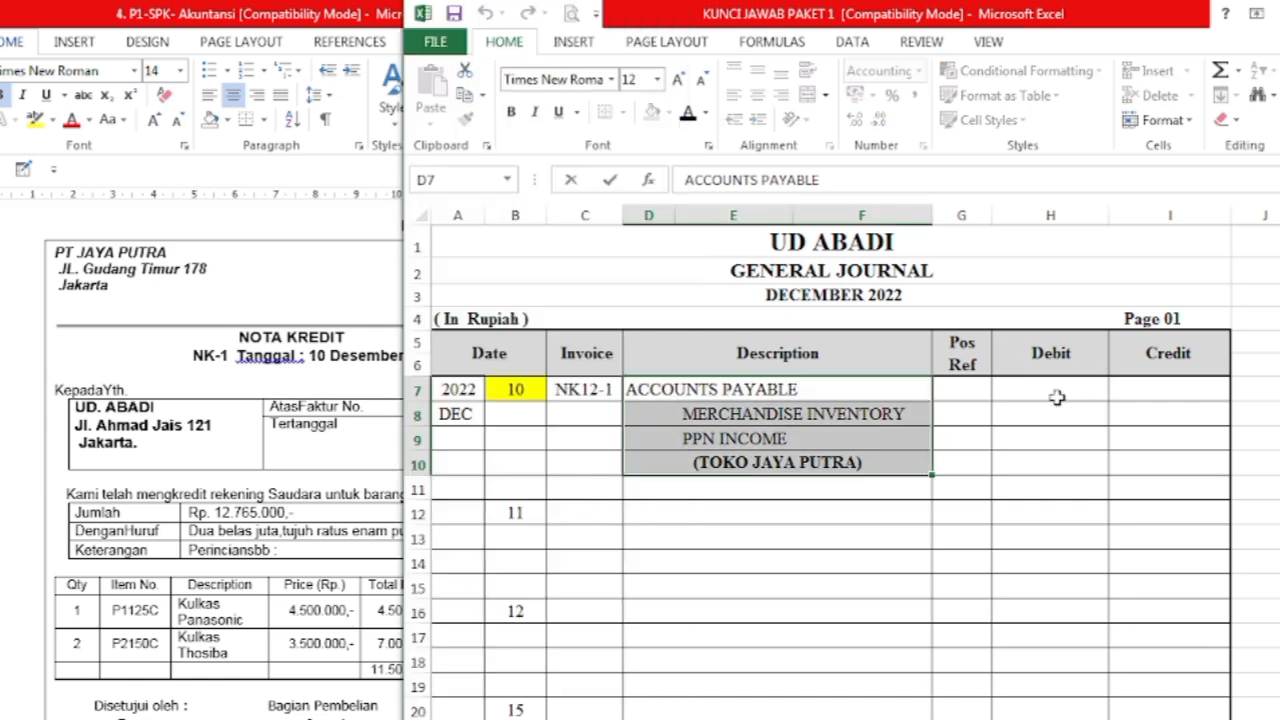
pyautogui.click(1046, 392)
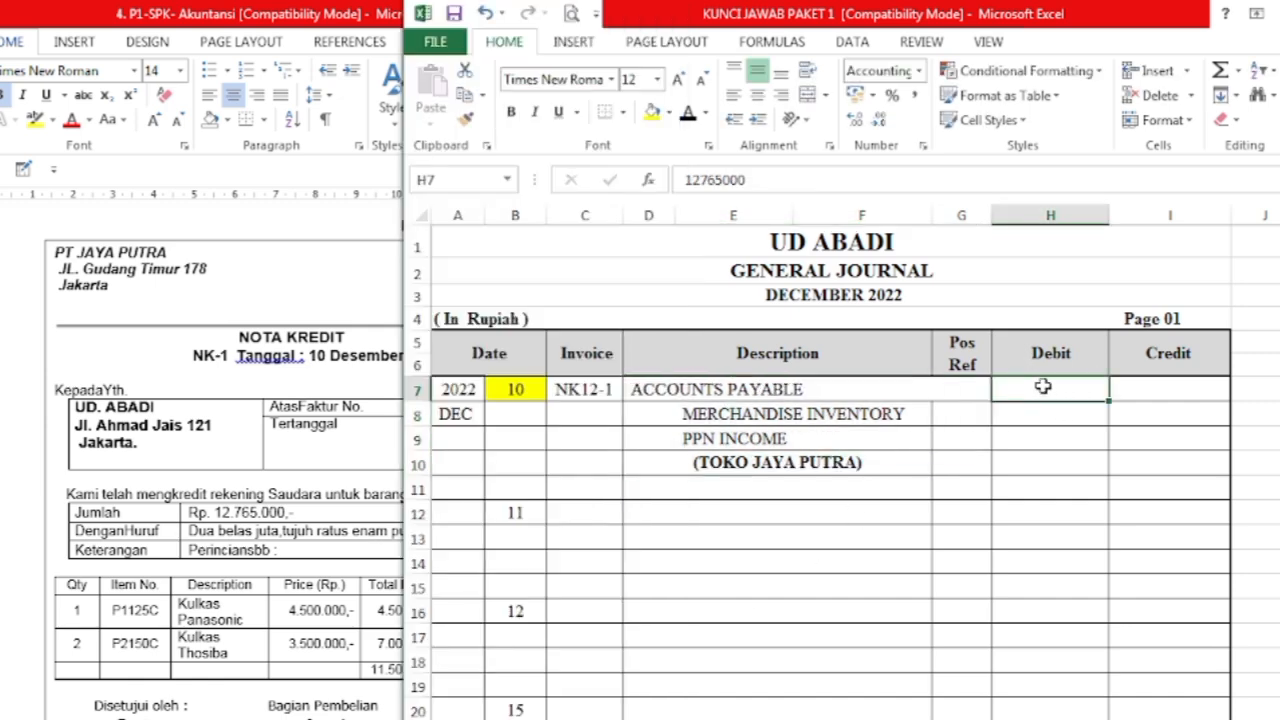
pyautogui.click(686, 114)
pyautogui.click(960, 390)
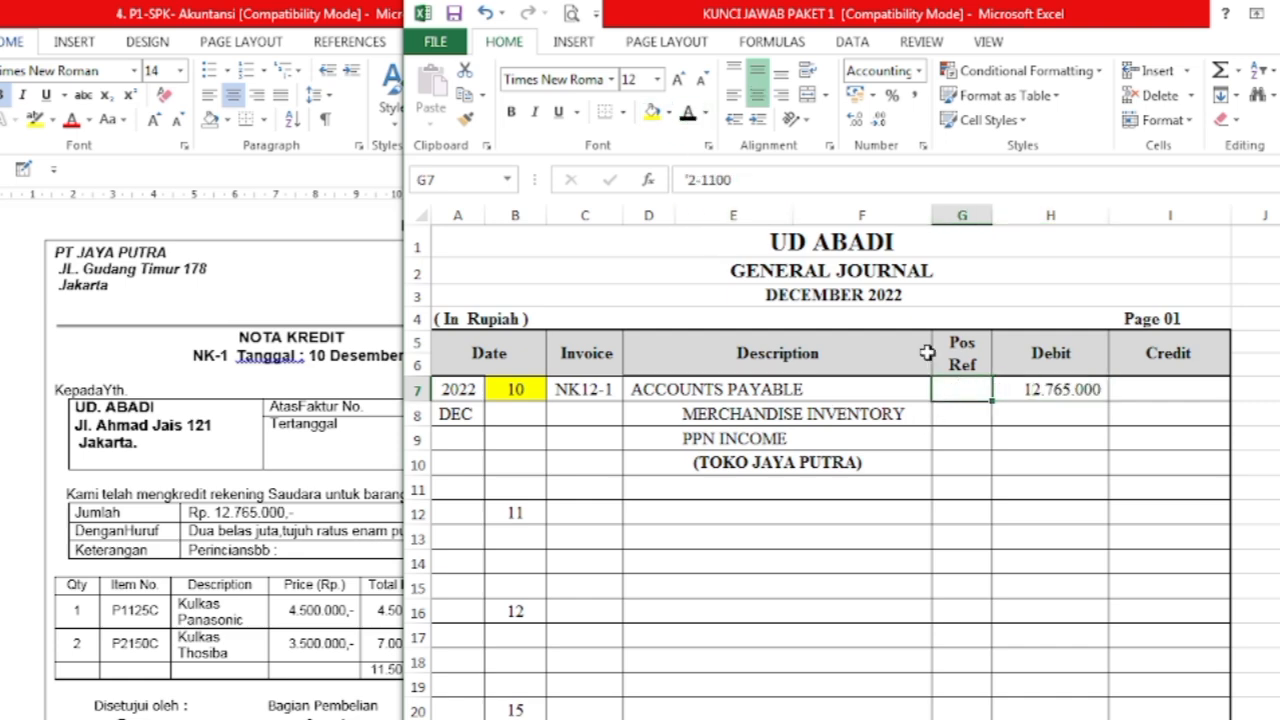
pyautogui.click(688, 113)
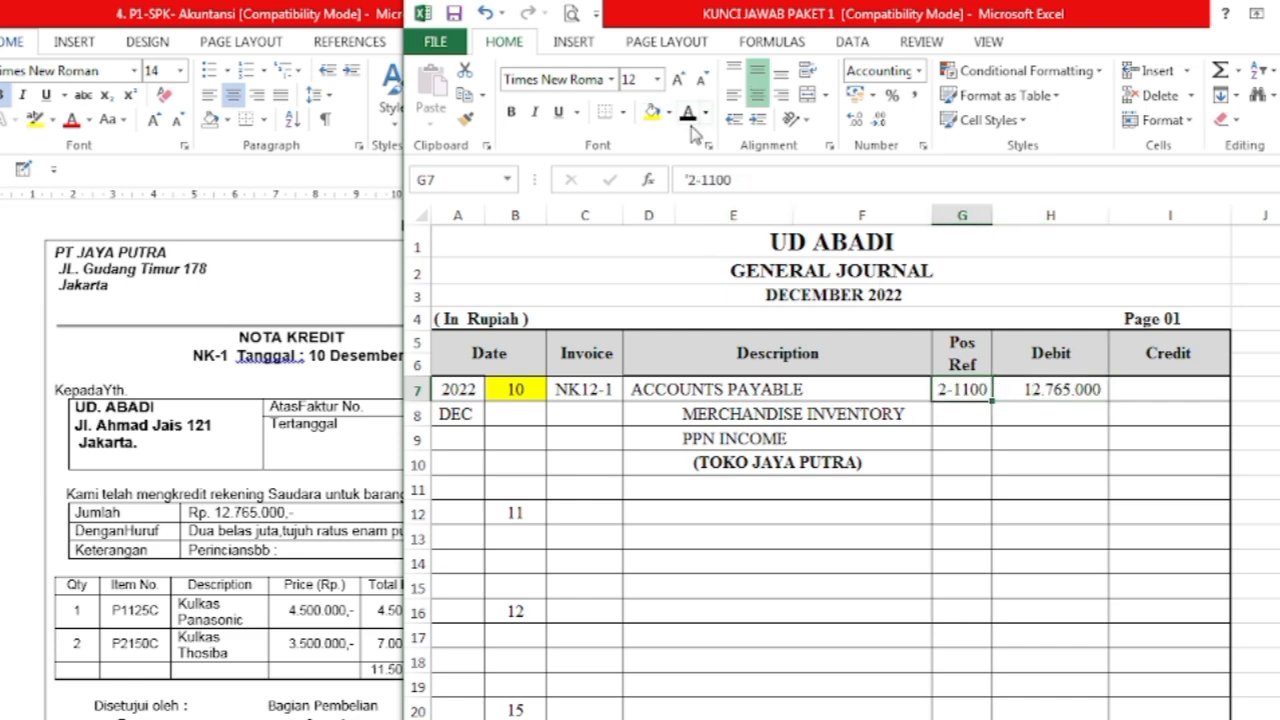
# Check the credit note's goods total, then show the 11.500.000 merchandise inventory credit in I8 and reference 1-1500 in G8 in black font
pyautogui.click(330, 640)
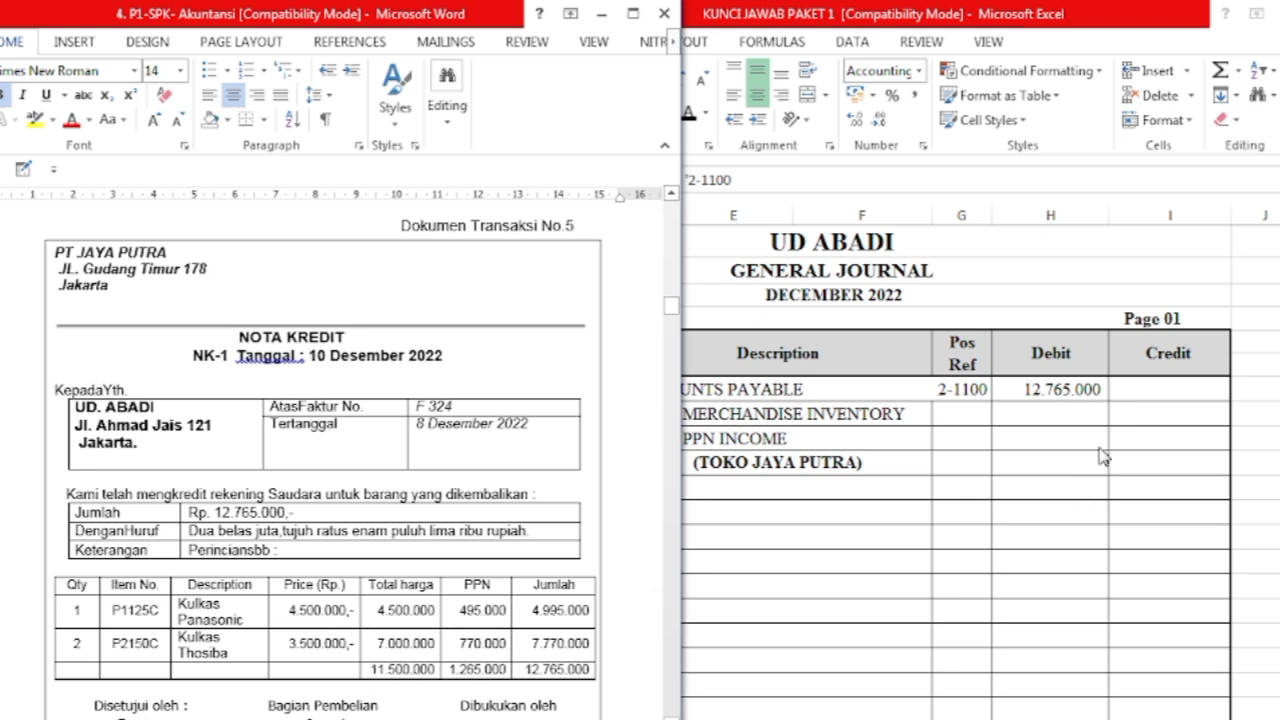
pyautogui.click(1146, 422)
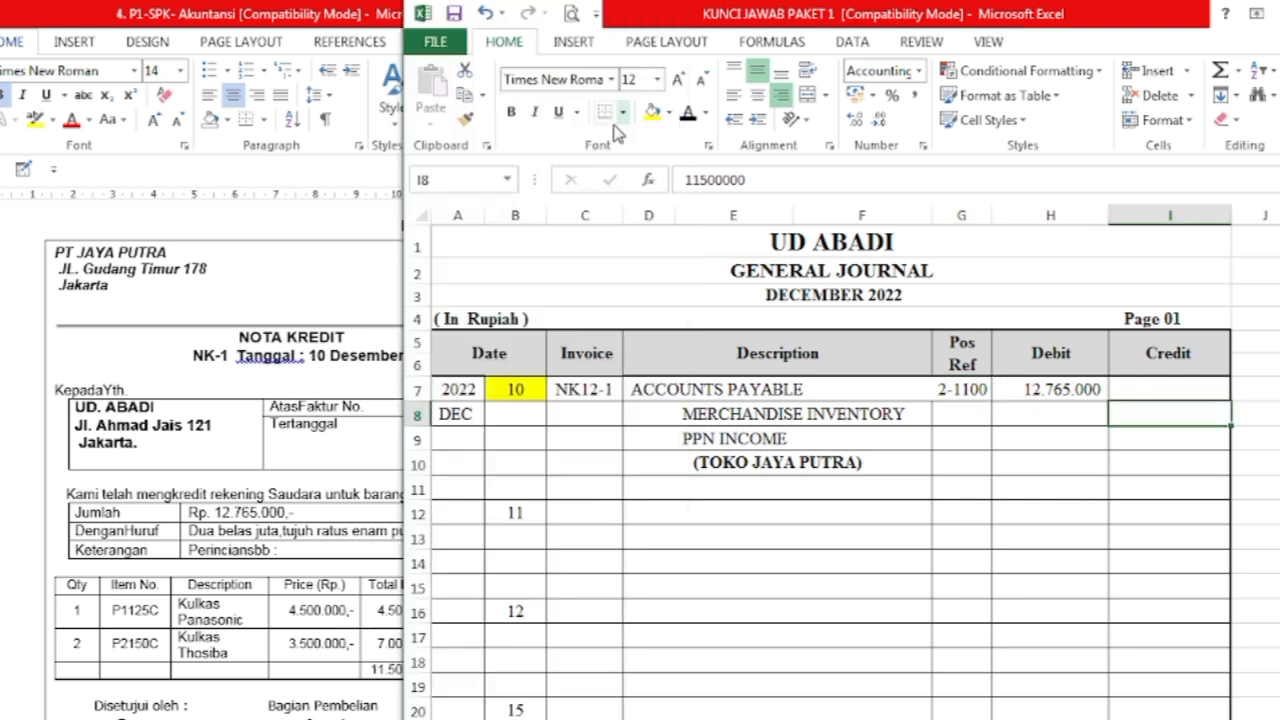
pyautogui.click(689, 115)
pyautogui.click(964, 420)
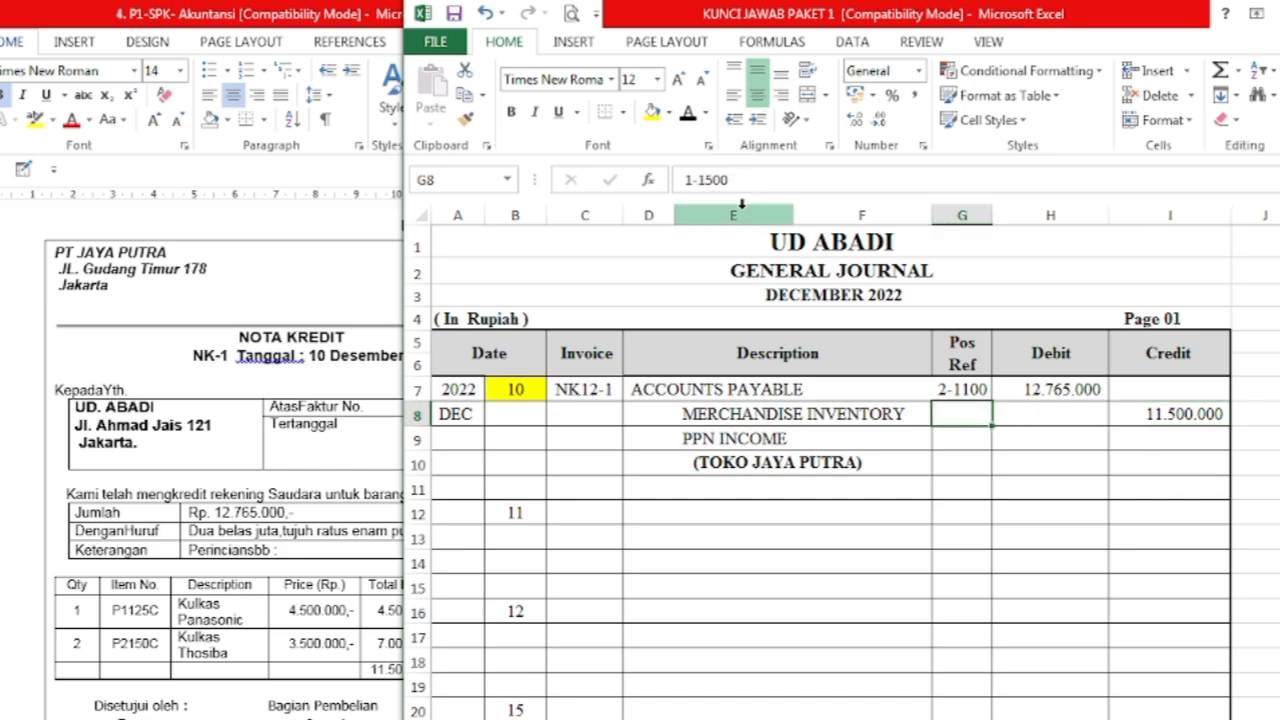
pyautogui.click(687, 115)
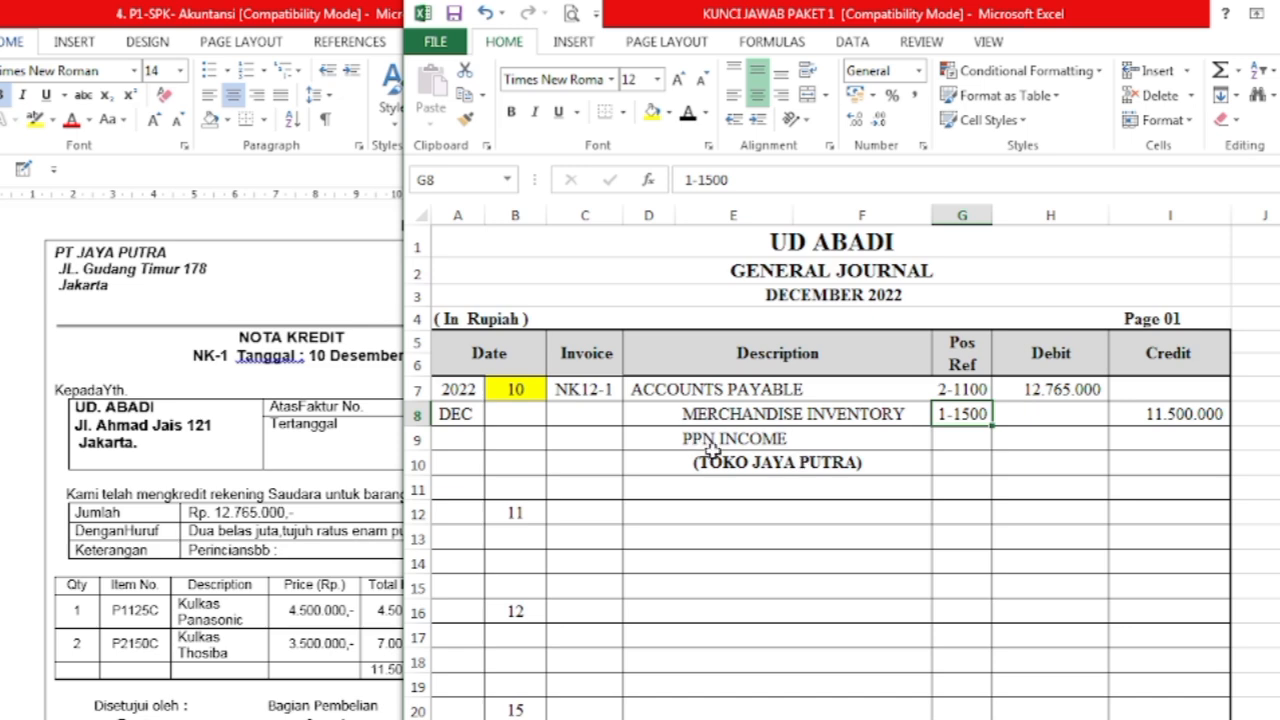
# Check the credit note's PPN, show reference 2-1600 in G9 in black font and select the PPN income credit cell I9
pyautogui.click(340, 637)
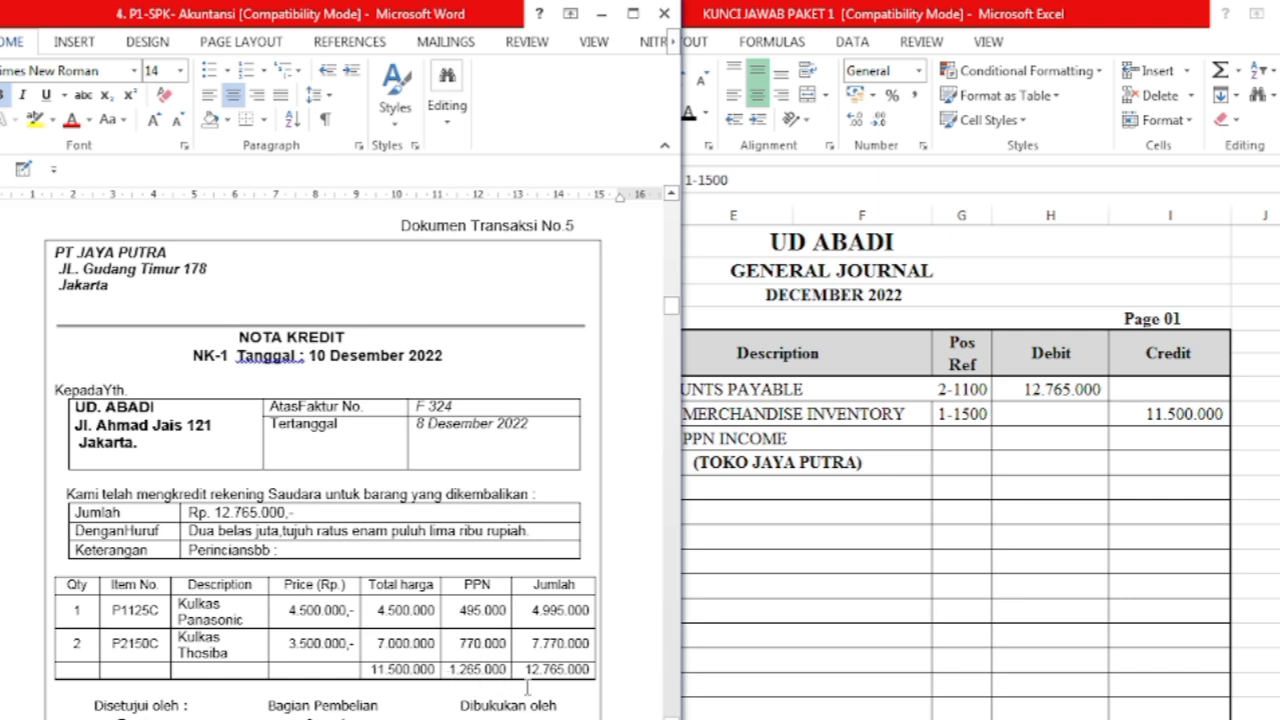
pyautogui.hotkey('alt', 'Tab')
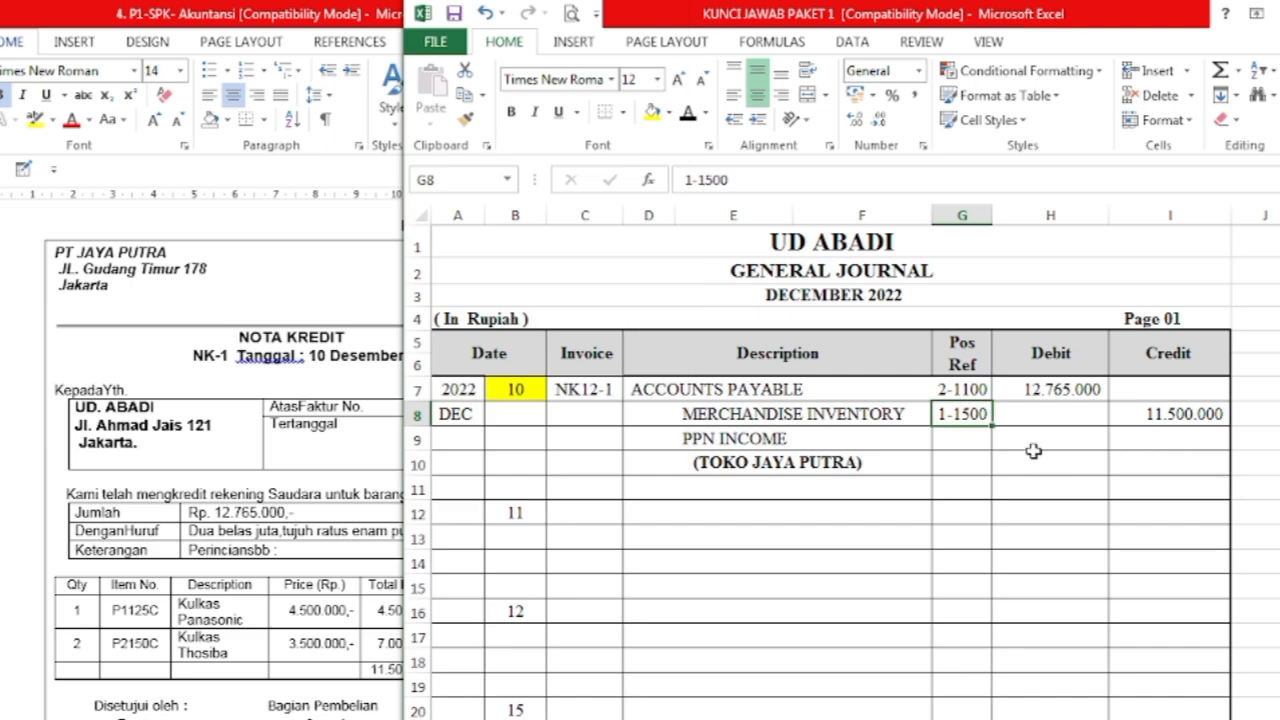
pyautogui.click(964, 446)
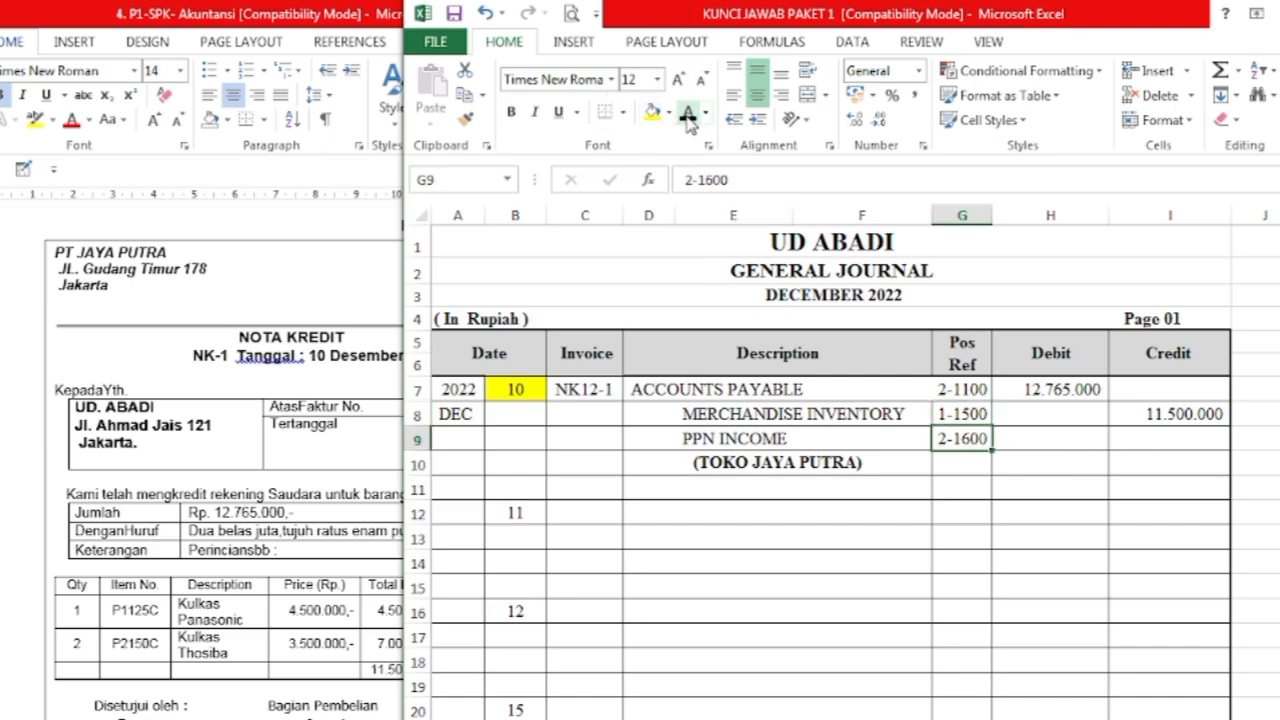
pyautogui.click(1146, 440)
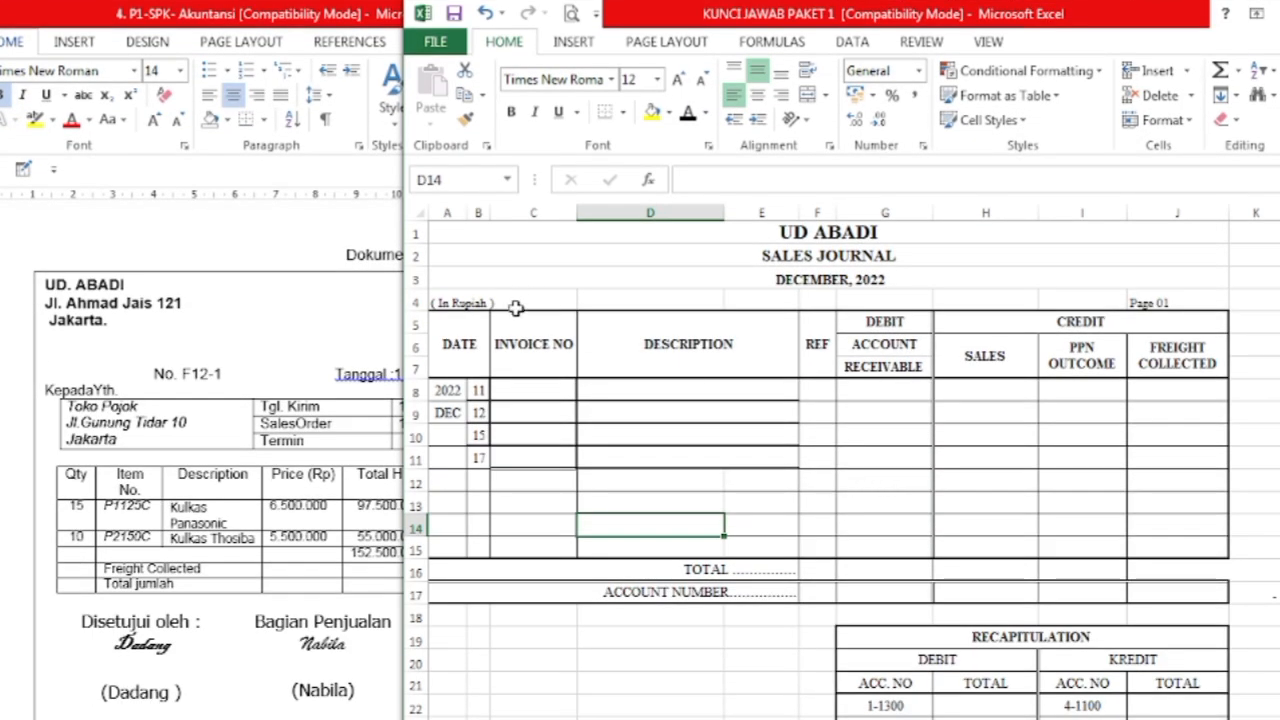
# Fill the 11 December date cell yellow in the sales journal and show invoice F-12-1 and TOKO POJOK in row 8 in black font
pyautogui.click(480, 390)
pyautogui.click(652, 113)
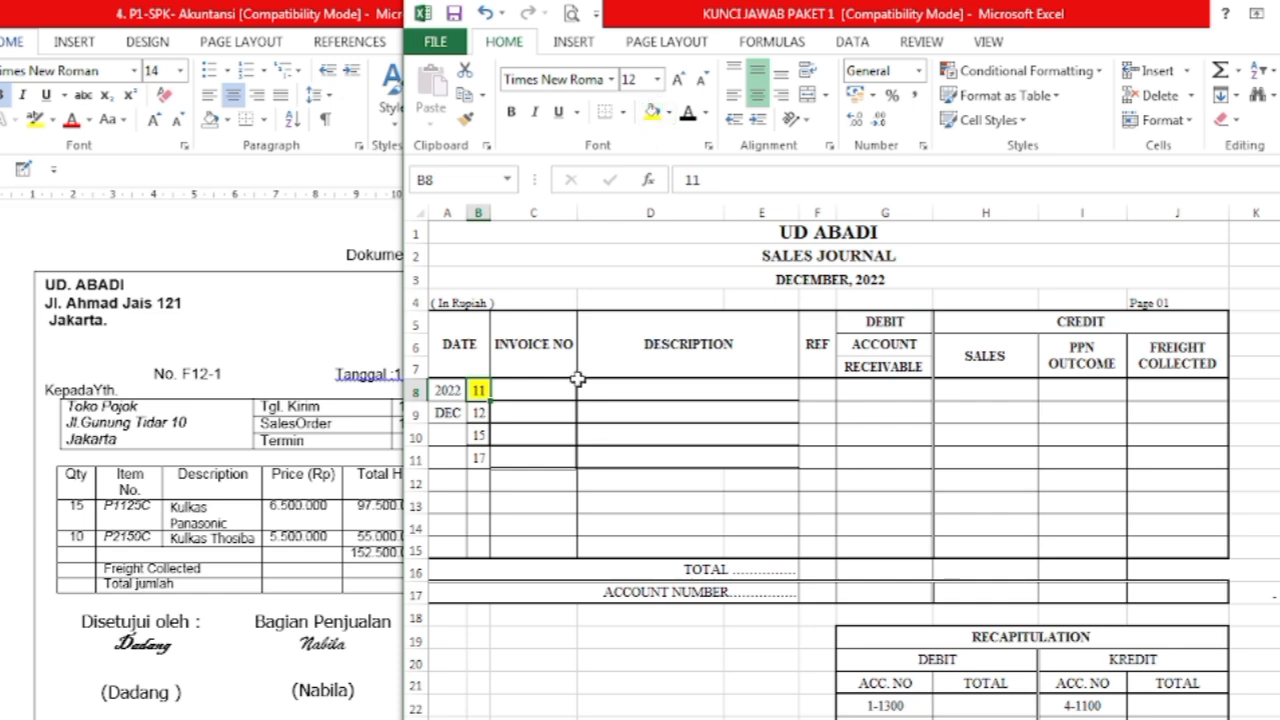
pyautogui.click(562, 389)
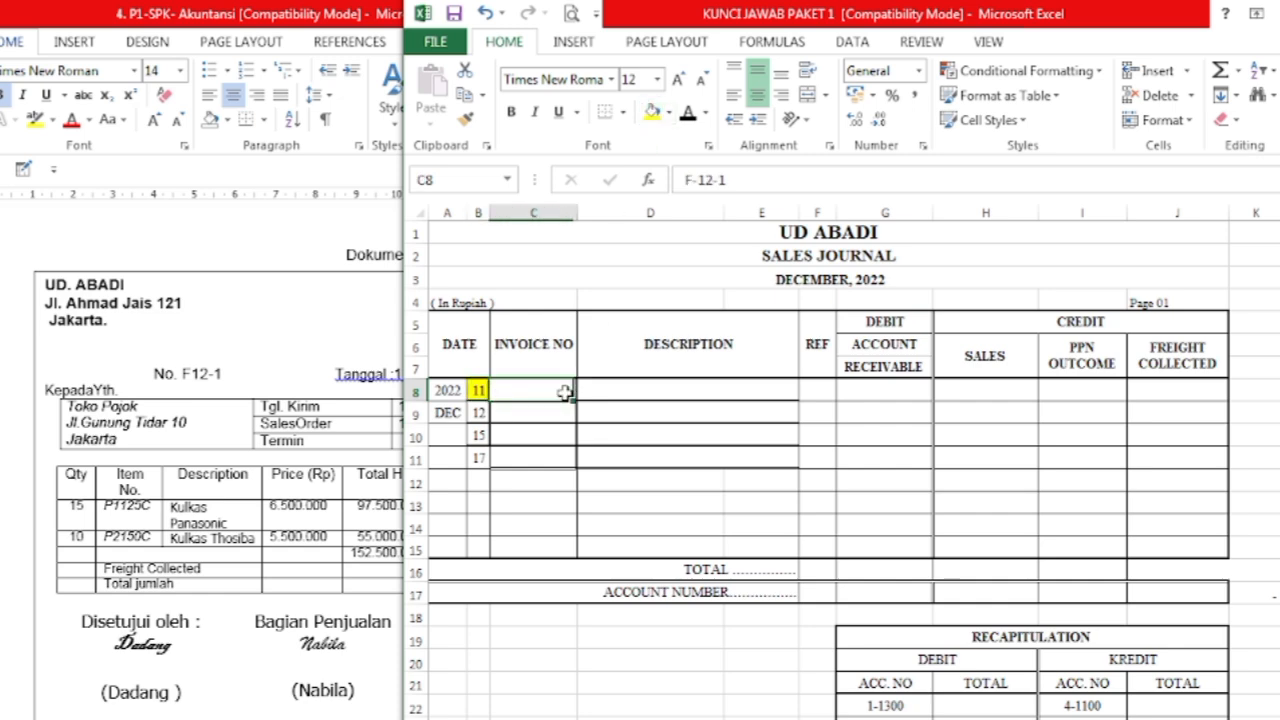
pyautogui.click(688, 116)
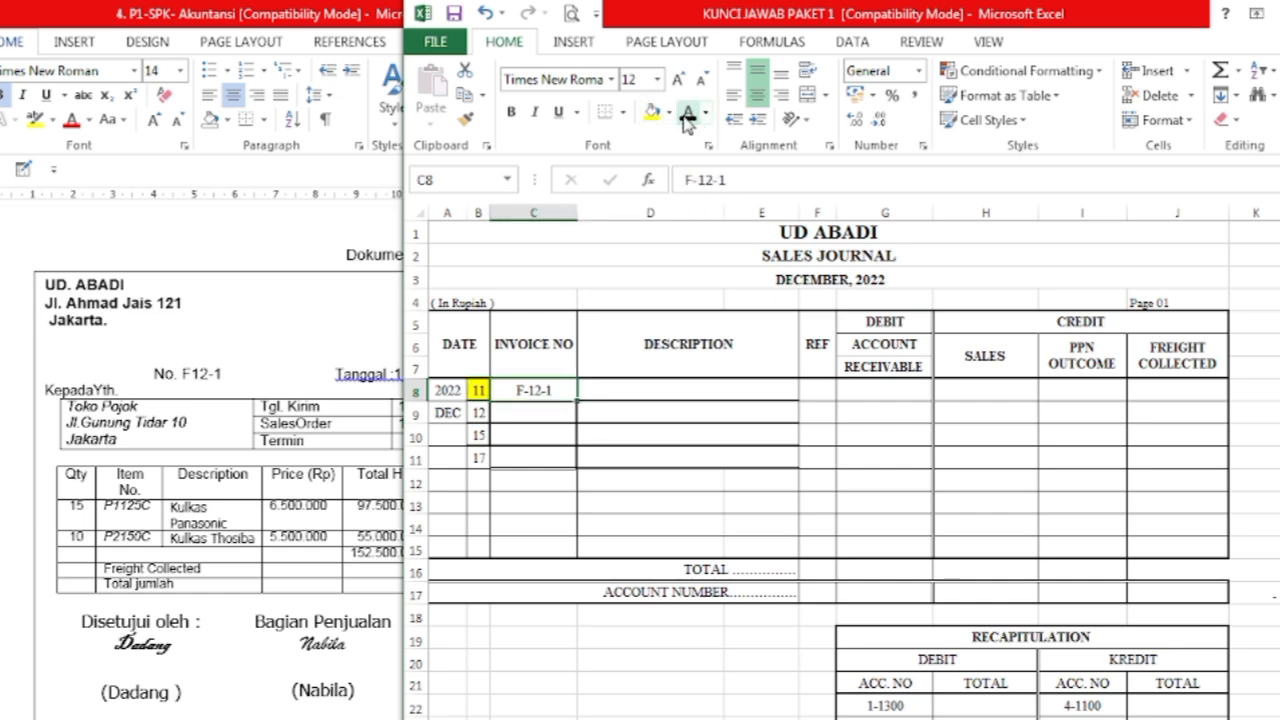
pyautogui.click(652, 393)
pyautogui.click(688, 116)
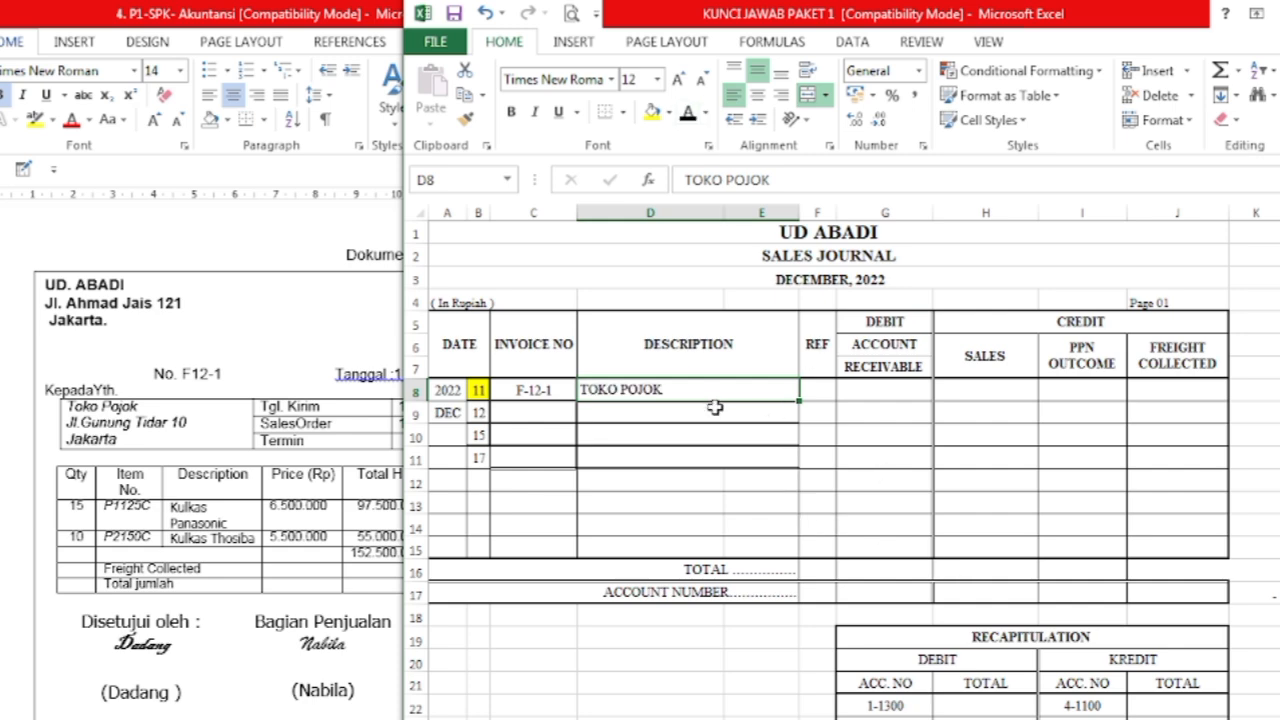
# Check the Toko Pojok invoice, then set the 152.500.000 sales amount in H8 to black font
pyautogui.click(442, 458)
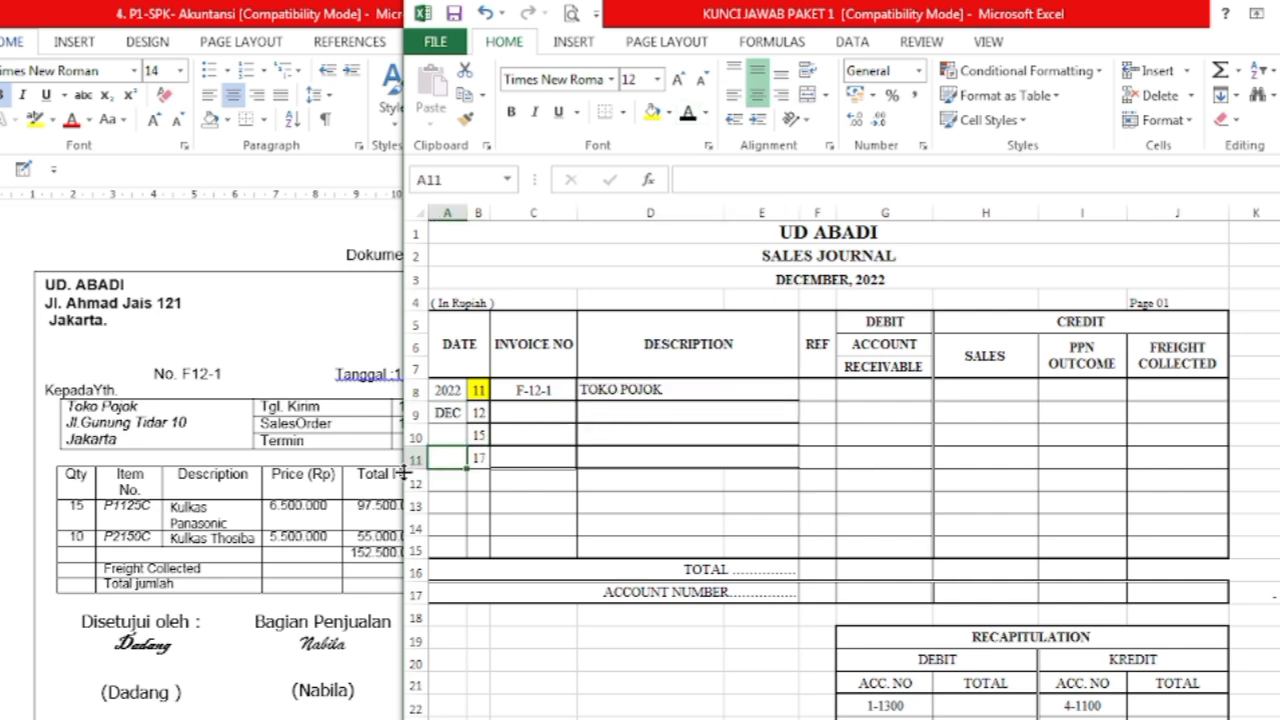
pyautogui.click(376, 484)
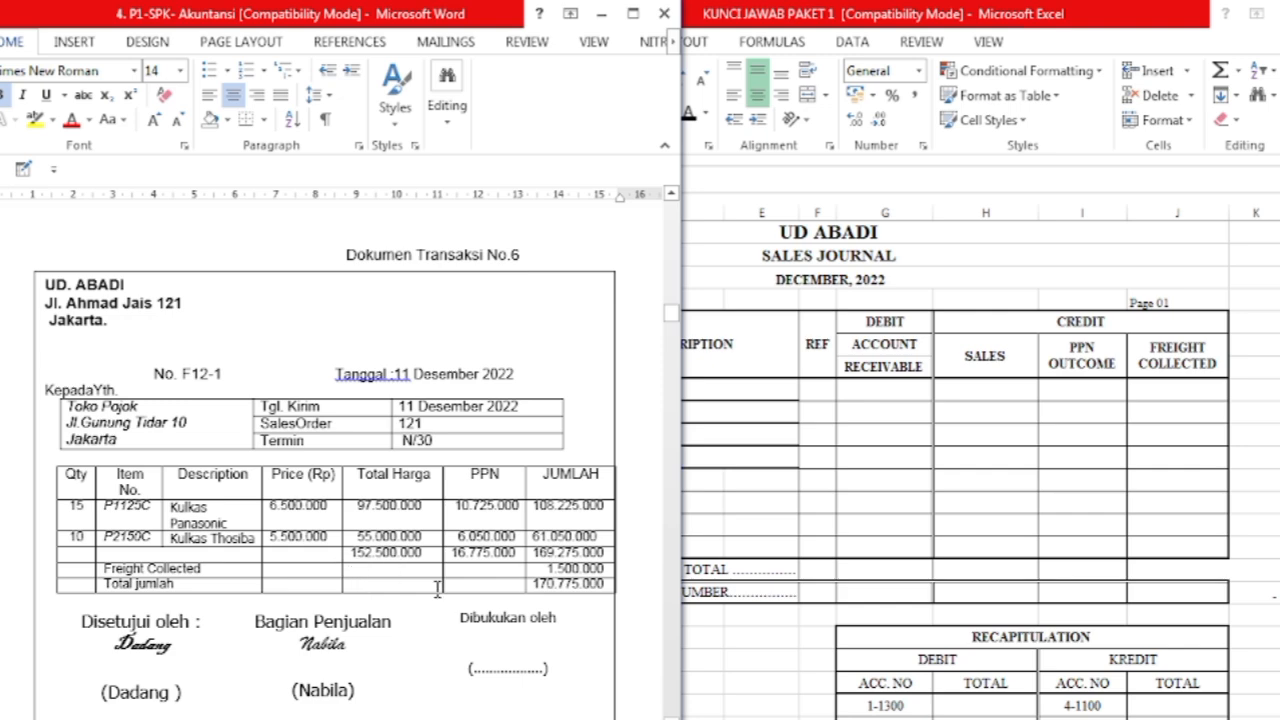
pyautogui.click(1006, 476)
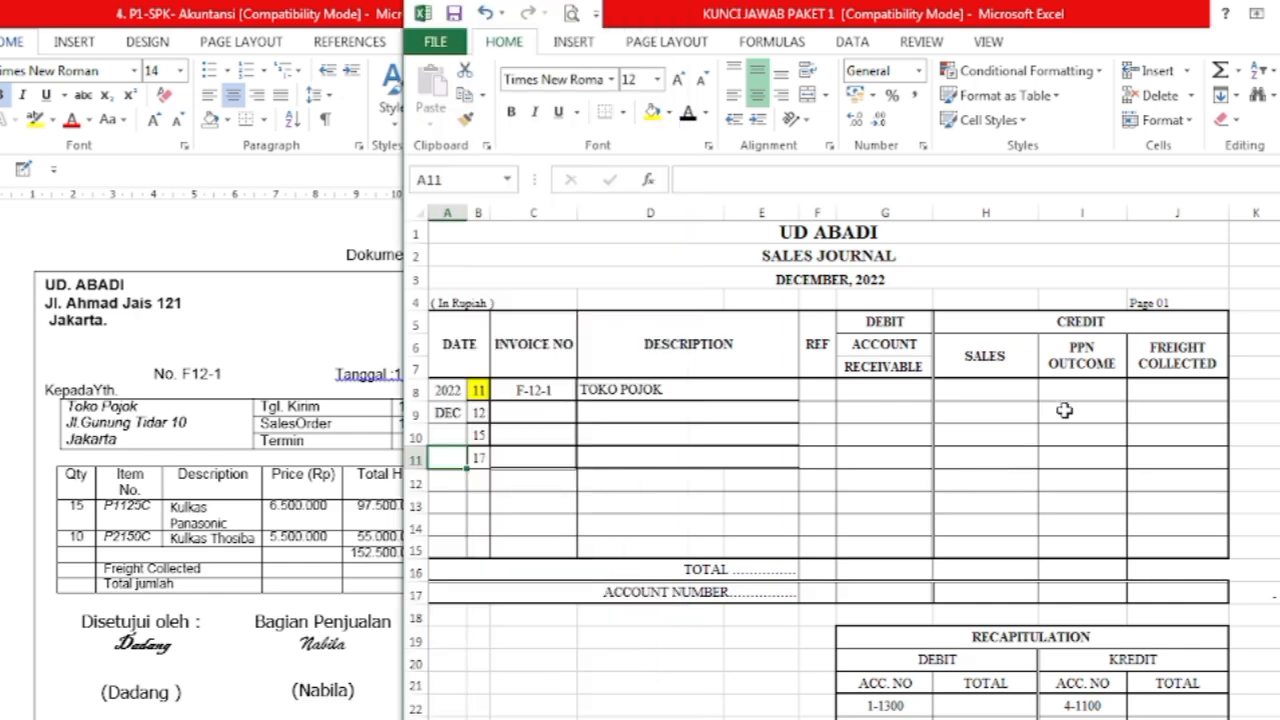
pyautogui.click(998, 393)
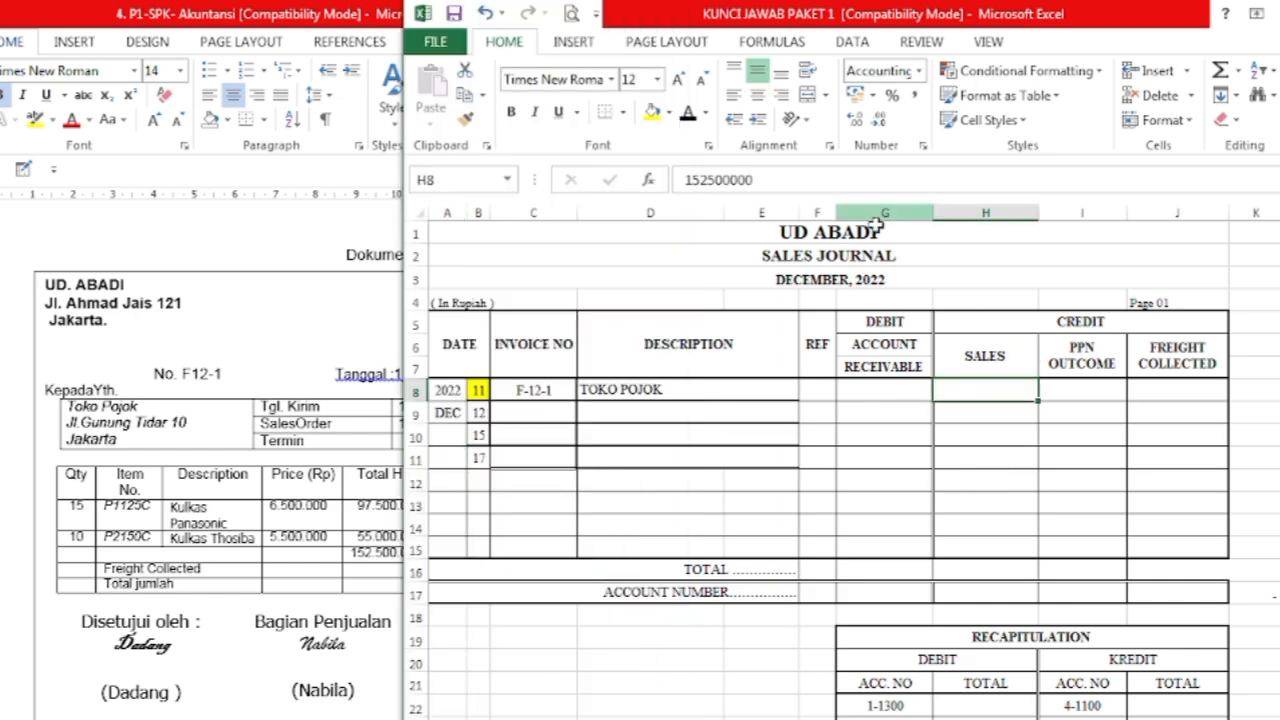
pyautogui.click(688, 115)
# Check the invoice's PPN and freight, then show the 16.775.000 PPN outcome in I8 and 1.500.000 freight collected in J8 in black font
pyautogui.click(302, 662)
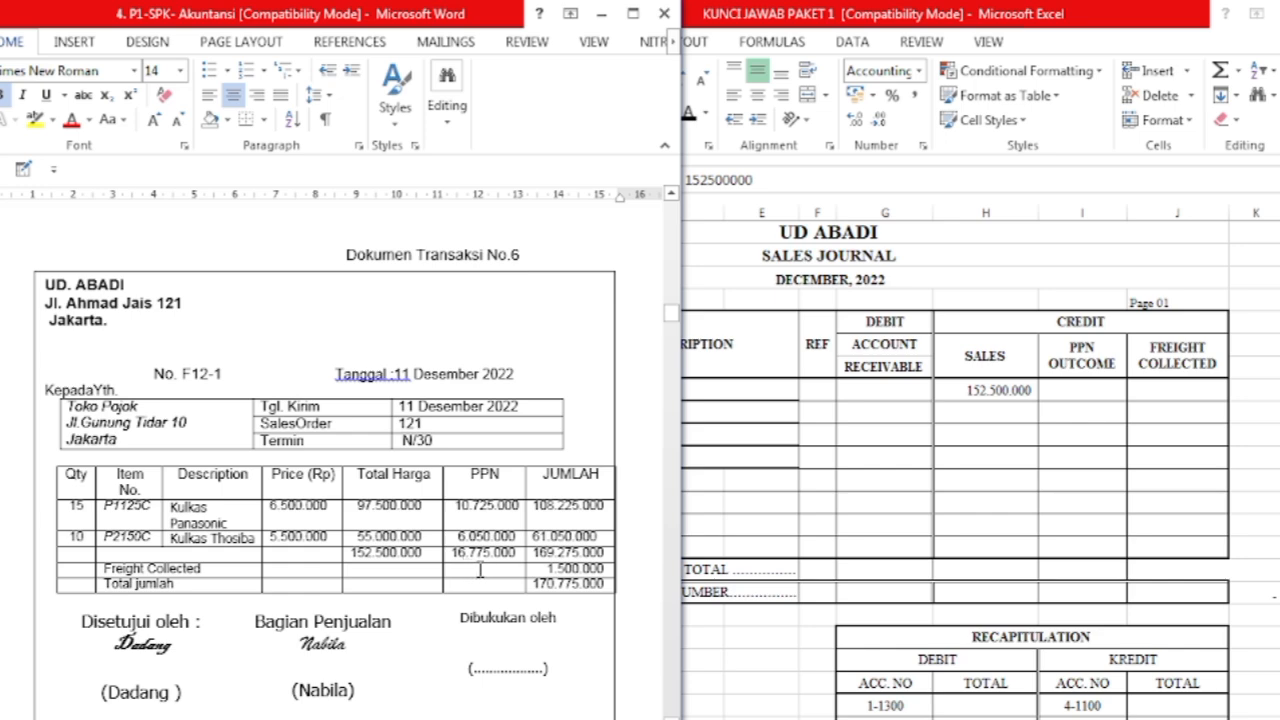
pyautogui.click(1090, 393)
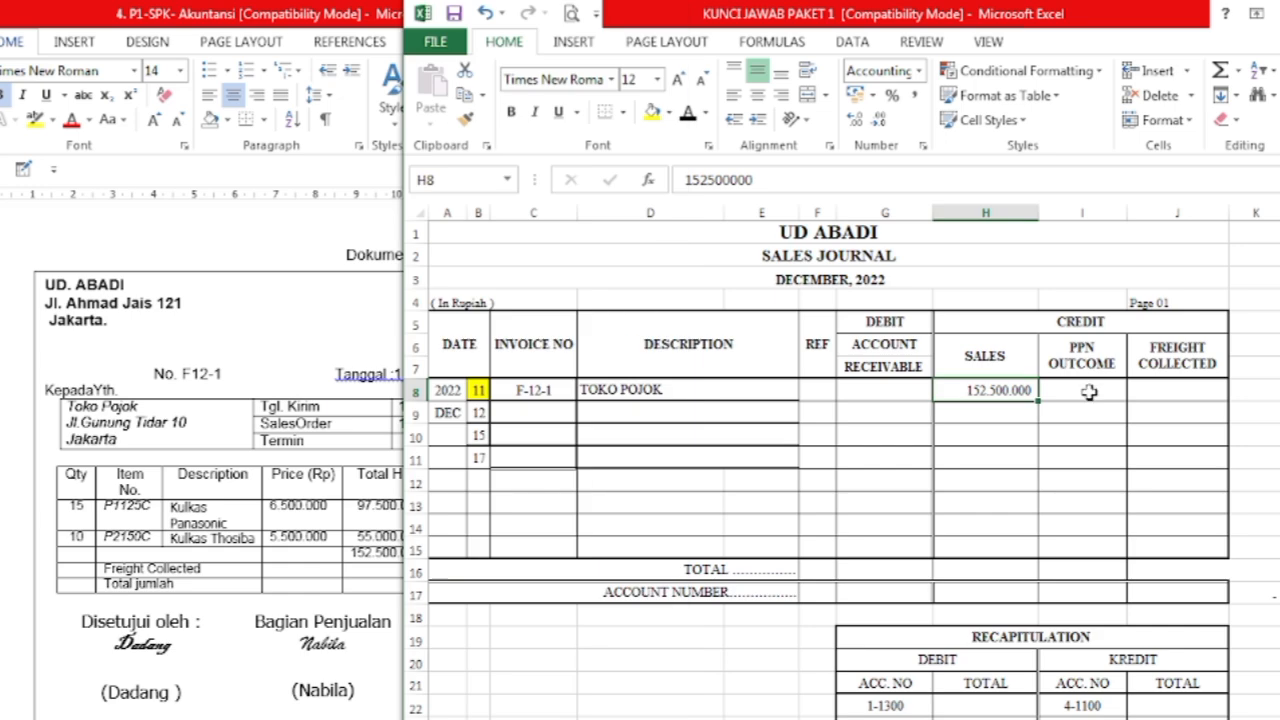
pyautogui.click(687, 111)
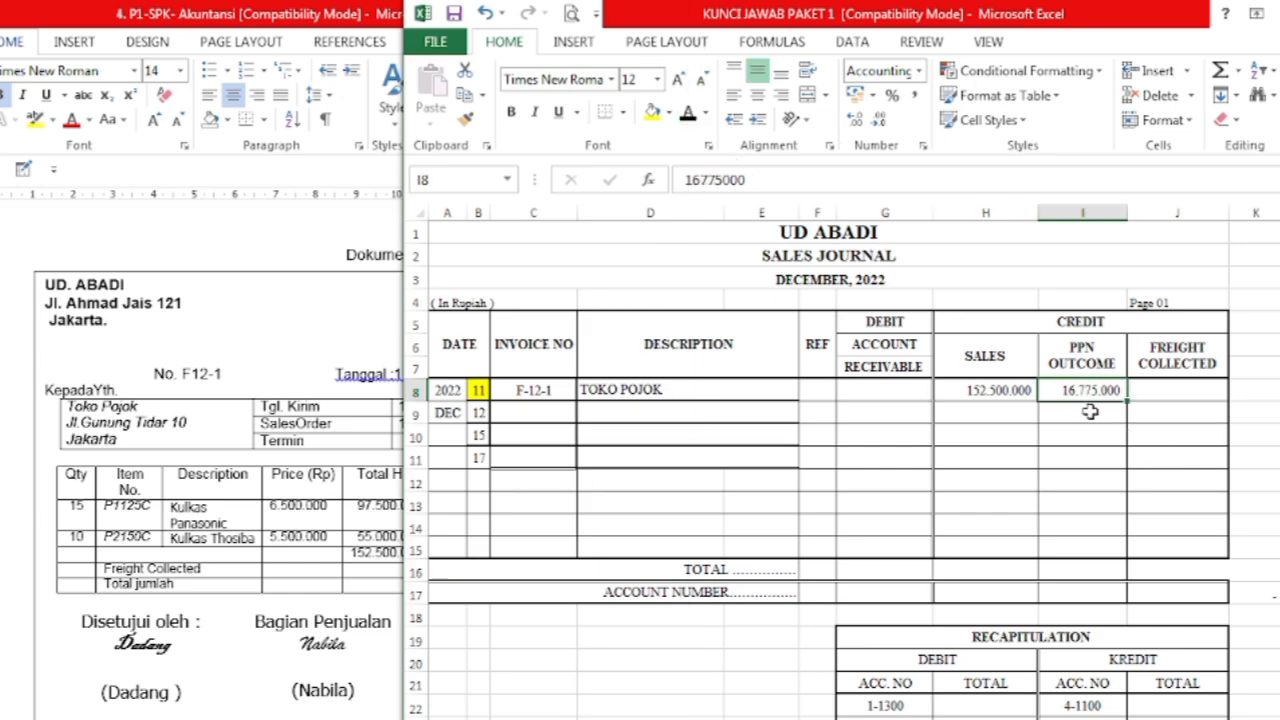
pyautogui.click(284, 560)
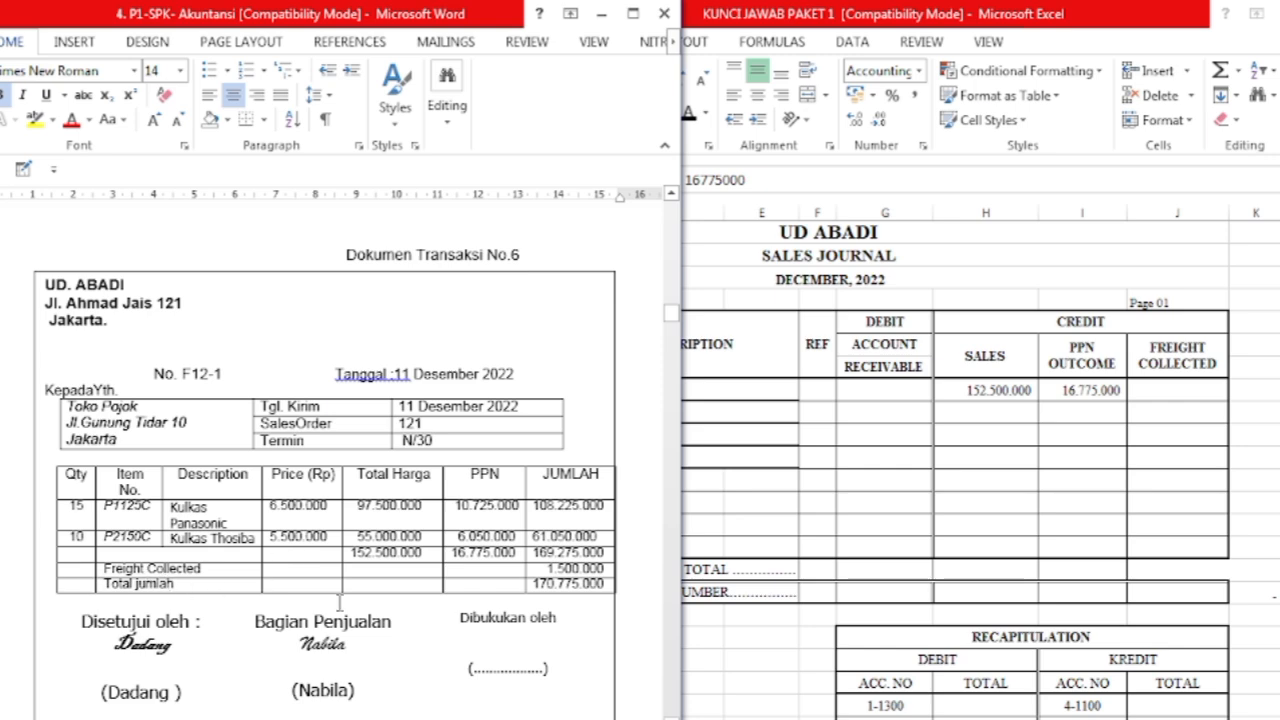
pyautogui.doubleClick(1190, 391)
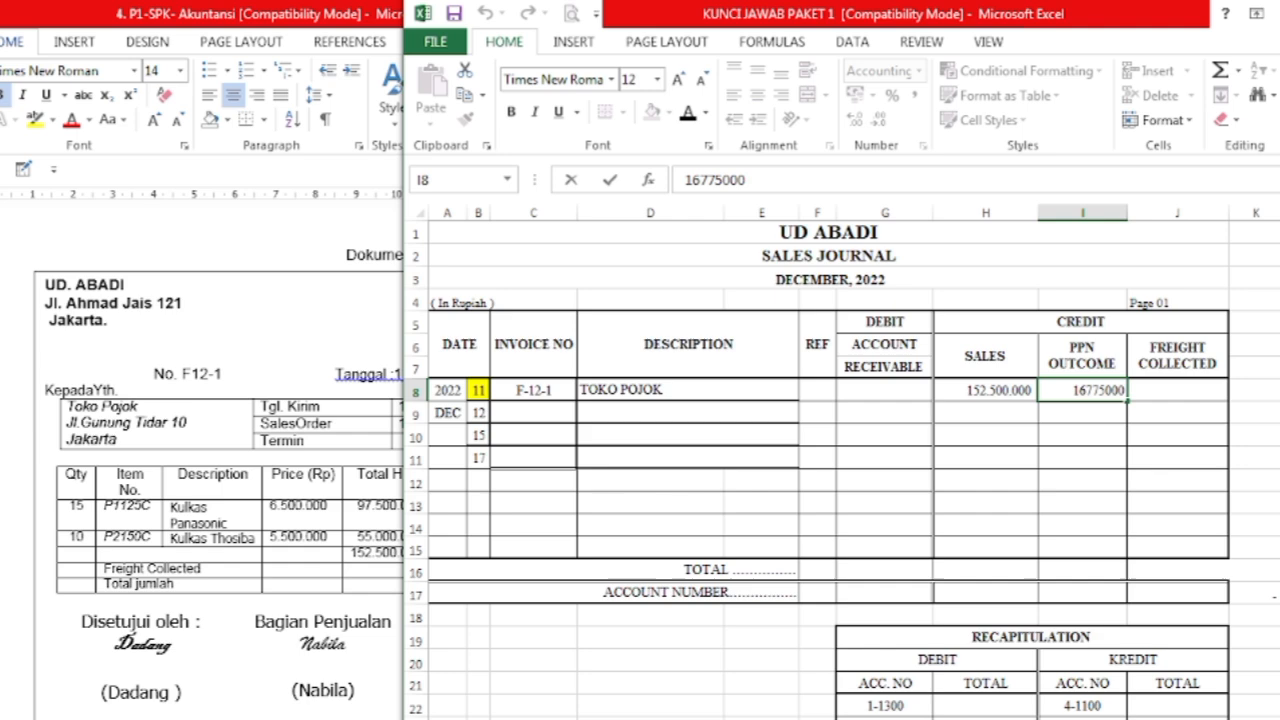
pyautogui.click(1180, 391)
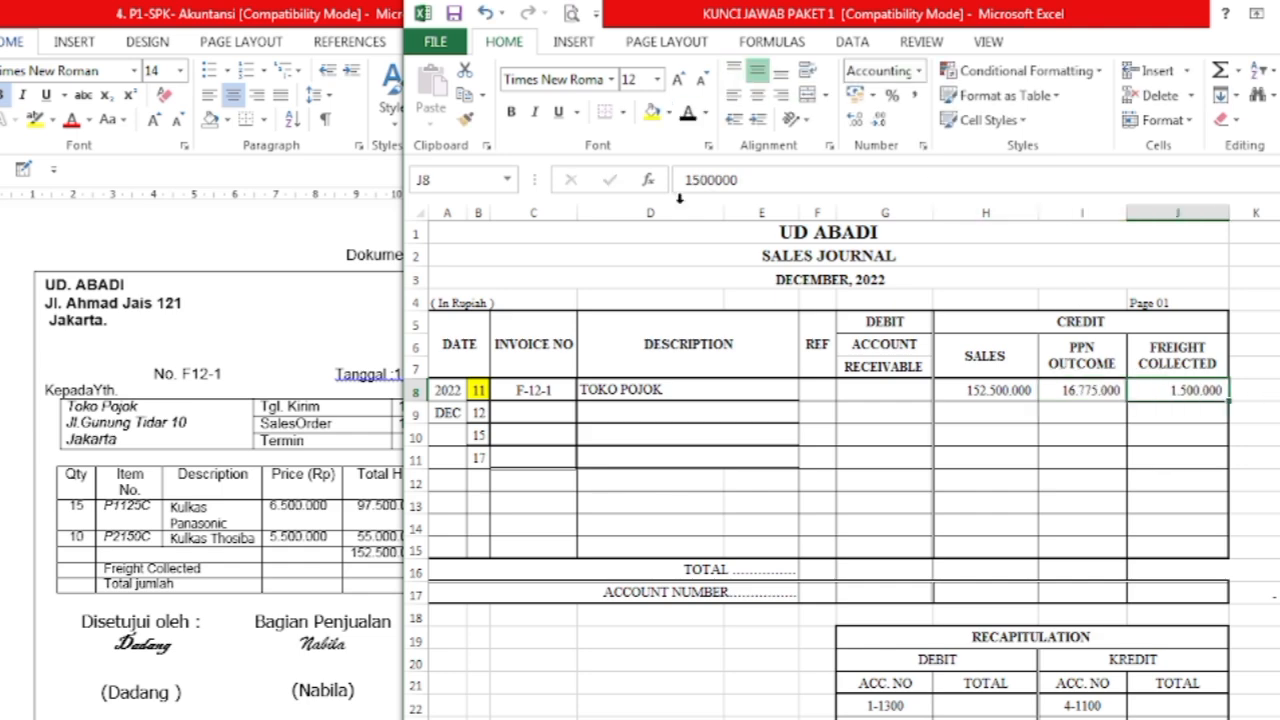
# Check the Toko Pojok invoice's grand total, then show the 170.775.000 account receivable debit in G8 in black font
pyautogui.click(224, 672)
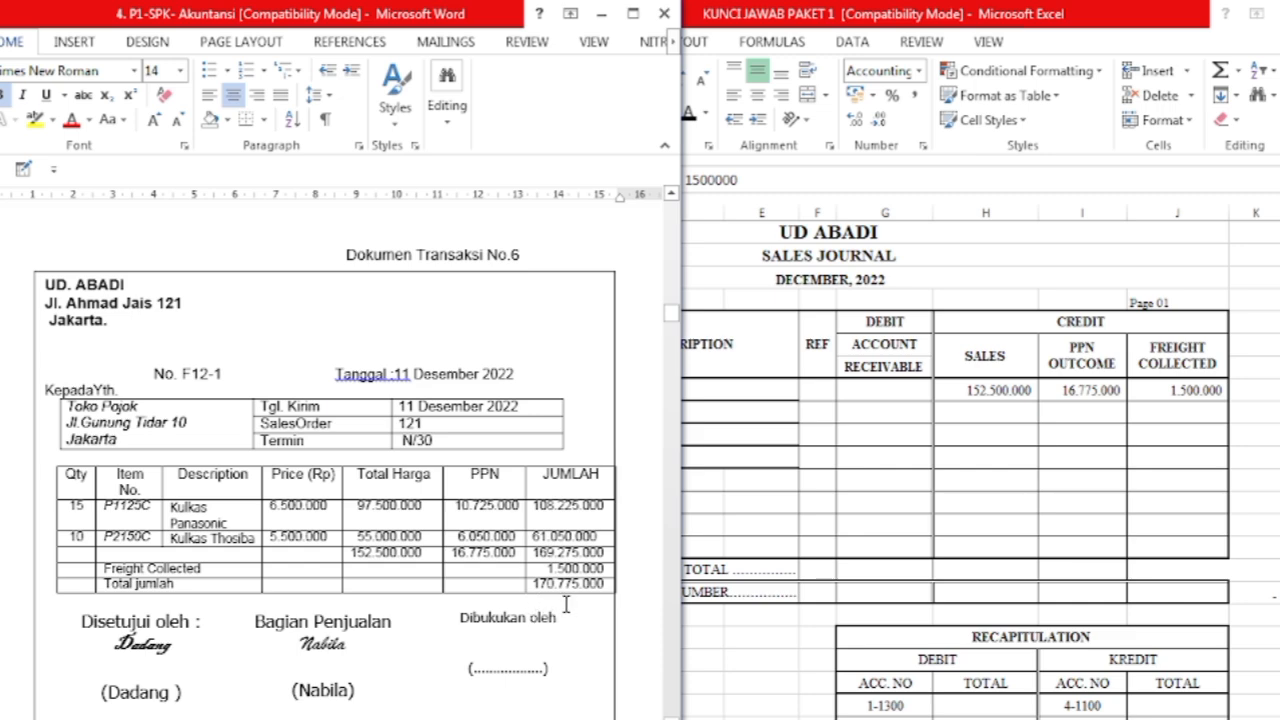
pyautogui.click(821, 566)
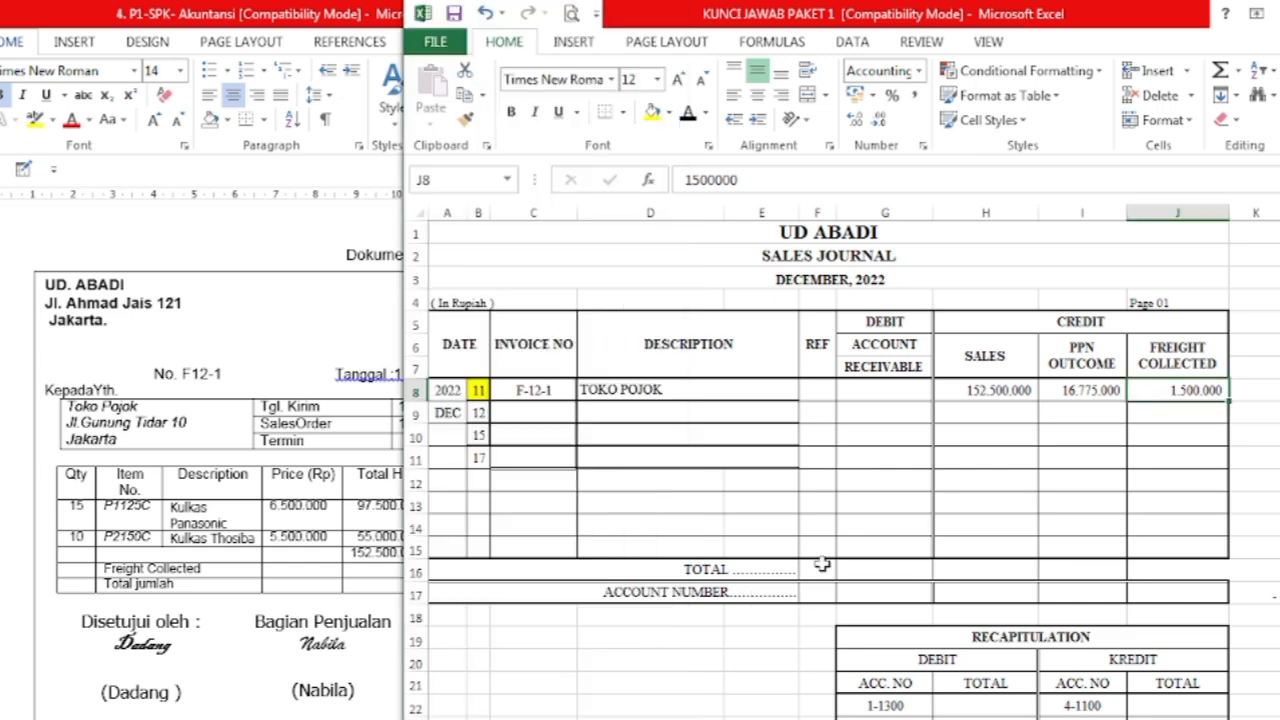
pyautogui.click(882, 390)
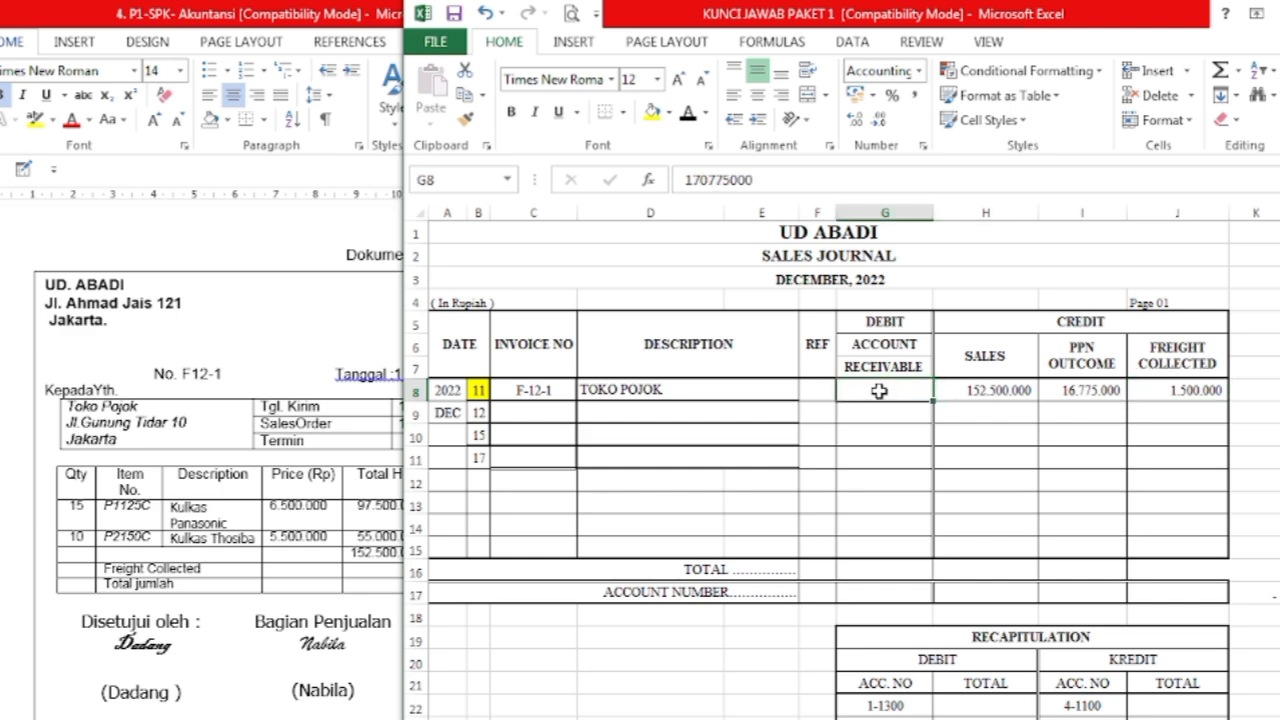
pyautogui.click(687, 115)
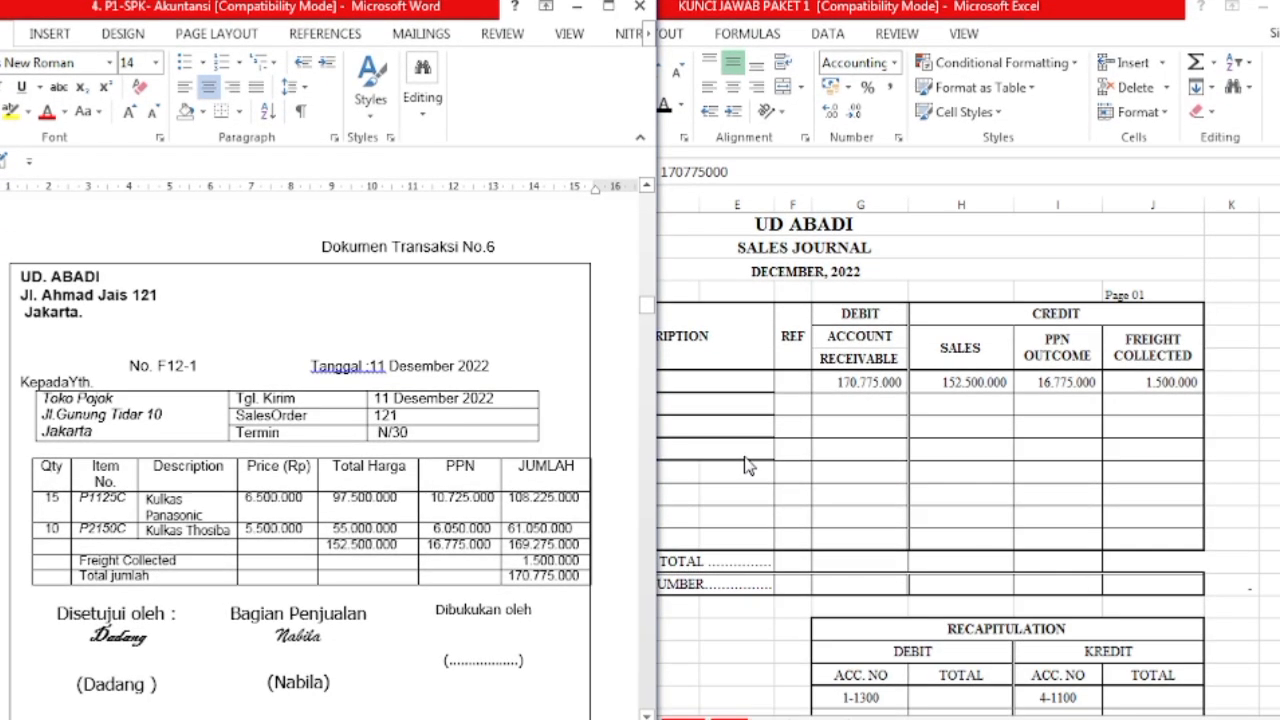
pyautogui.click(786, 500)
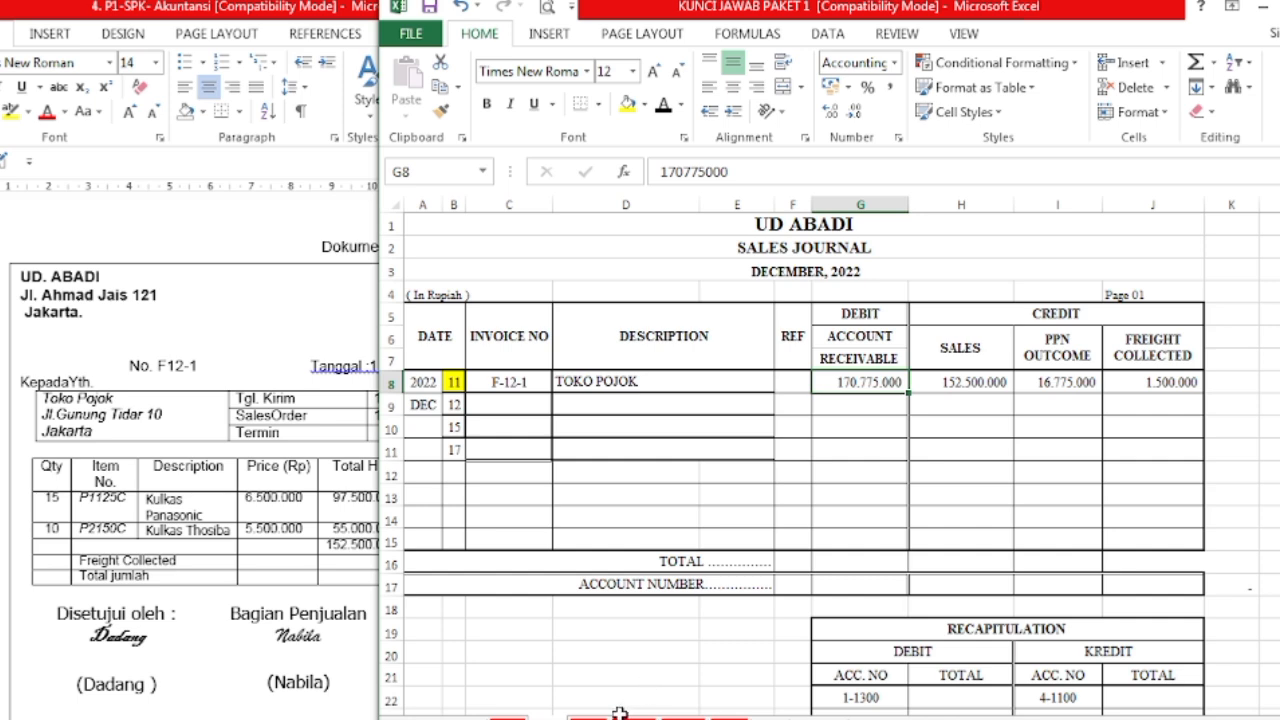
# Fill the 11 December date cell B12 yellow in the general journal and show invoice F12-1 in C12 in black font
pyautogui.click(588, 717)
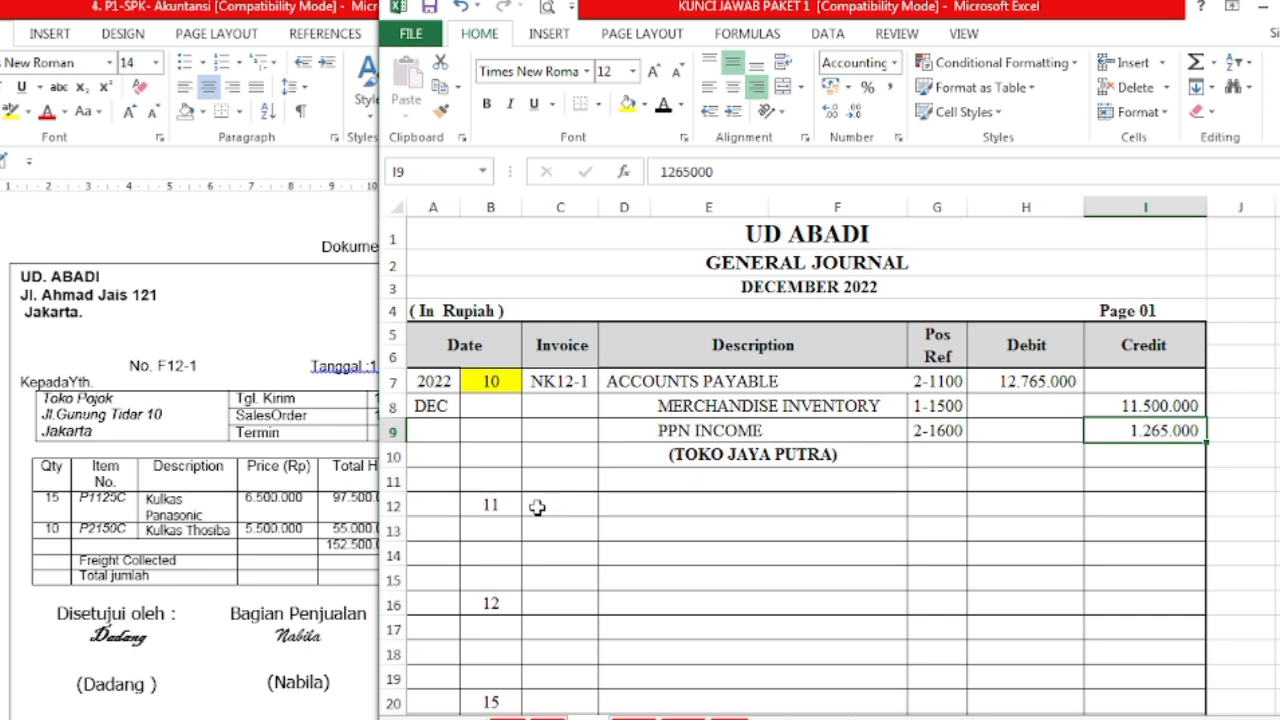
pyautogui.click(500, 508)
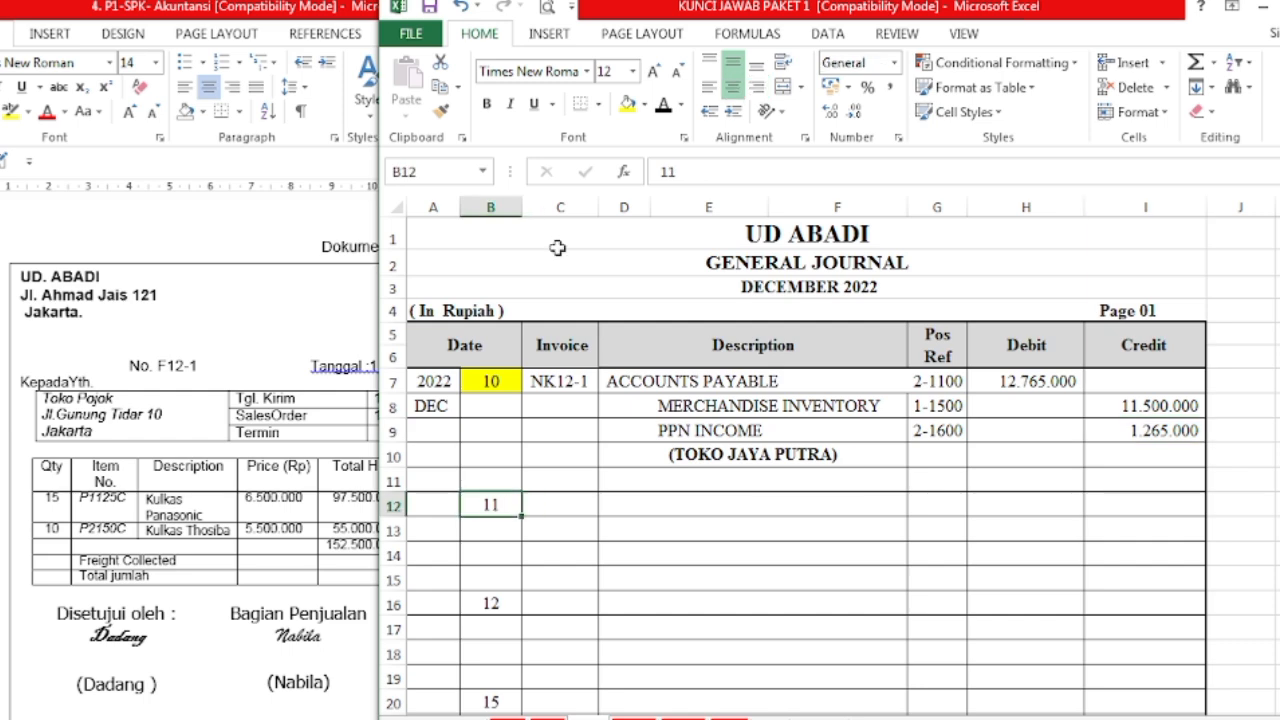
pyautogui.click(627, 104)
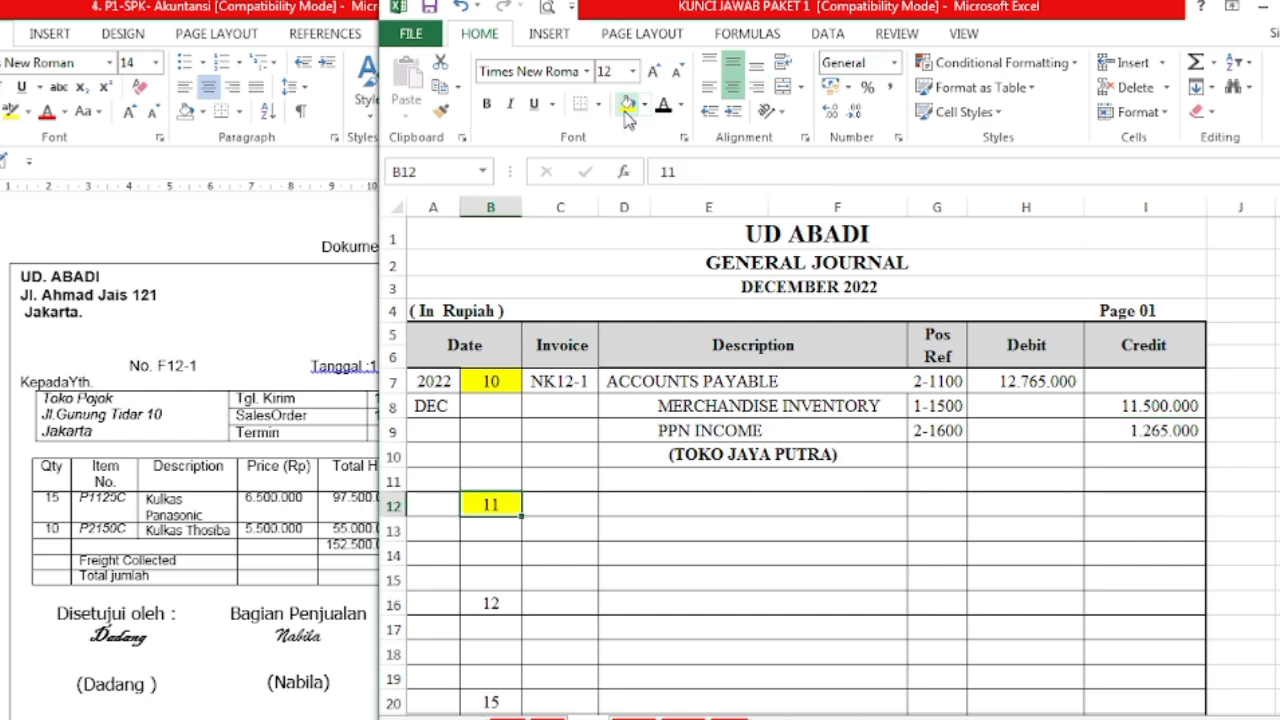
pyautogui.moveTo(558, 503); pyautogui.dragTo(558, 528)
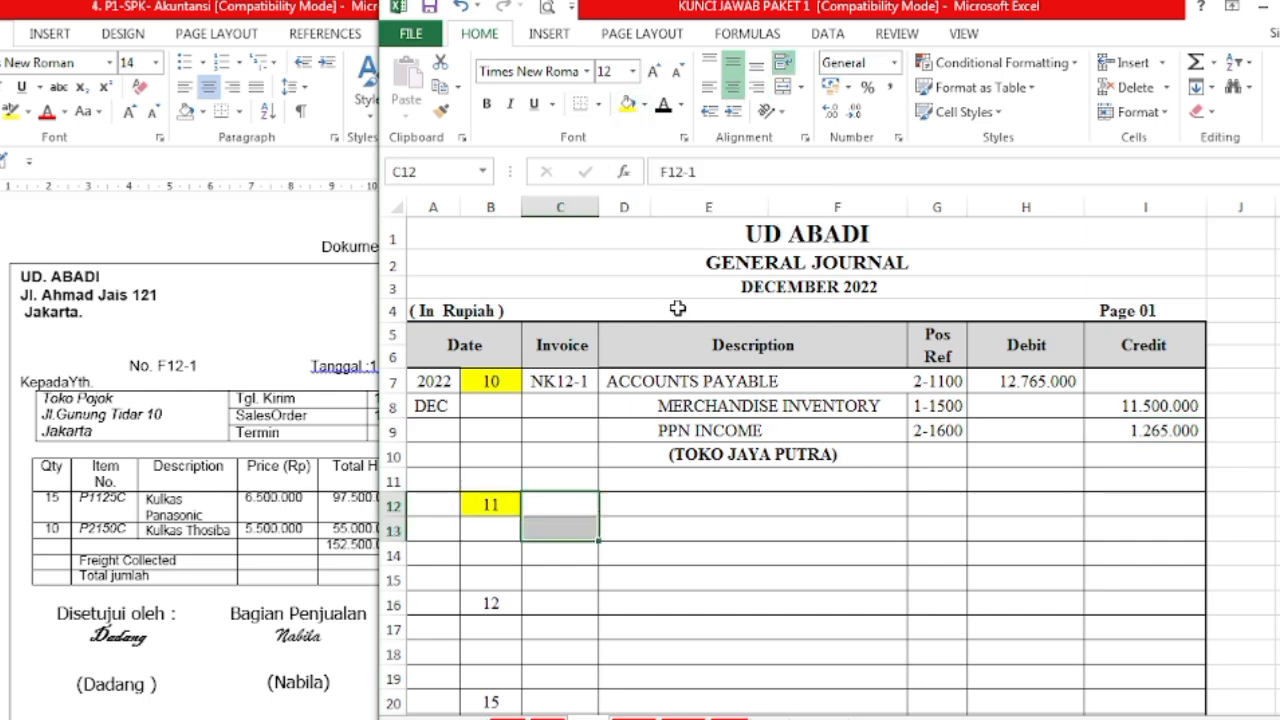
pyautogui.click(663, 110)
# Show COST OF GOOD SOLD, MERCHANDISE INVENTORY and (TOKO POJOK) in rows 12–14 and references 5-1100 and 1-1500 in black font
pyautogui.click(636, 511)
pyautogui.moveTo(636, 511); pyautogui.dragTo(771, 583)
pyautogui.click(664, 104)
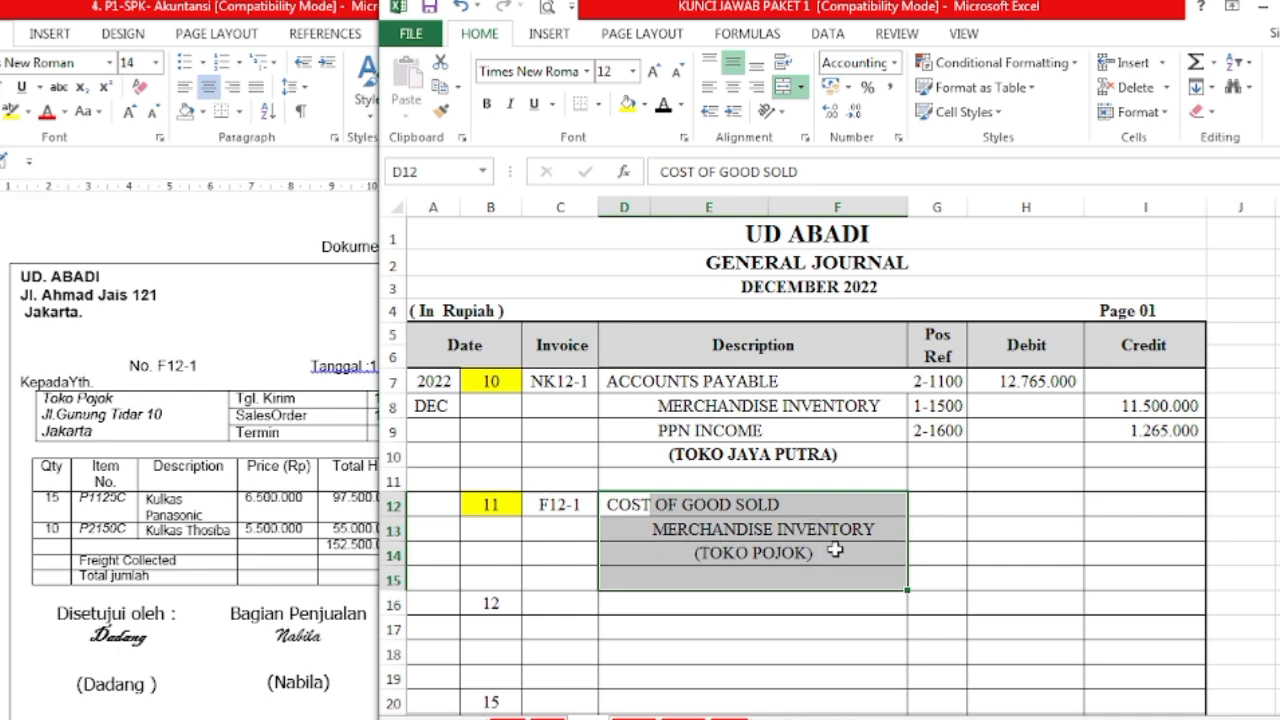
pyautogui.moveTo(944, 501); pyautogui.dragTo(944, 528)
pyautogui.click(663, 104)
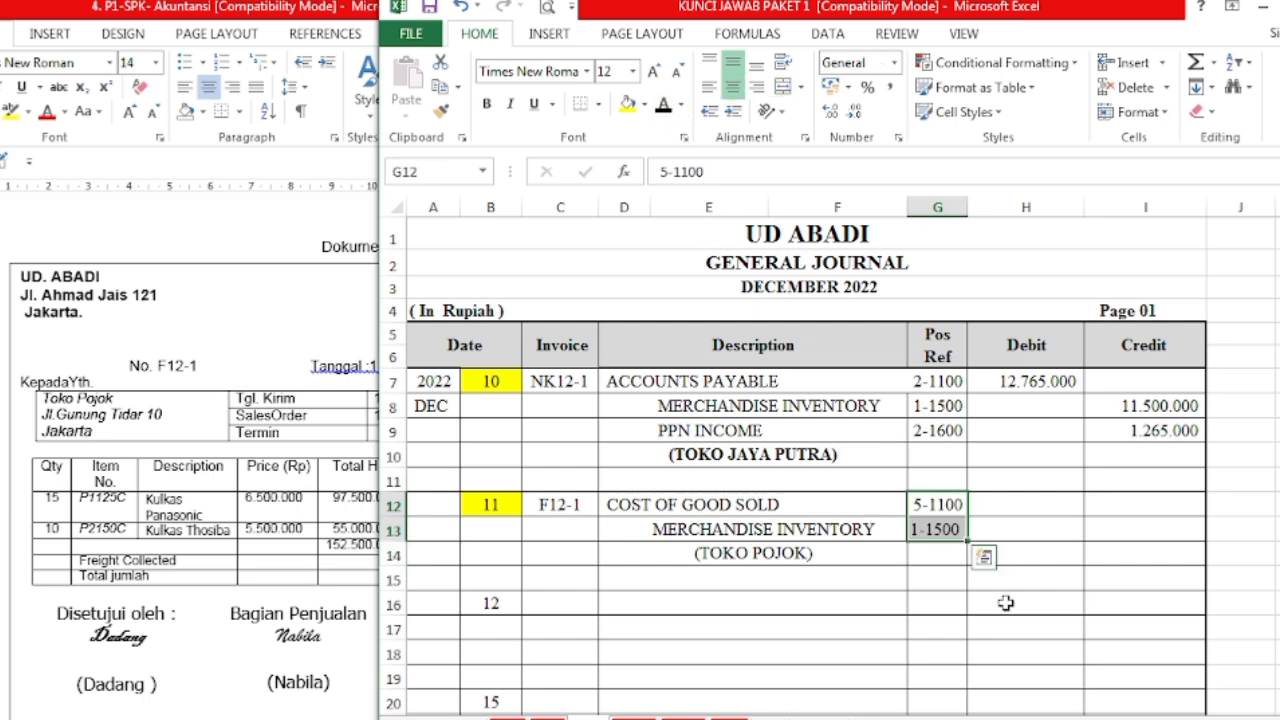
# Fill the 11 December TOKO POJOK rows yellow in the Kulkas Toshiba and Kulkas Panasonic inventory cards and check their outgoing totals
pyautogui.click(1030, 499)
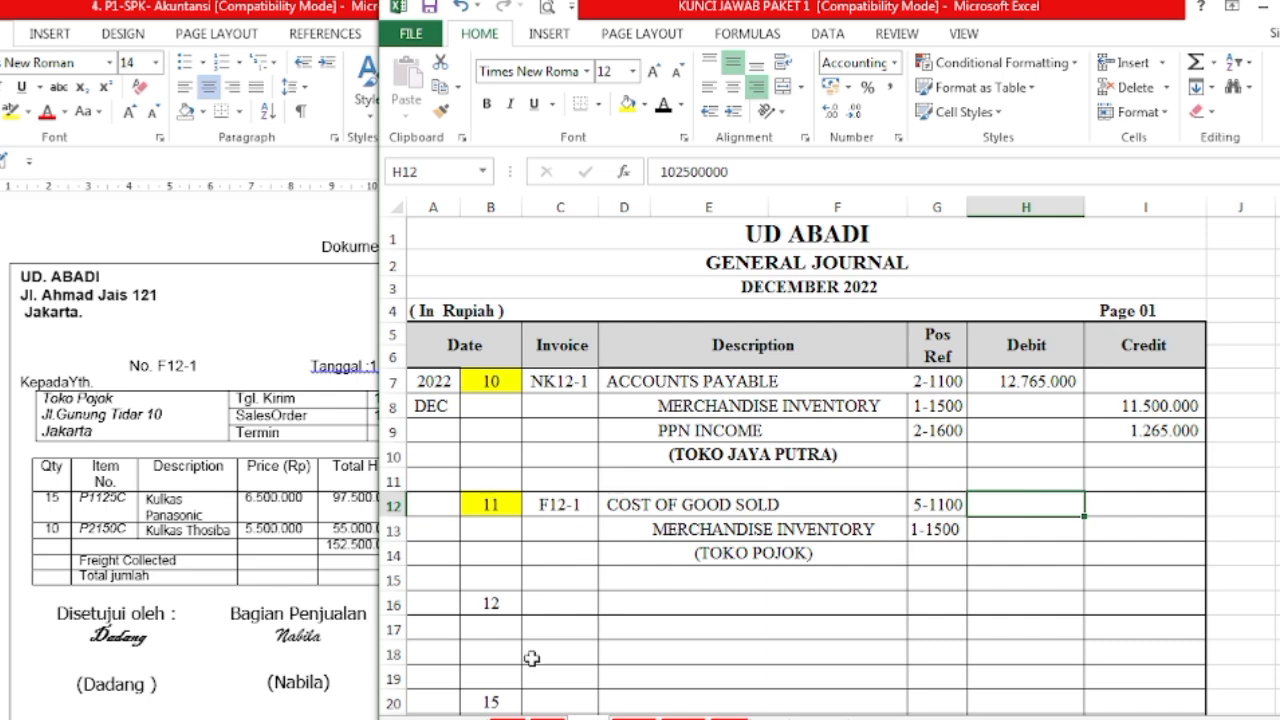
pyautogui.click(768, 717)
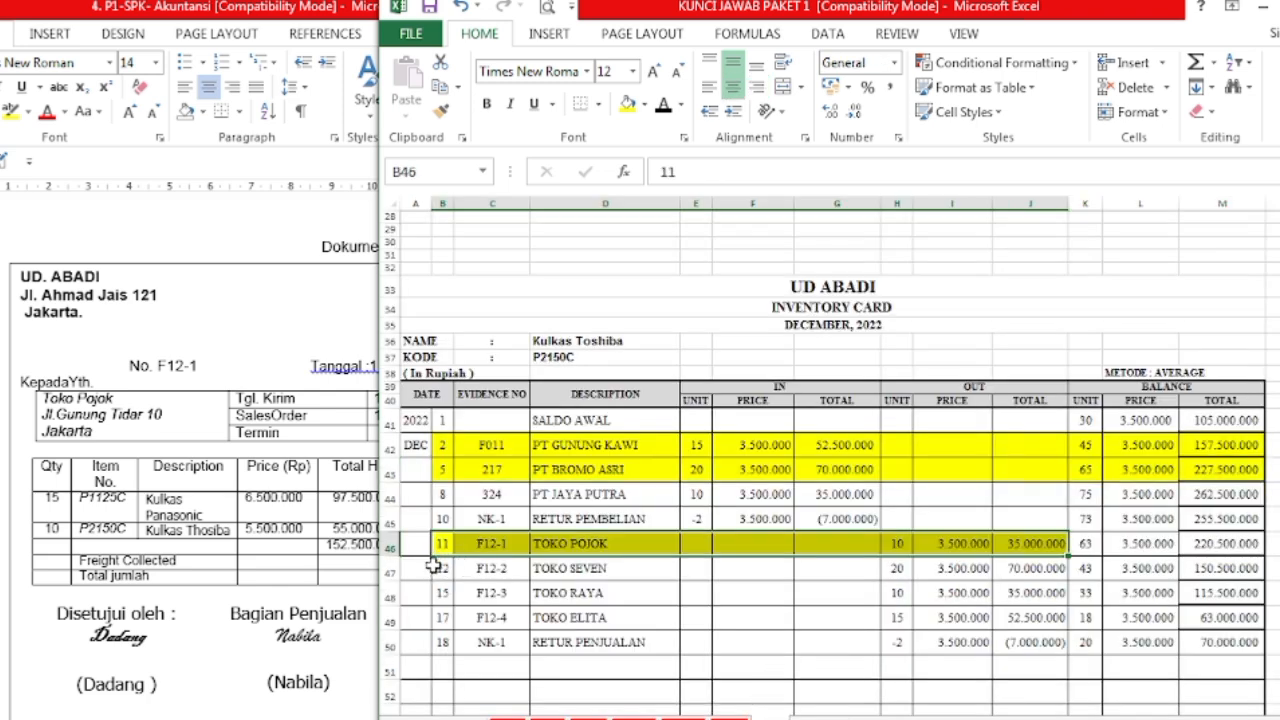
pyautogui.click(1040, 546)
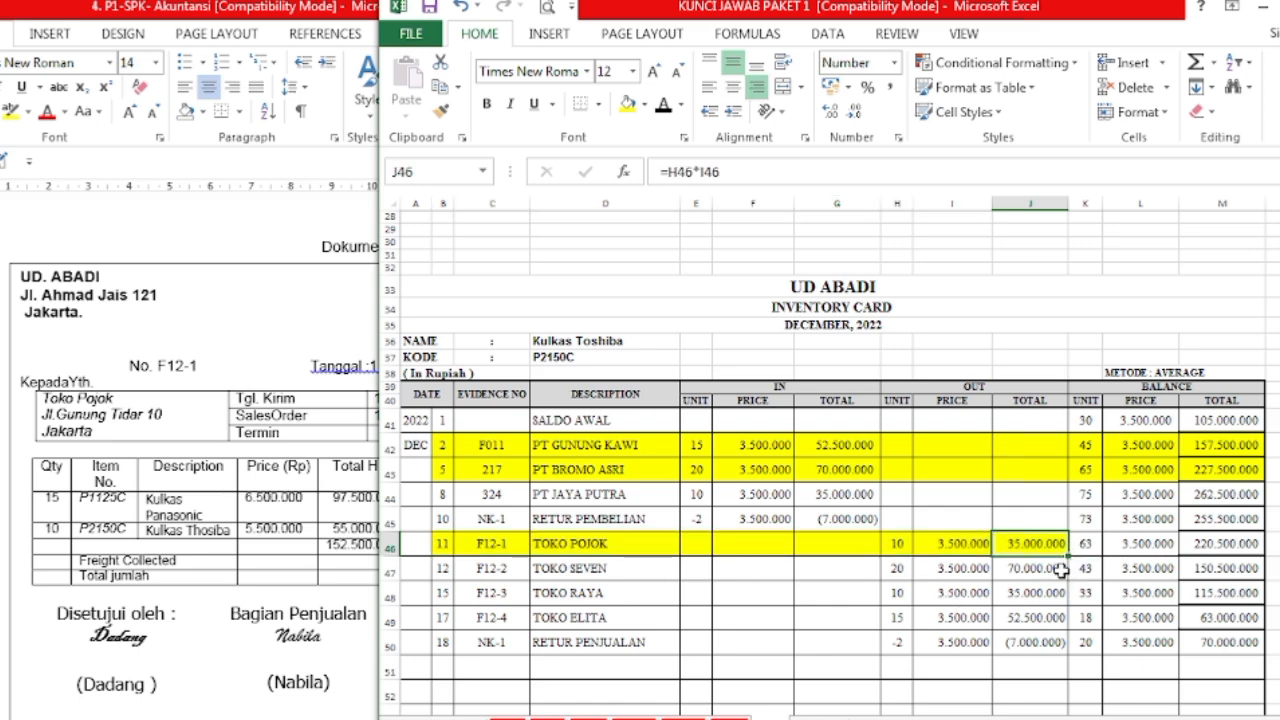
pyautogui.scroll(9, 1014, 561)
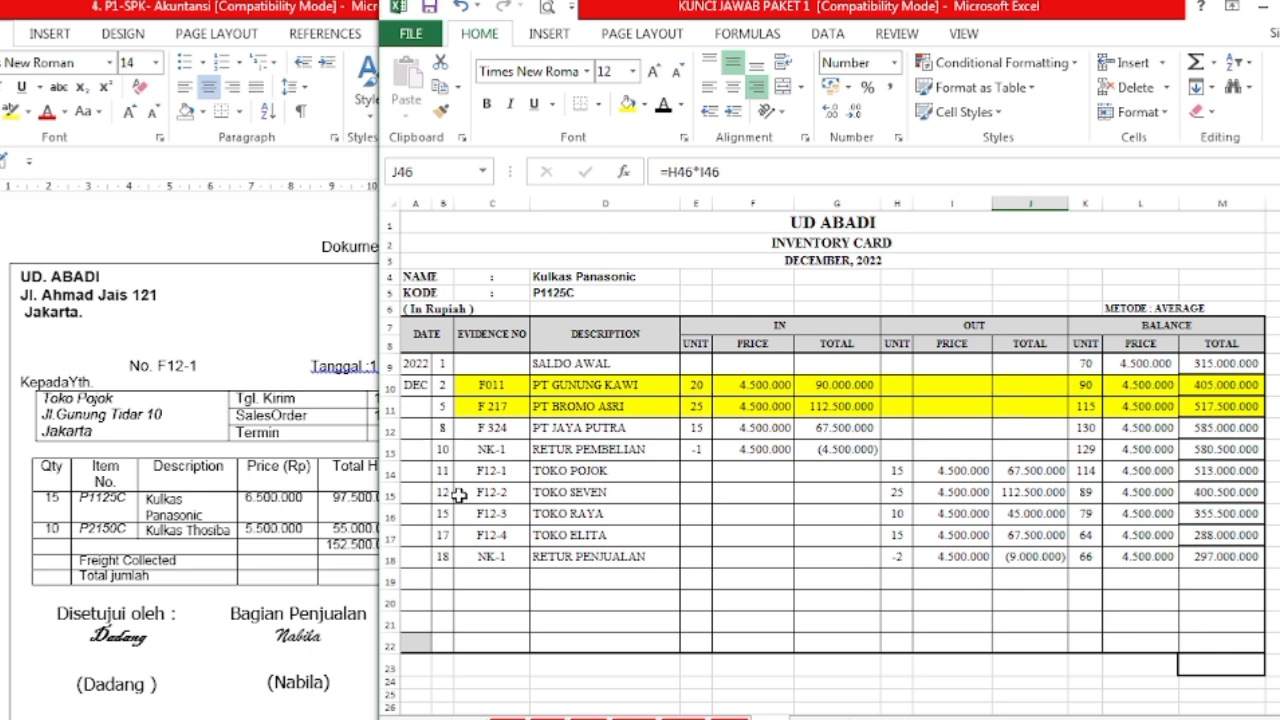
pyautogui.moveTo(447, 470); pyautogui.dragTo(1030, 472)
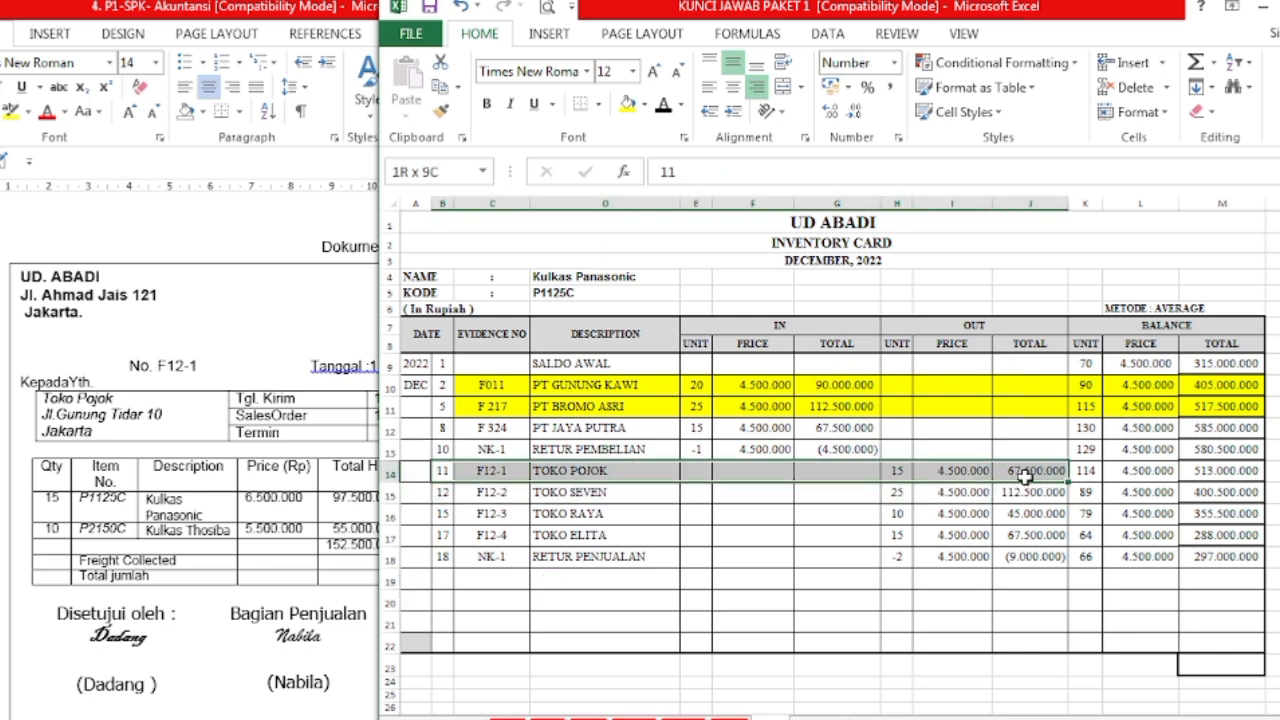
pyautogui.click(627, 103)
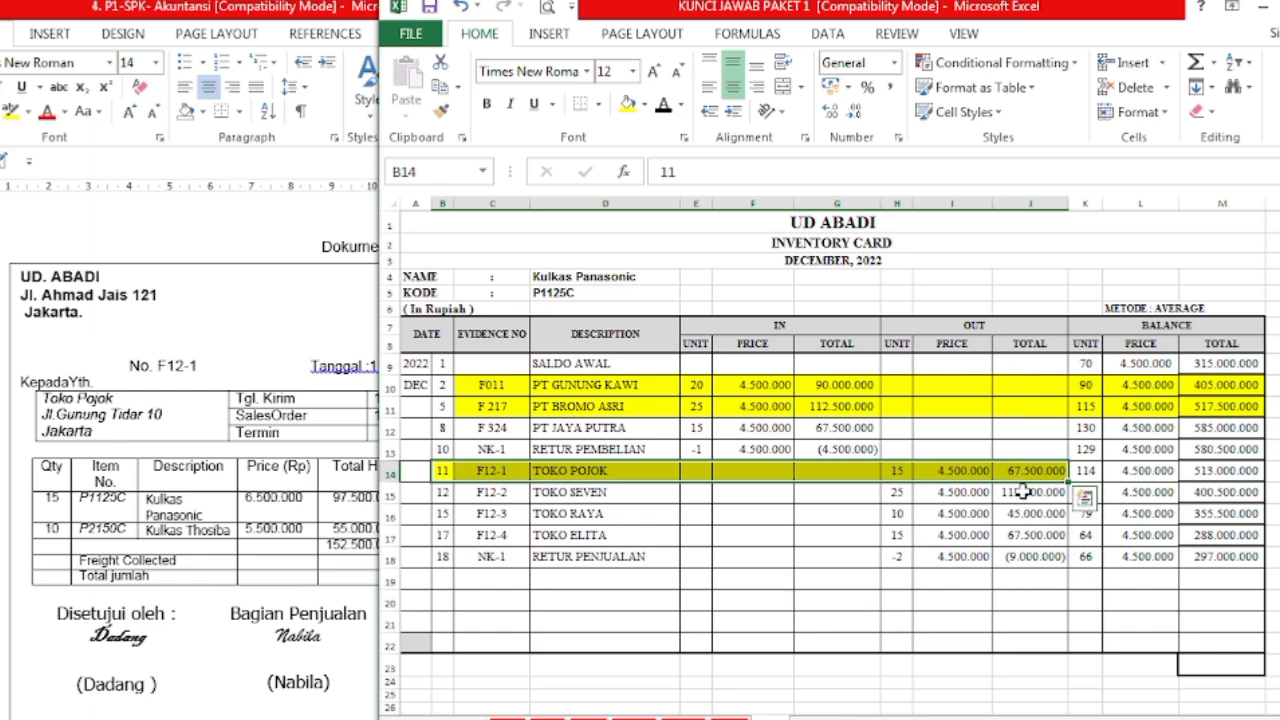
pyautogui.scroll(-10, 1020, 492)
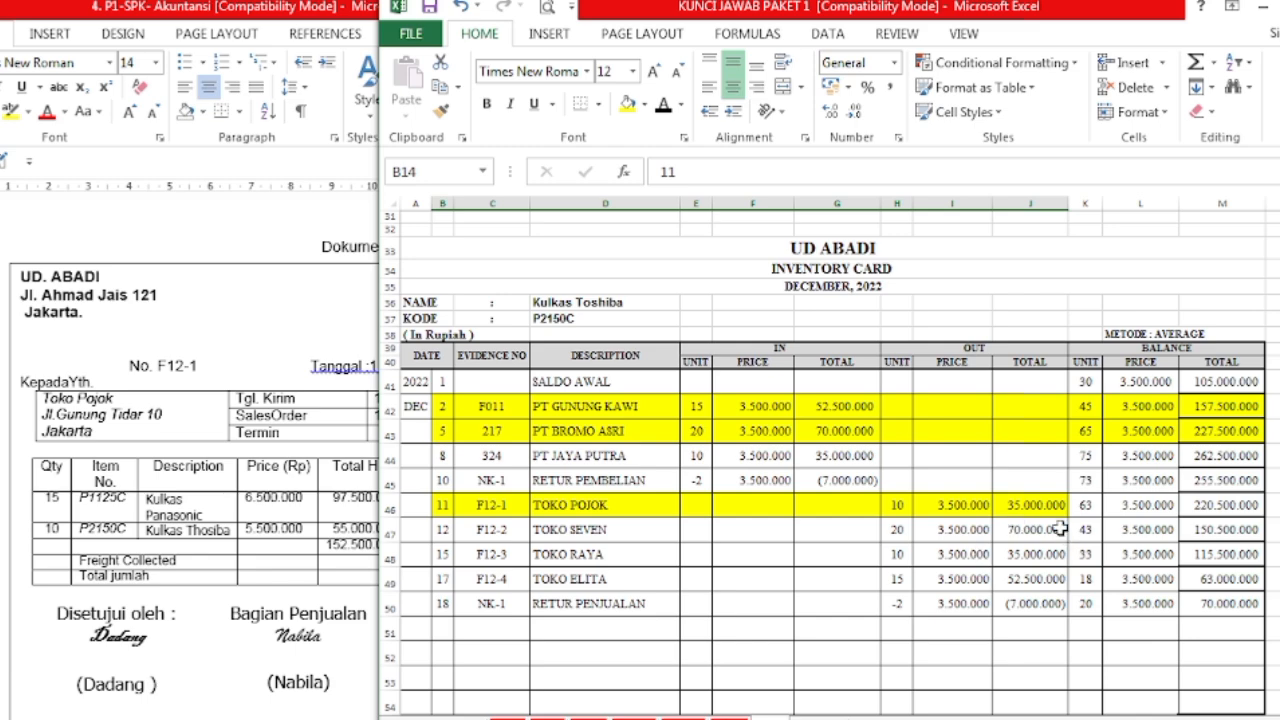
pyautogui.scroll(10, 1030, 505)
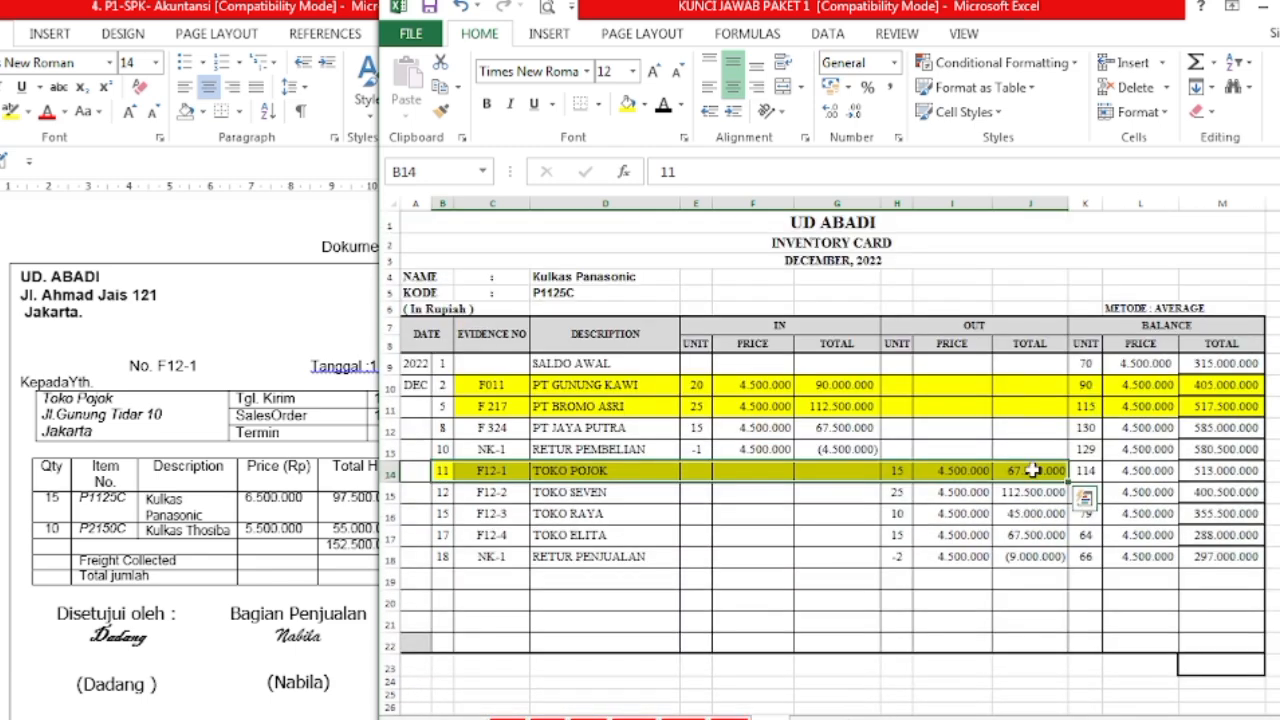
# Show the 102.500.000 cost of goods sold debit in H12 and merchandise inventory credit in I13 of the general journal in black font
pyautogui.click(588, 718)
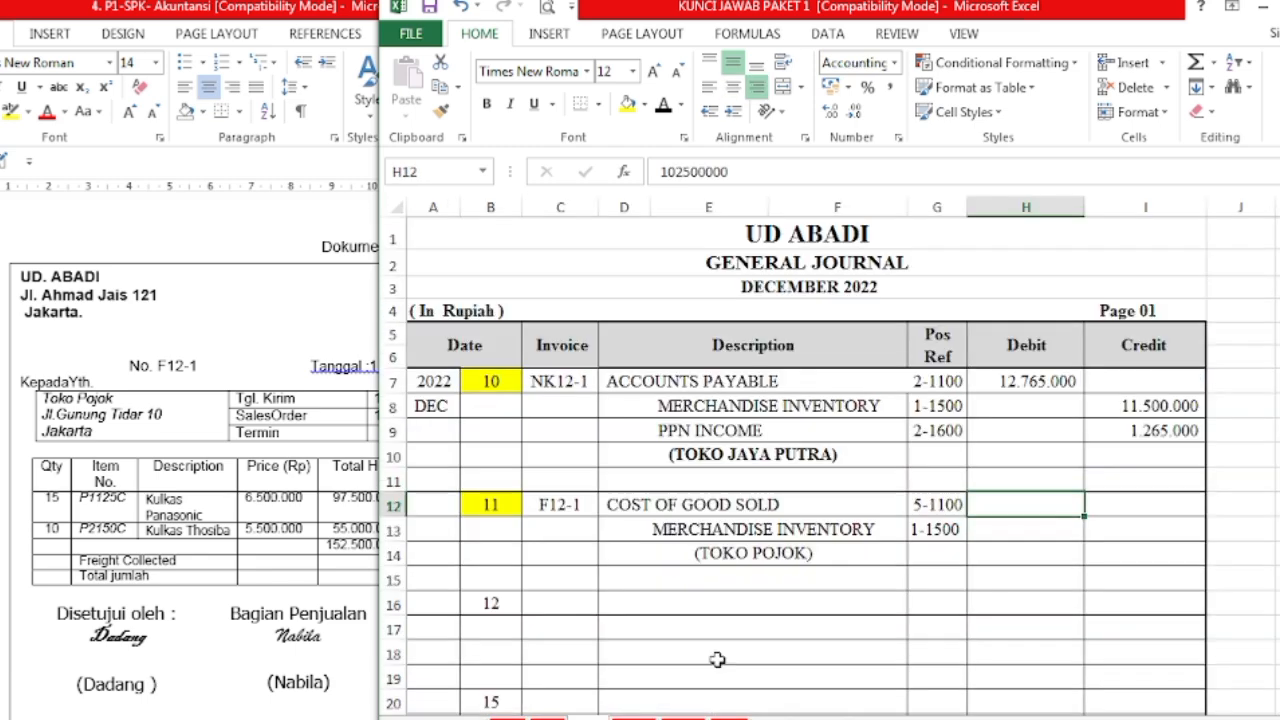
pyautogui.click(664, 104)
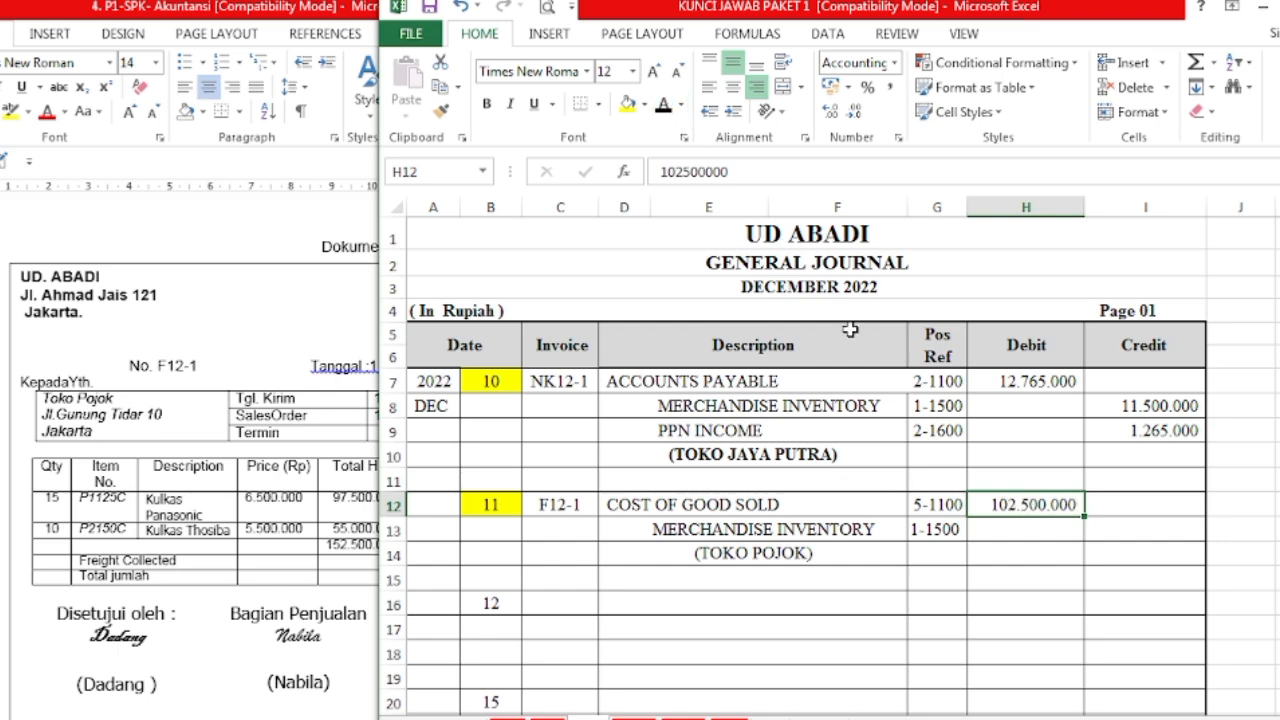
pyautogui.click(1124, 537)
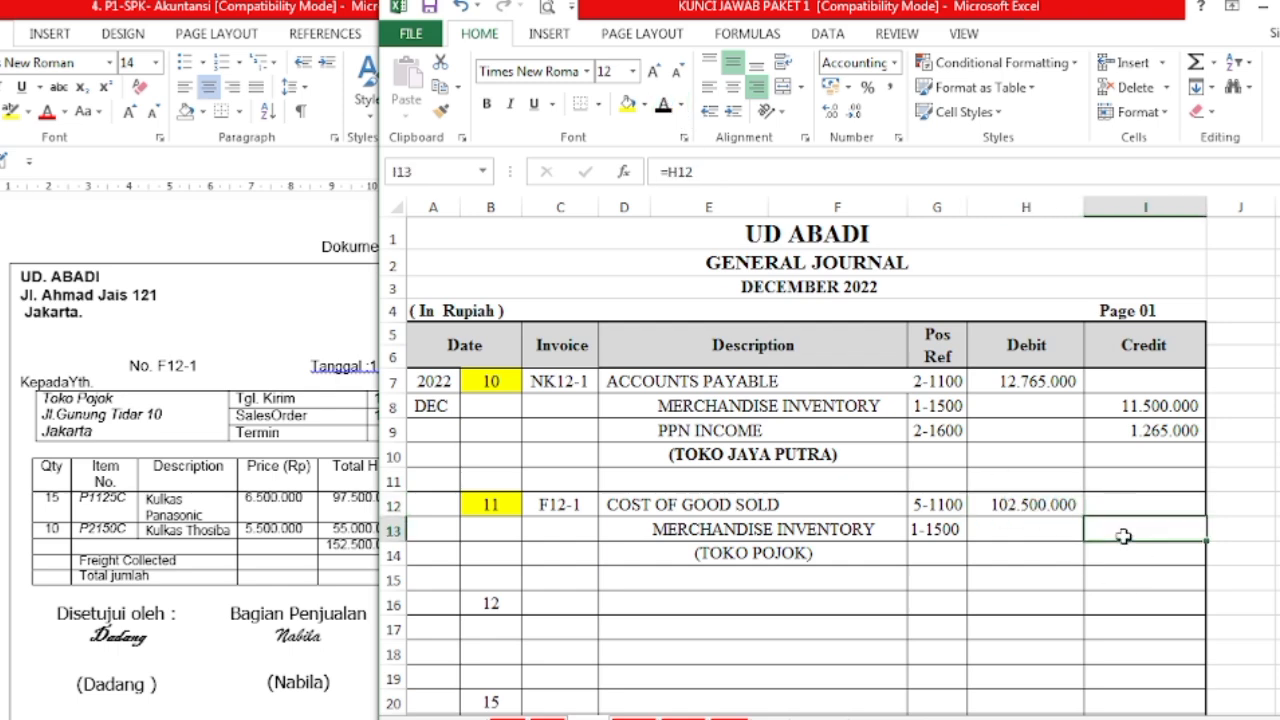
pyautogui.click(663, 104)
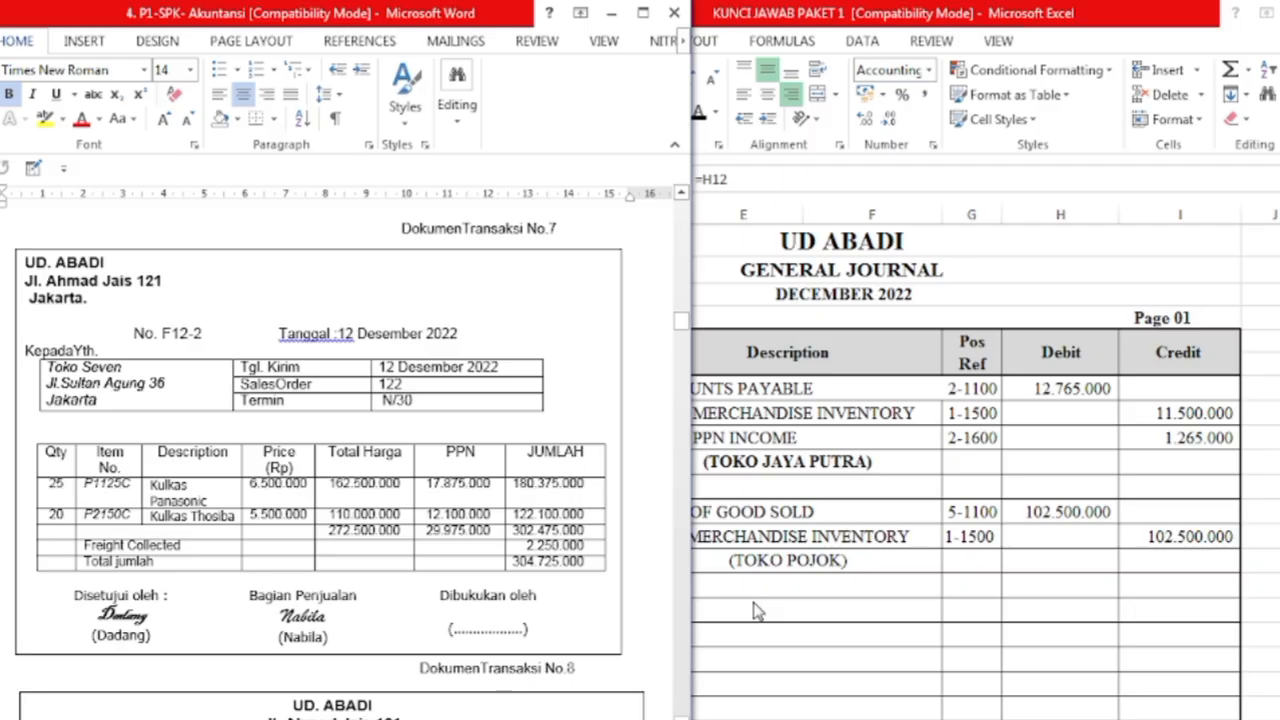
# Fill the 12 December date cell B9 yellow in the sales journal and show invoice F-12-2 and TOKO SEVEN in row 9 in black font
pyautogui.click(801, 601)
pyautogui.hotkey('ctrl', 'pageup')
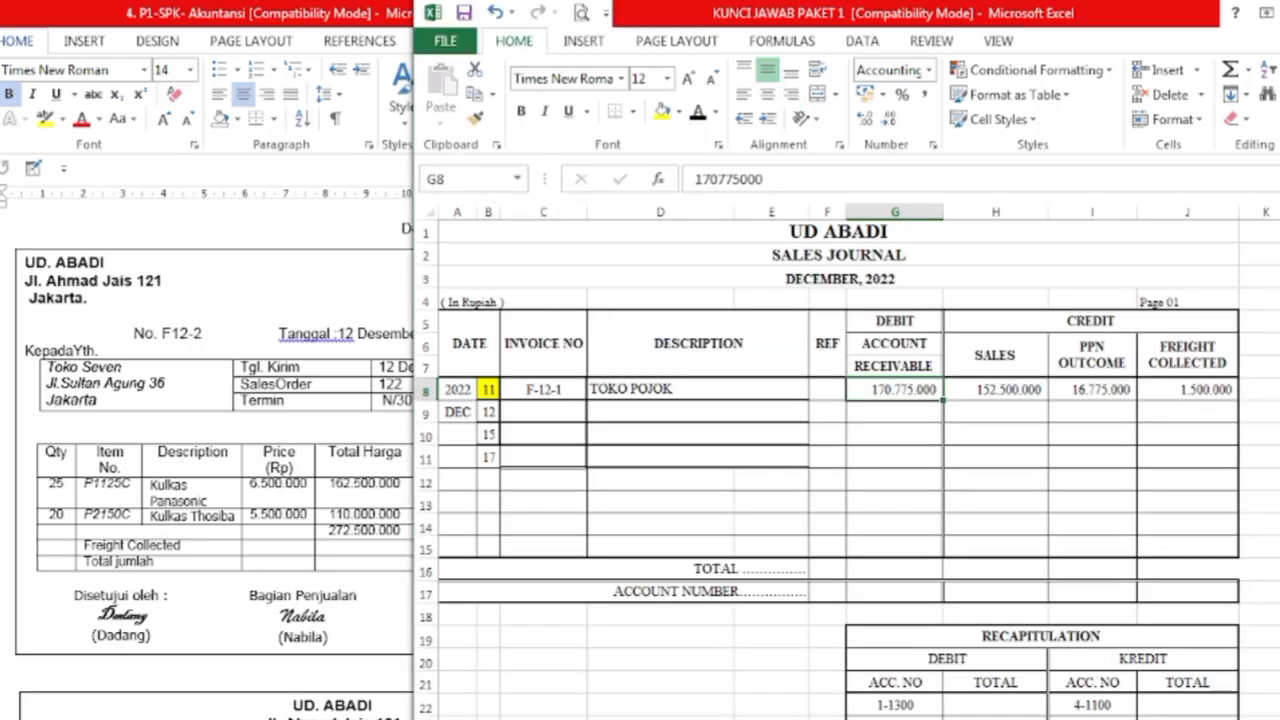
pyautogui.click(490, 413)
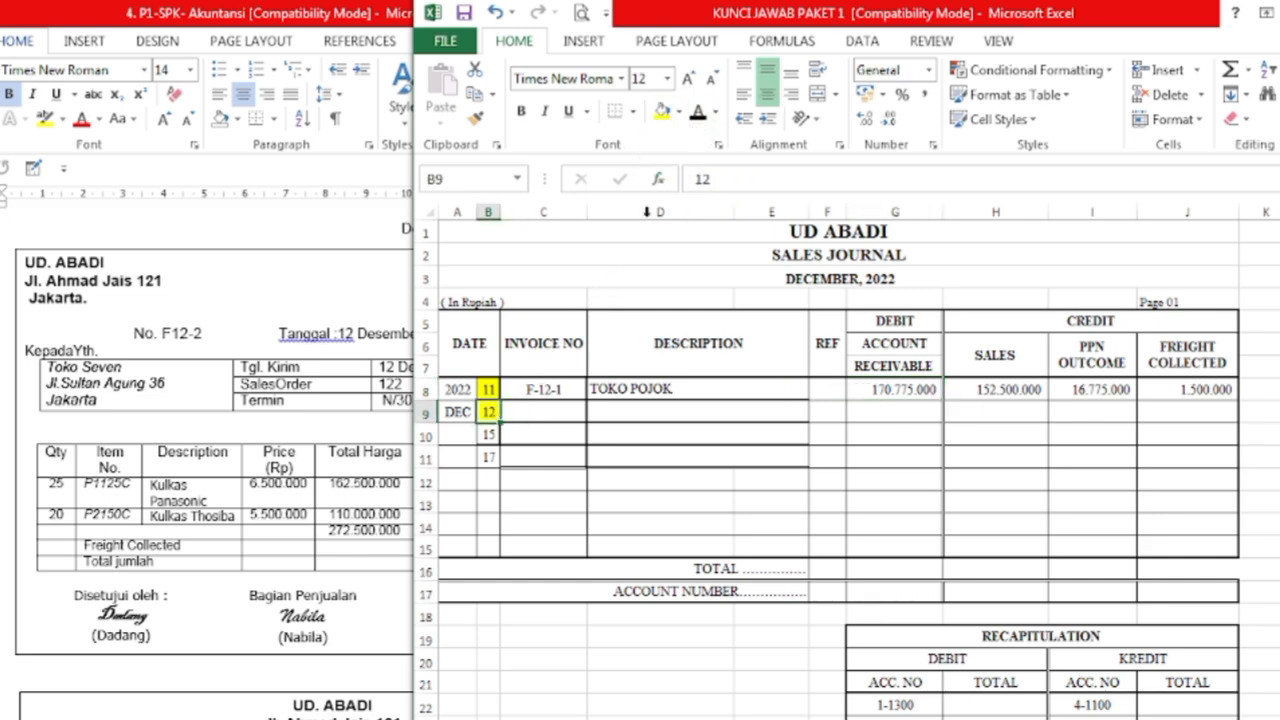
pyautogui.click(551, 411)
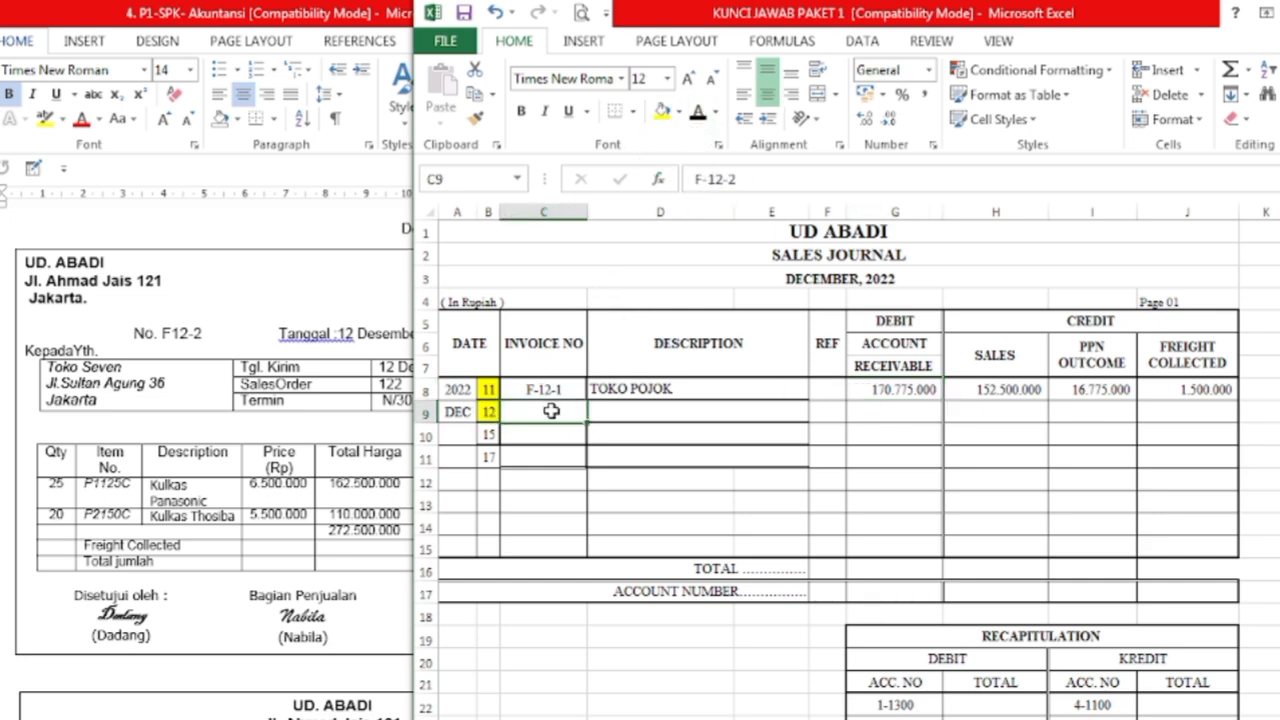
pyautogui.click(697, 111)
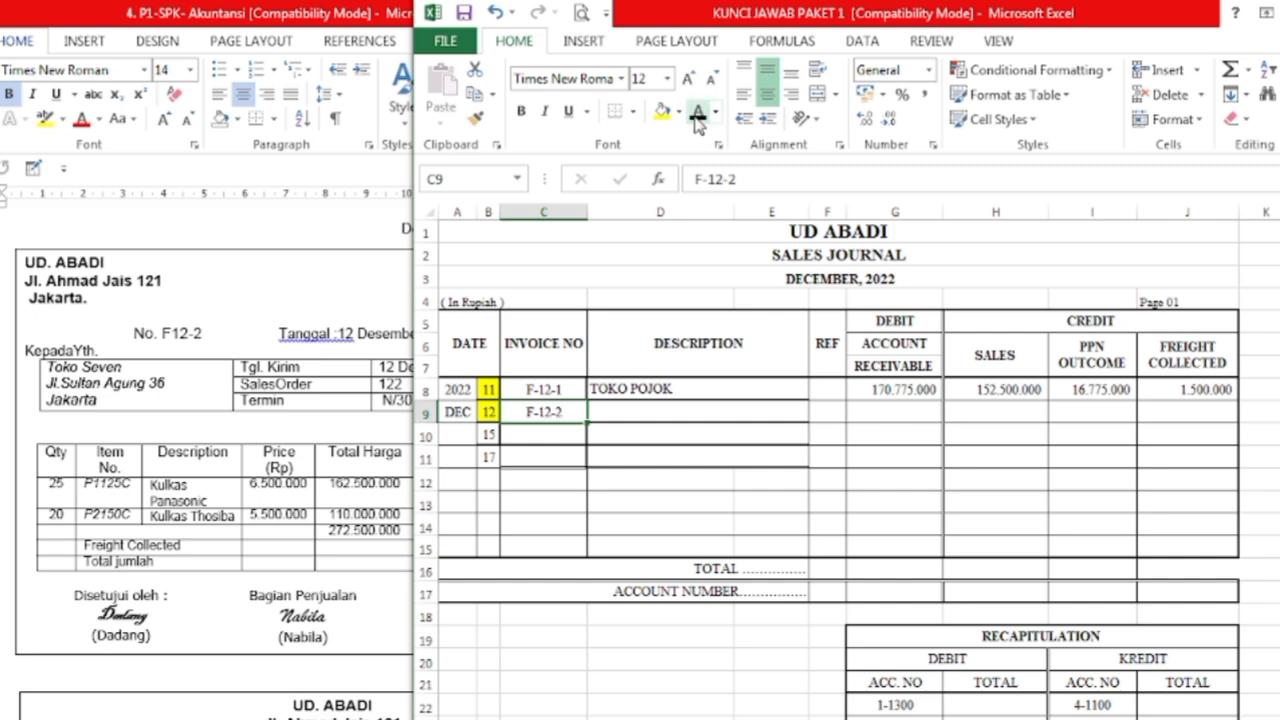
pyautogui.click(668, 418)
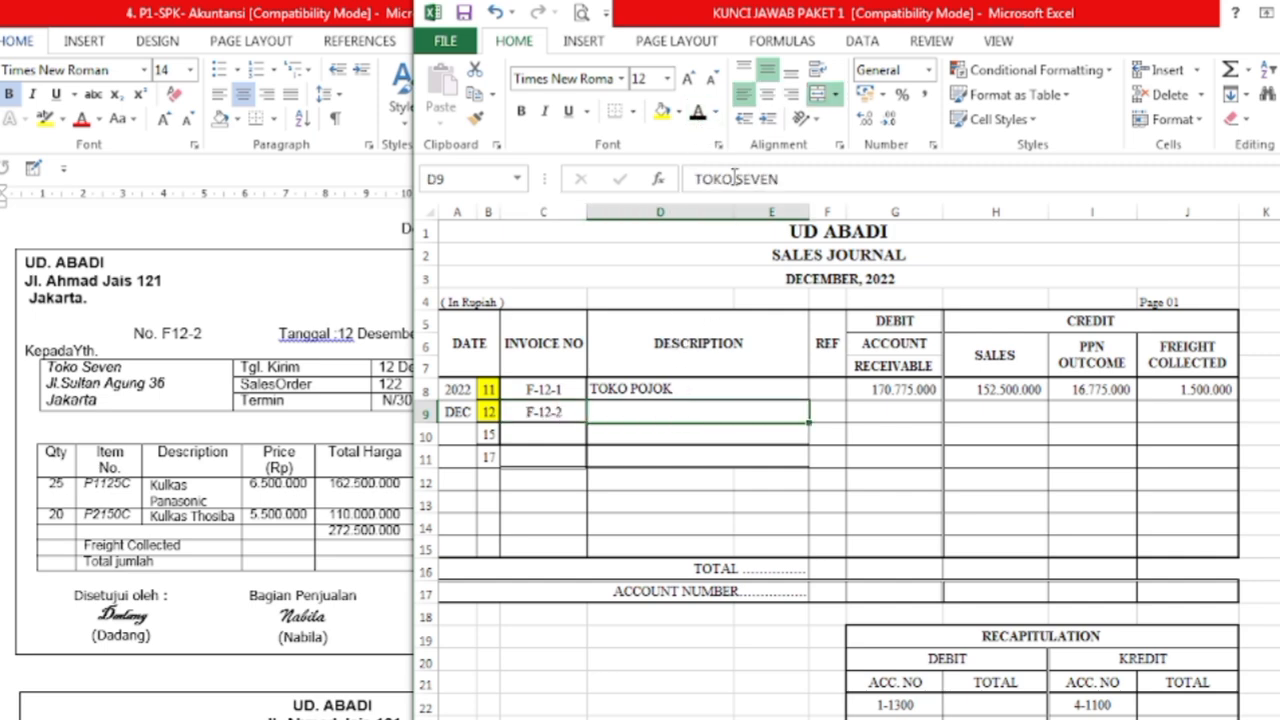
pyautogui.click(697, 111)
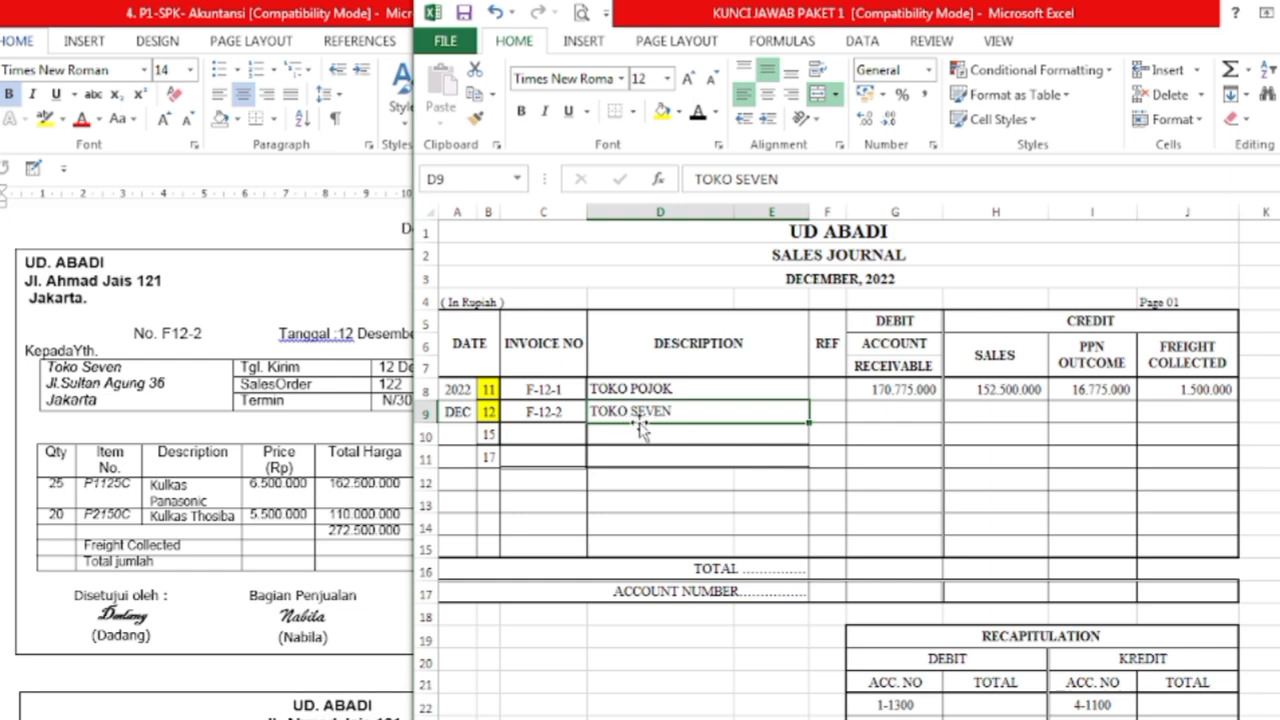
# Check the Toko Seven invoice, then set the 272.500.000 sales amount in H9 to black font
pyautogui.click(355, 563)
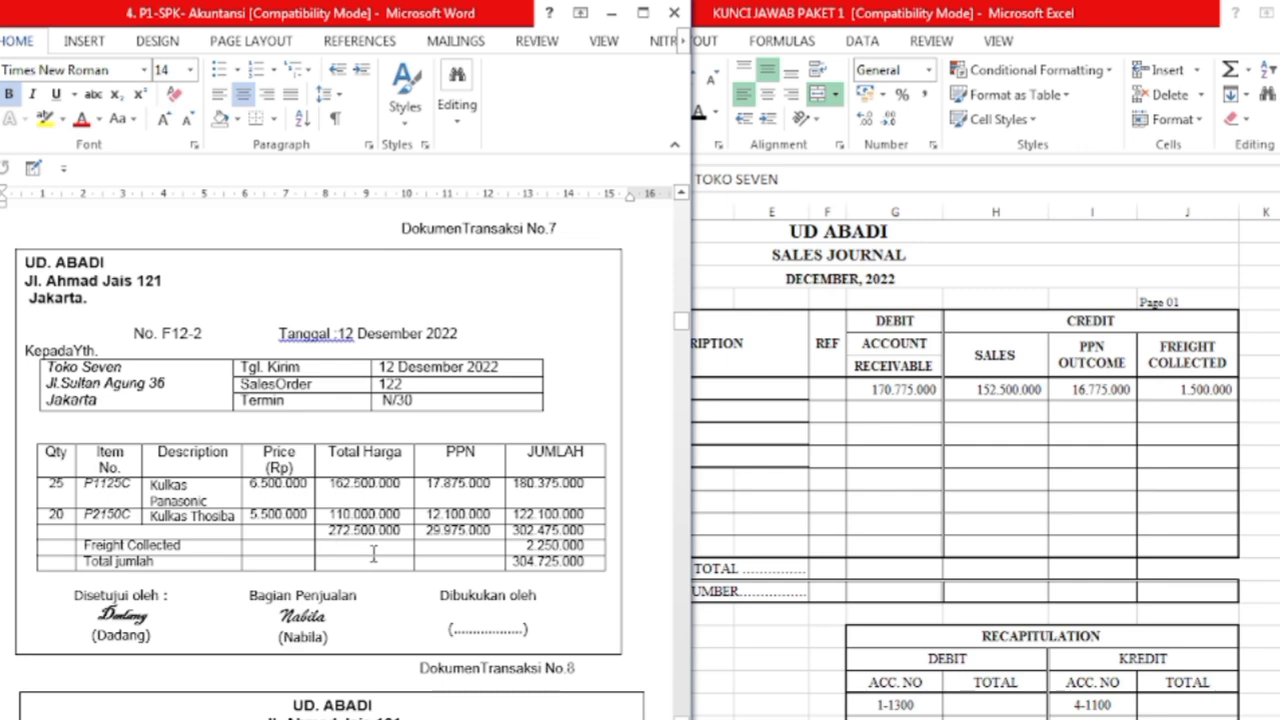
pyautogui.click(1006, 428)
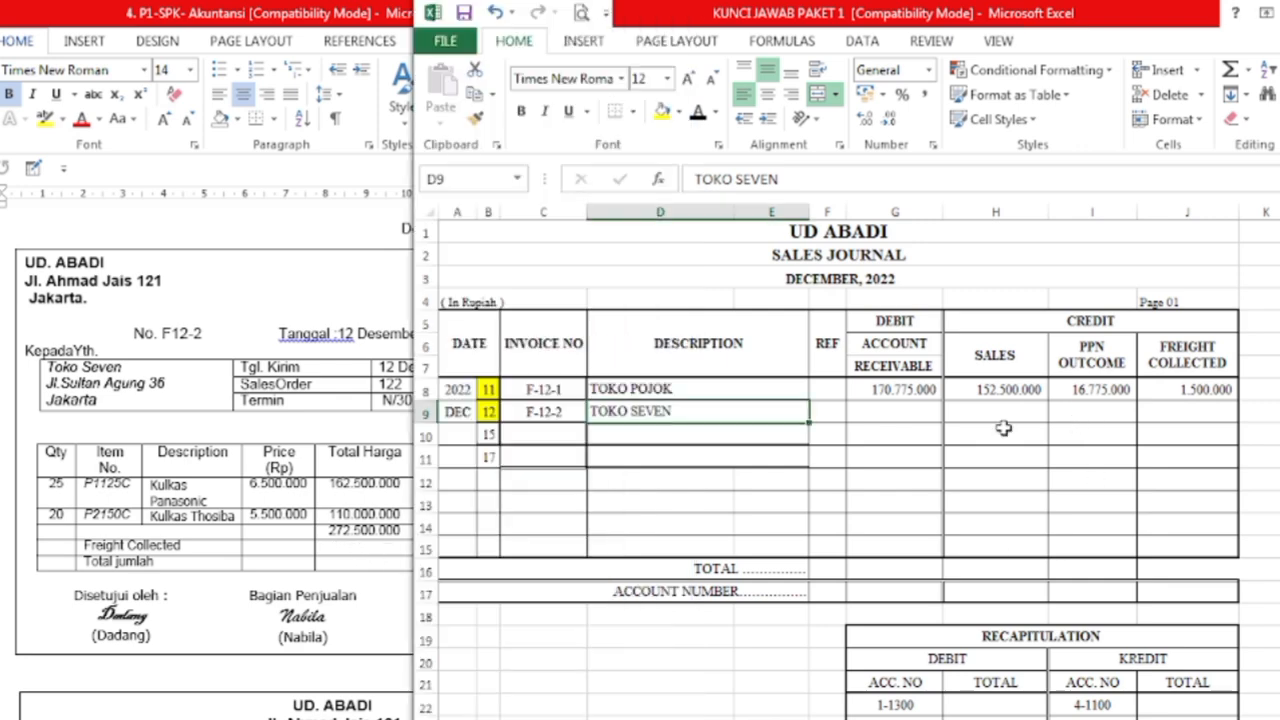
pyautogui.click(958, 415)
pyautogui.click(697, 111)
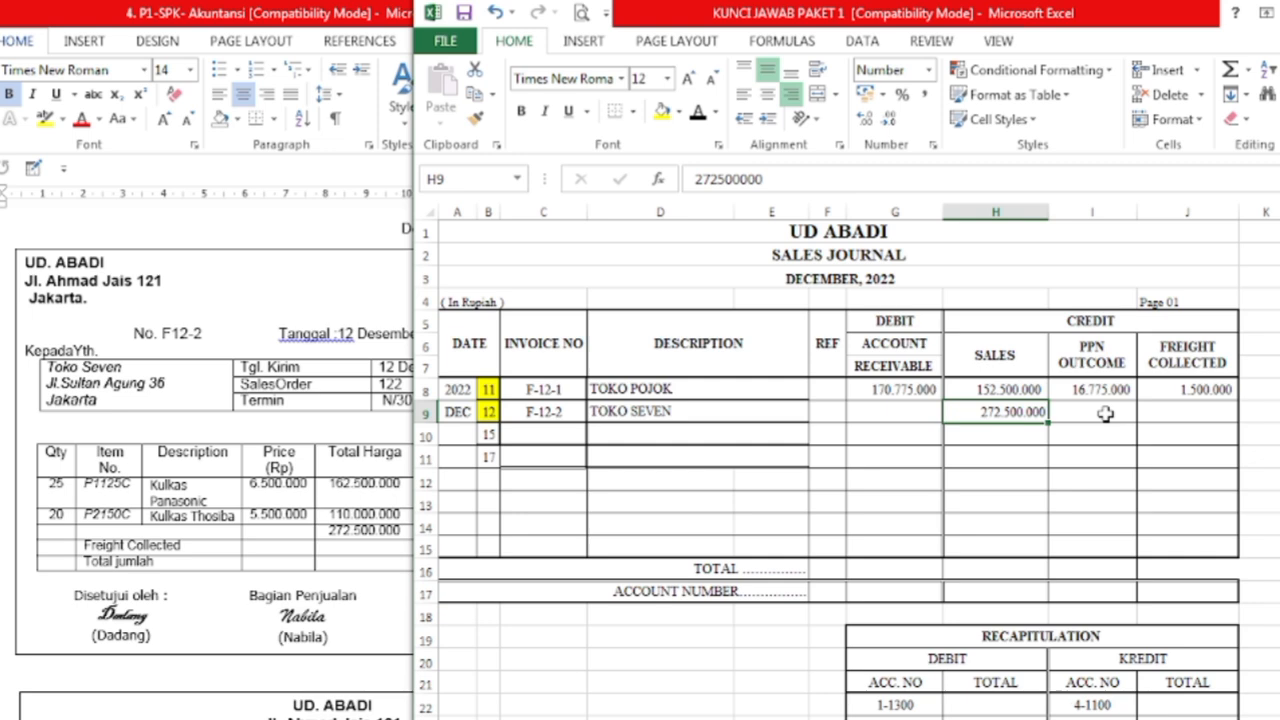
# Show the 29.975.000 PPN outcome in I9 and the 2.250.000 freight collected in J9 of the sales journal in black font
pyautogui.click(1105, 413)
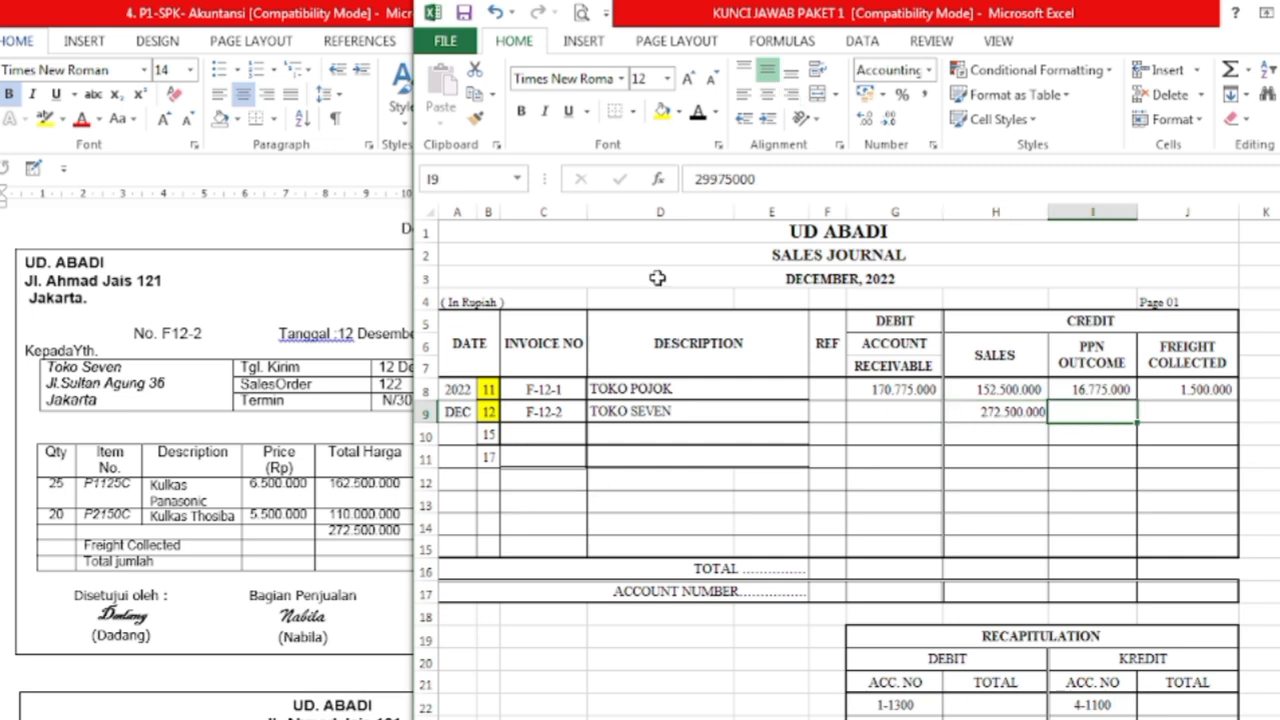
pyautogui.click(699, 116)
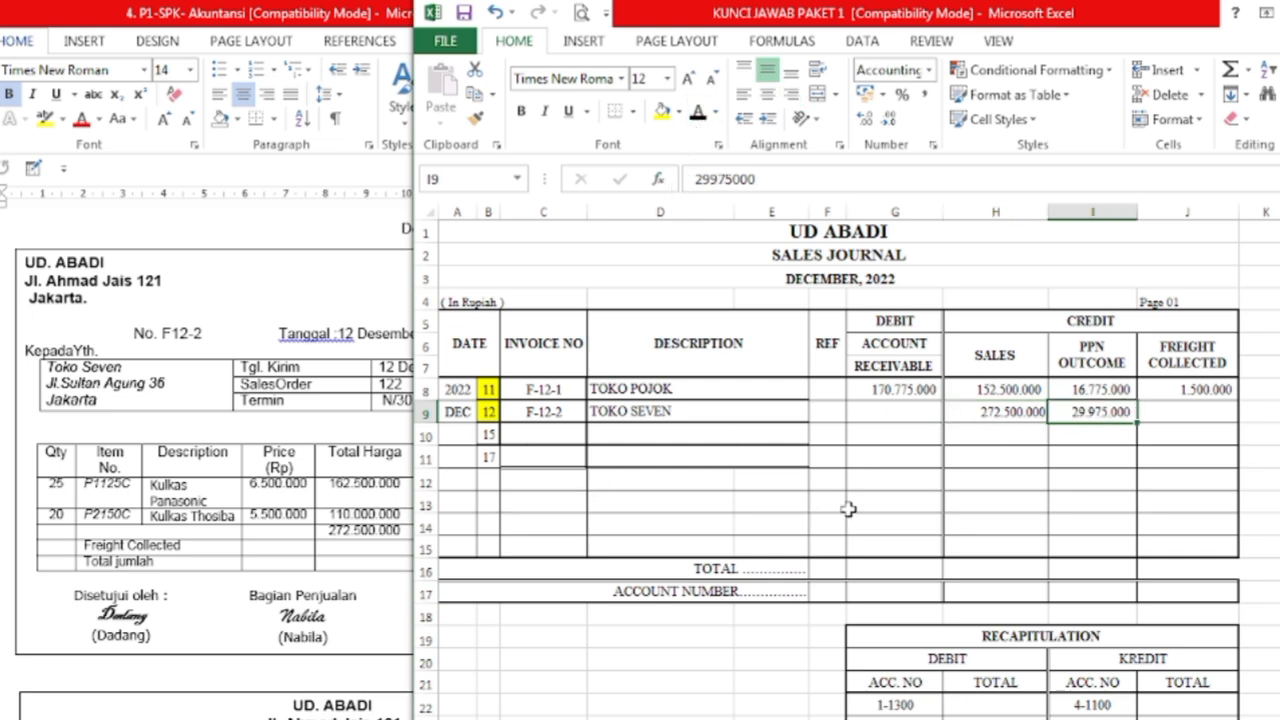
pyautogui.click(1191, 421)
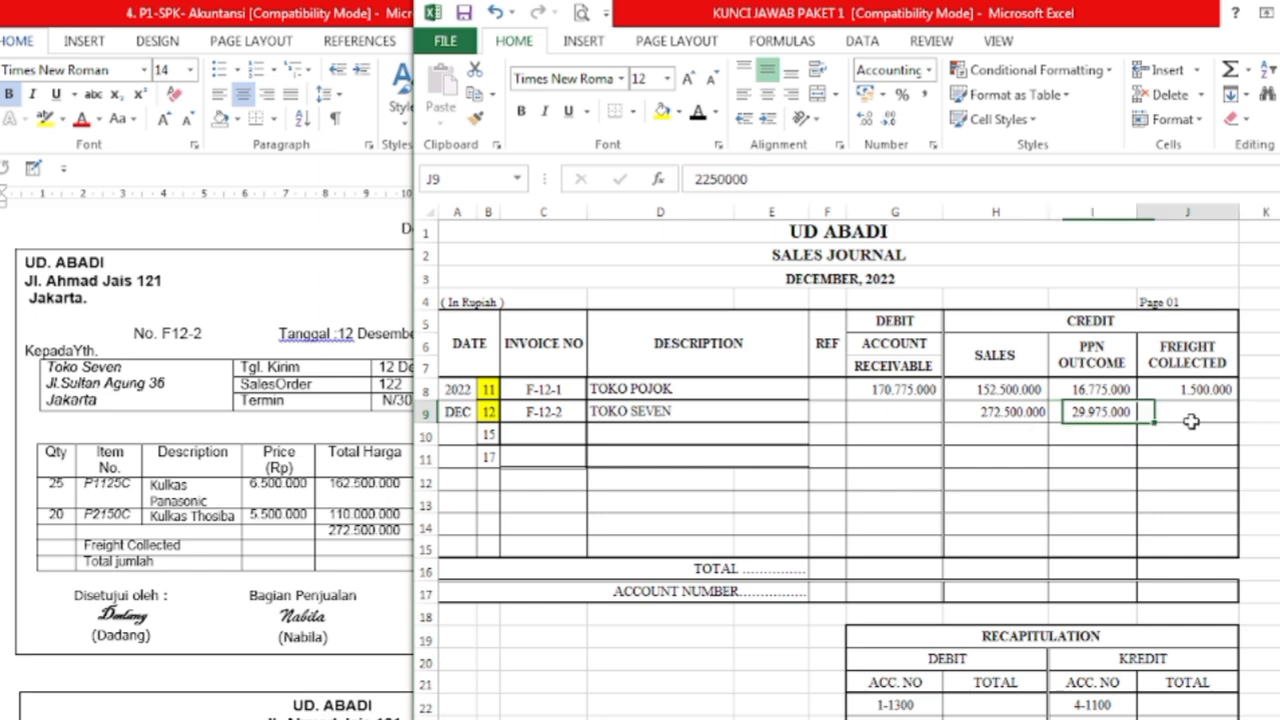
pyautogui.click(699, 114)
# Check the Toko Seven invoice total, then show the 304.725.000 account receivable debit in G9 in black font
pyautogui.click(368, 518)
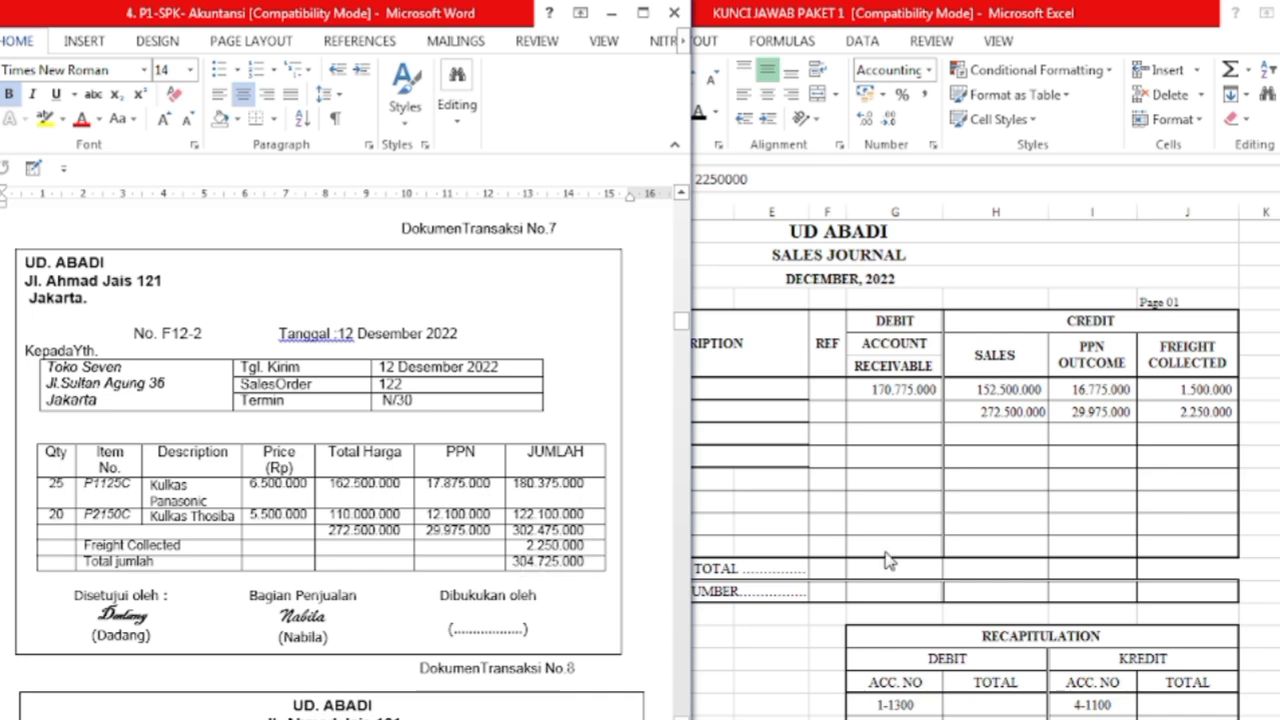
pyautogui.hotkey('alt', 'Tab')
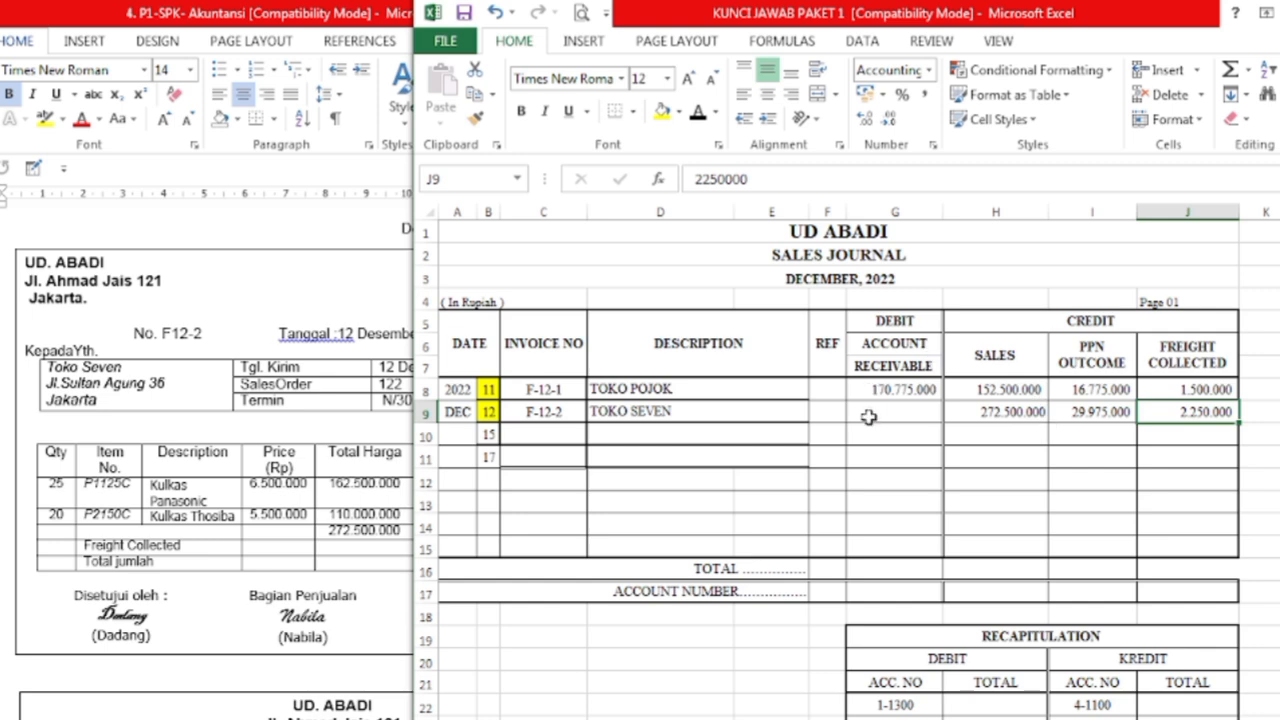
pyautogui.click(904, 414)
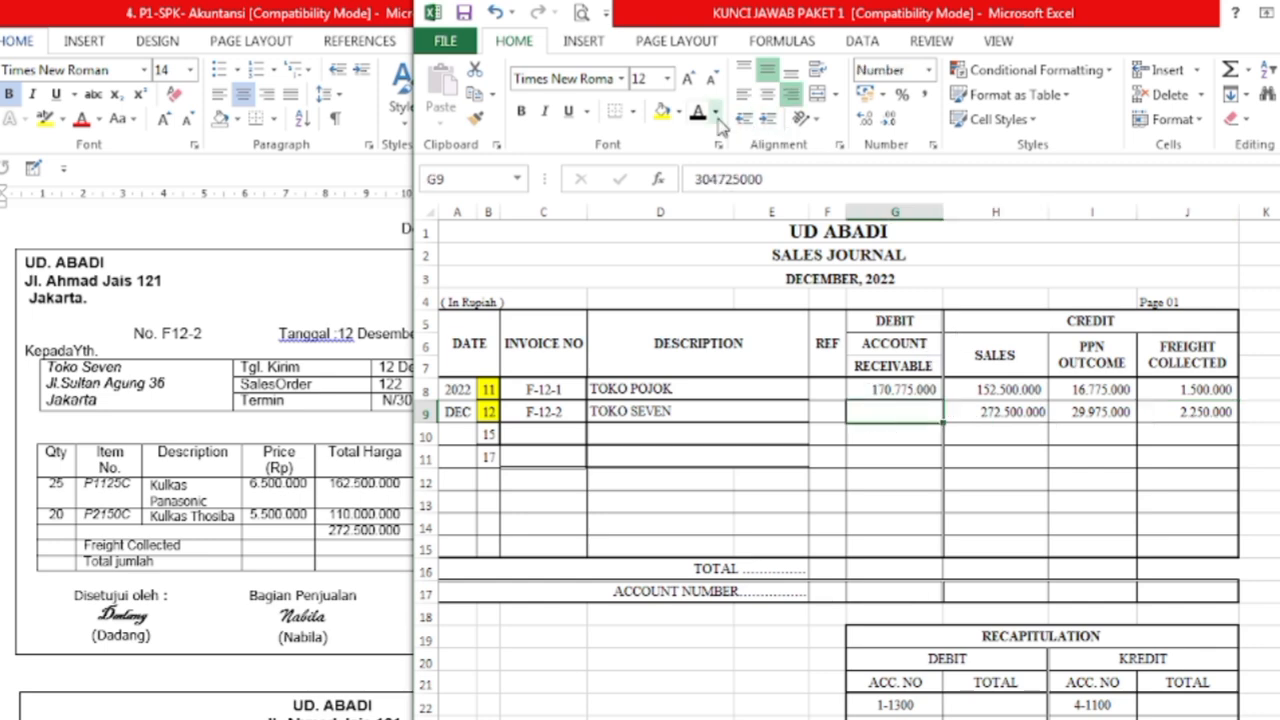
pyautogui.write('304725000')
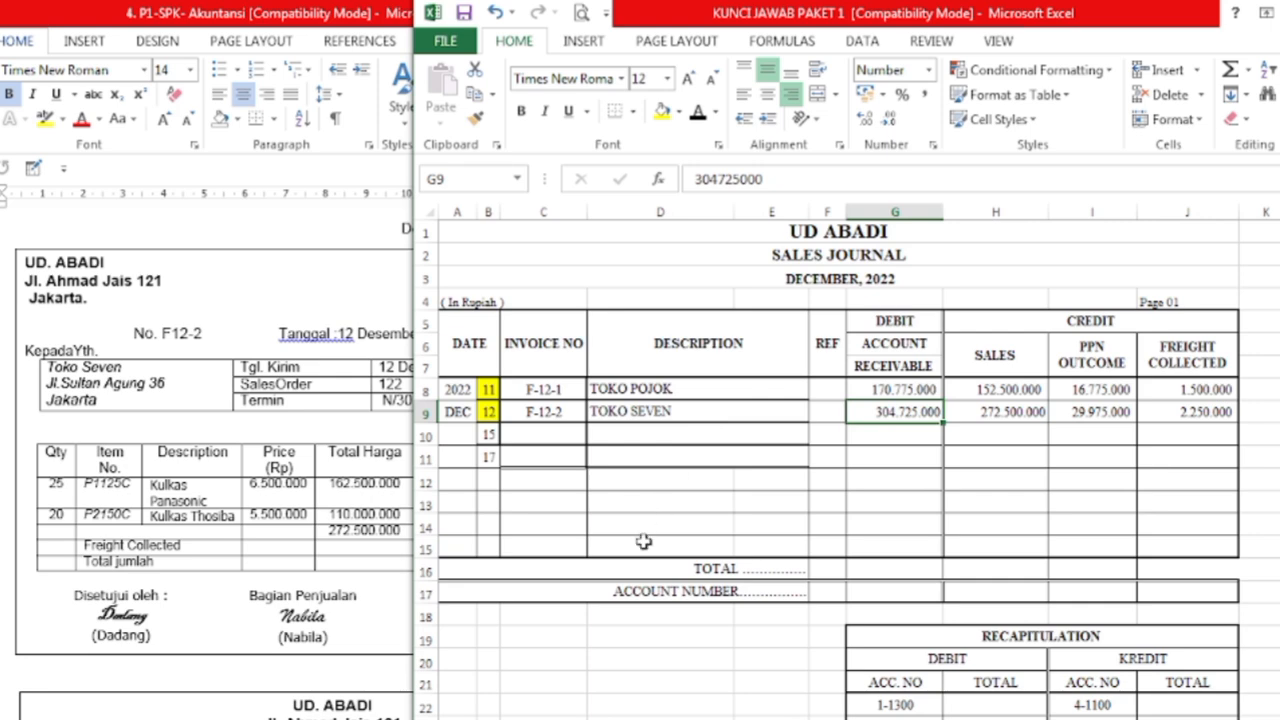
# Fill the 12 December date cell B16 yellow in the general journal and show invoice F12-2 in C16 in black font
pyautogui.click(700, 718)
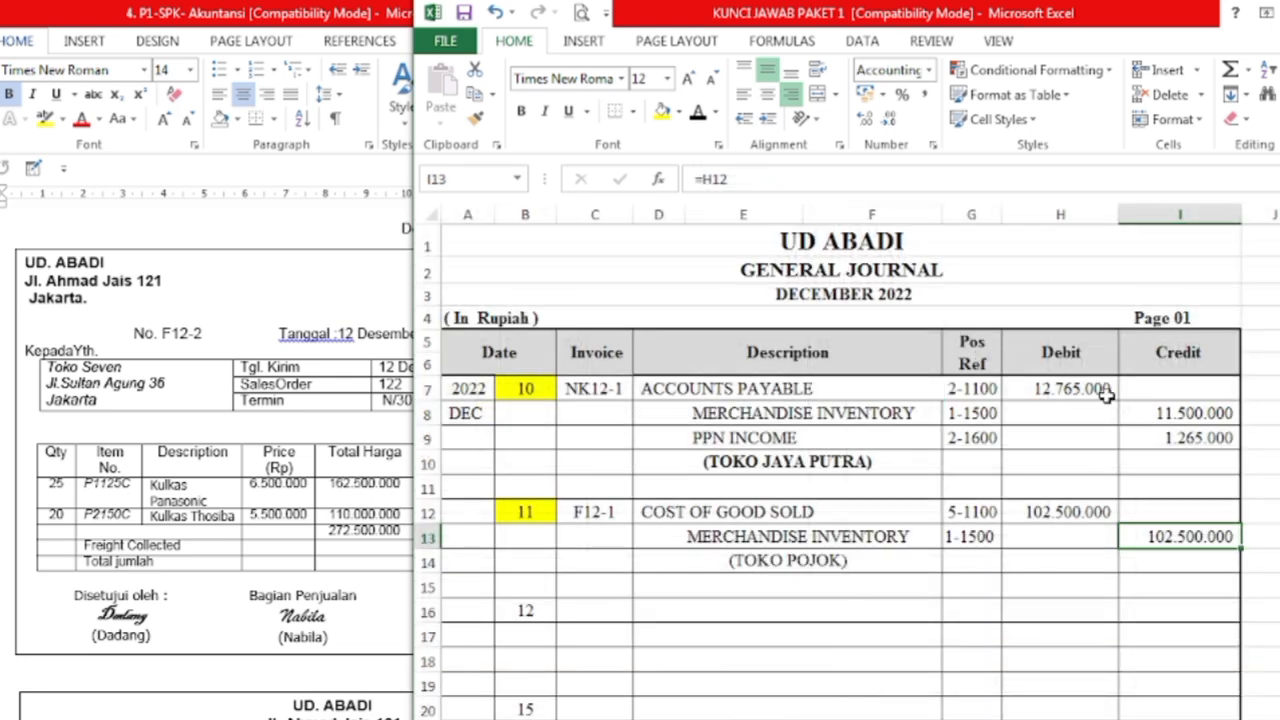
pyautogui.scroll(-1, 766, 499)
pyautogui.scroll(-1, 766, 499)
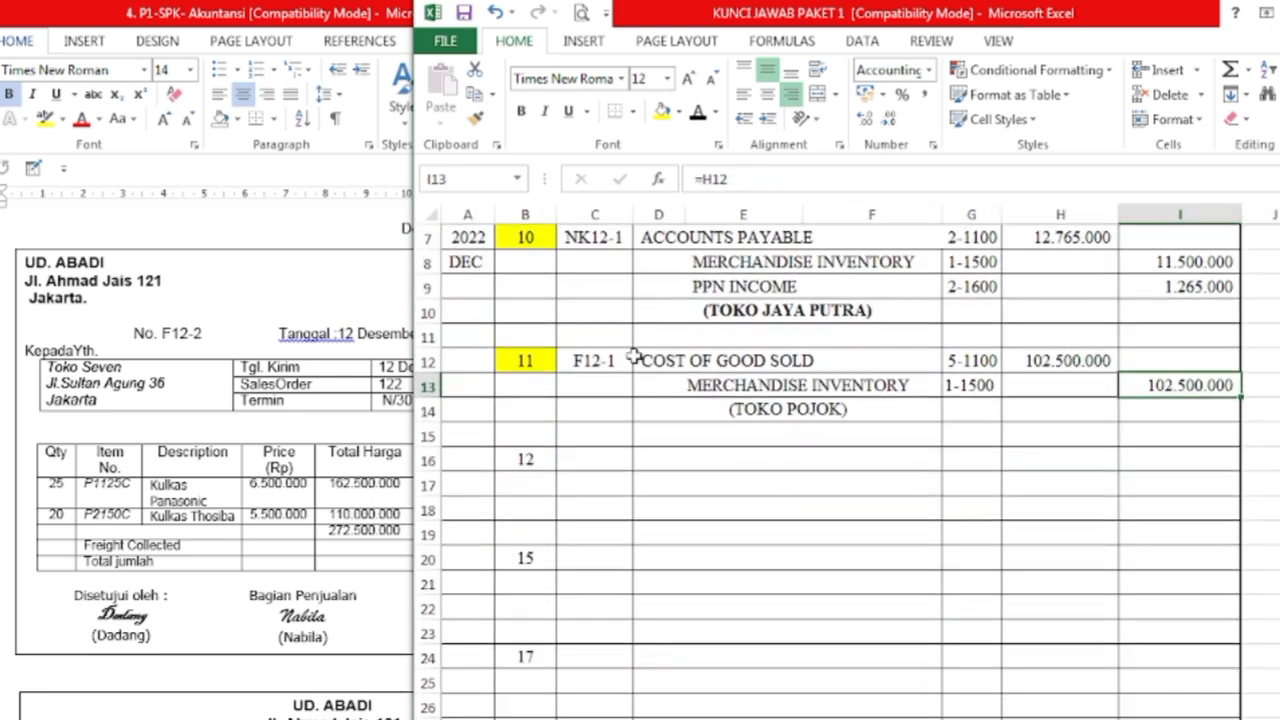
pyautogui.click(528, 458)
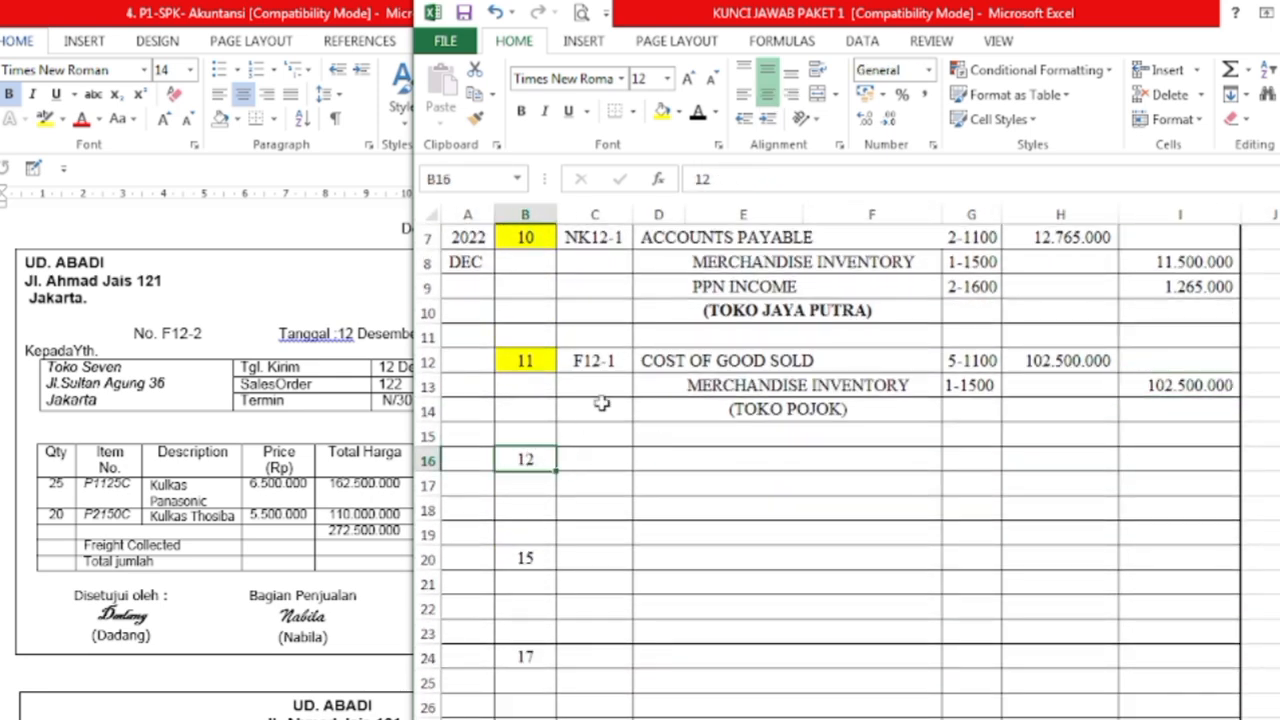
pyautogui.click(662, 111)
pyautogui.click(607, 459)
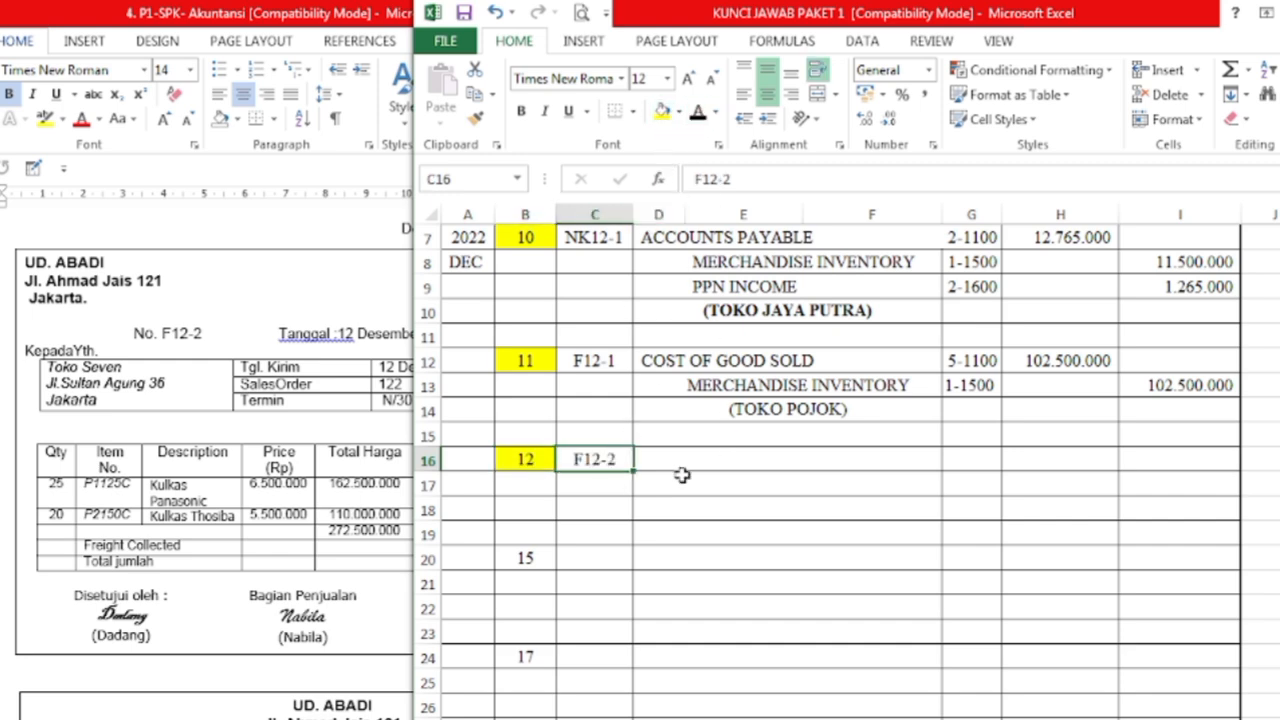
# Show the TOKO SEVEN cost of good sold and merchandise inventory descriptions with references 5-1100 and 1-1500 in black font
pyautogui.moveTo(660, 457); pyautogui.dragTo(811, 529)
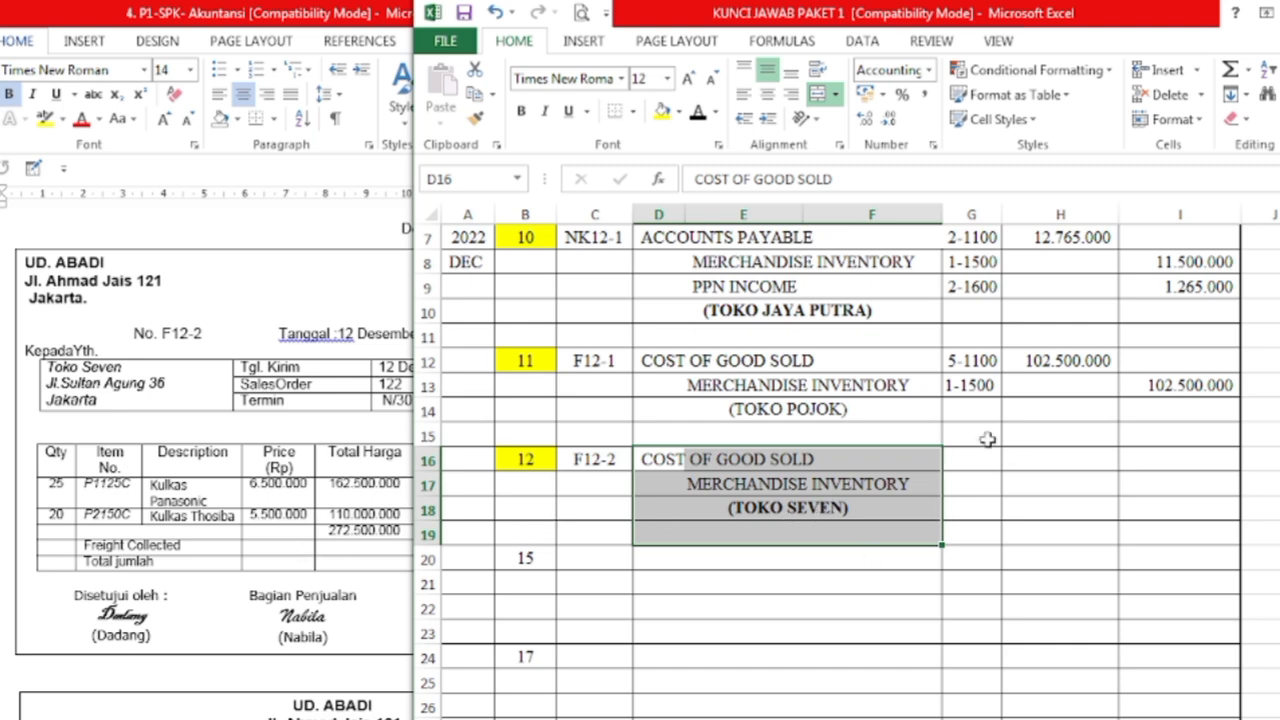
pyautogui.moveTo(985, 434); pyautogui.dragTo(988, 488)
pyautogui.hotkey('ctrl', 'v')
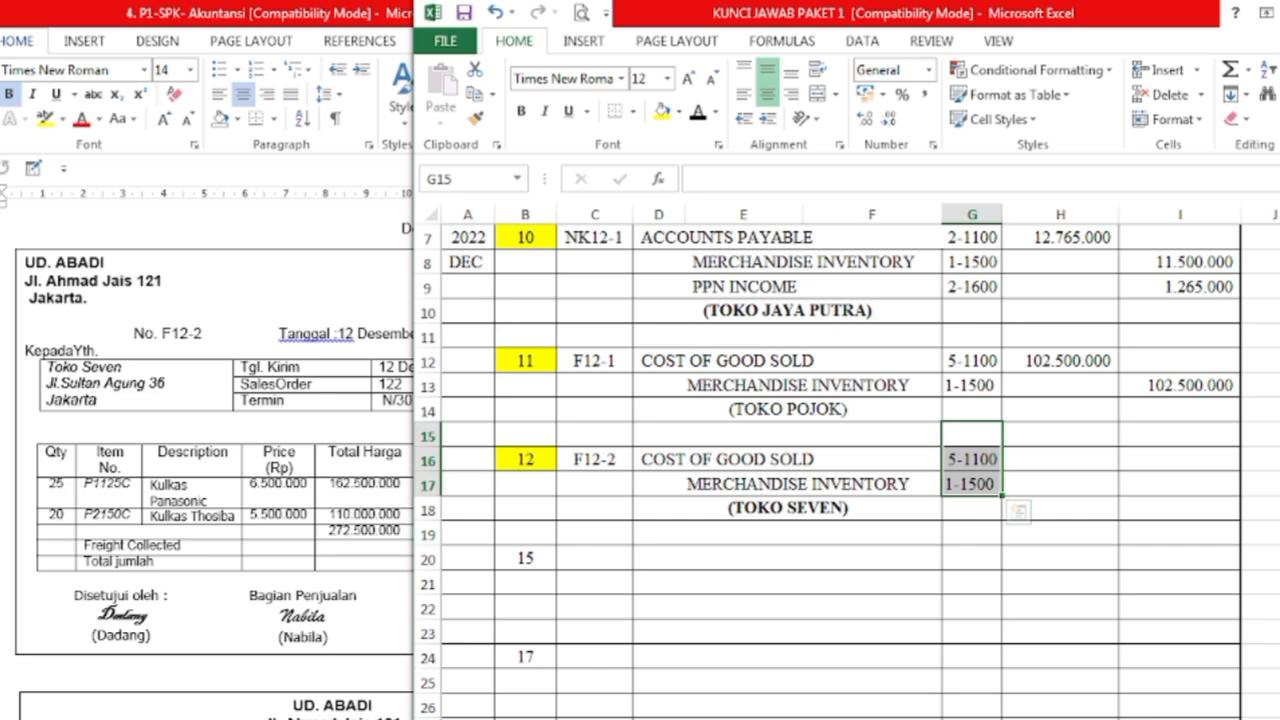
# Fill the 12 December TOKO SEVEN rows yellow in the Kulkas Panasonic and Kulkas Toshiba inventory cards and compare their outgoing totals
pyautogui.click(880, 718)
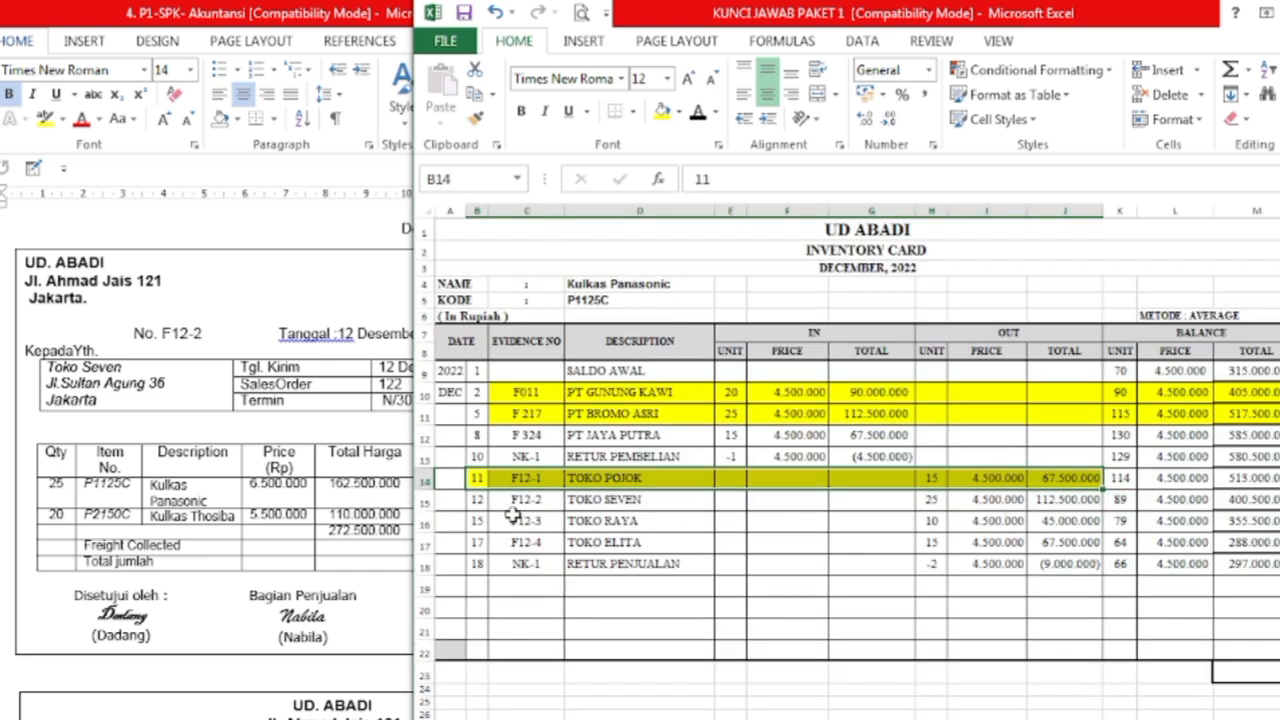
pyautogui.moveTo(478, 498); pyautogui.dragTo(1062, 499)
pyautogui.click(661, 111)
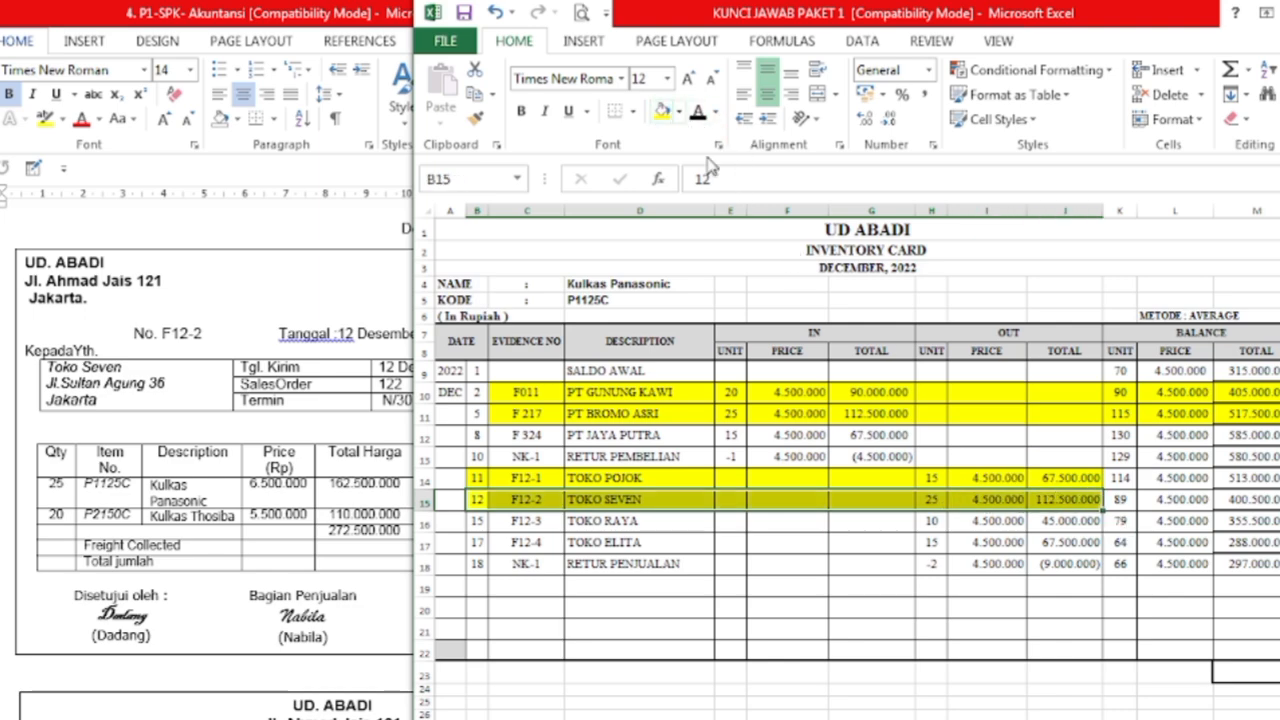
pyautogui.scroll(-9, 1088, 570)
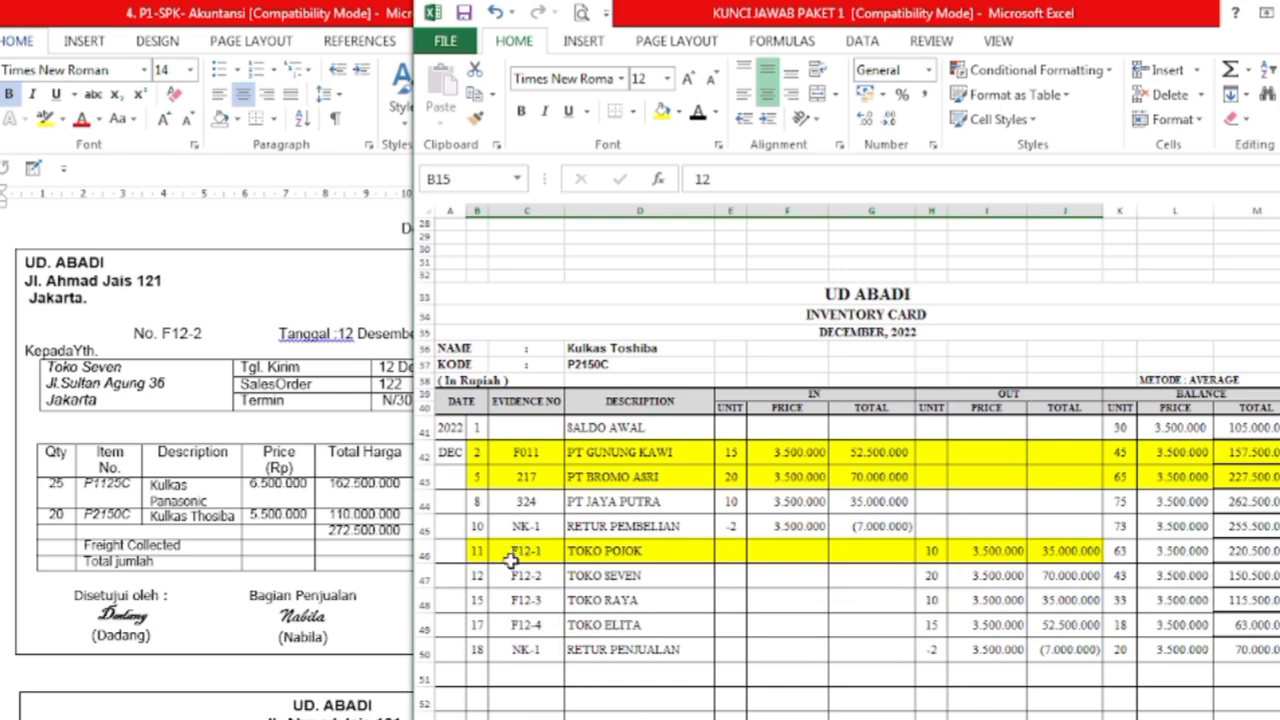
pyautogui.moveTo(478, 577); pyautogui.dragTo(1055, 578)
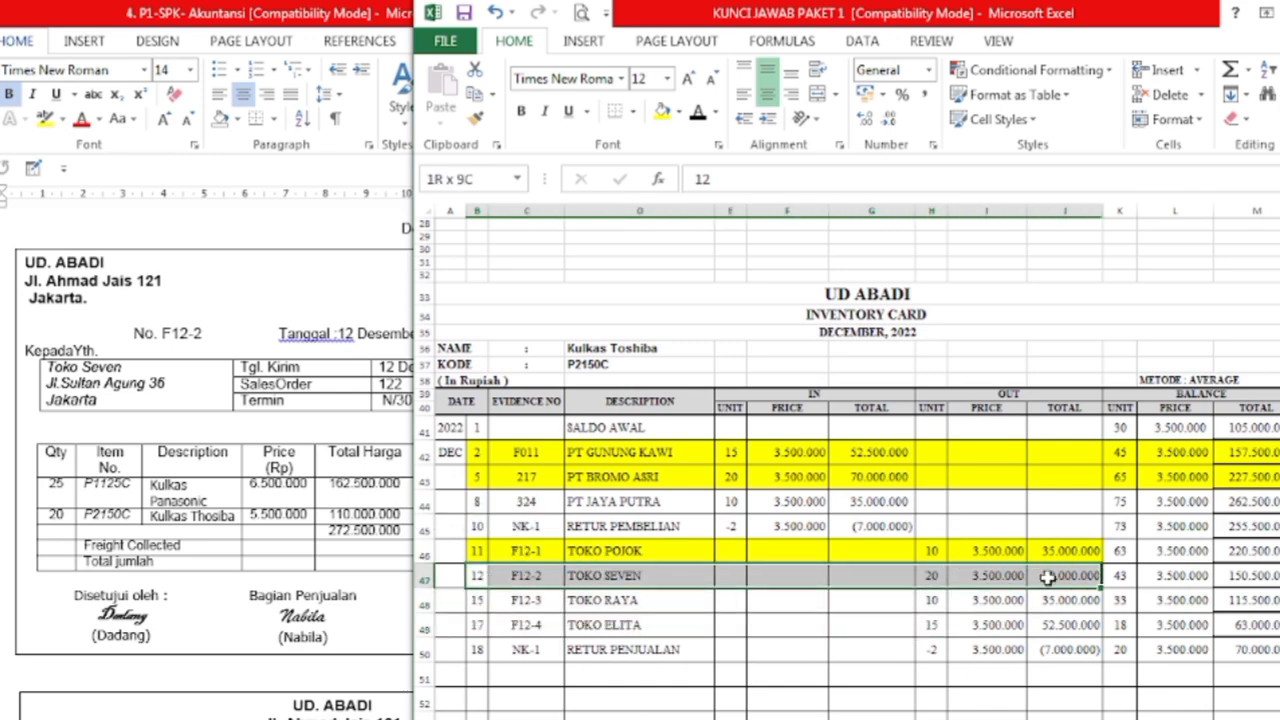
pyautogui.click(662, 111)
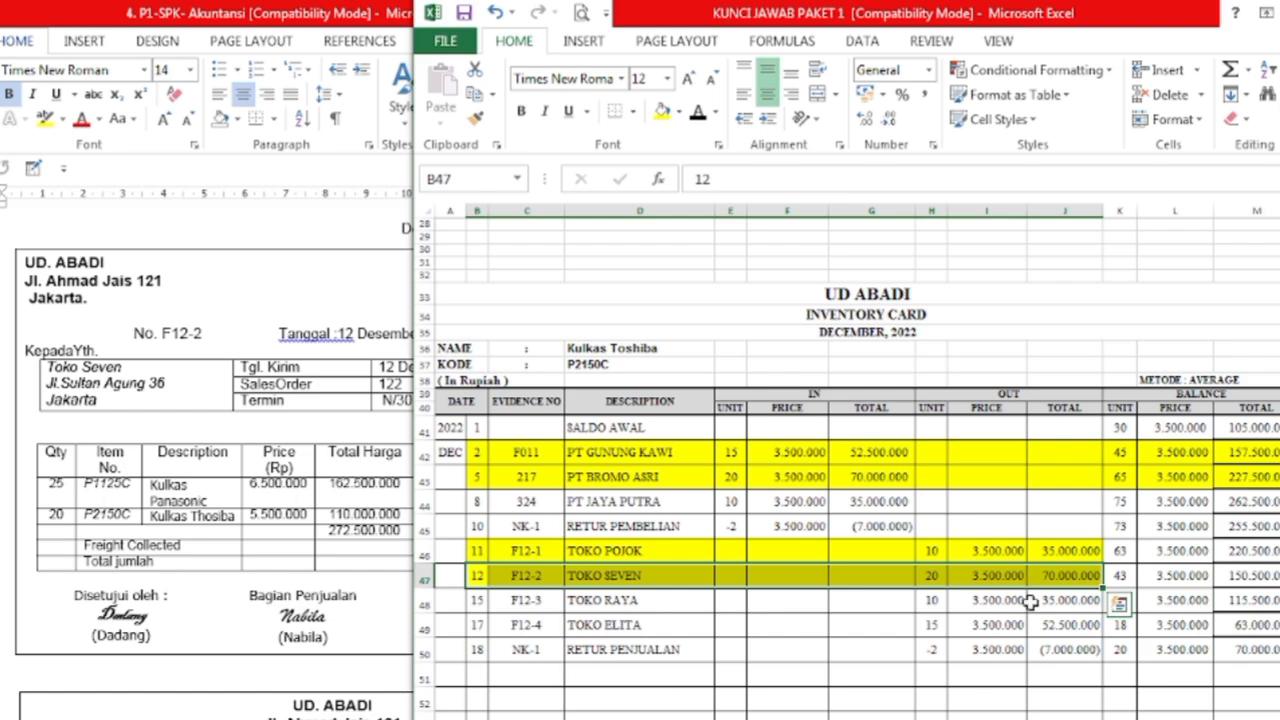
pyautogui.scroll(8, 1036, 585)
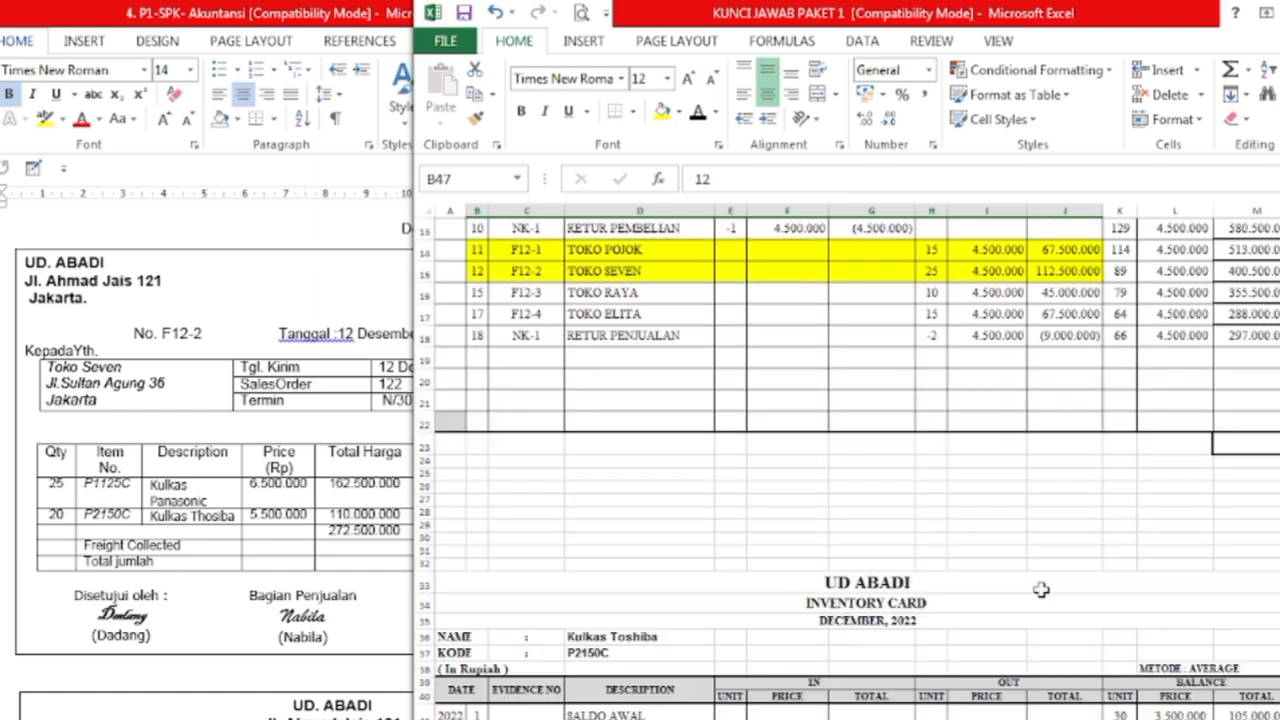
pyautogui.scroll(1, 1050, 460)
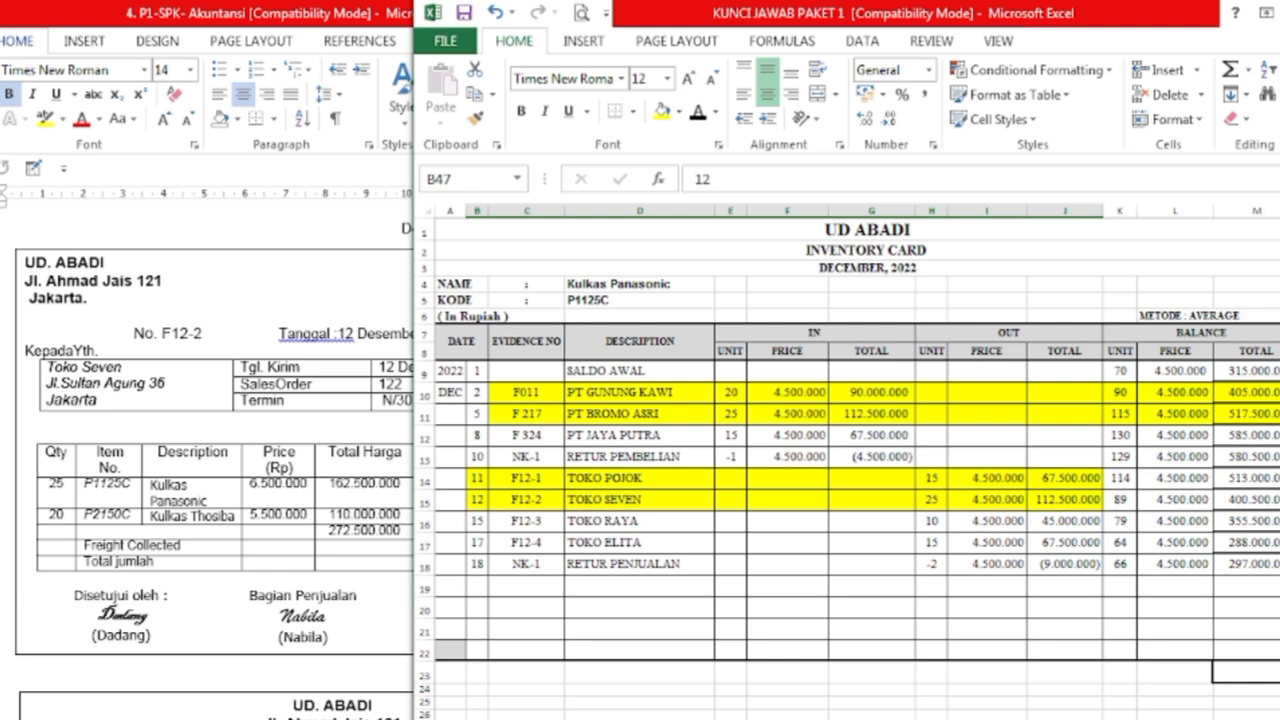
# Show the 182.500.000 cost of goods sold debit in H16 and merchandise inventory credit in I17 of the general journal in black font
pyautogui.click(1003, 716)
pyautogui.moveTo(1057, 466); pyautogui.dragTo(1139, 495)
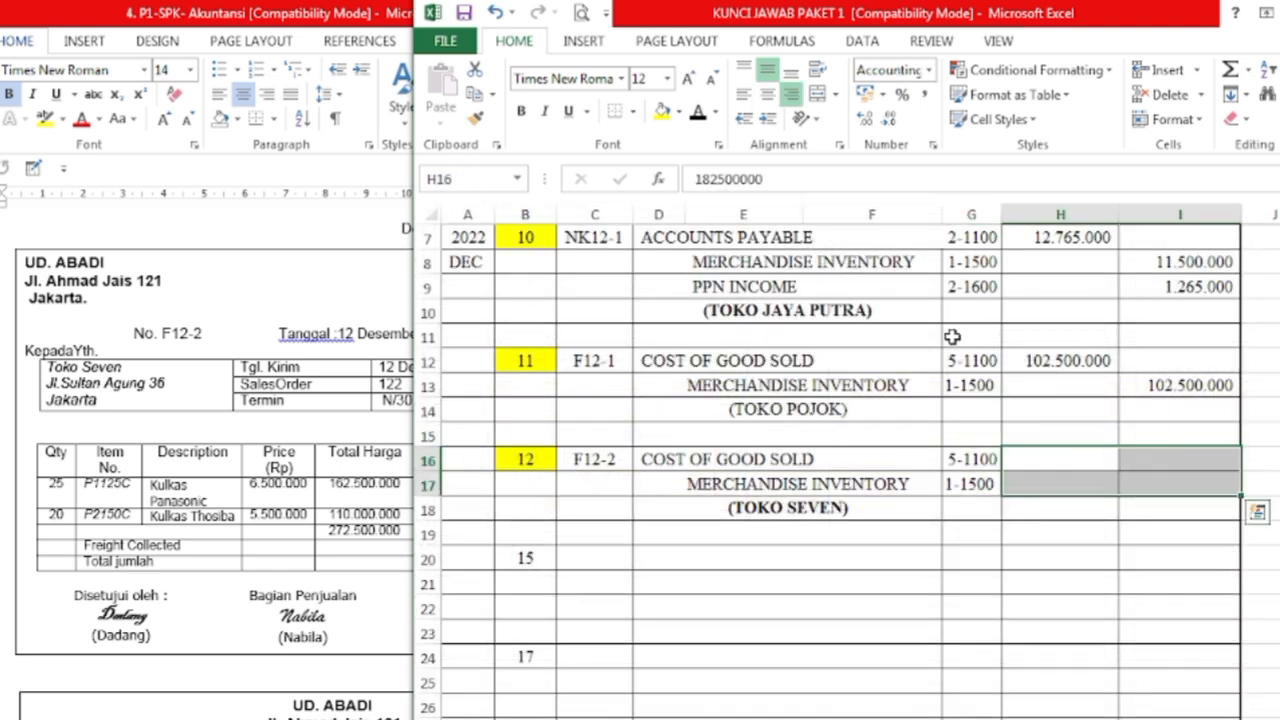
pyautogui.click(697, 112)
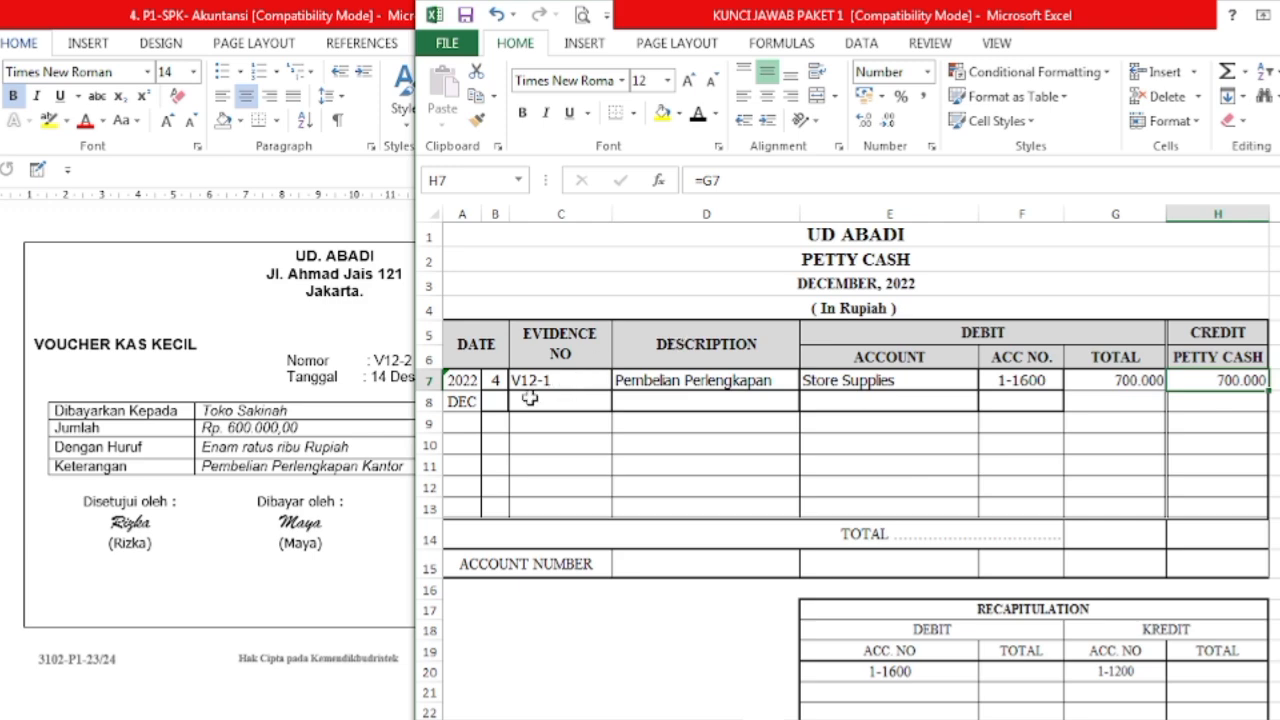
# Show date 14, evidence number V12-2 and description Pembelian Perlengkapan in row 8 of the petty cash journal in black font
pyautogui.click(494, 401)
pyautogui.click(697, 113)
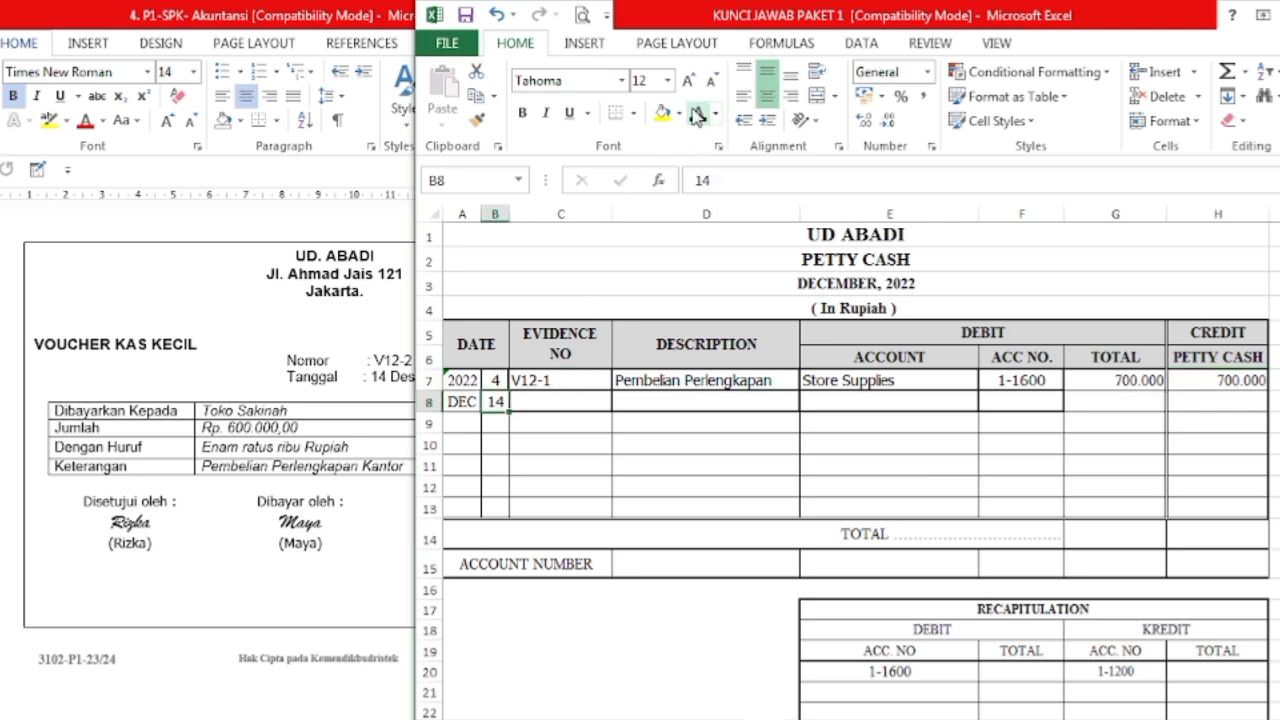
pyautogui.click(591, 399)
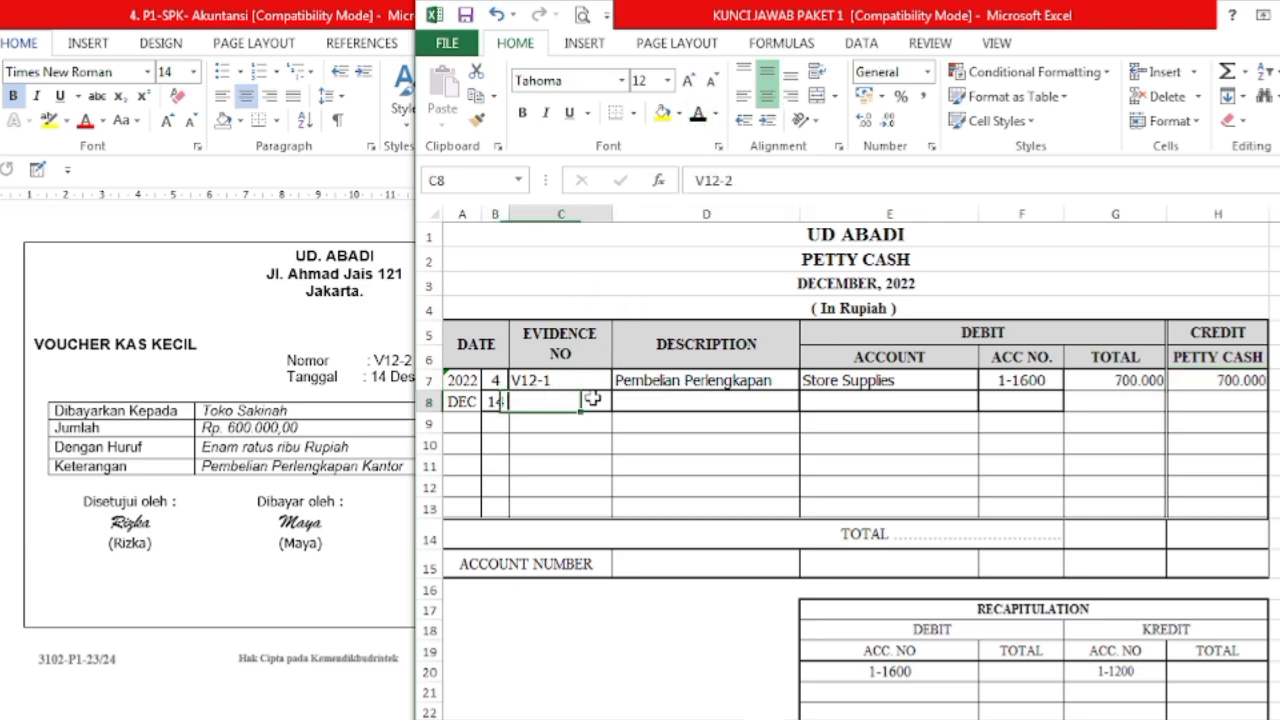
pyautogui.click(698, 114)
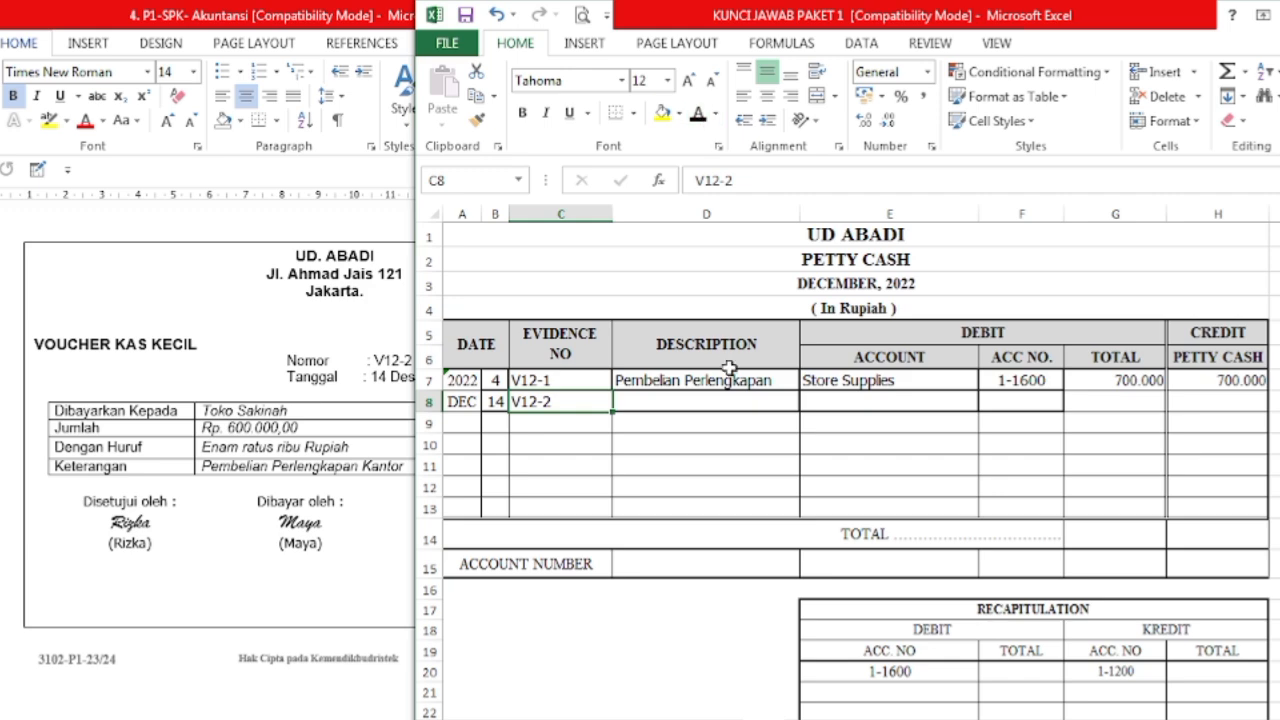
pyautogui.click(715, 405)
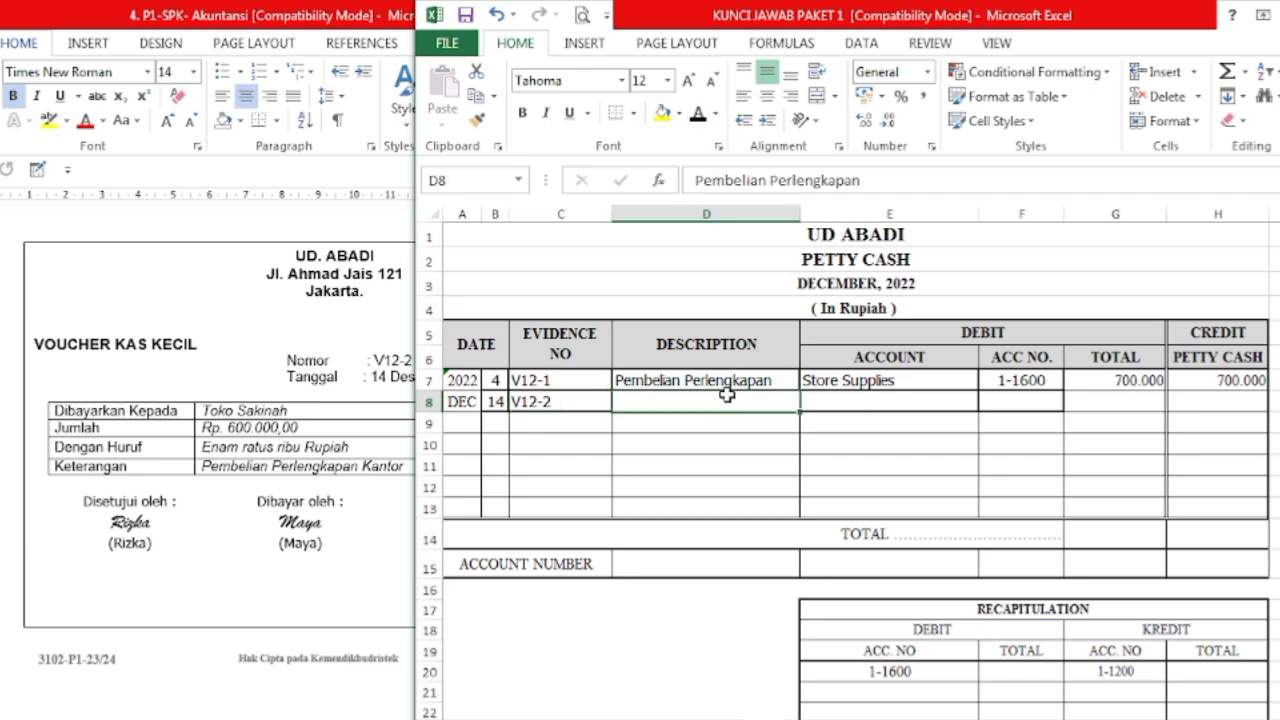
pyautogui.click(698, 114)
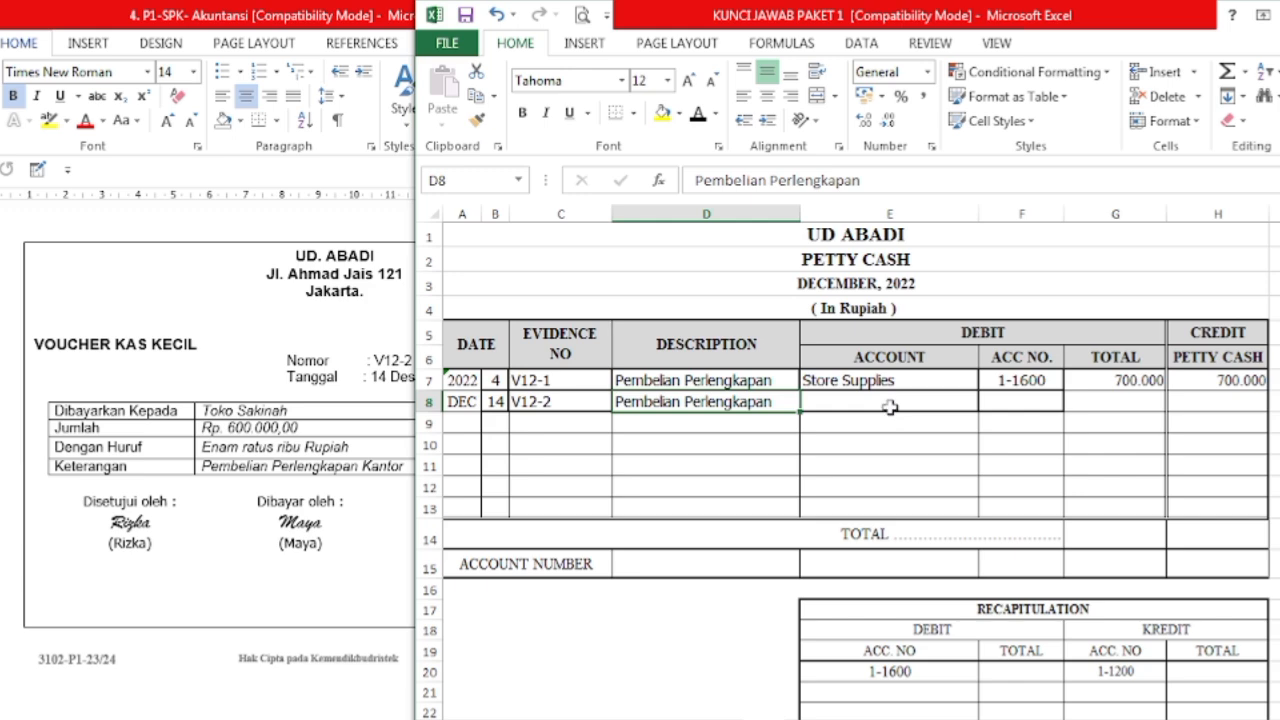
# Show the Store Supplies debit account in E8 and its account number 1-1600 in F8 in black font
pyautogui.click(886, 407)
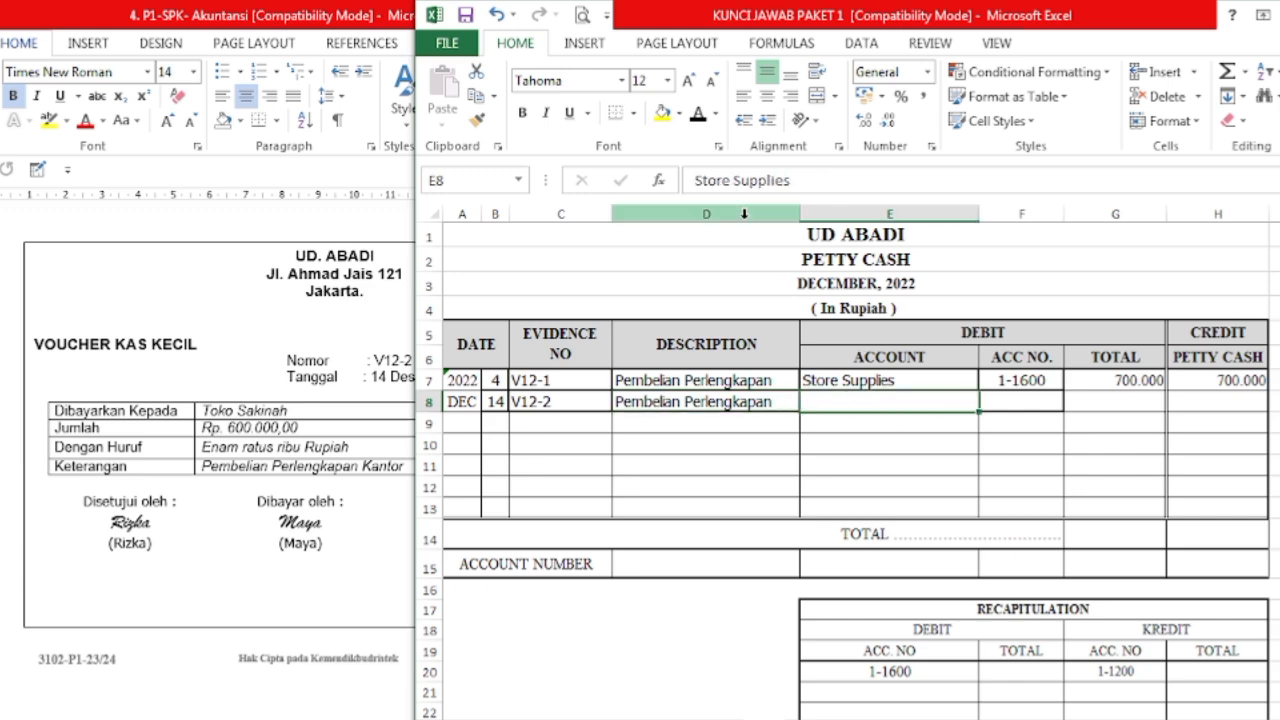
pyautogui.click(698, 114)
pyautogui.click(1020, 401)
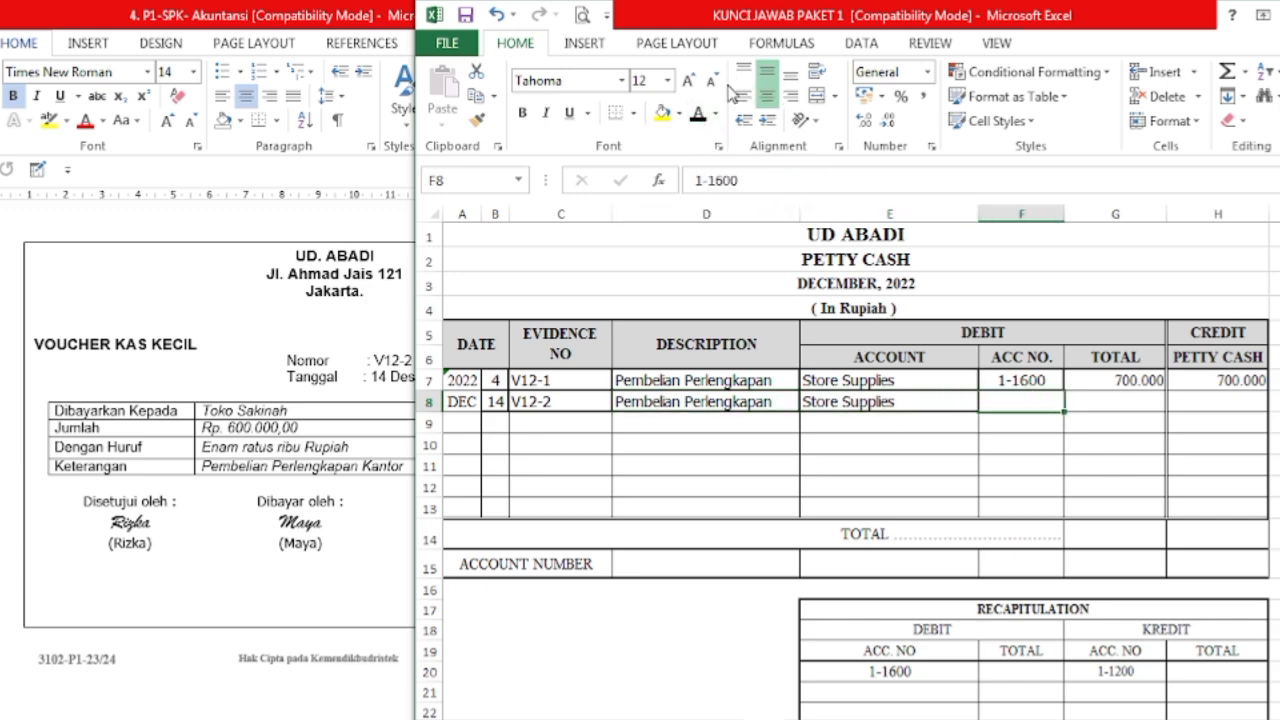
pyautogui.click(698, 114)
# Show the 600.000 debit total in G8 and the matching petty cash credit in H8 in black font
pyautogui.click(1115, 401)
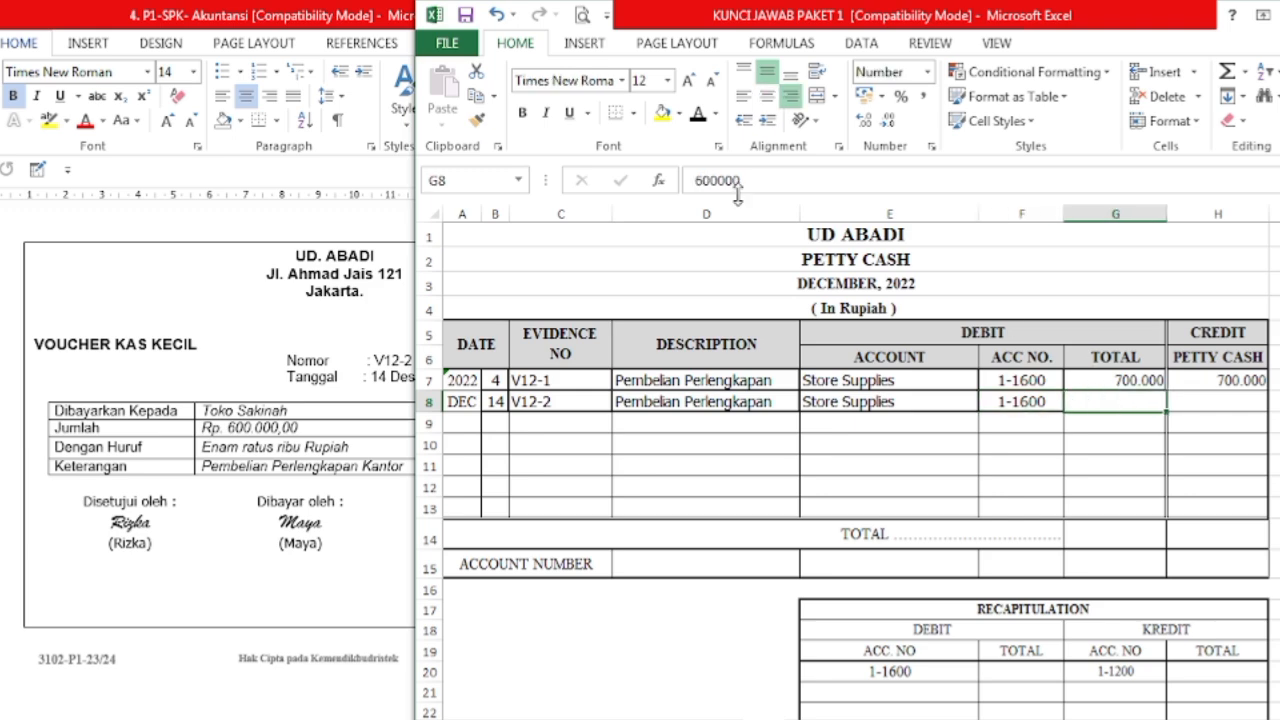
pyautogui.click(698, 114)
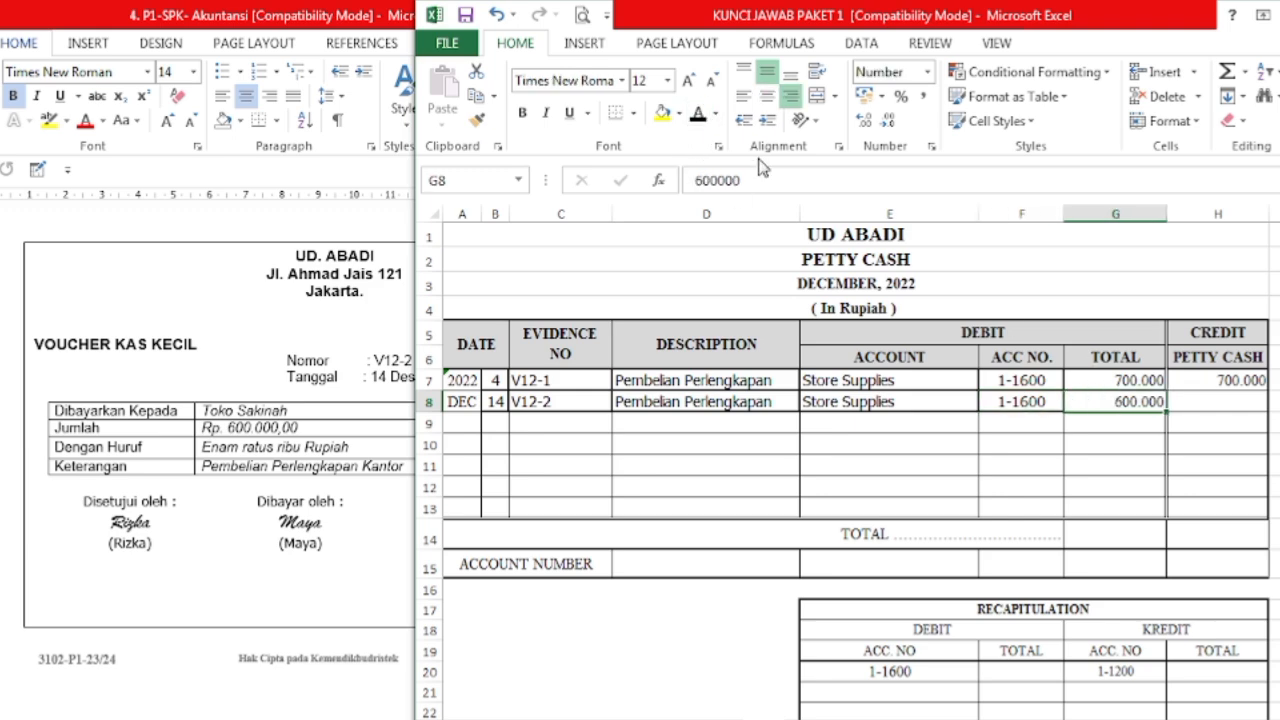
pyautogui.click(1239, 400)
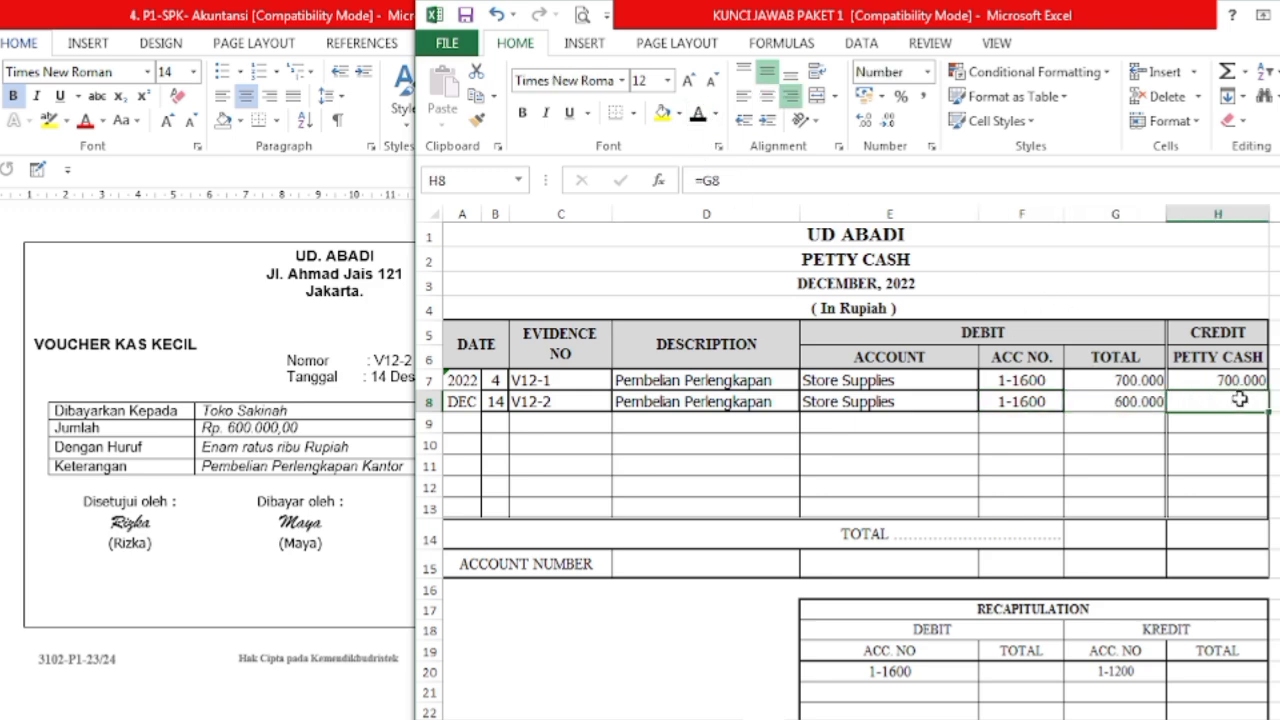
pyautogui.click(698, 114)
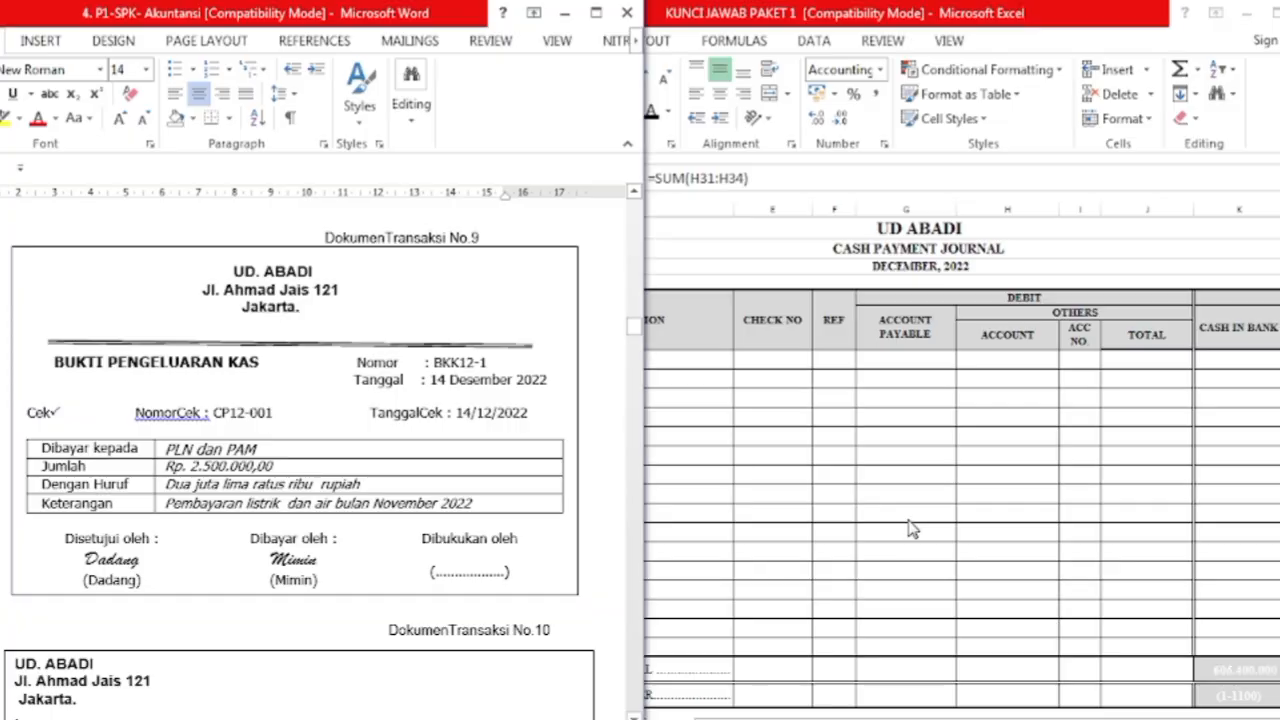
# Highlight date 14 in B9 of the cash payment journal in yellow
pyautogui.click(909, 529)
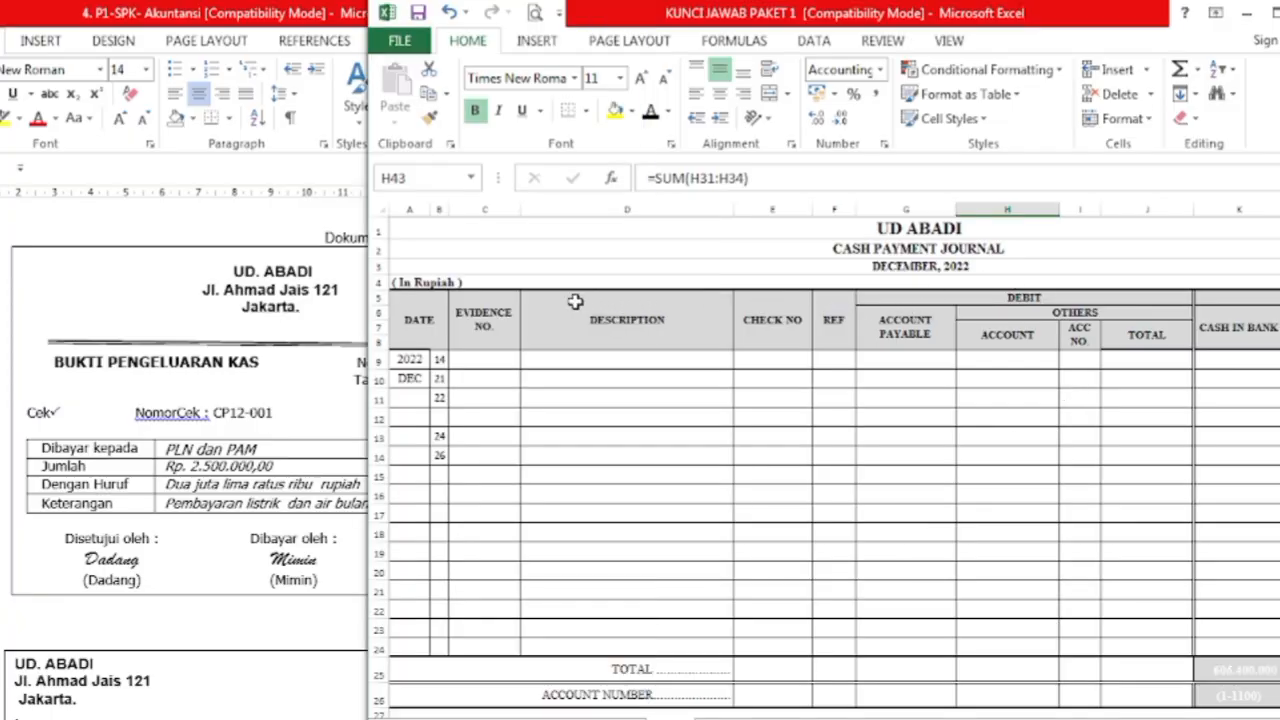
pyautogui.click(441, 358)
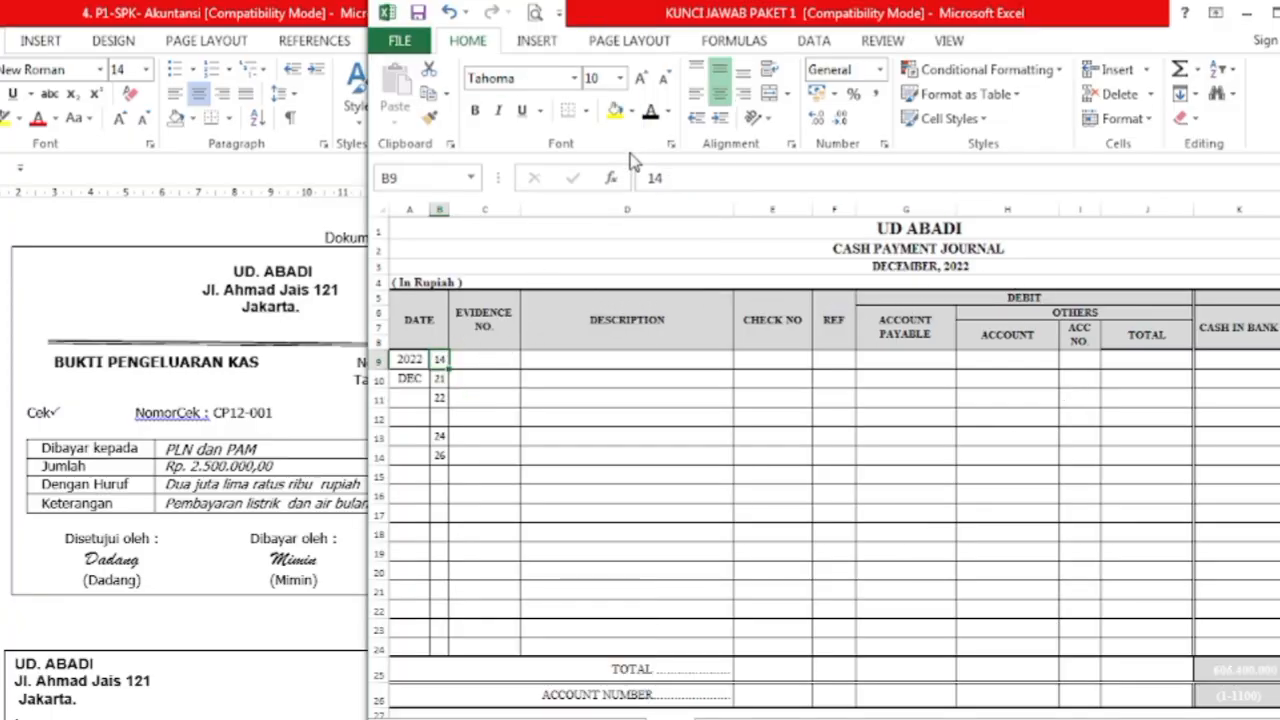
pyautogui.click(615, 111)
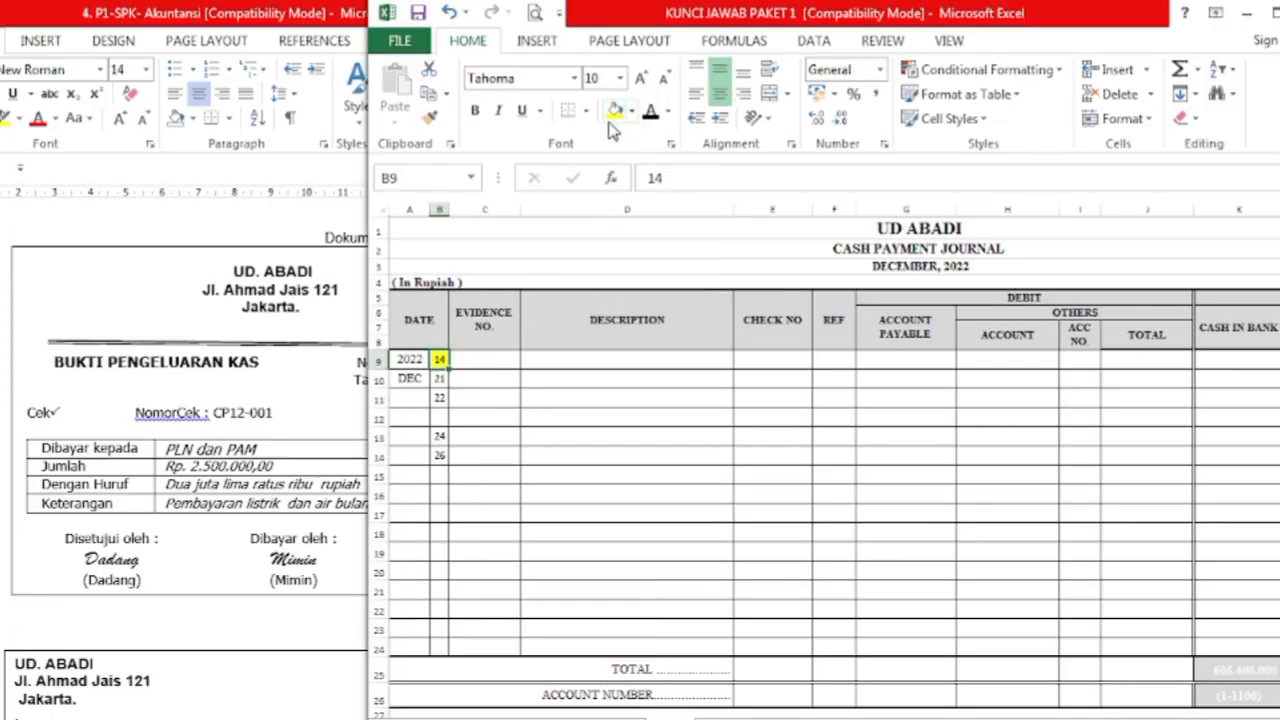
# Show evidence number BKK12-1, description Pembayaran Listrik dan Air Bulan Nov 2023 and check number CP12-001 in row 9 in black font
pyautogui.click(503, 366)
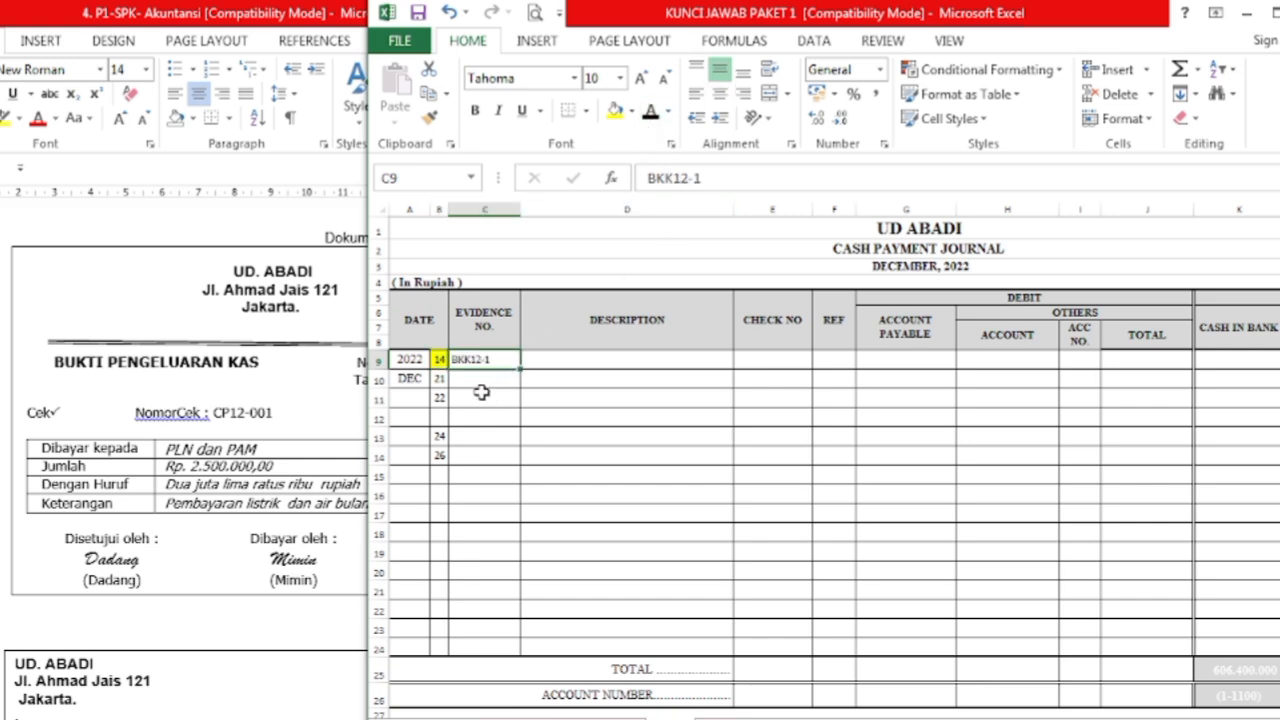
pyautogui.click(586, 357)
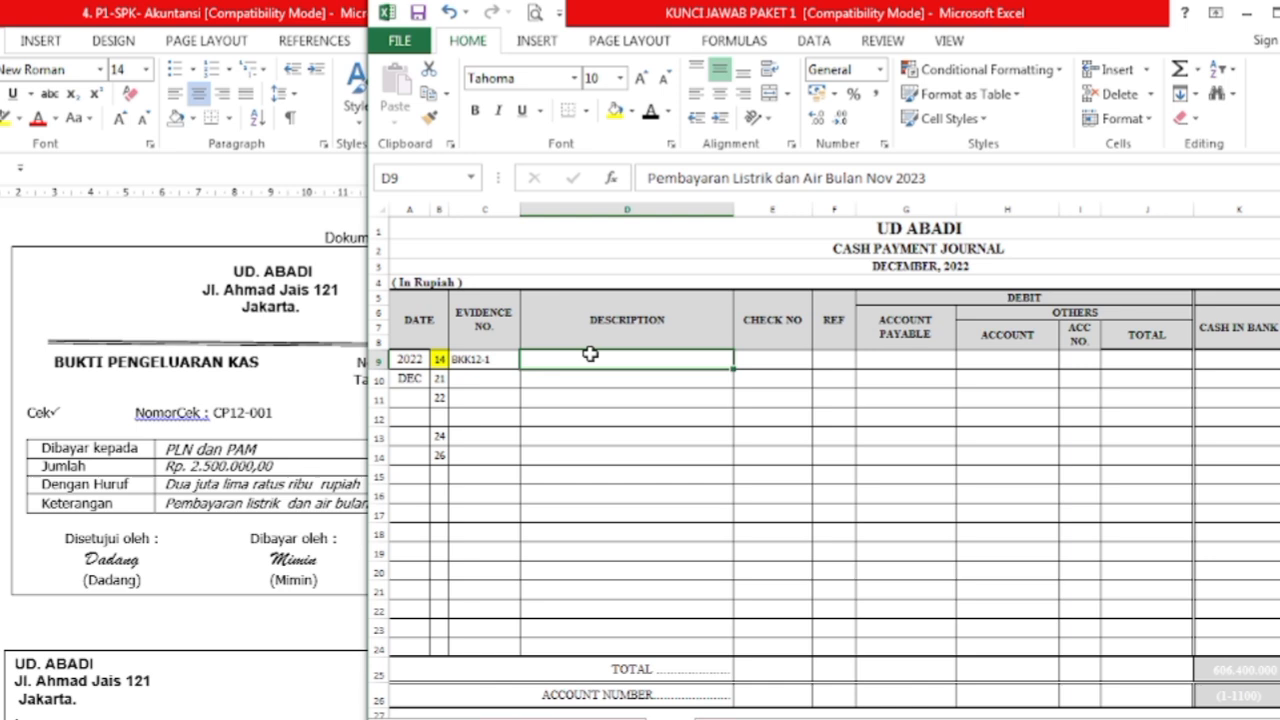
pyautogui.click(651, 112)
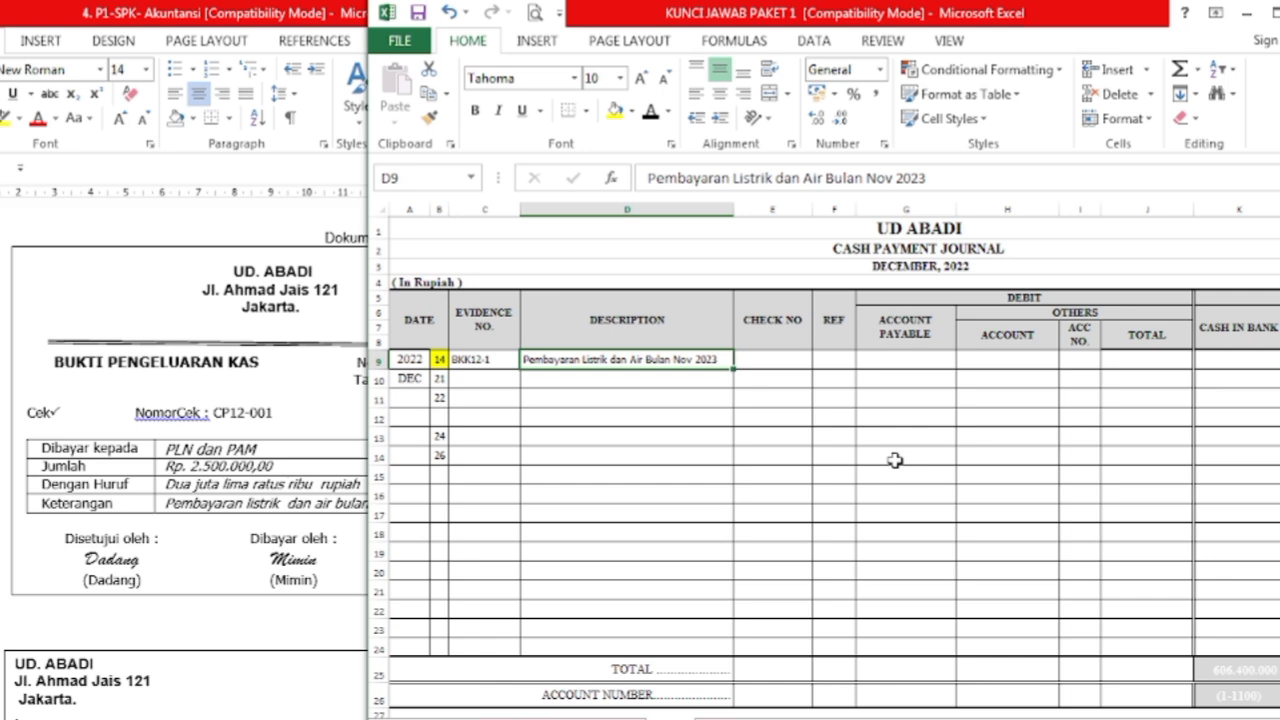
pyautogui.click(778, 364)
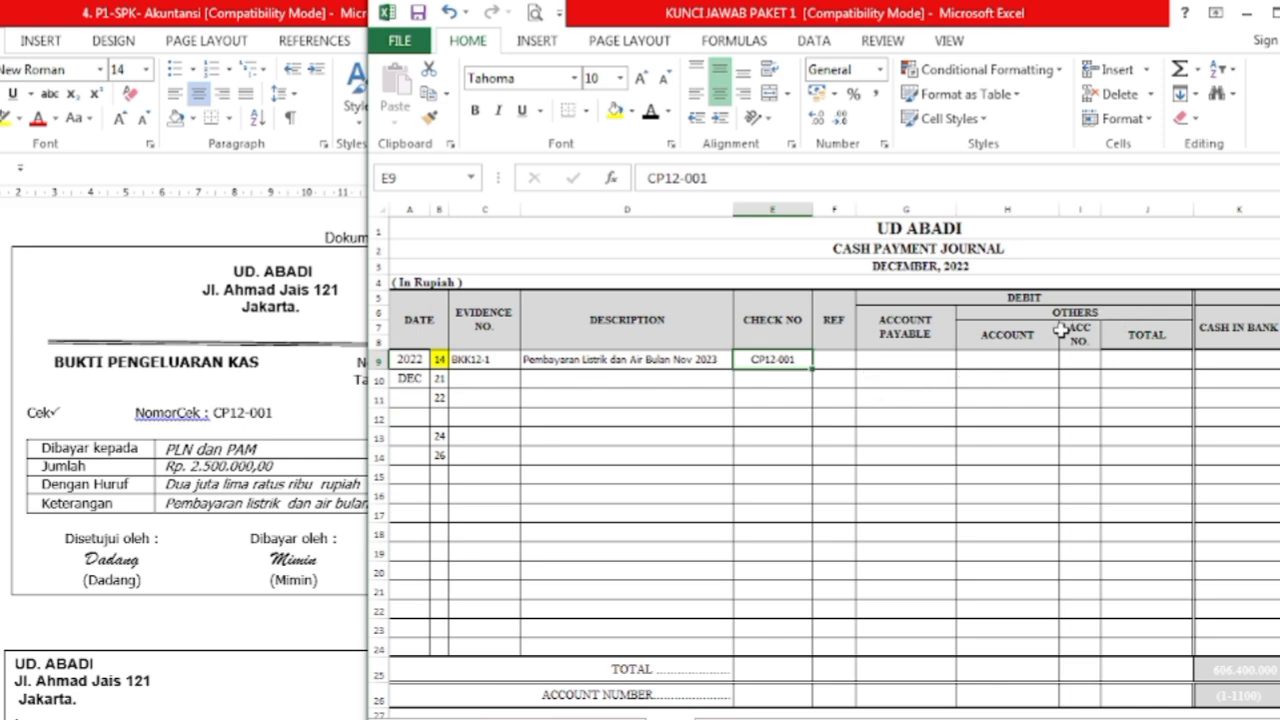
# Show the Expense Payable debit account in H9 and its account number 2-1200 in I9 in black font
pyautogui.click(1005, 358)
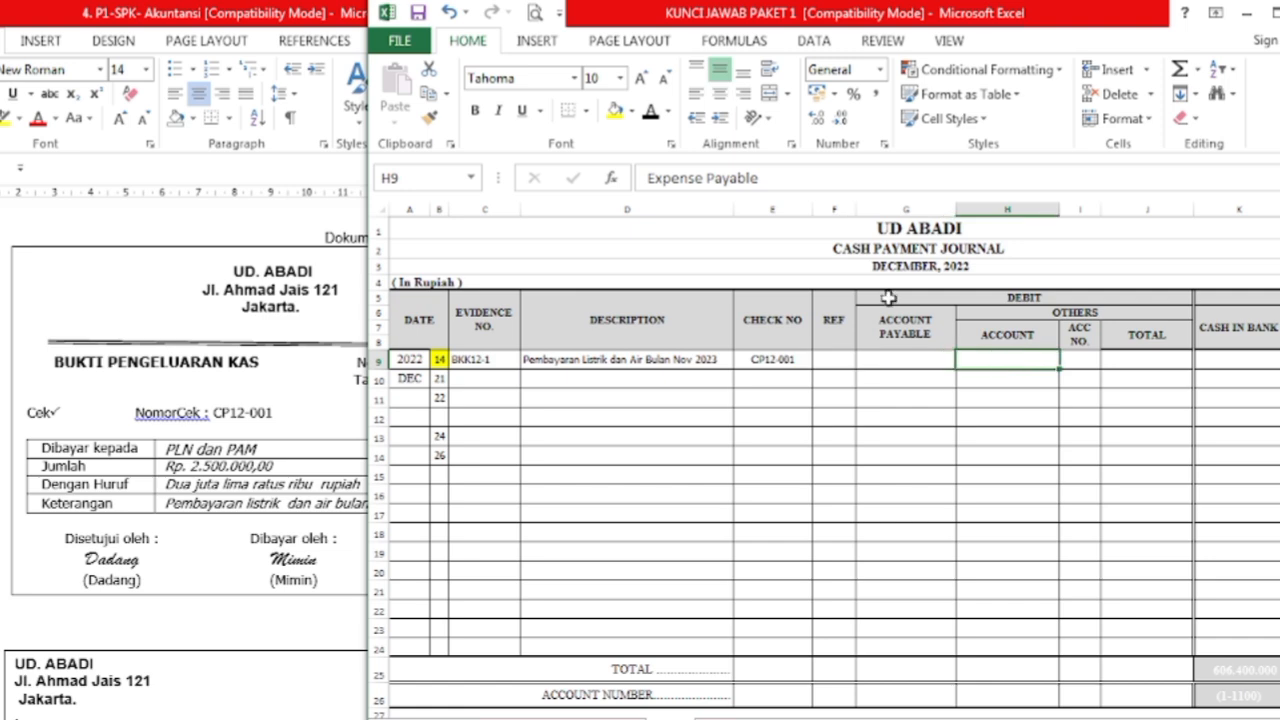
pyautogui.click(651, 111)
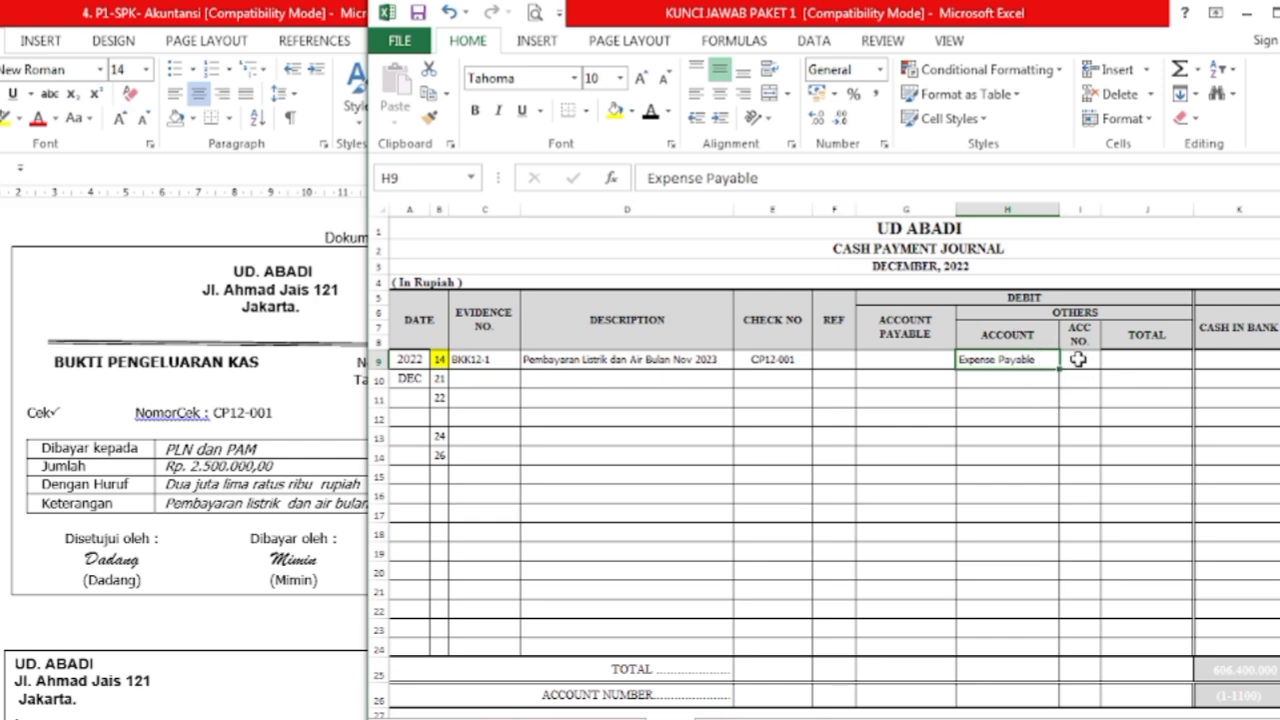
pyautogui.click(1078, 359)
pyautogui.click(647, 119)
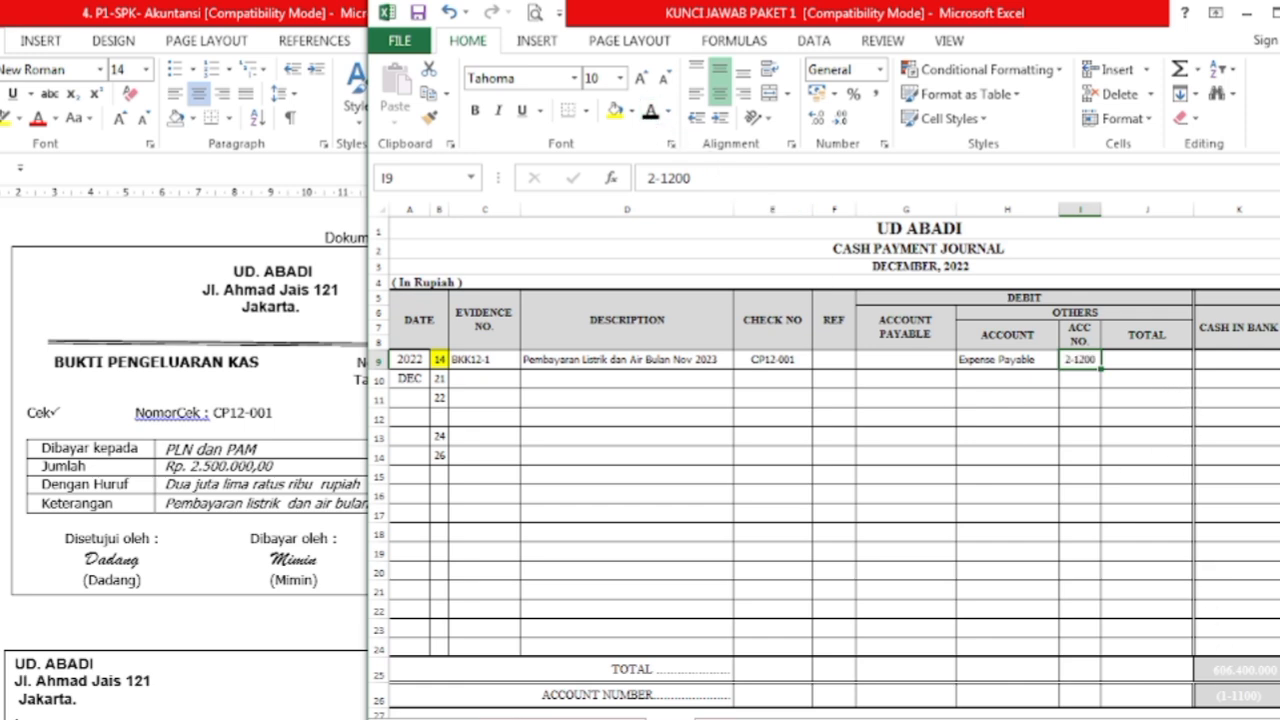
# Show the 2.500.000 debit total in J9 and the matching cash in bank credit in K9 in black font
pyautogui.click(1217, 718)
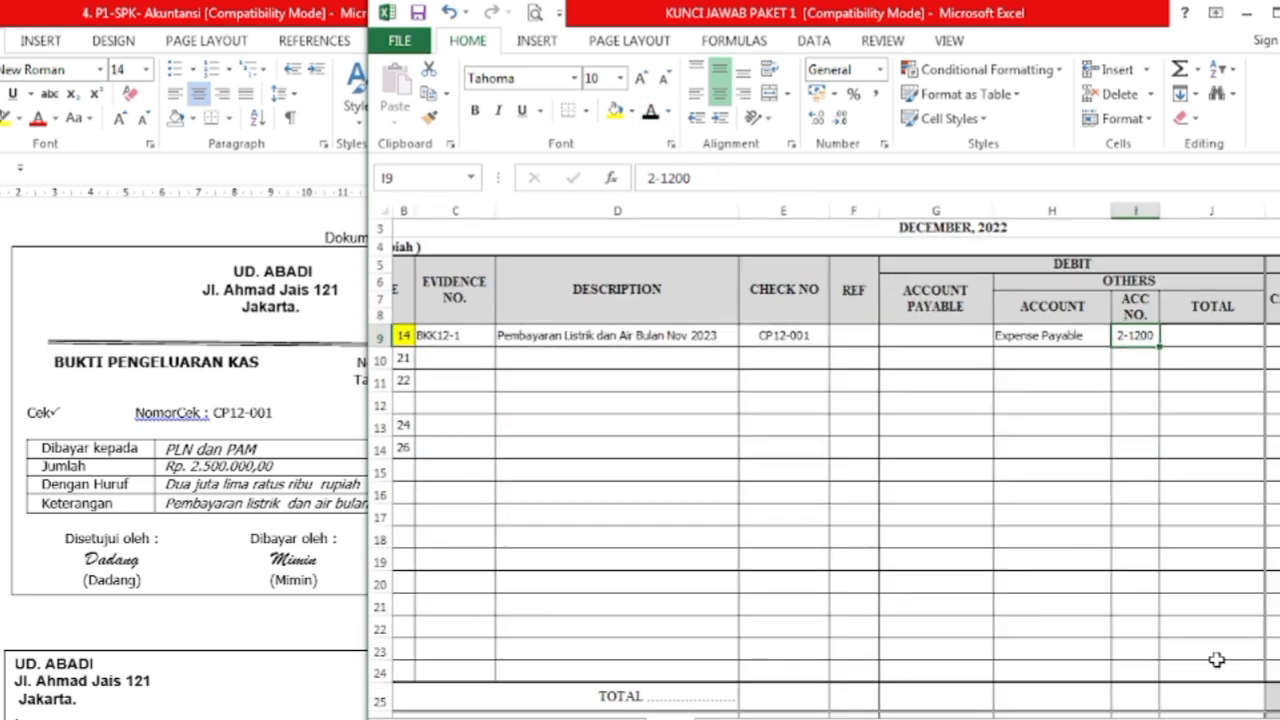
pyautogui.scroll(1, 1215, 366)
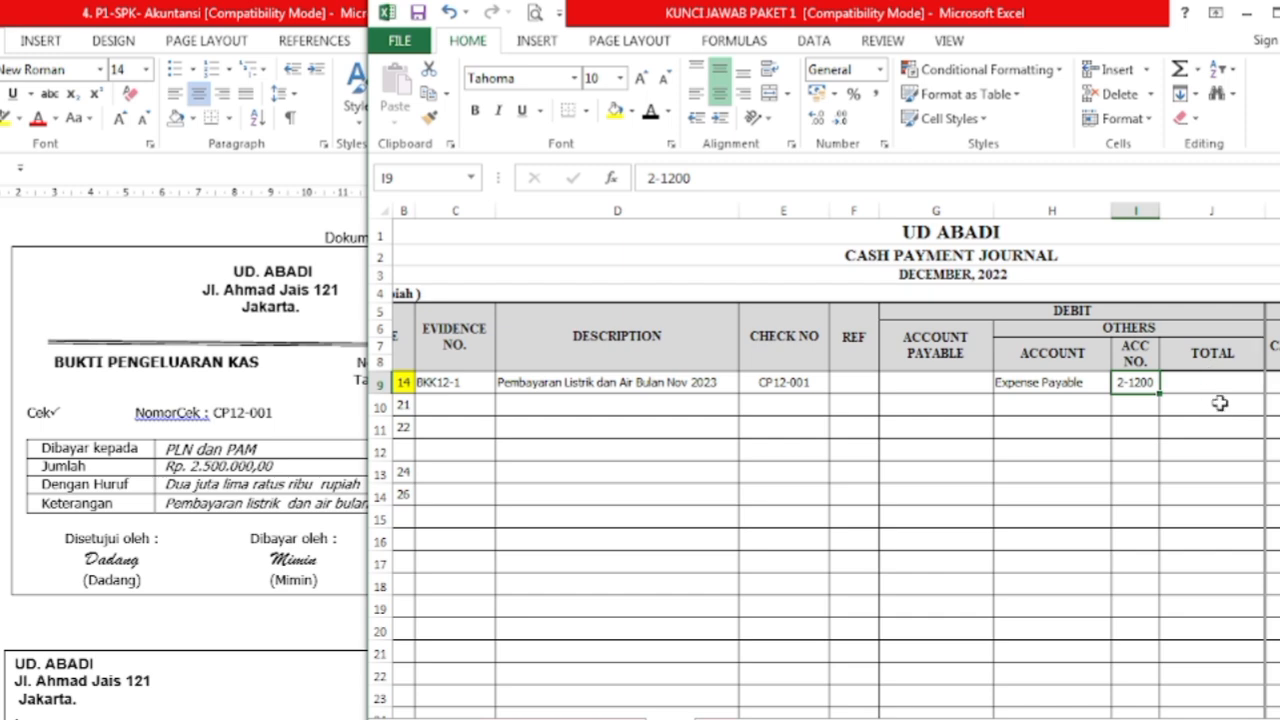
pyautogui.click(1217, 390)
pyautogui.write('2500000')
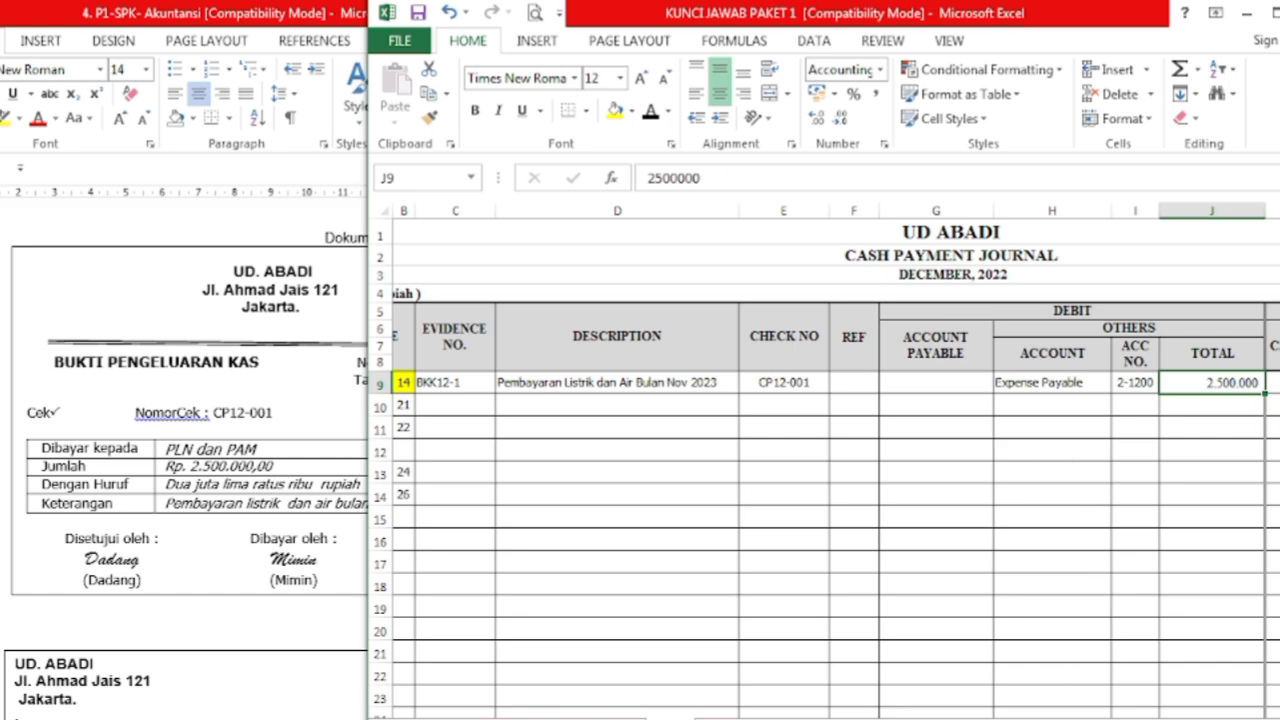
pyautogui.moveTo(1010, 719); pyautogui.dragTo(1056, 719)
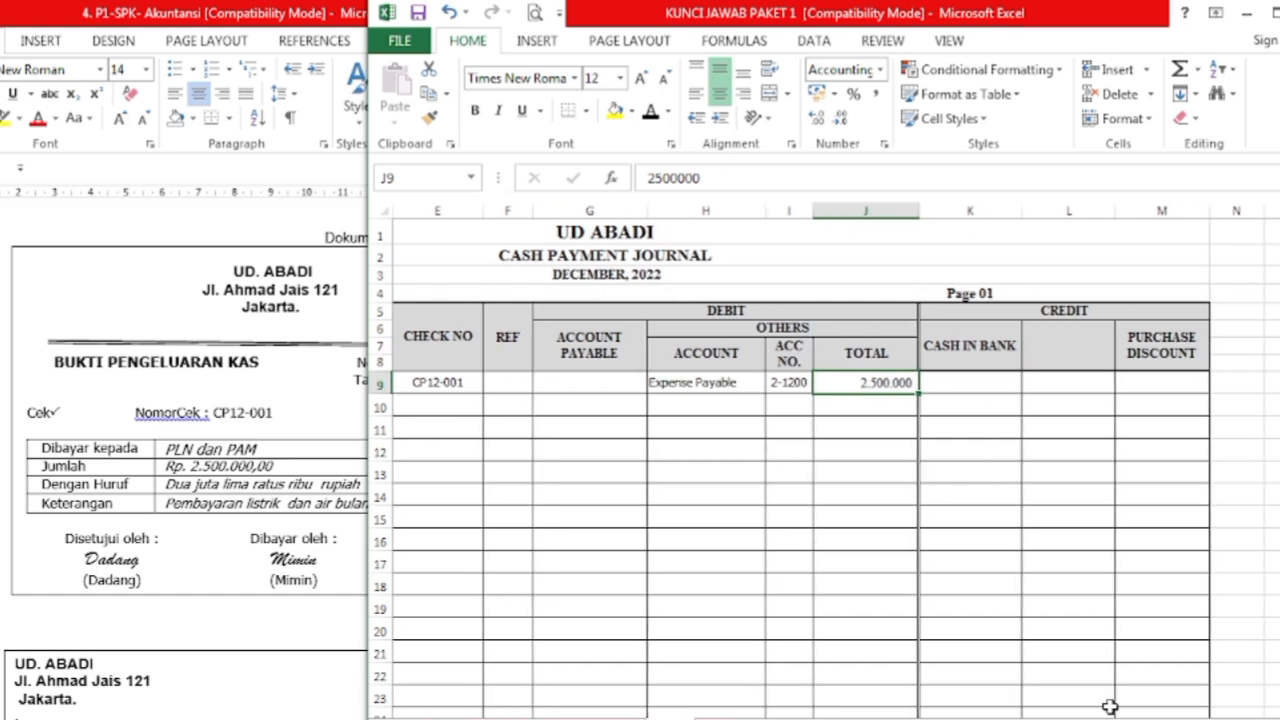
pyautogui.click(978, 386)
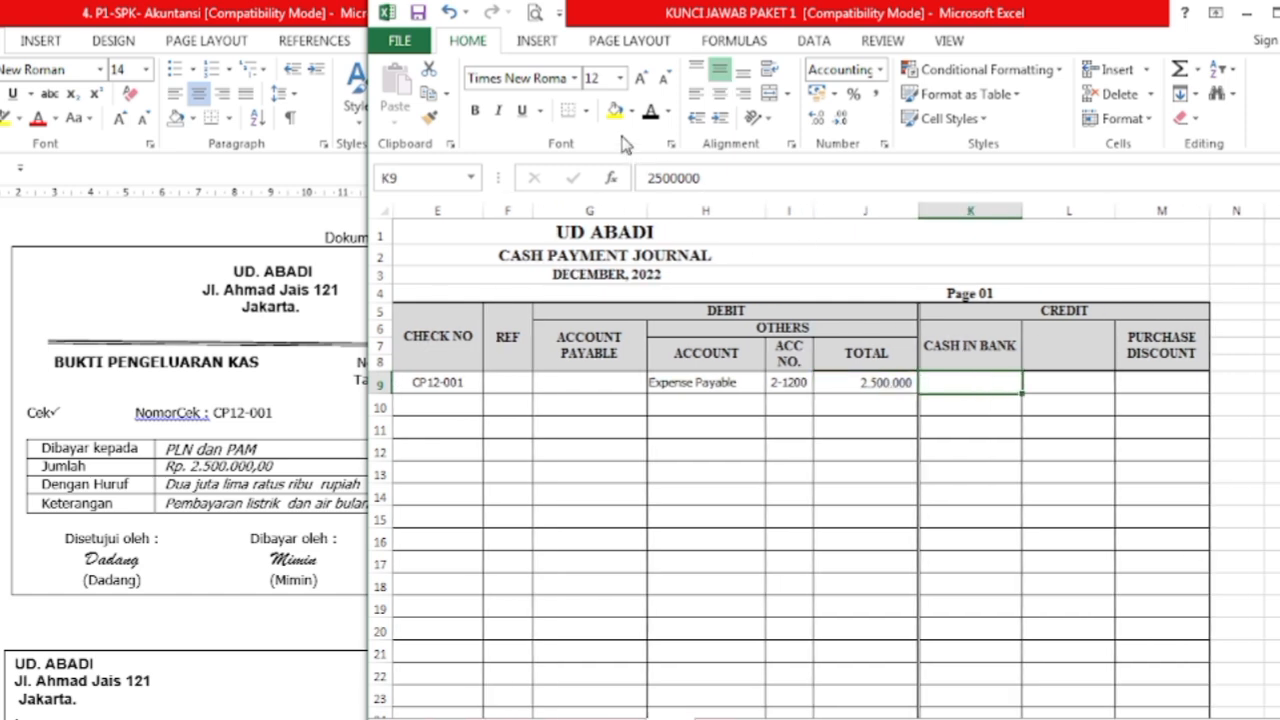
pyautogui.click(651, 111)
pyautogui.moveTo(1118, 719); pyautogui.dragTo(1050, 719)
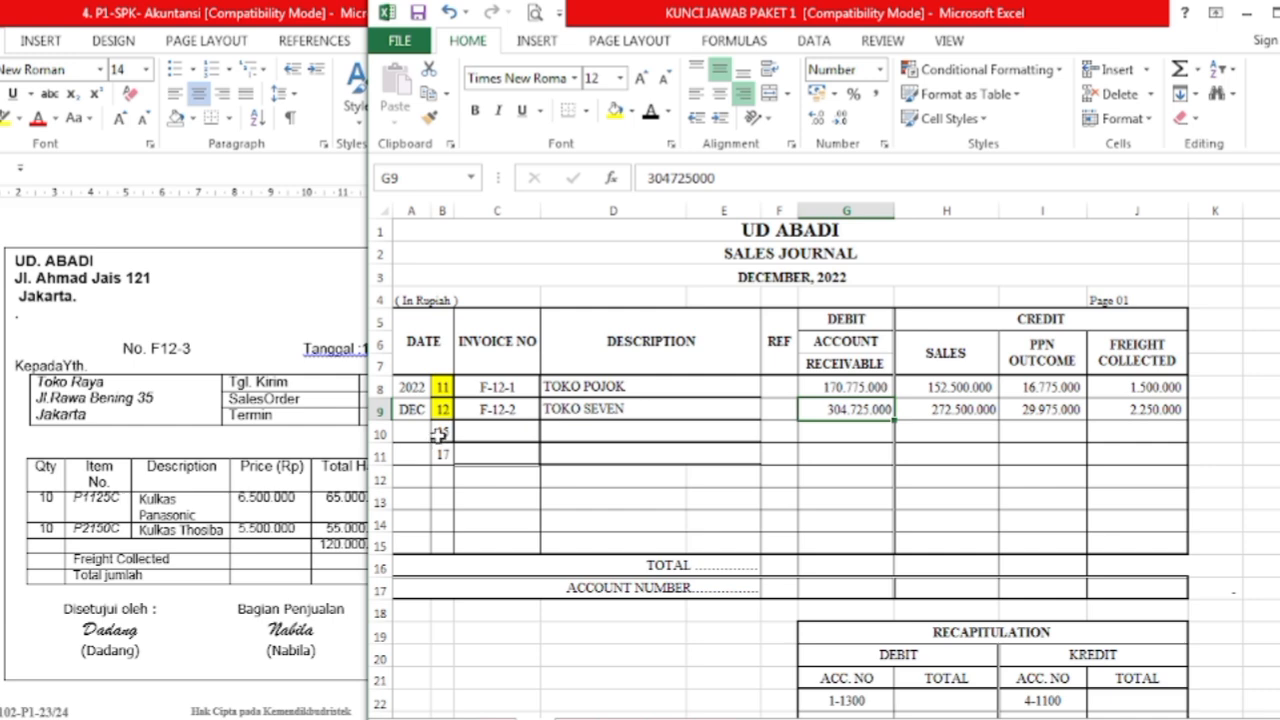
# Highlight date 15 in B10 of the sales journal yellow and show invoice F-12-3 and description TOKO RAYA in row 10 in black font
pyautogui.click(440, 433)
pyautogui.click(614, 110)
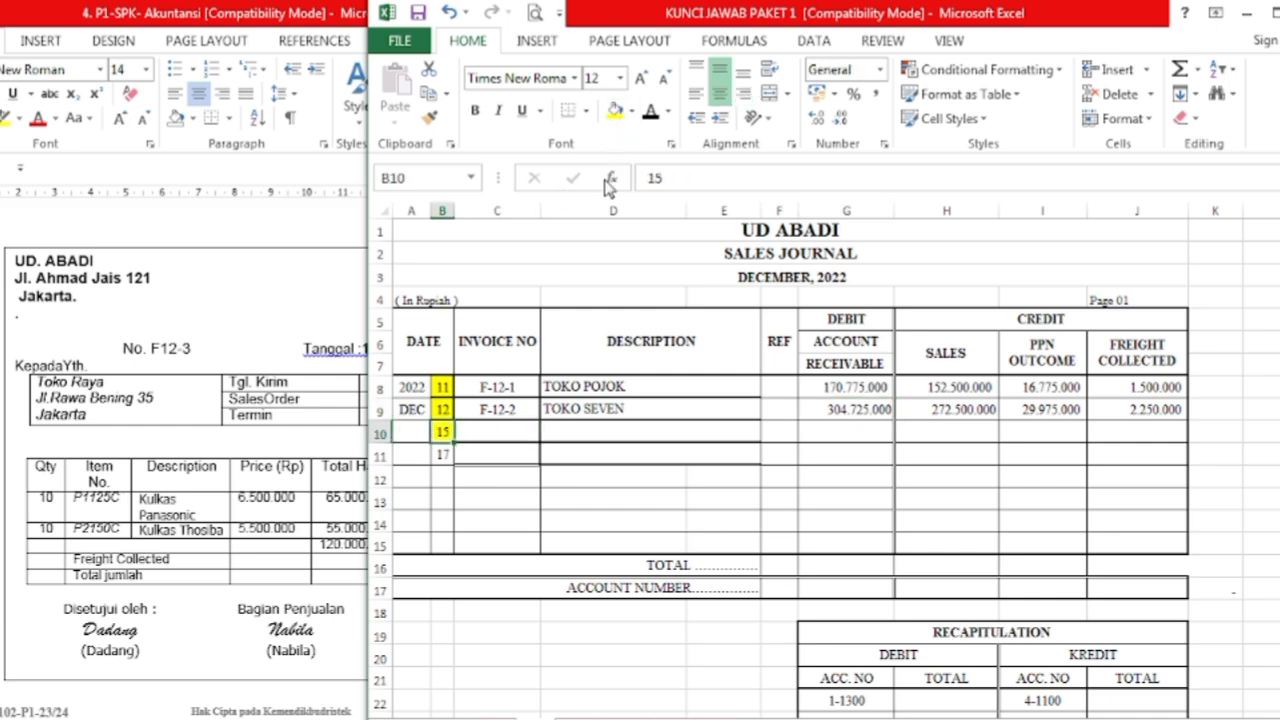
pyautogui.click(496, 441)
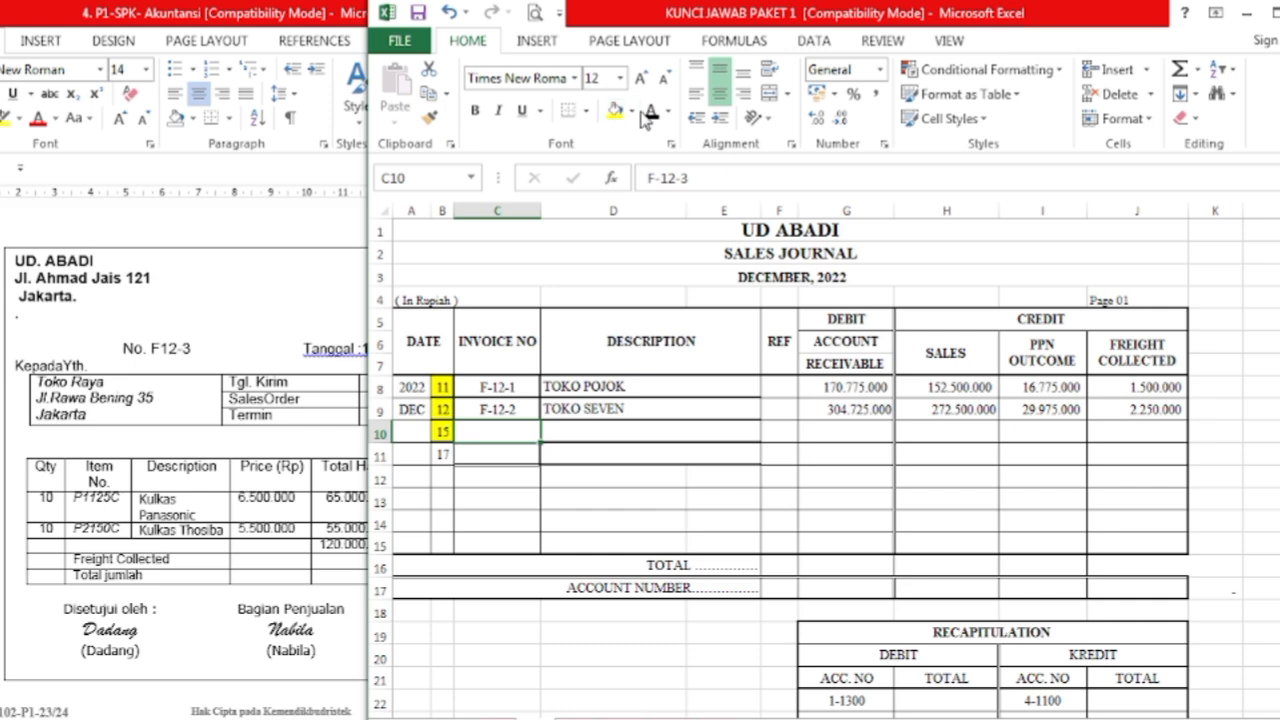
pyautogui.click(613, 432)
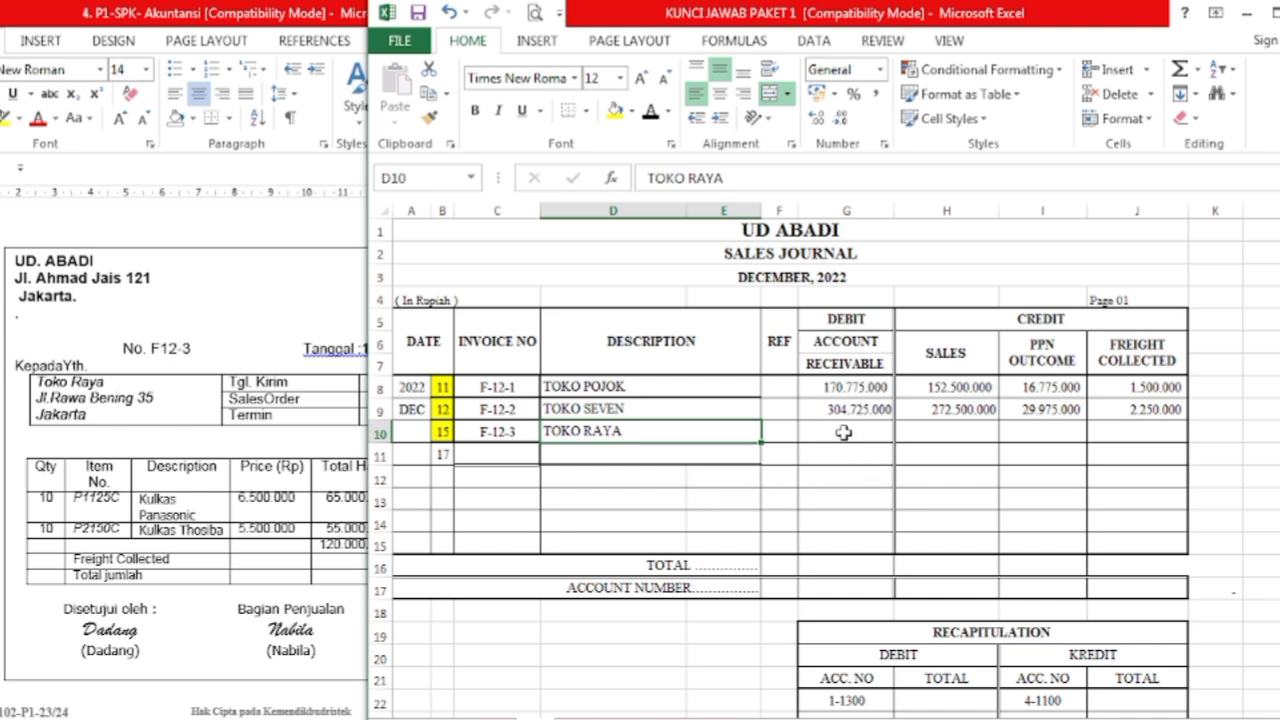
# Show the row 10 amounts in black font: sales 120.000.000, PPN outcome 13.200.000, freight collected 1.000.000 and account receivable 134.200.000
pyautogui.click(926, 432)
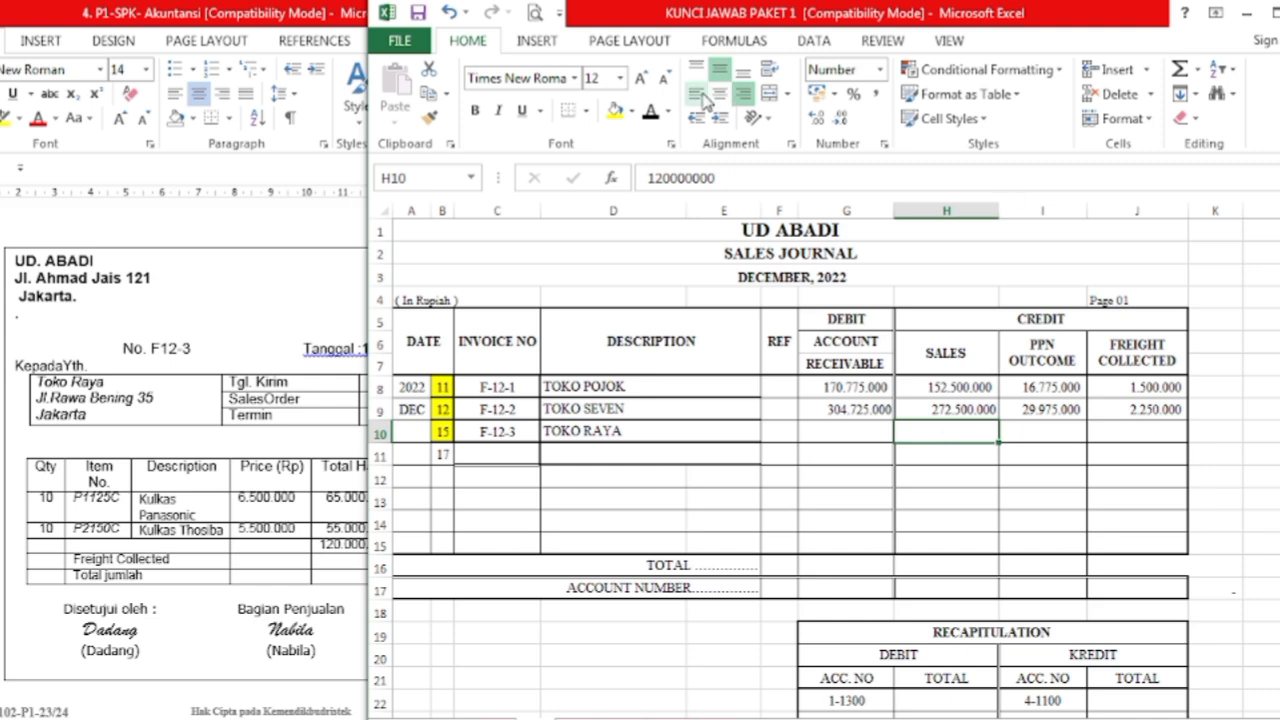
pyautogui.click(650, 112)
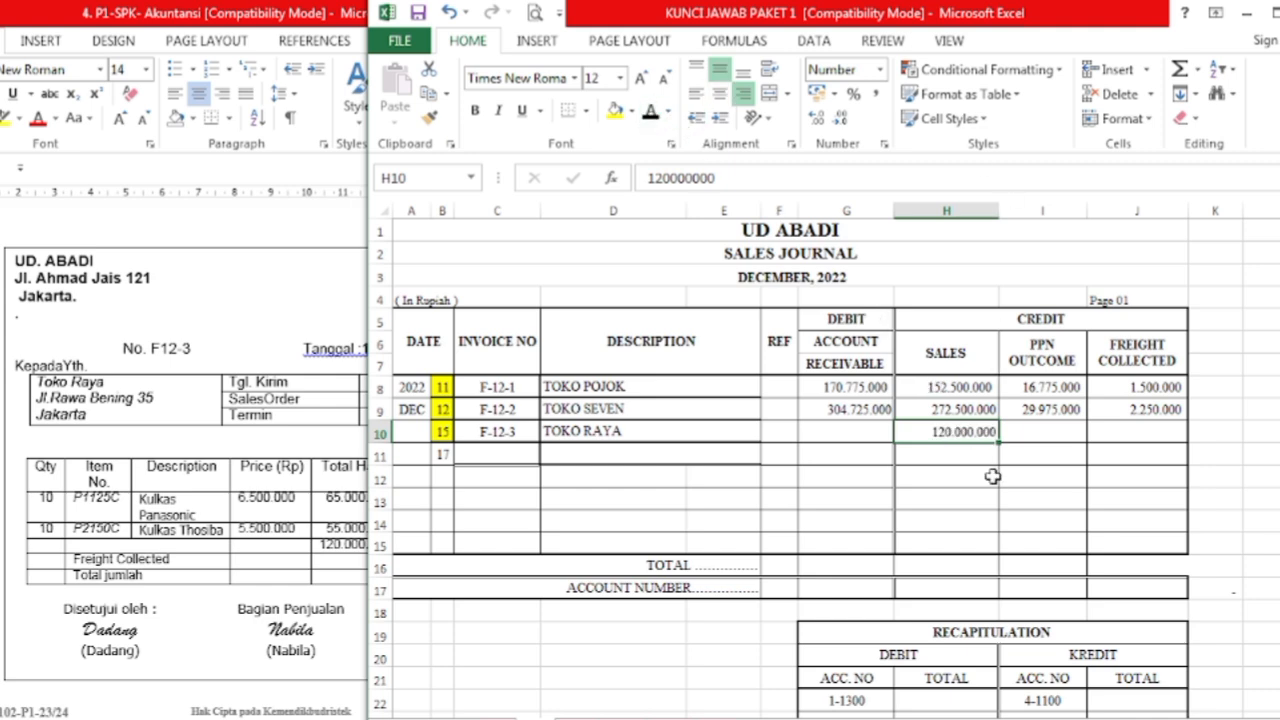
pyautogui.click(1060, 433)
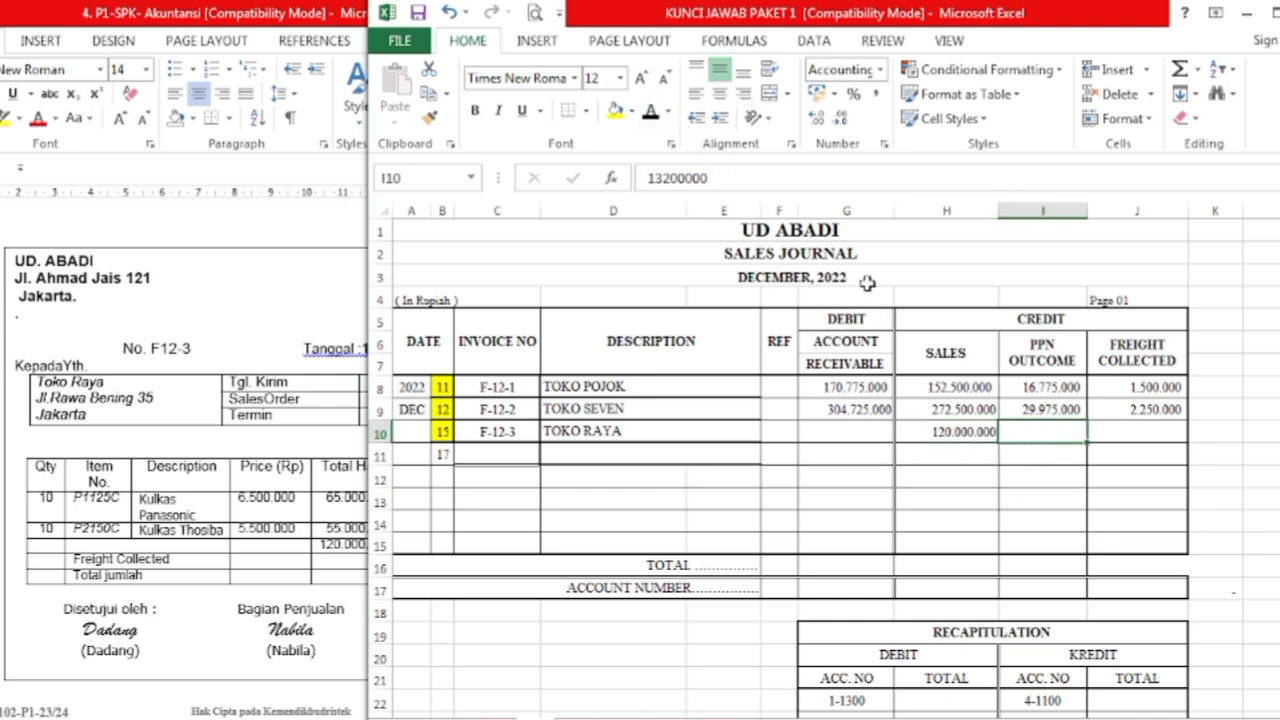
pyautogui.click(650, 112)
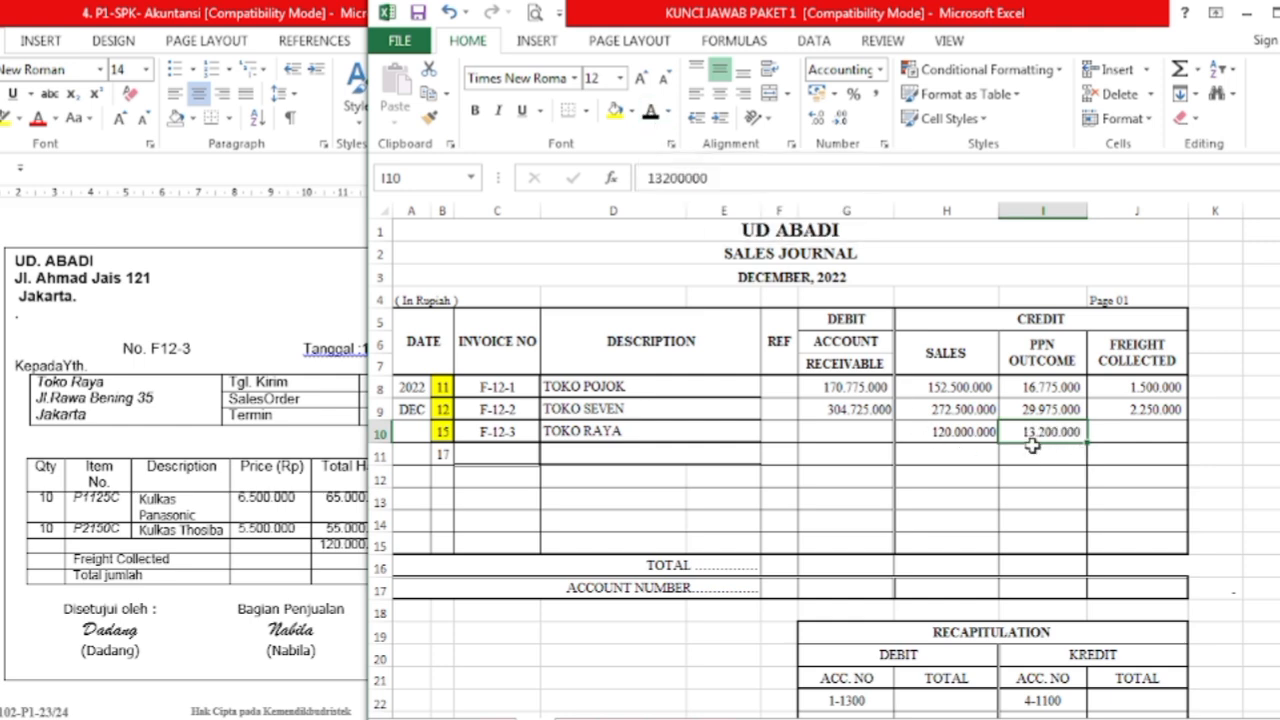
pyautogui.click(1128, 432)
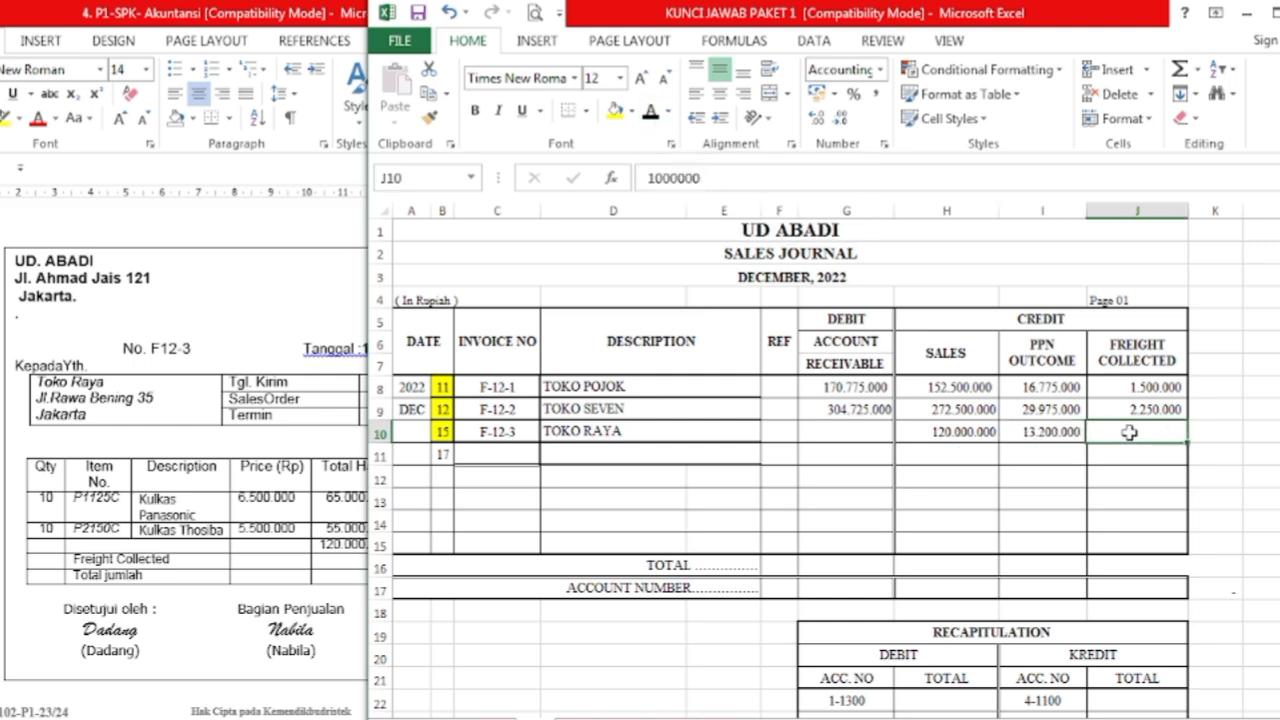
pyautogui.click(650, 112)
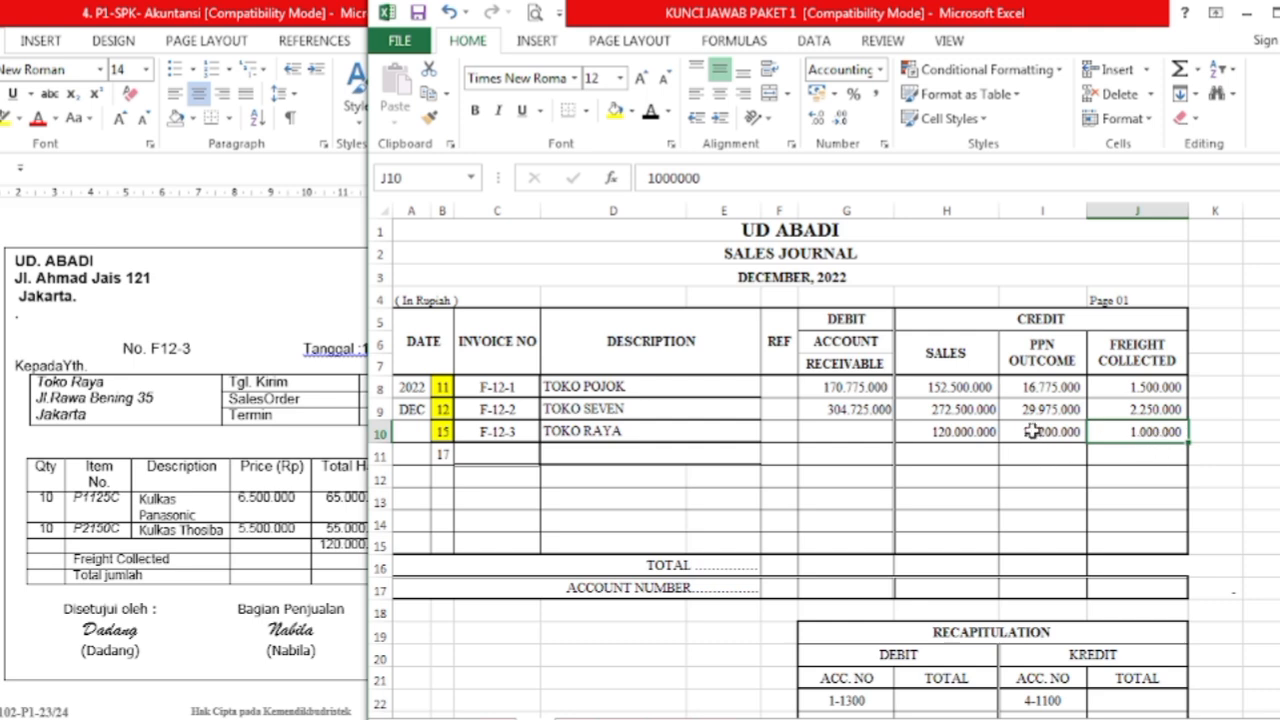
pyautogui.click(822, 430)
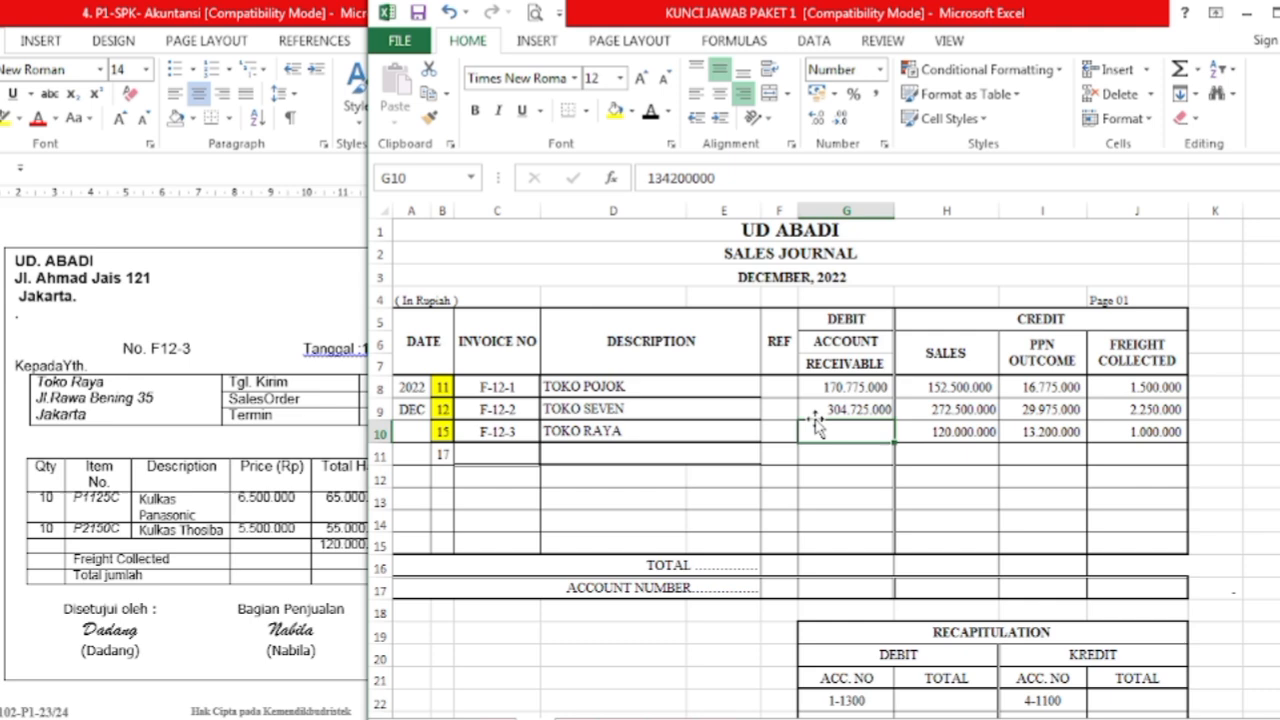
pyautogui.click(650, 112)
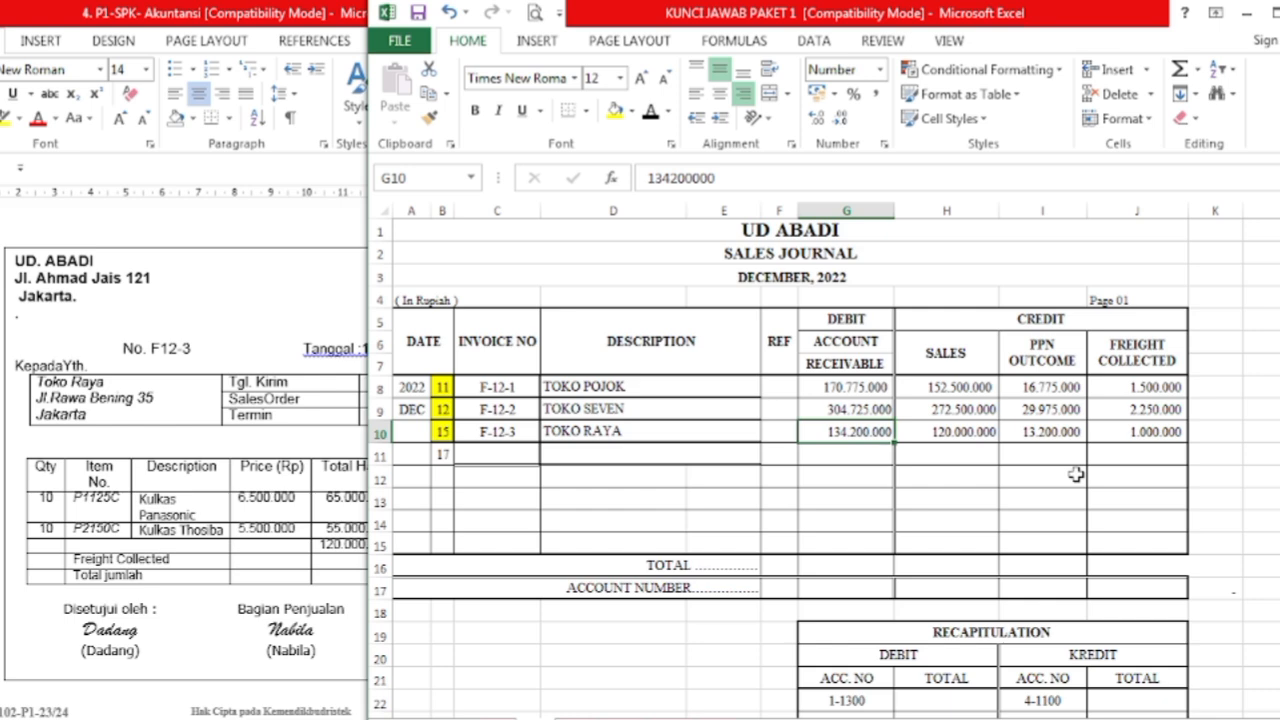
# Set date 15 in B20 of the general journal to the automatic font color and show invoice number F12-3 in C20
pyautogui.scroll(-5, 285, 533)
pyautogui.click(650, 498)
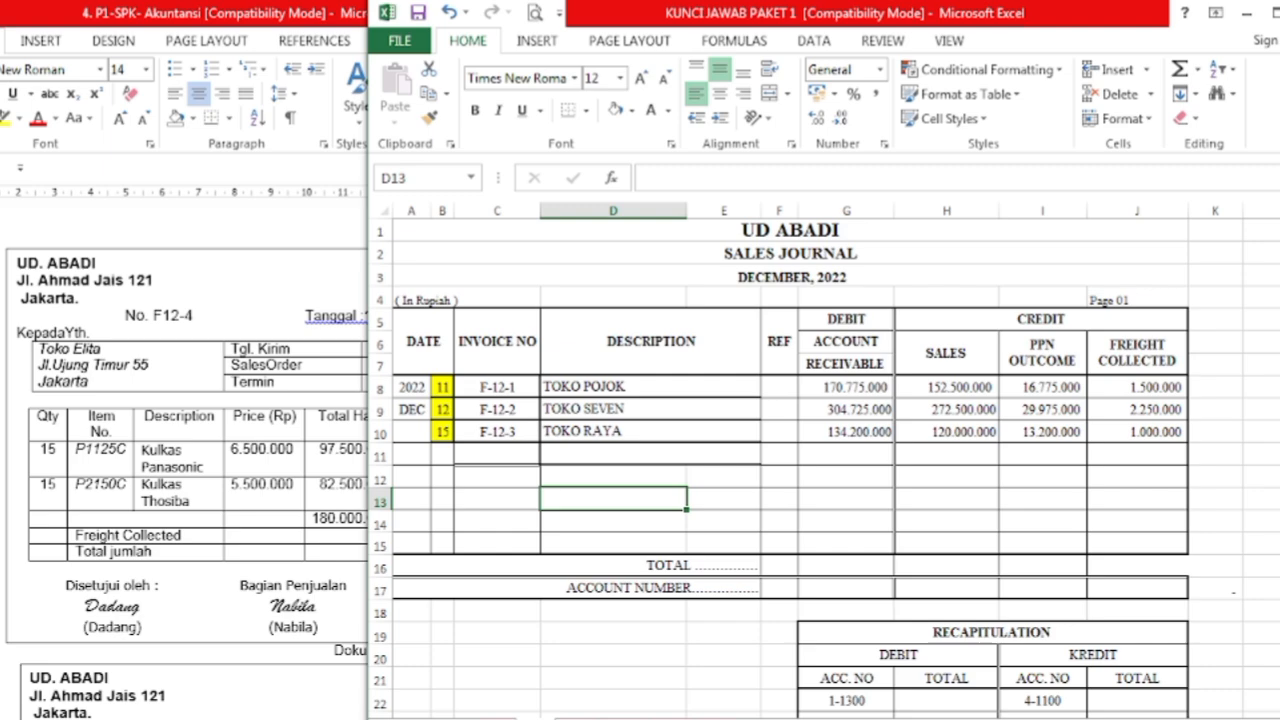
pyautogui.click(576, 718)
pyautogui.scroll(3, 774, 484)
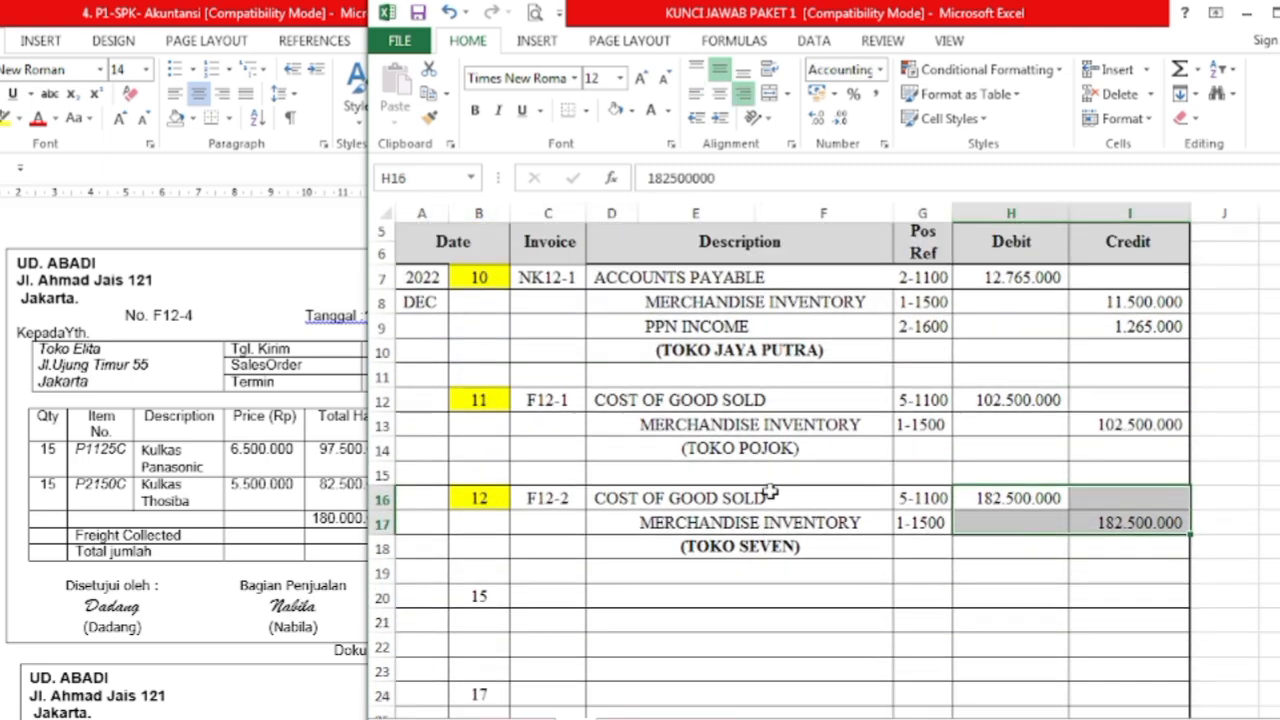
pyautogui.scroll(2, 770, 492)
pyautogui.scroll(-3, 770, 490)
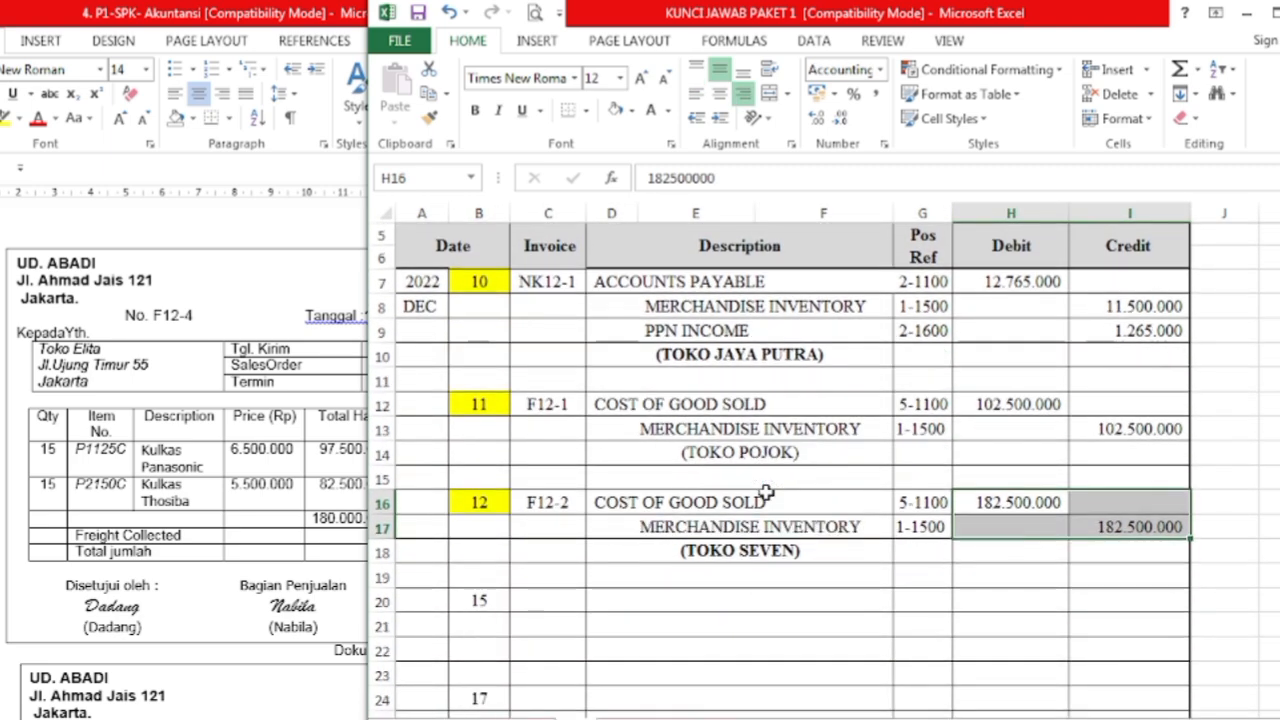
pyautogui.click(494, 484)
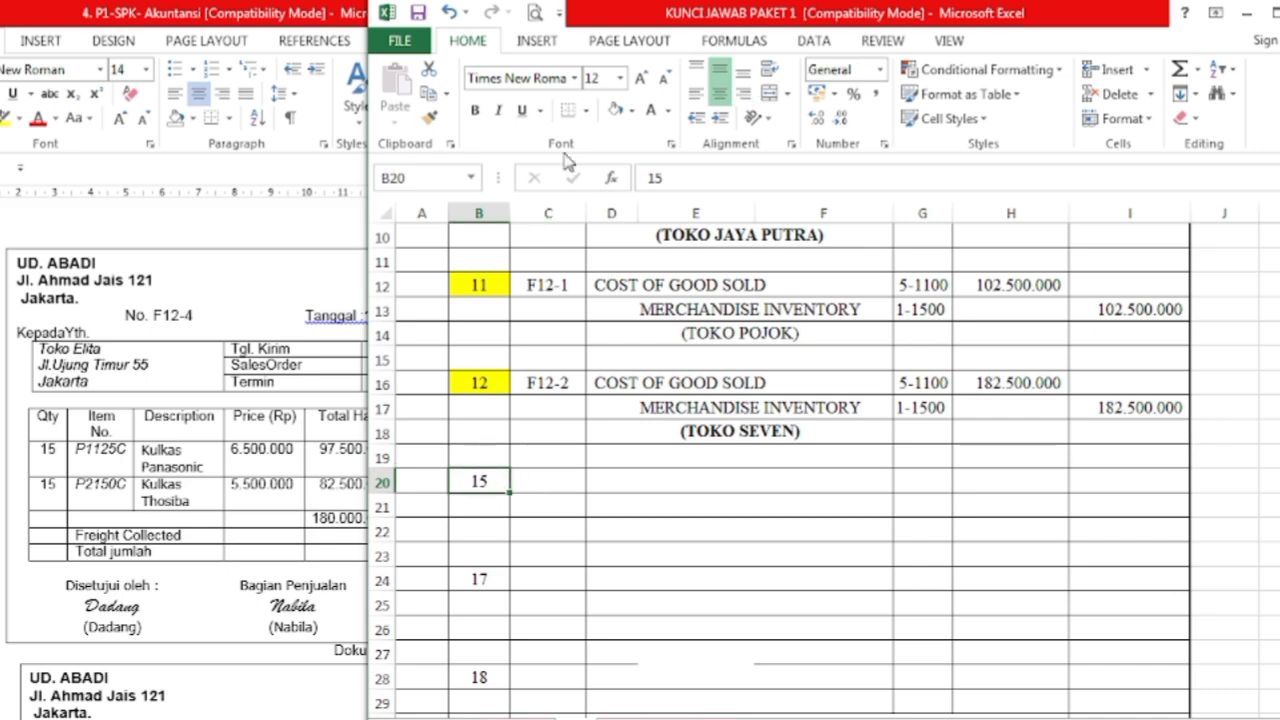
pyautogui.click(667, 110)
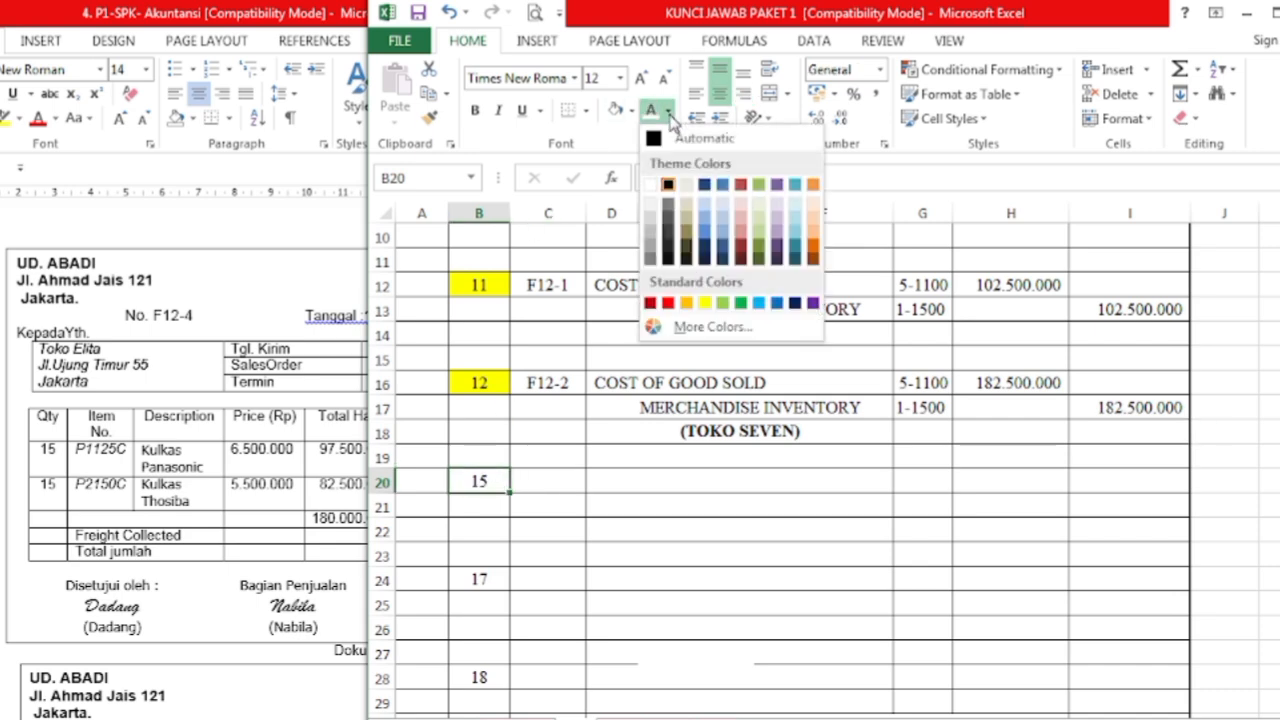
pyautogui.click(700, 141)
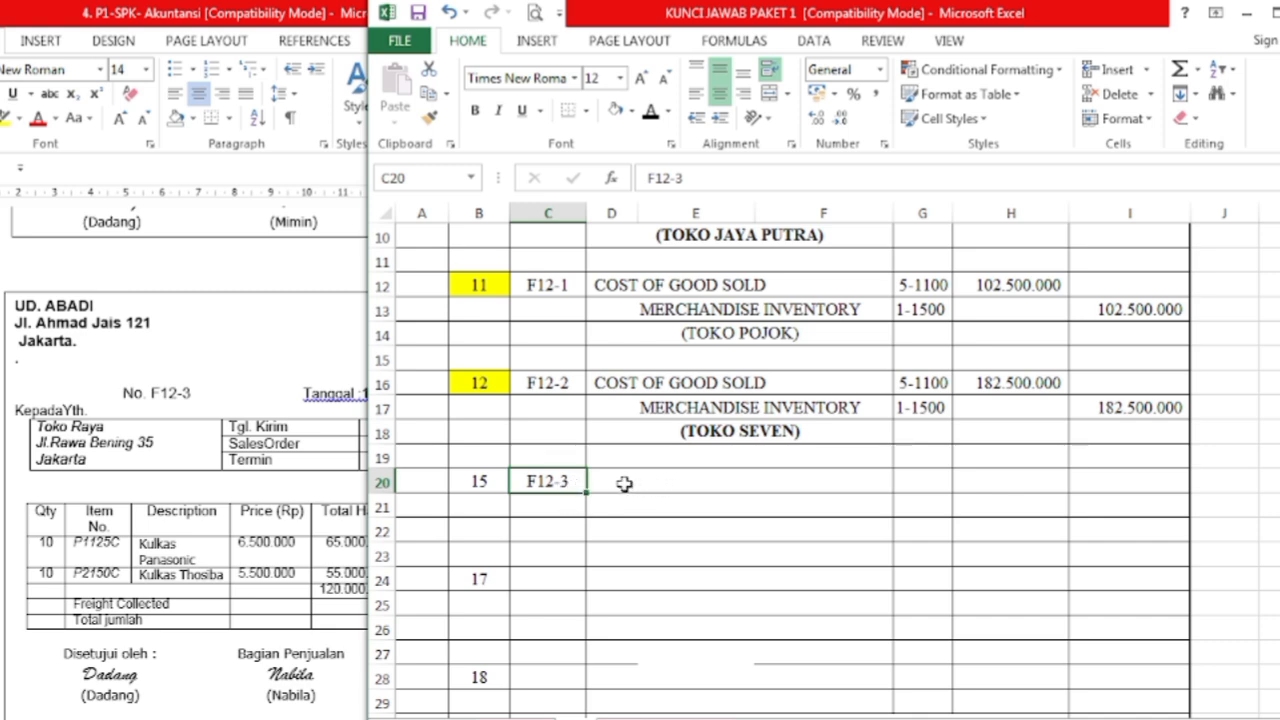
# Show the descriptions COST OF GOOD SOLD, MERCHANDISE INVENTORY and (TOKO RAYA) in D20:F22 of the general journal in black font
pyautogui.moveTo(624, 483); pyautogui.dragTo(801, 527)
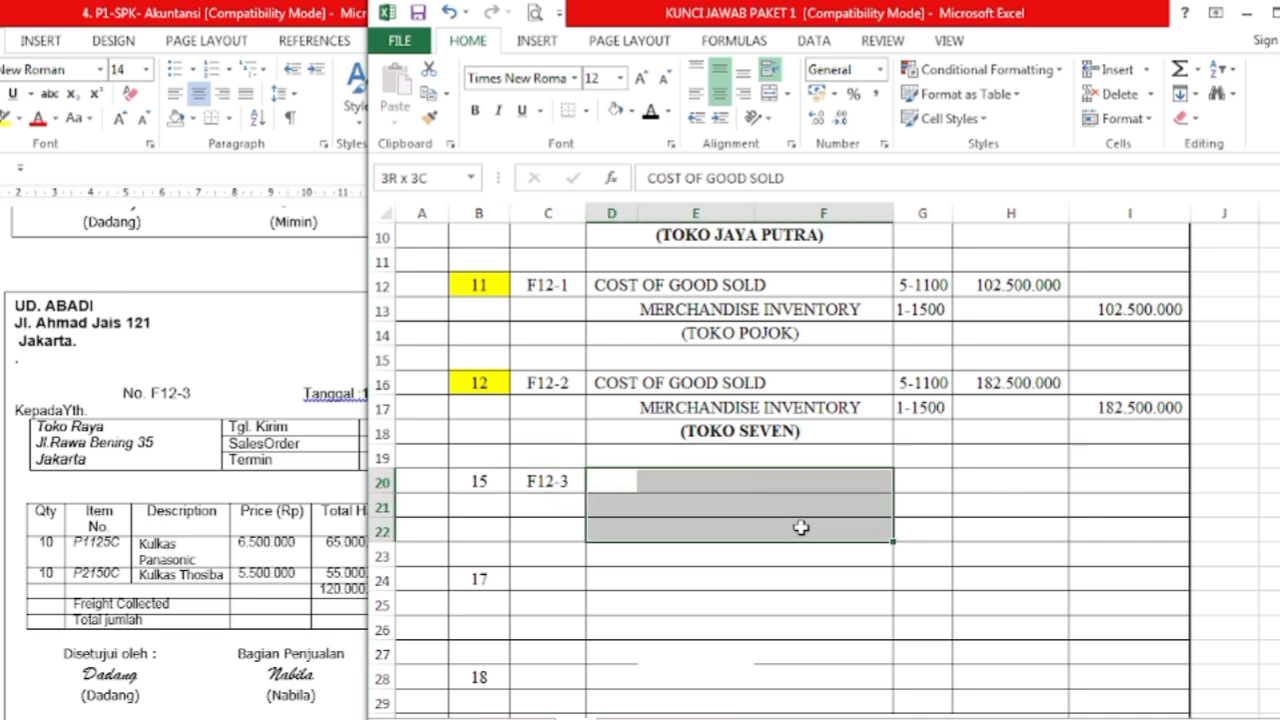
pyautogui.write('COST OF GOOD SOLD MERCHANDISE INVENTORY (TOKO RAYA)')
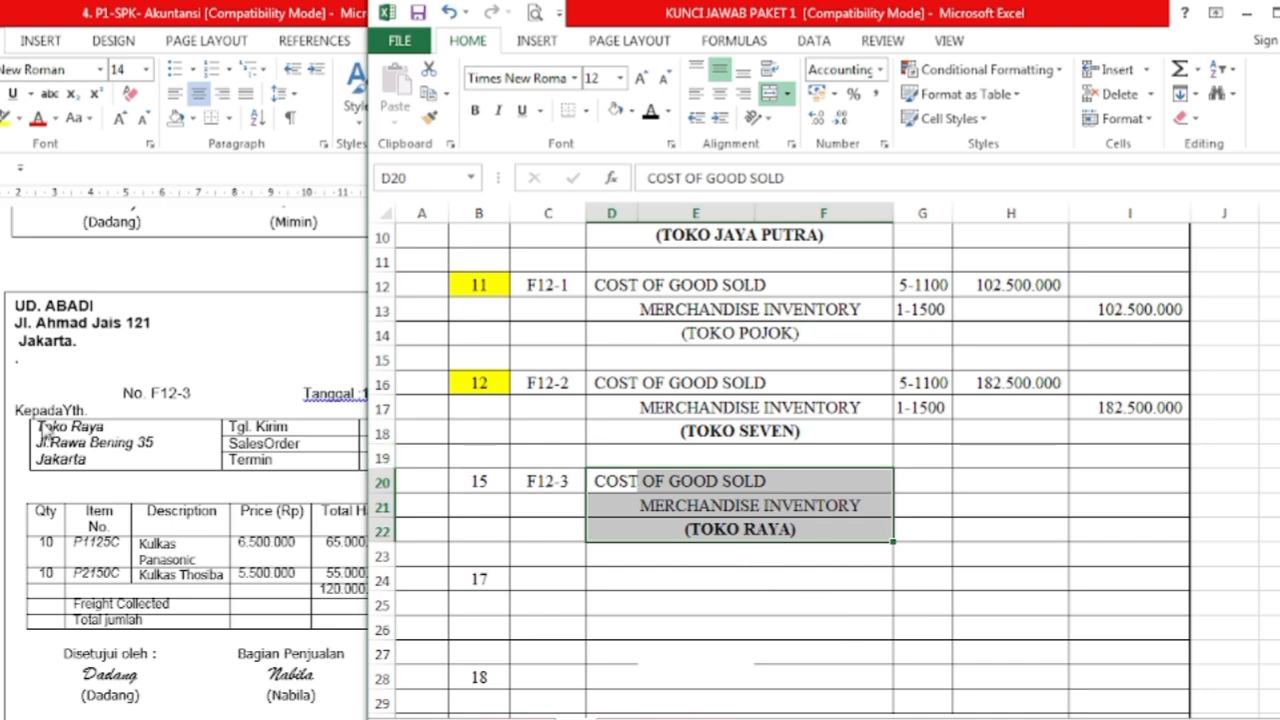
# Show account codes 5-1100 and 1-1500 in G20:G21 of the general journal in black font
pyautogui.moveTo(937, 481); pyautogui.dragTo(943, 506)
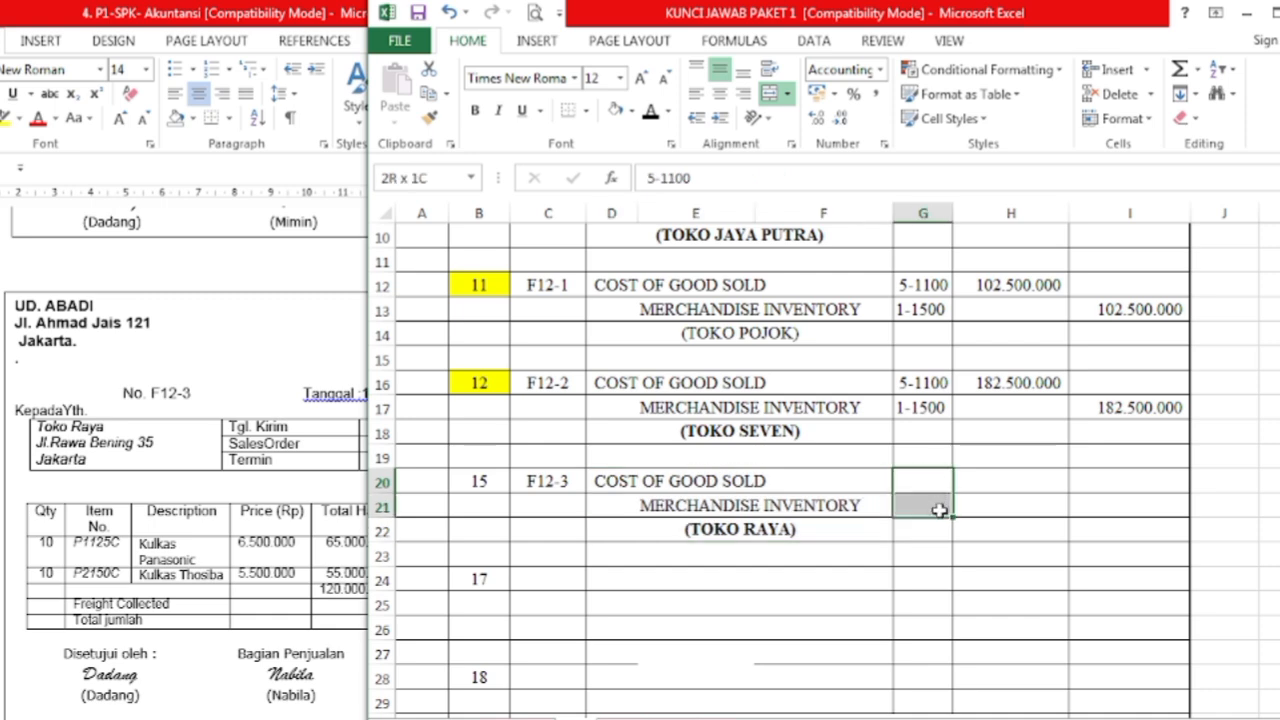
pyautogui.hotkey('ctrl', 'v')
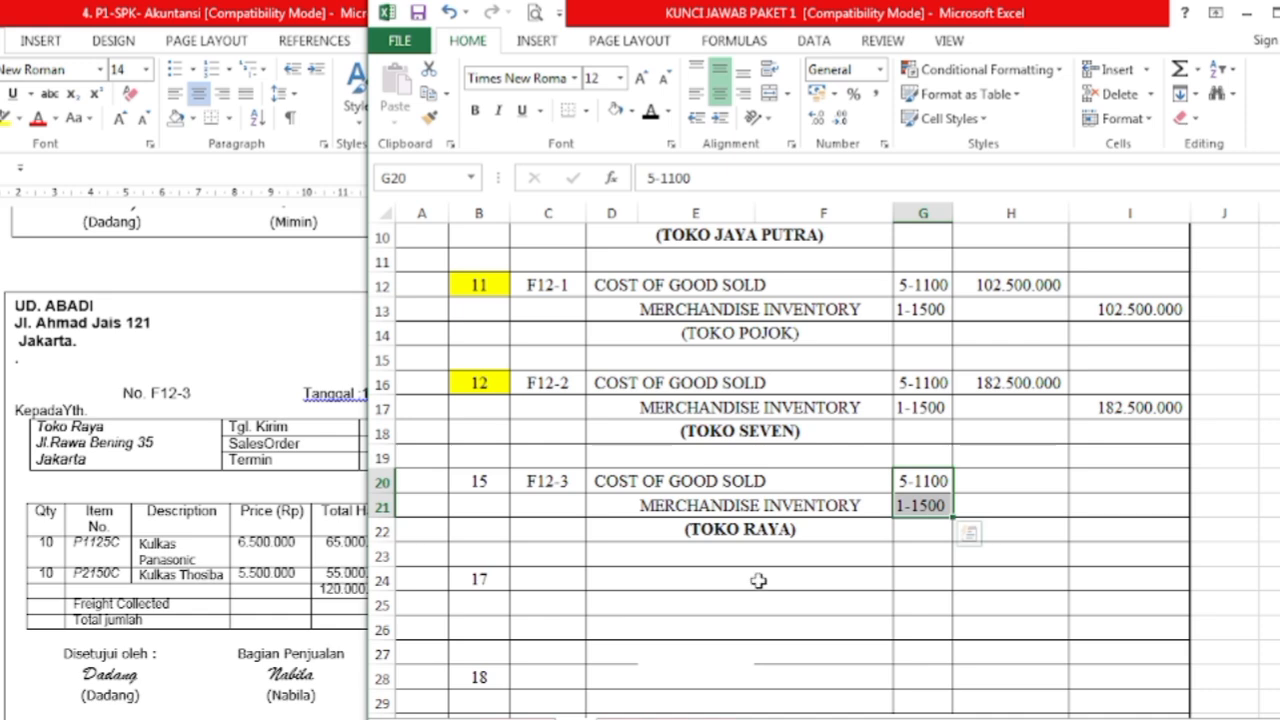
# Highlight TOKO RAYA's OUT totals yellow in both inventory cards: J16 for Kulkas Panasonic and J48 for Kulkas Toshiba
pyautogui.click(757, 718)
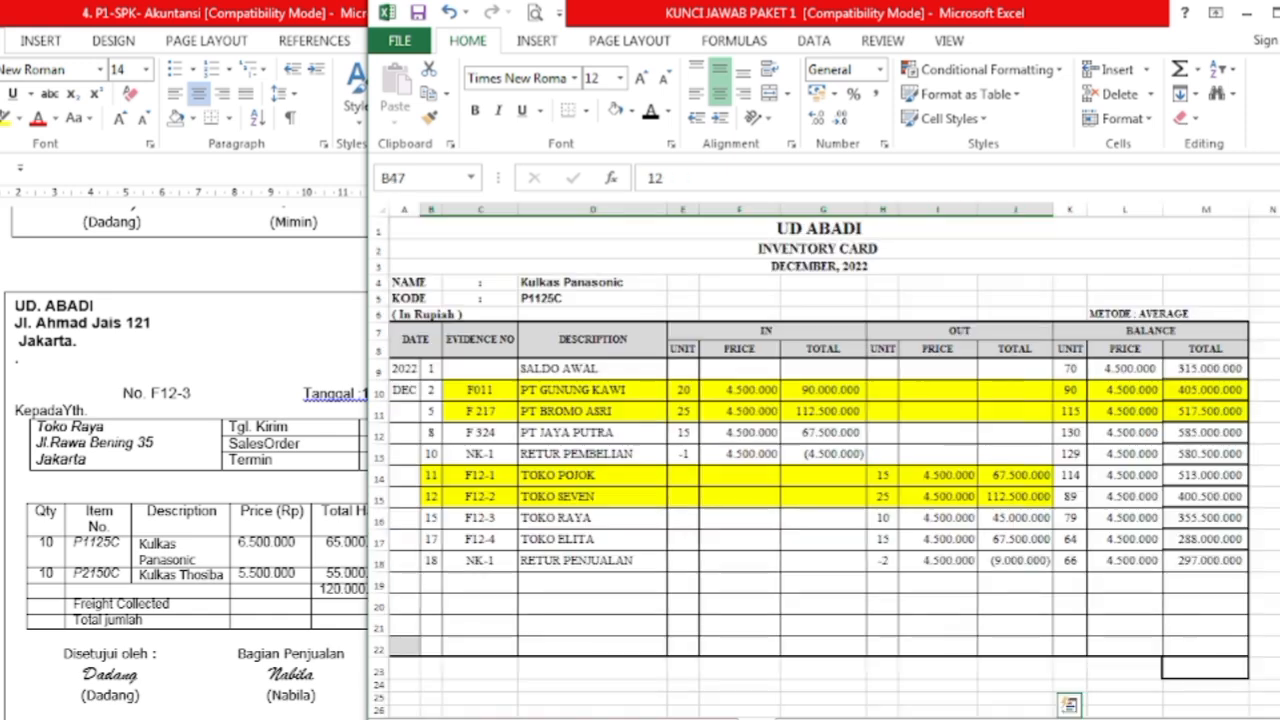
pyautogui.click(1015, 518)
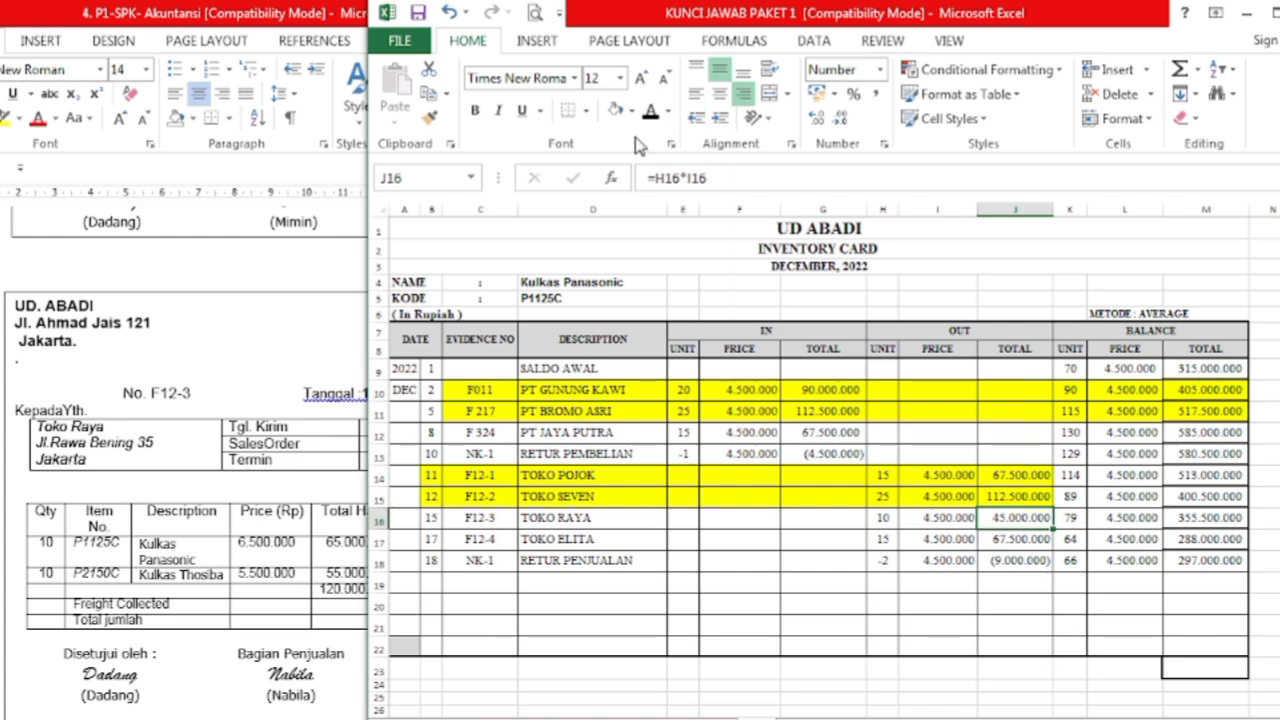
pyautogui.click(631, 110)
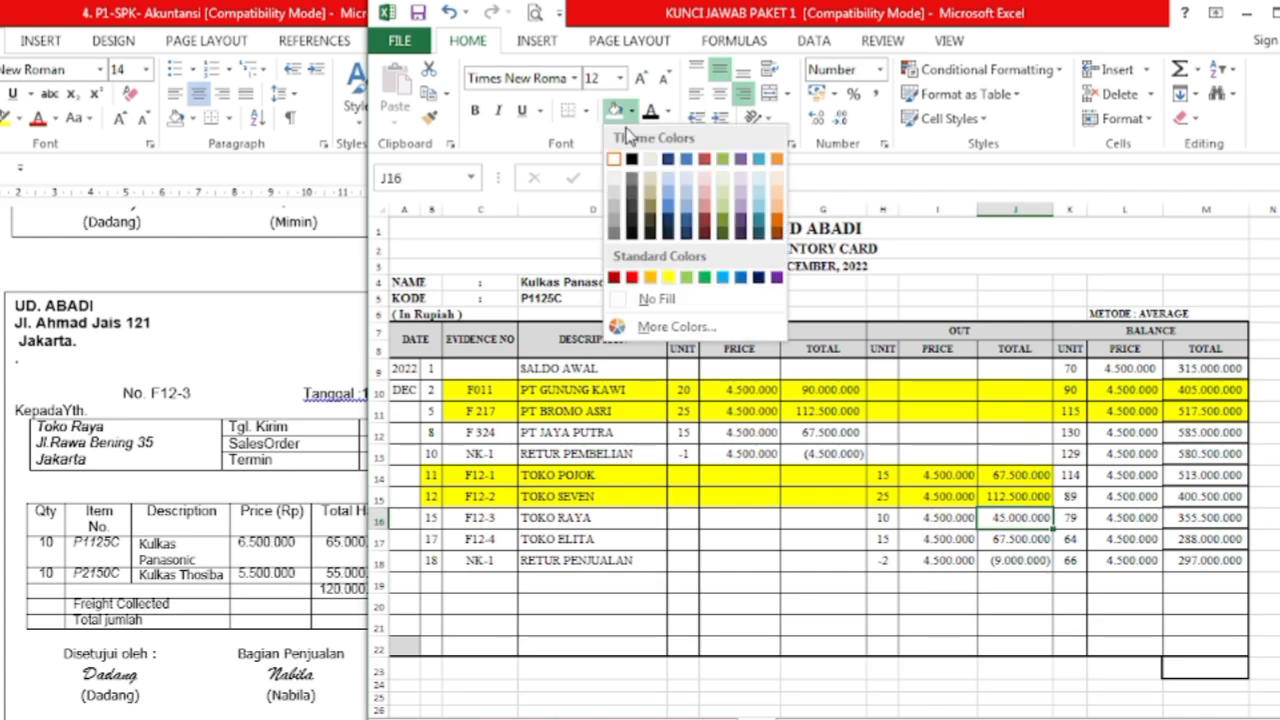
pyautogui.click(670, 279)
pyautogui.scroll(-8, 1020, 540)
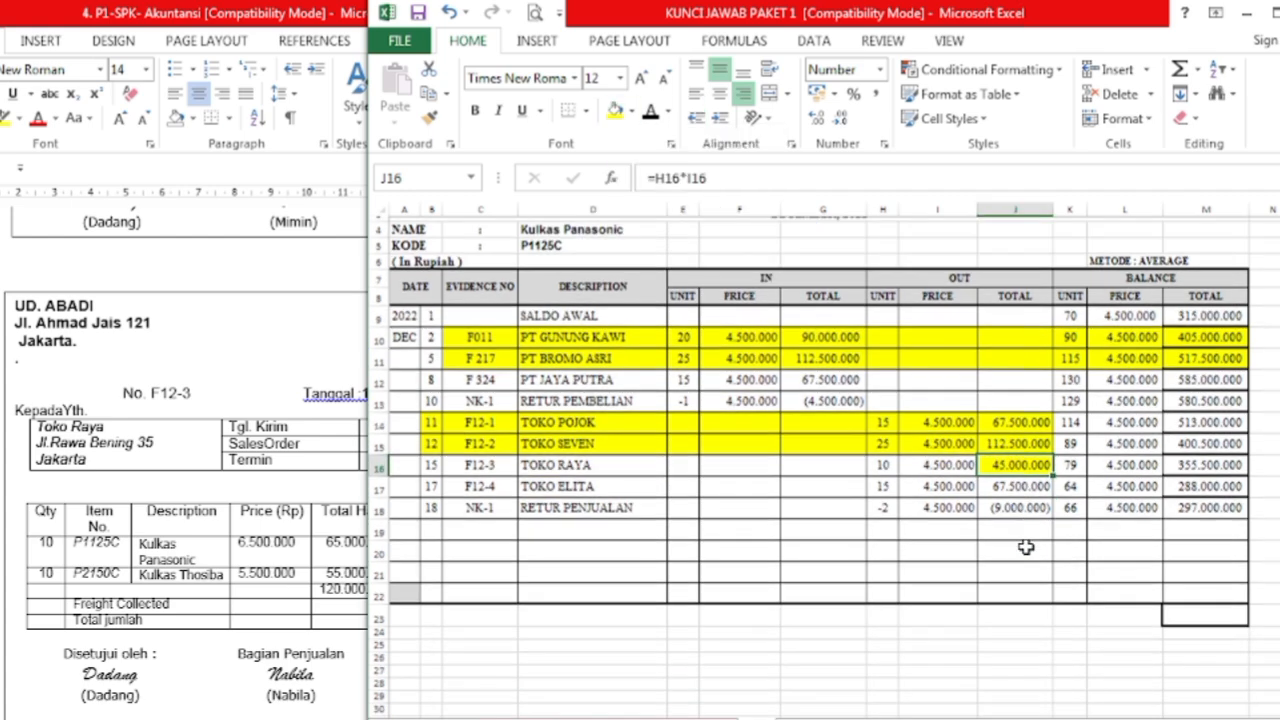
pyautogui.scroll(-1, 1025, 545)
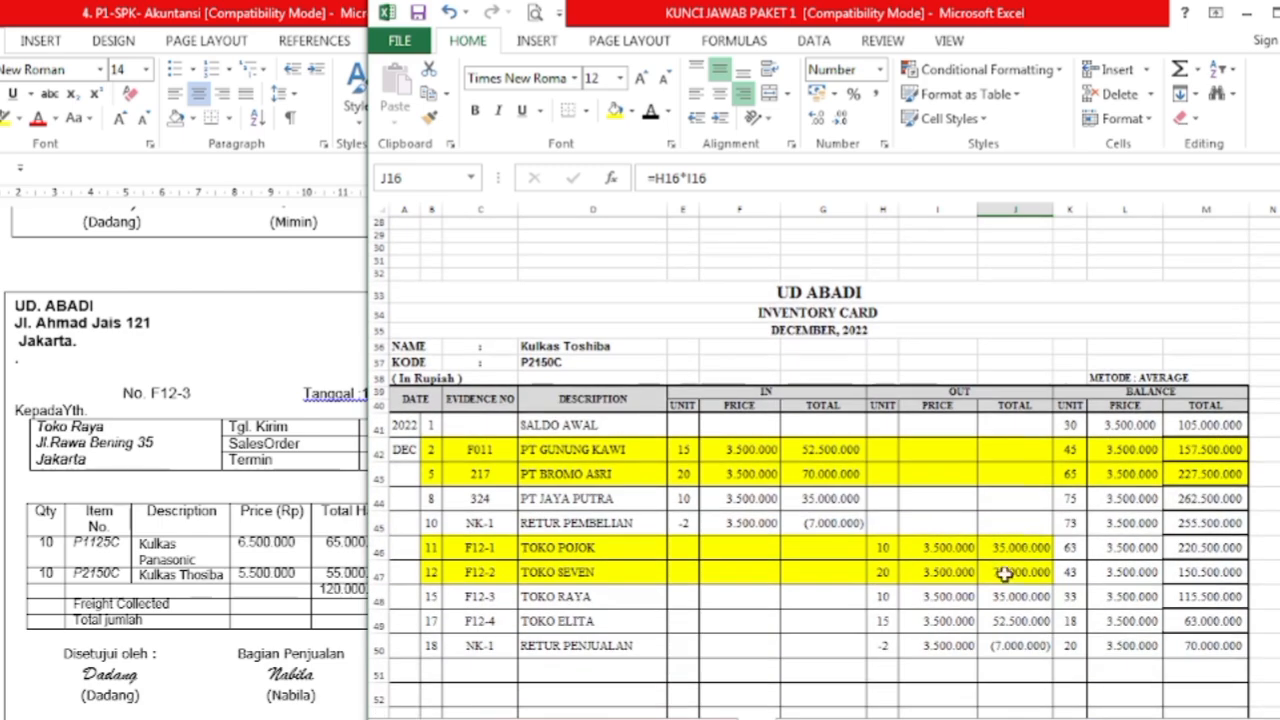
pyautogui.click(993, 598)
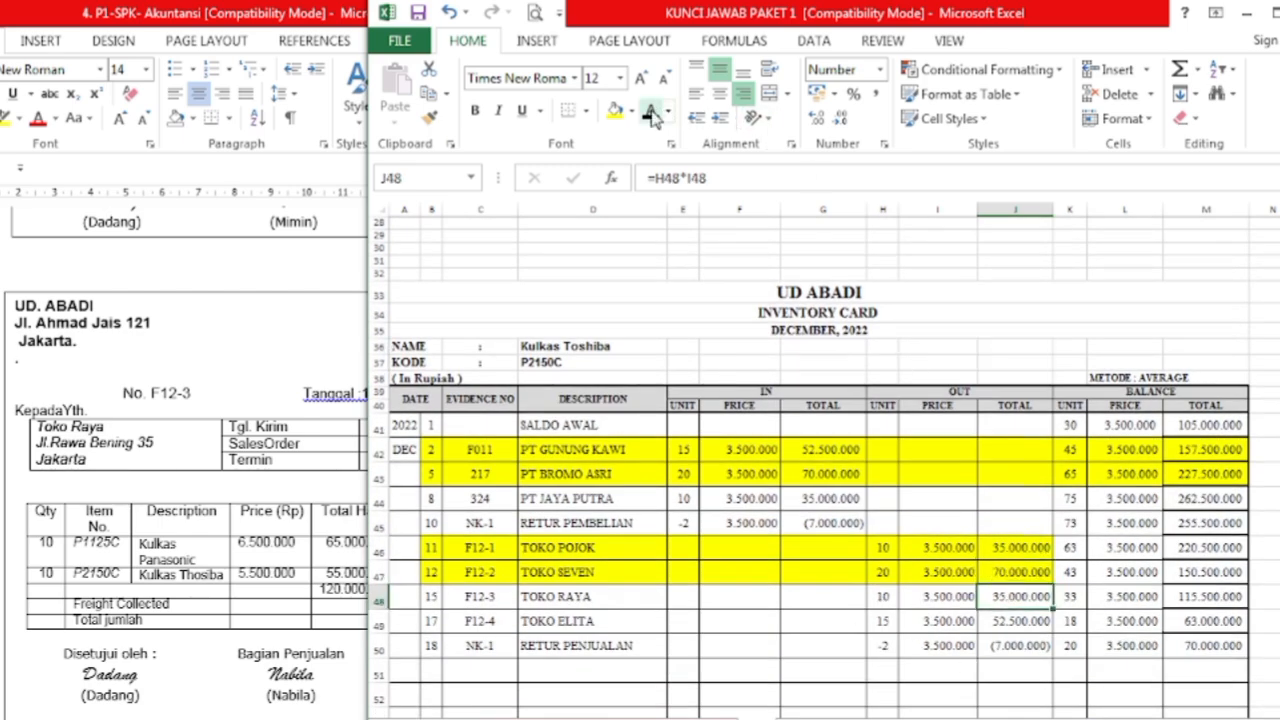
pyautogui.click(614, 112)
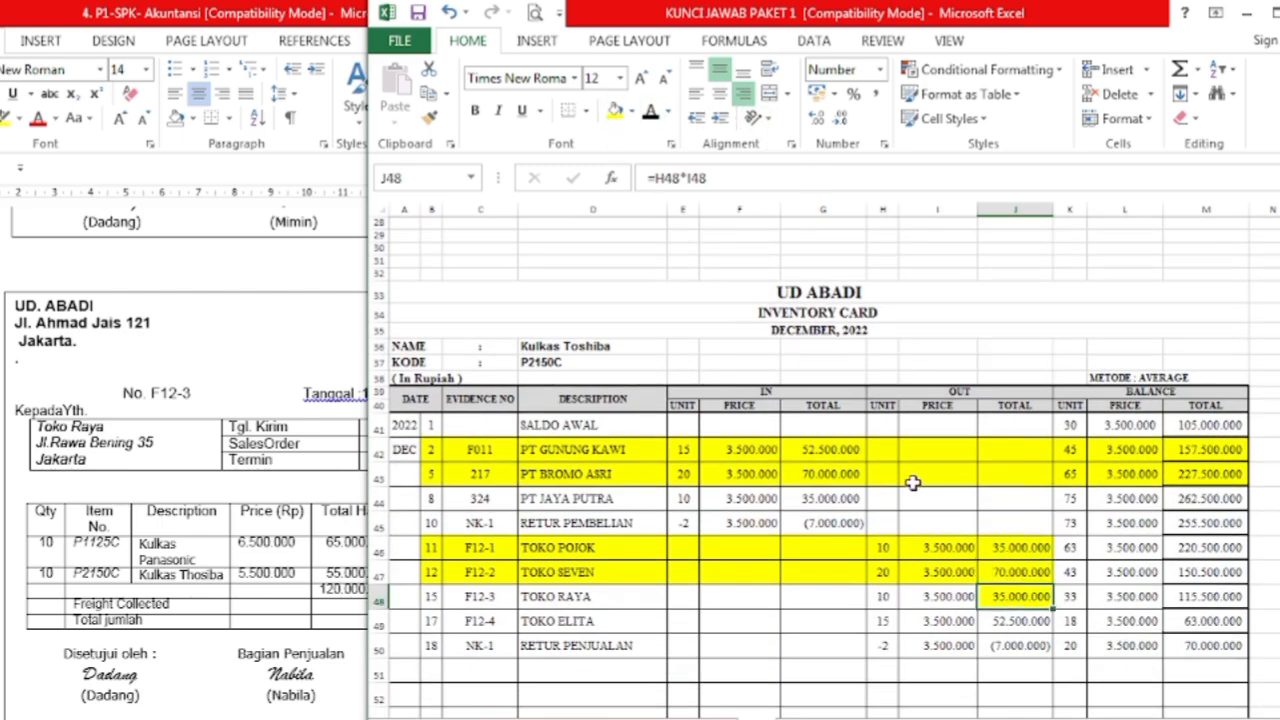
# Show the 80.000.000 debit and credit amounts of the TOKO RAYA entry in H20:I21 of the general journal in black font
pyautogui.scroll(8, 1015, 575)
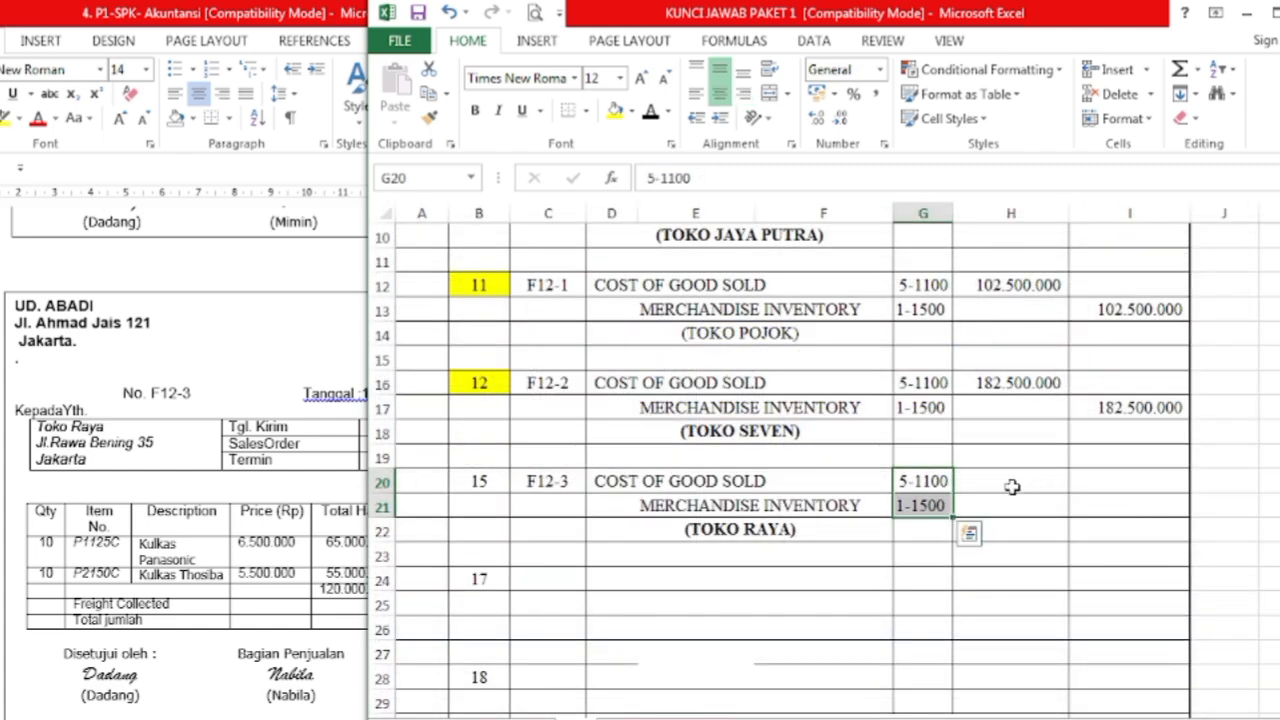
pyautogui.moveTo(1012, 485); pyautogui.dragTo(1108, 510)
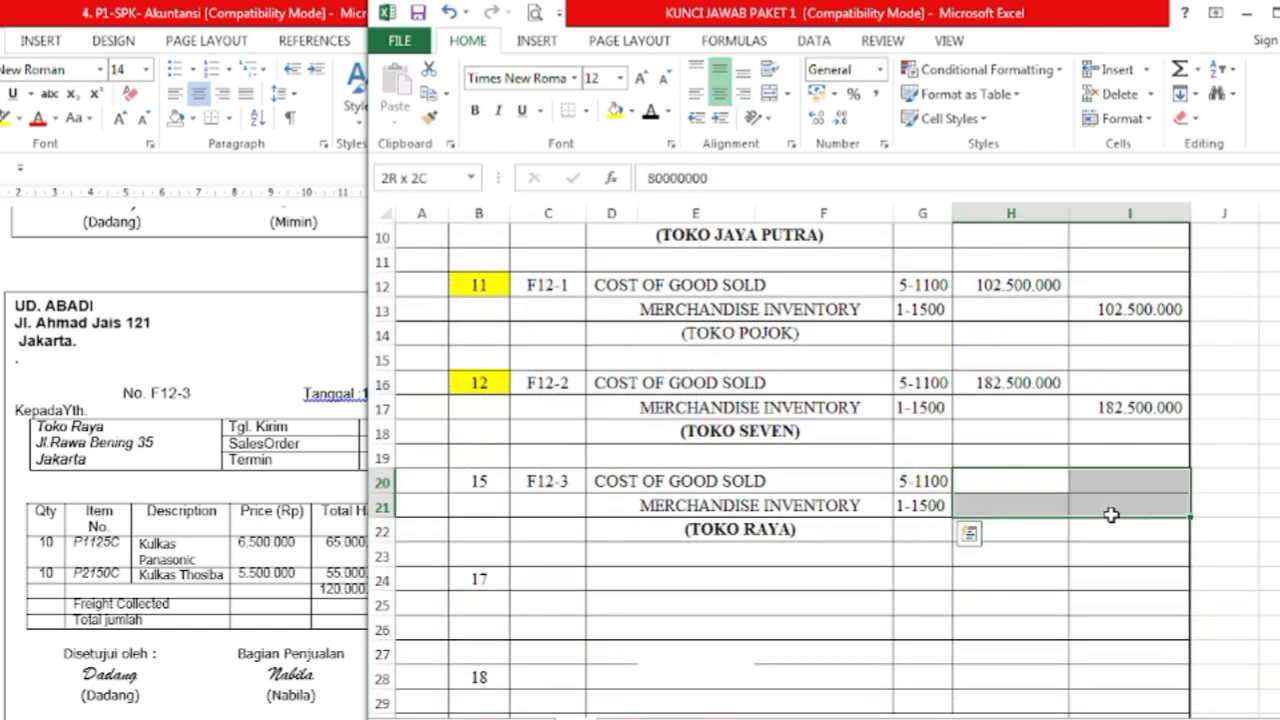
pyautogui.click(650, 111)
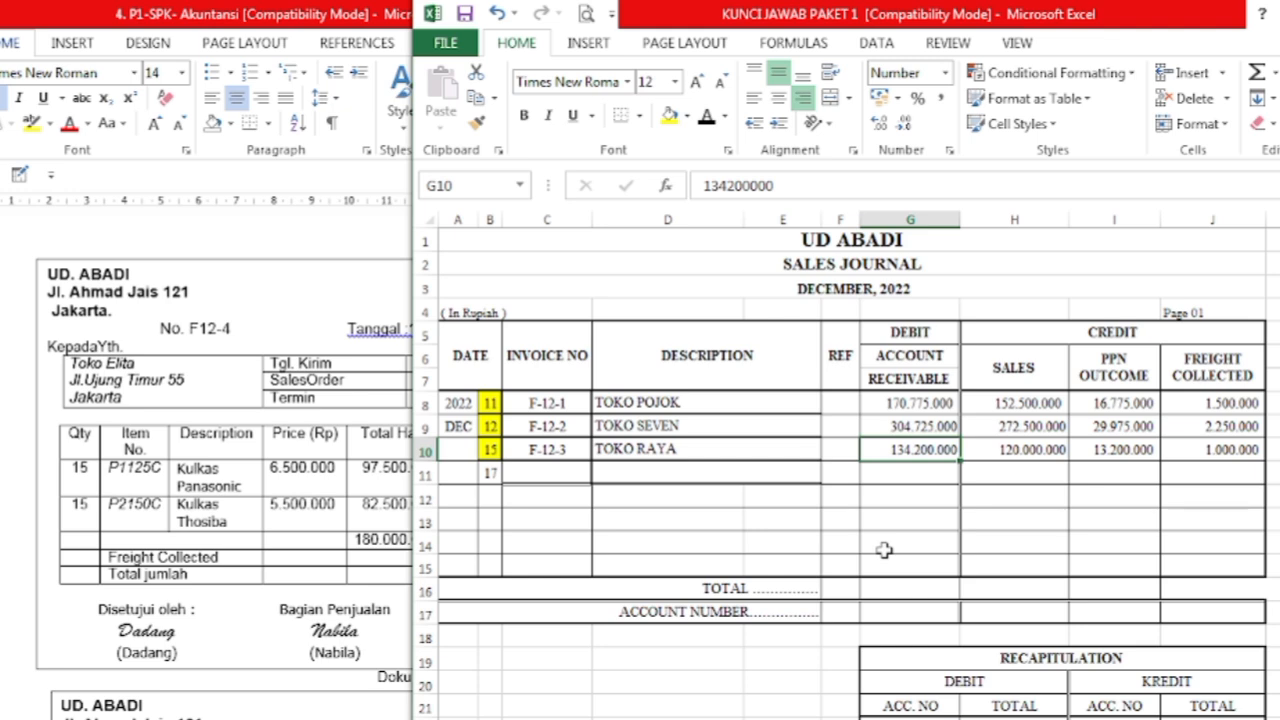
# Highlight date 17 in B11 of the sales journal yellow and show invoice F-12-4 and description TOKO ELITA in row 11 in black font
pyautogui.click(490, 472)
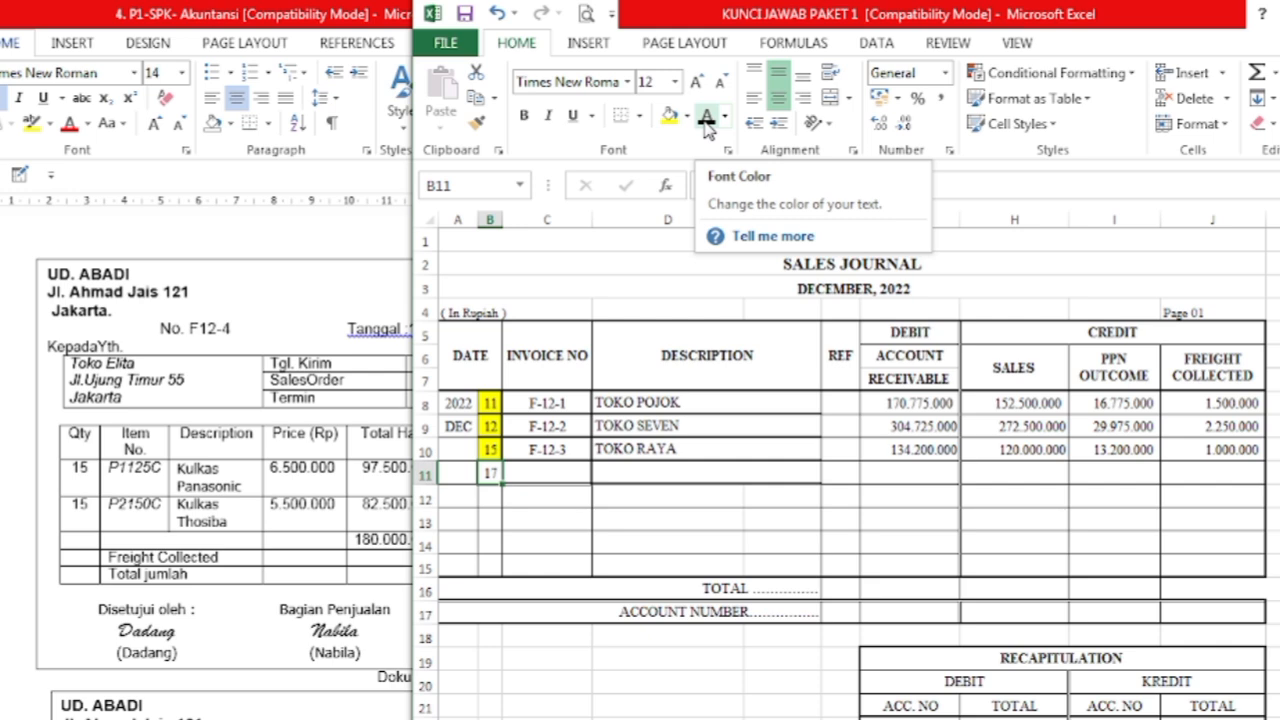
pyautogui.click(669, 115)
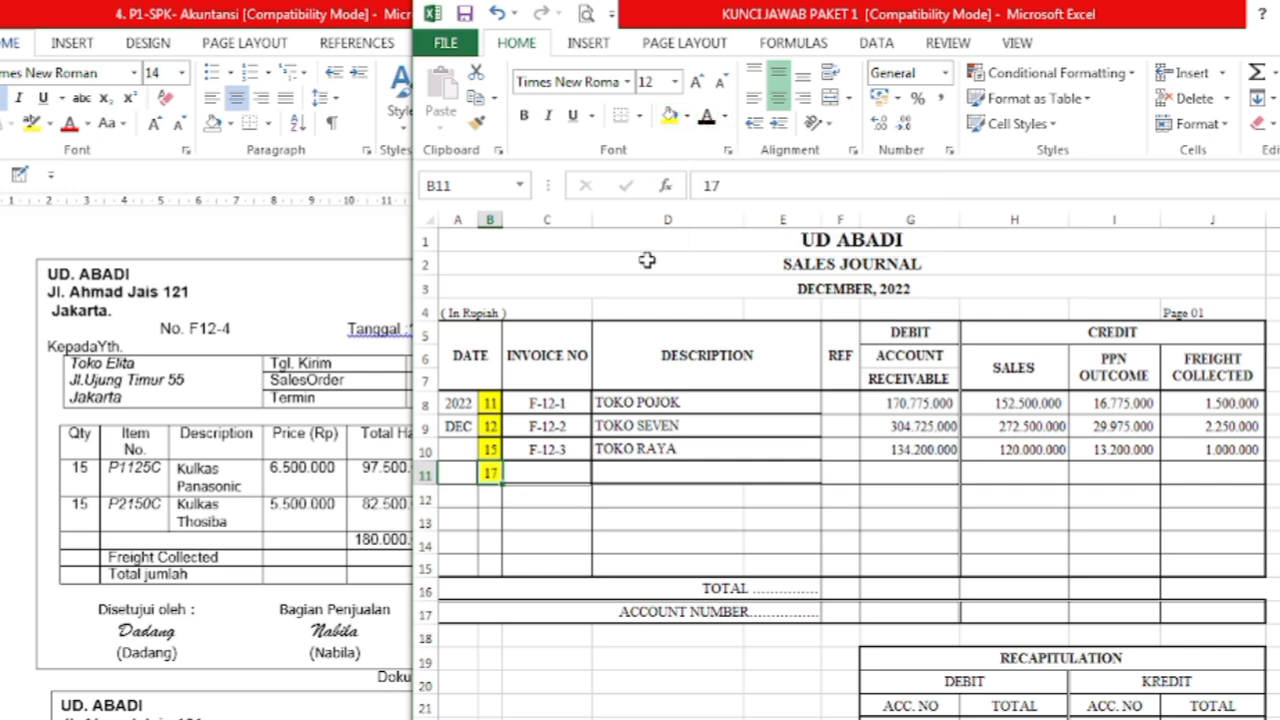
pyautogui.click(547, 472)
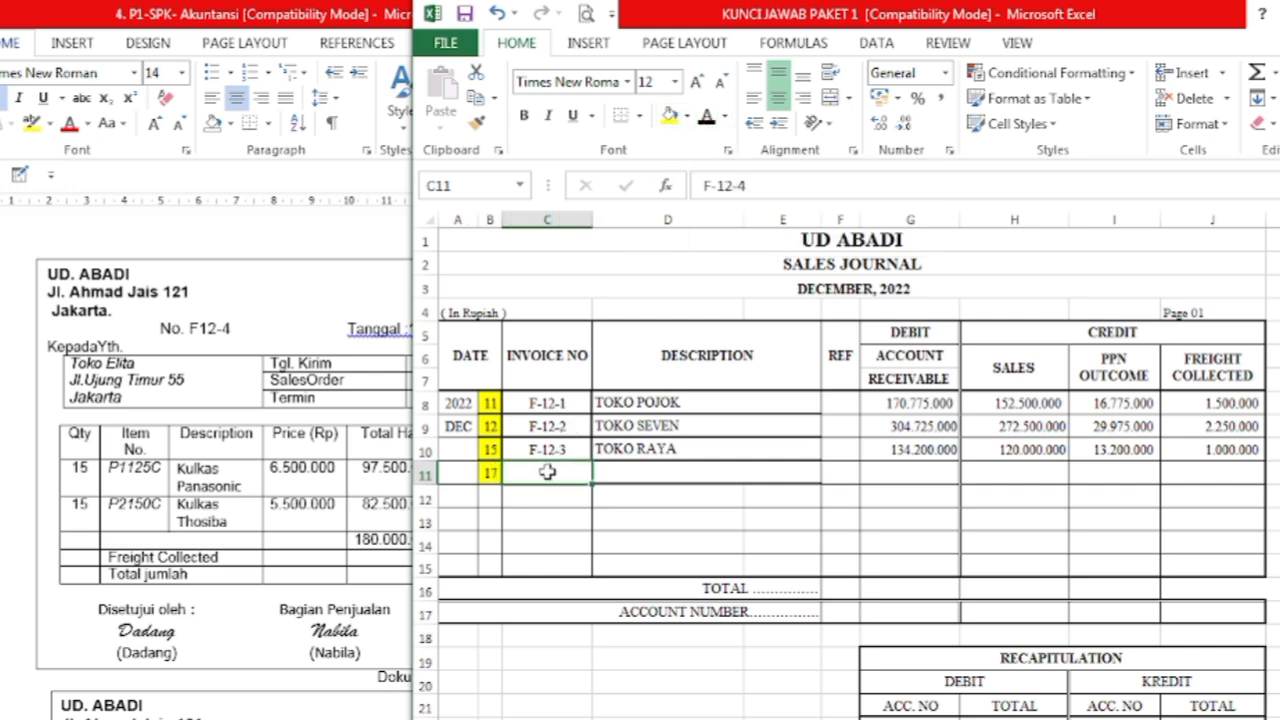
pyautogui.click(706, 116)
pyautogui.click(651, 469)
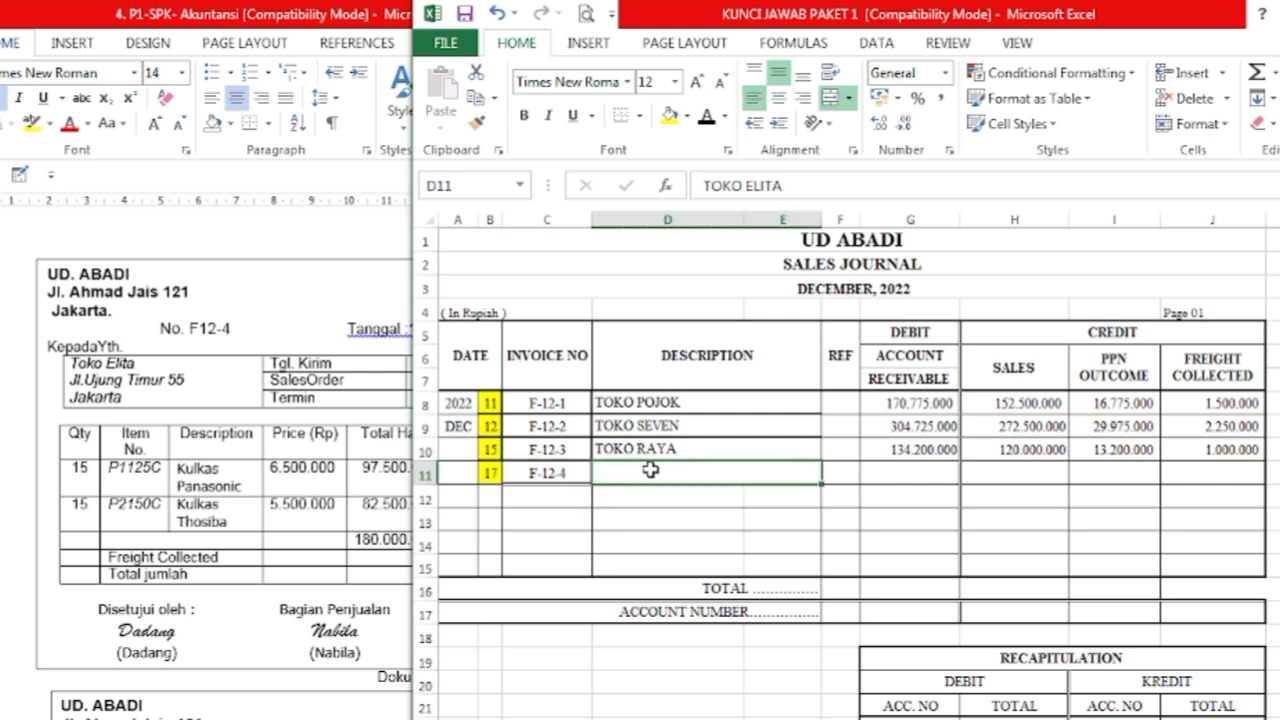
pyautogui.click(706, 116)
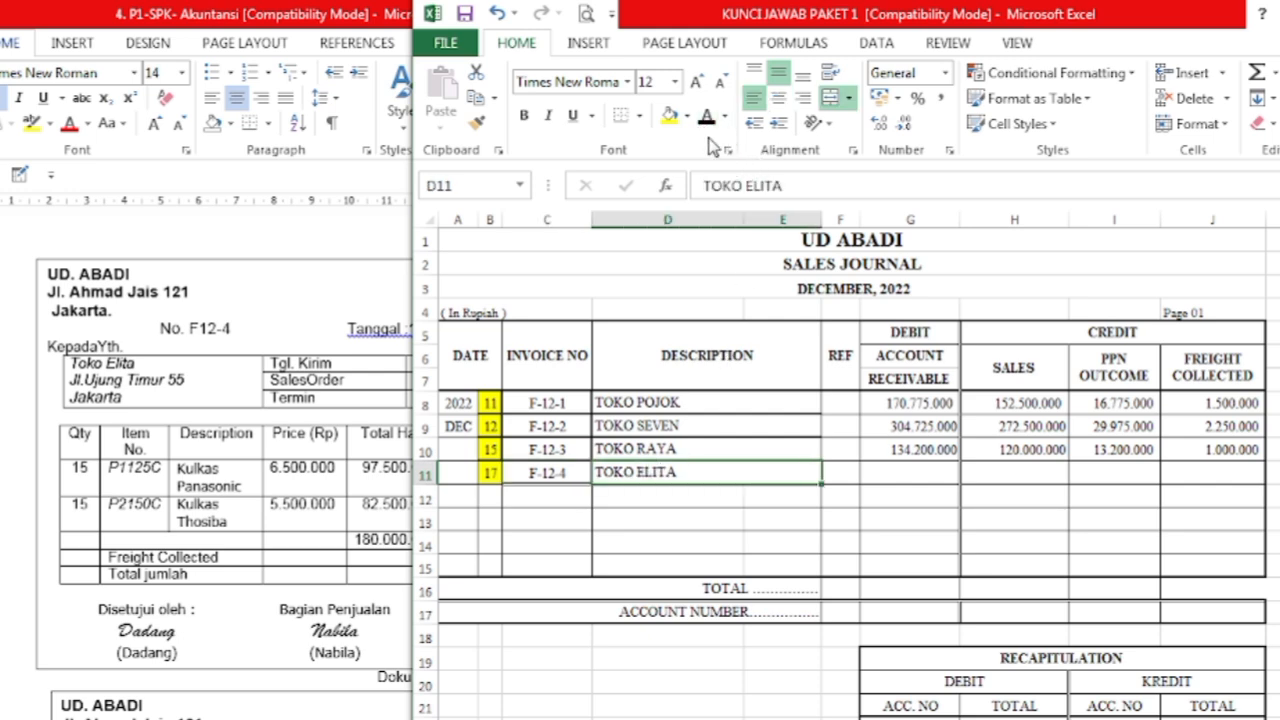
# Show the row 11 amounts in black font: account receivable 201.800.000, sales 180.000.000, PPN outcome 19.800.000 and freight collected 2.000.000
pyautogui.click(906, 480)
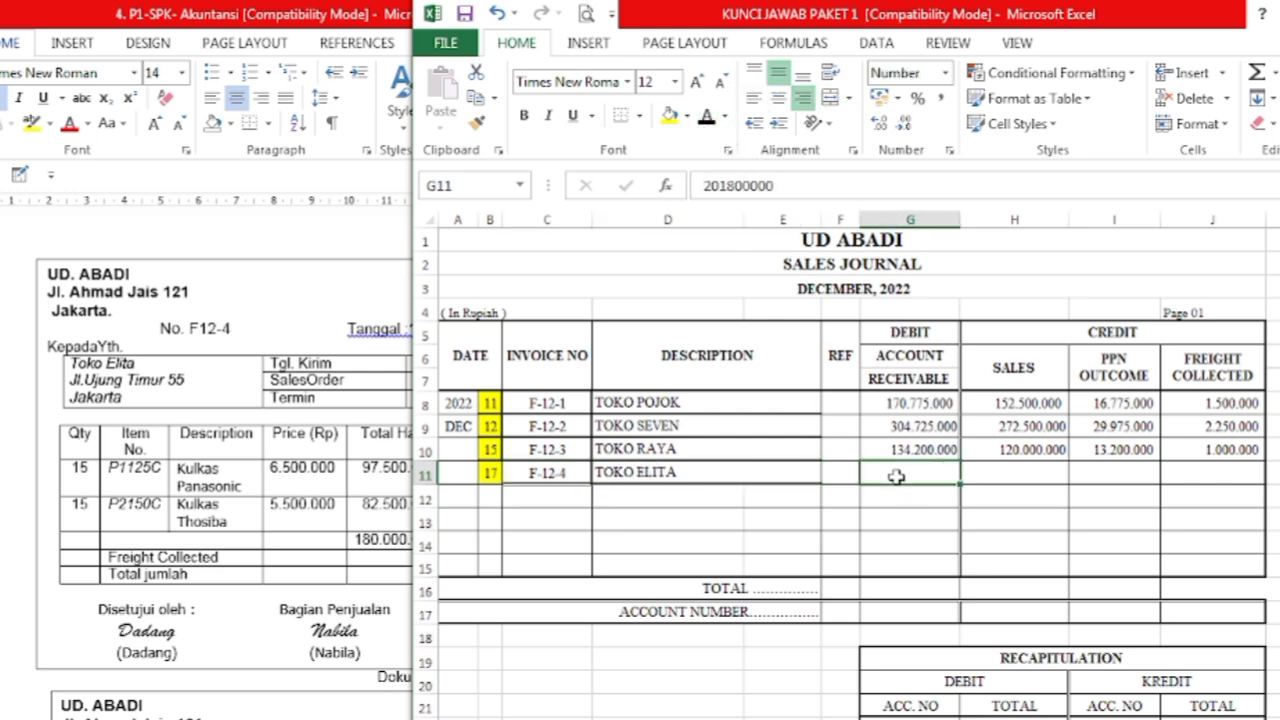
pyautogui.click(705, 124)
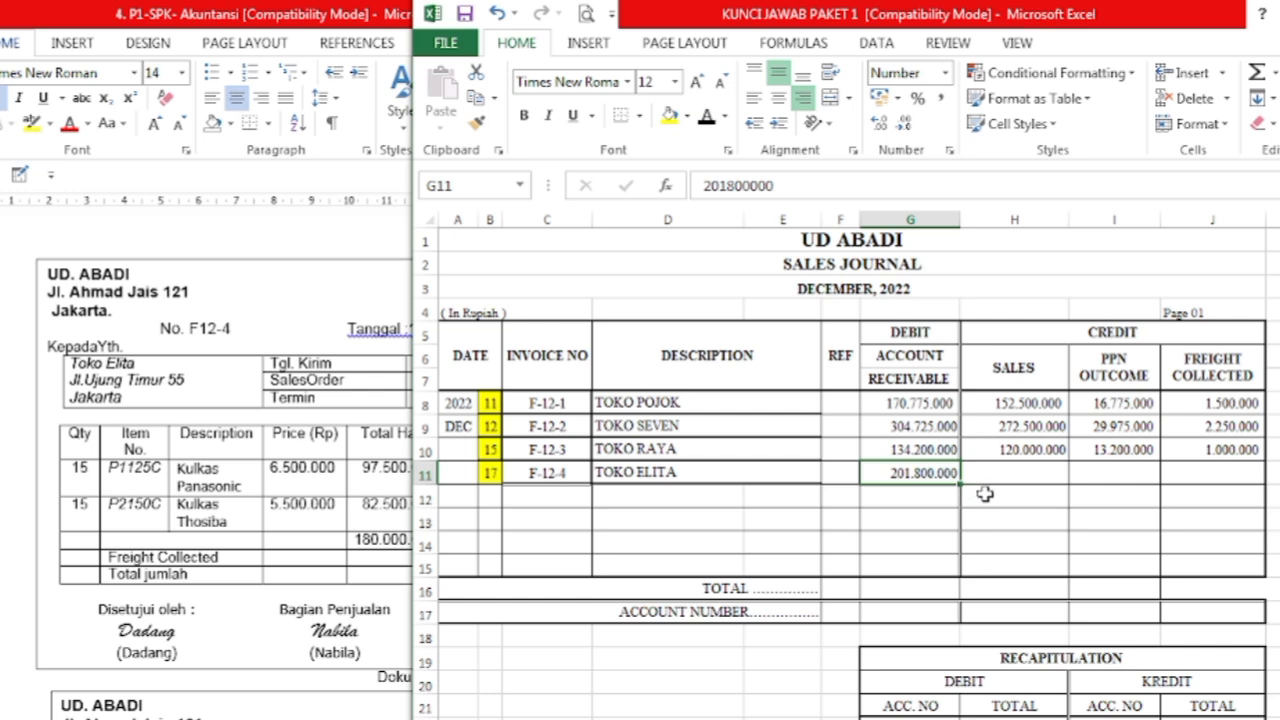
pyautogui.click(1017, 478)
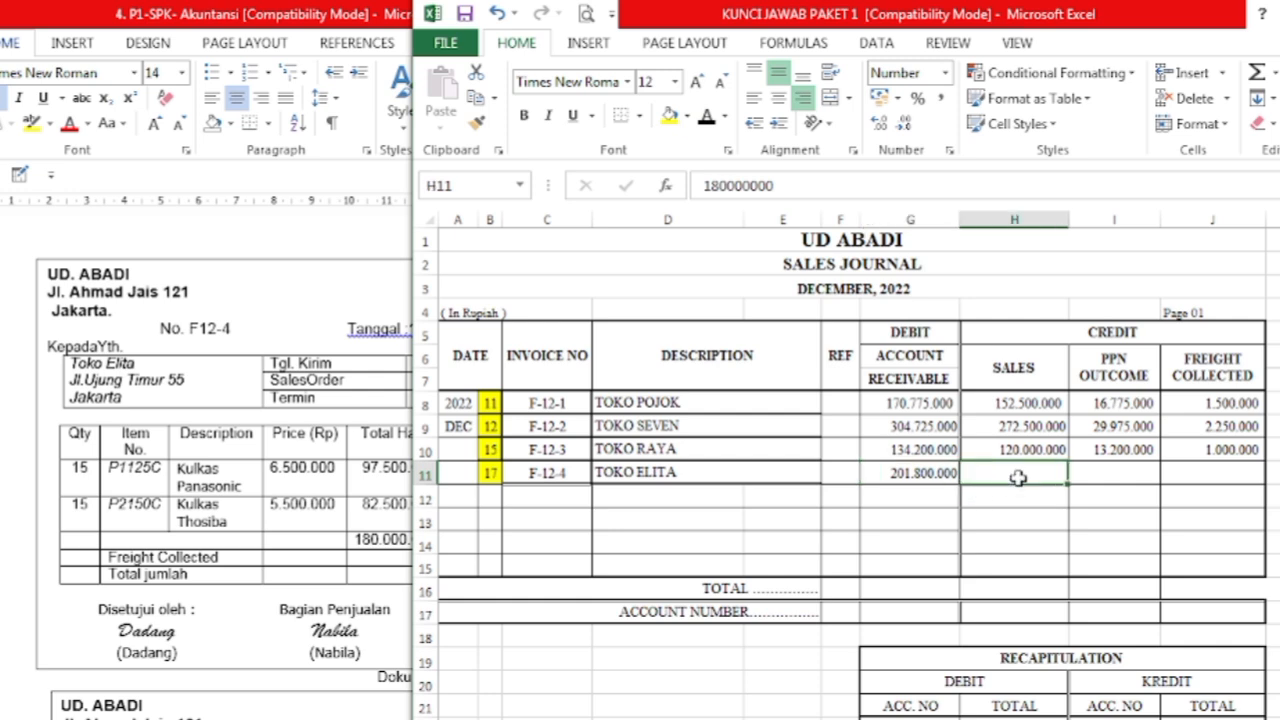
pyautogui.click(706, 118)
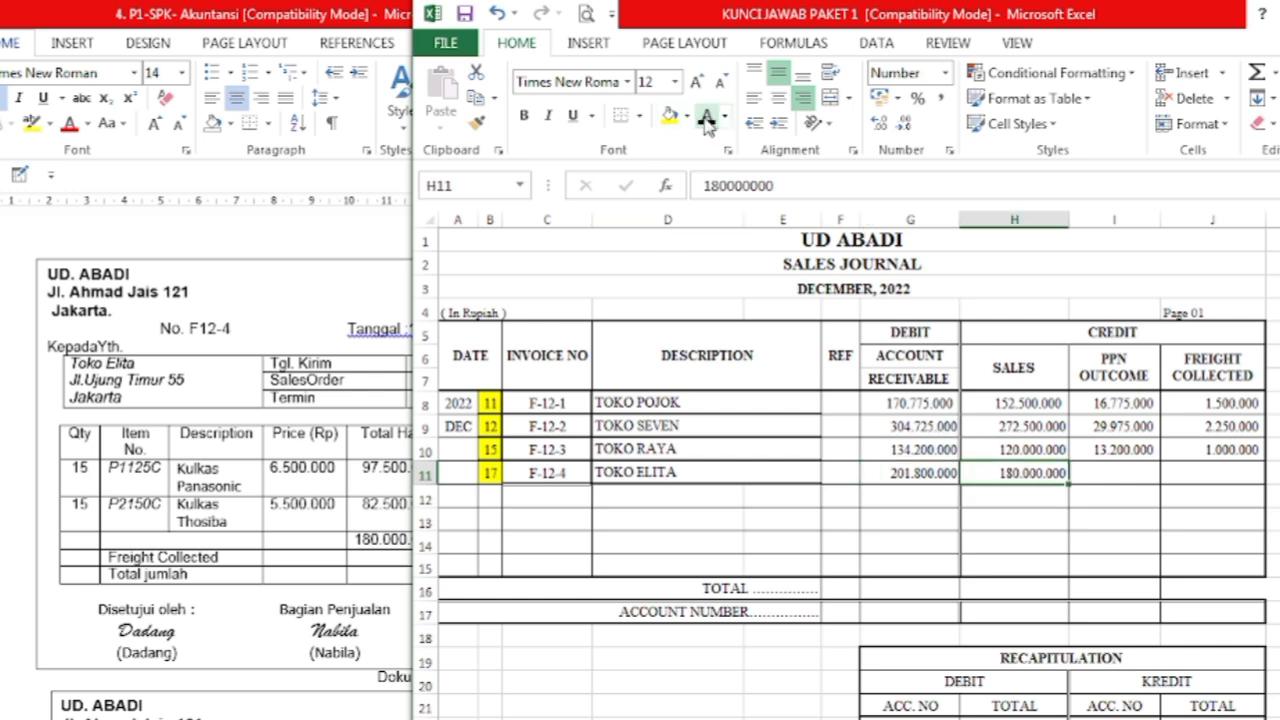
pyautogui.click(1115, 482)
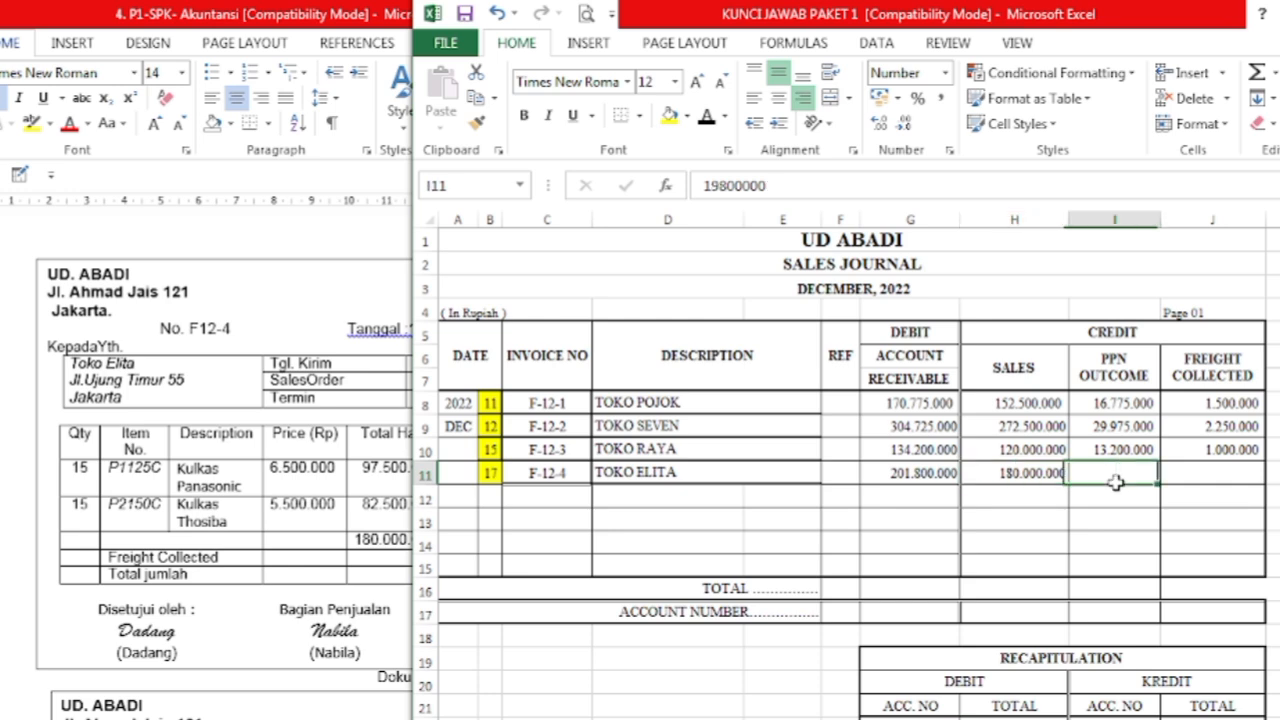
pyautogui.click(706, 117)
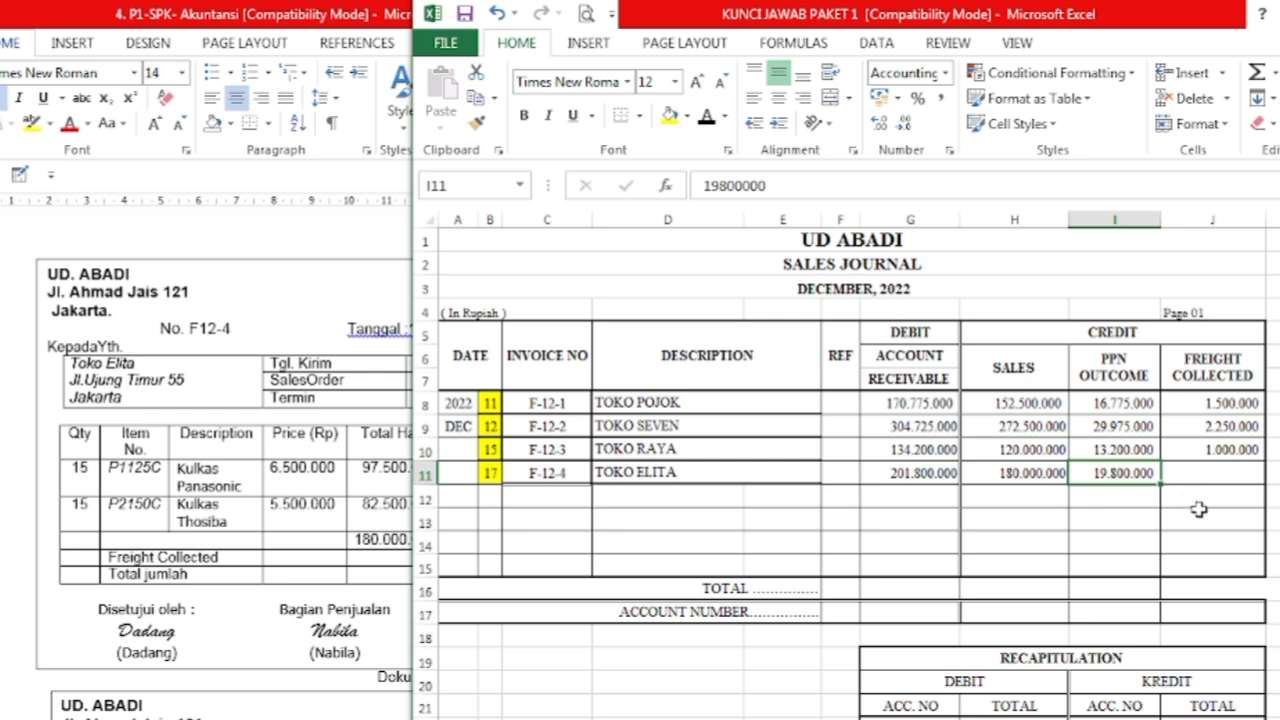
pyautogui.click(1182, 475)
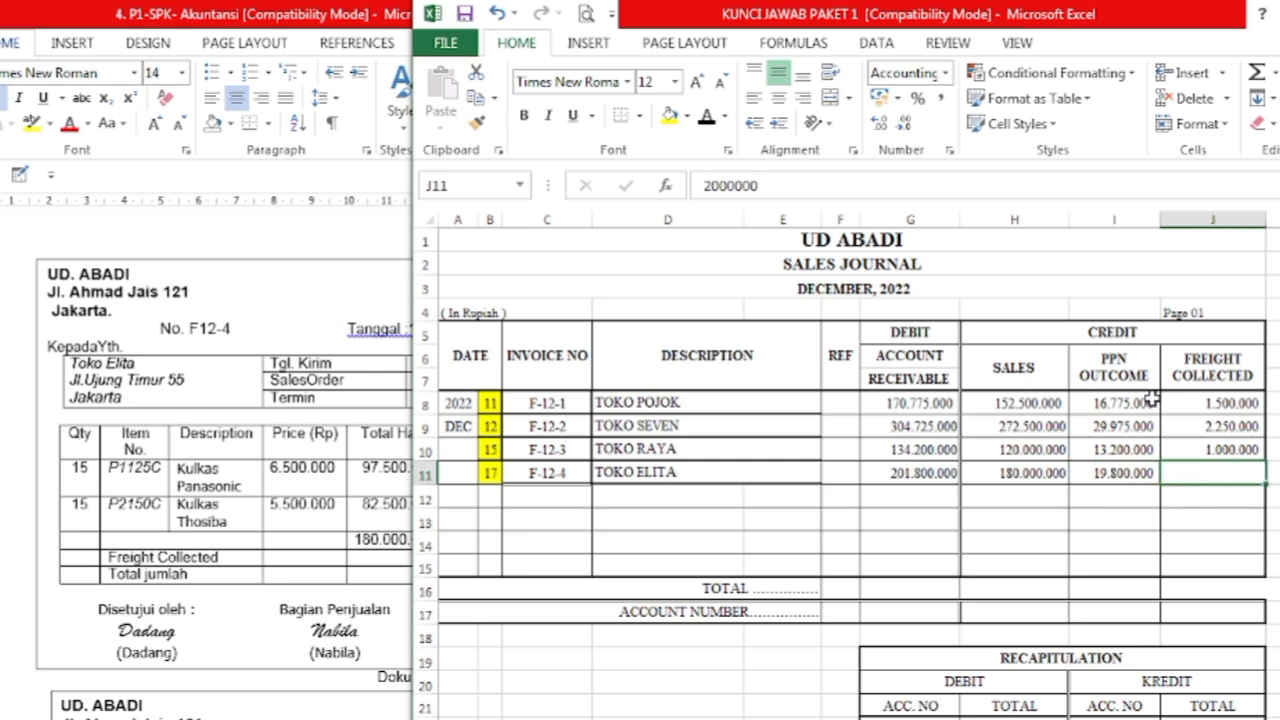
pyautogui.click(707, 116)
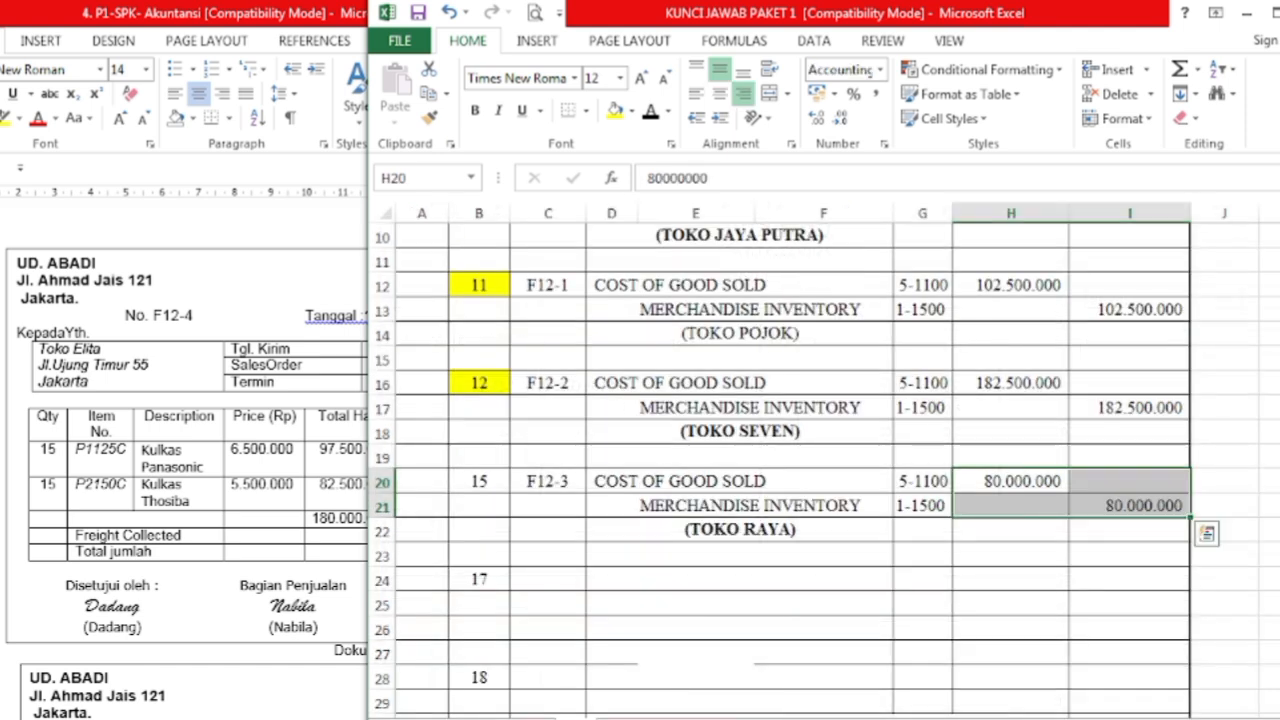
# Highlight date 17 in B24 of the general journal yellow and show invoice number F12-4 in C24 in black font
pyautogui.scroll(-2, 662, 421)
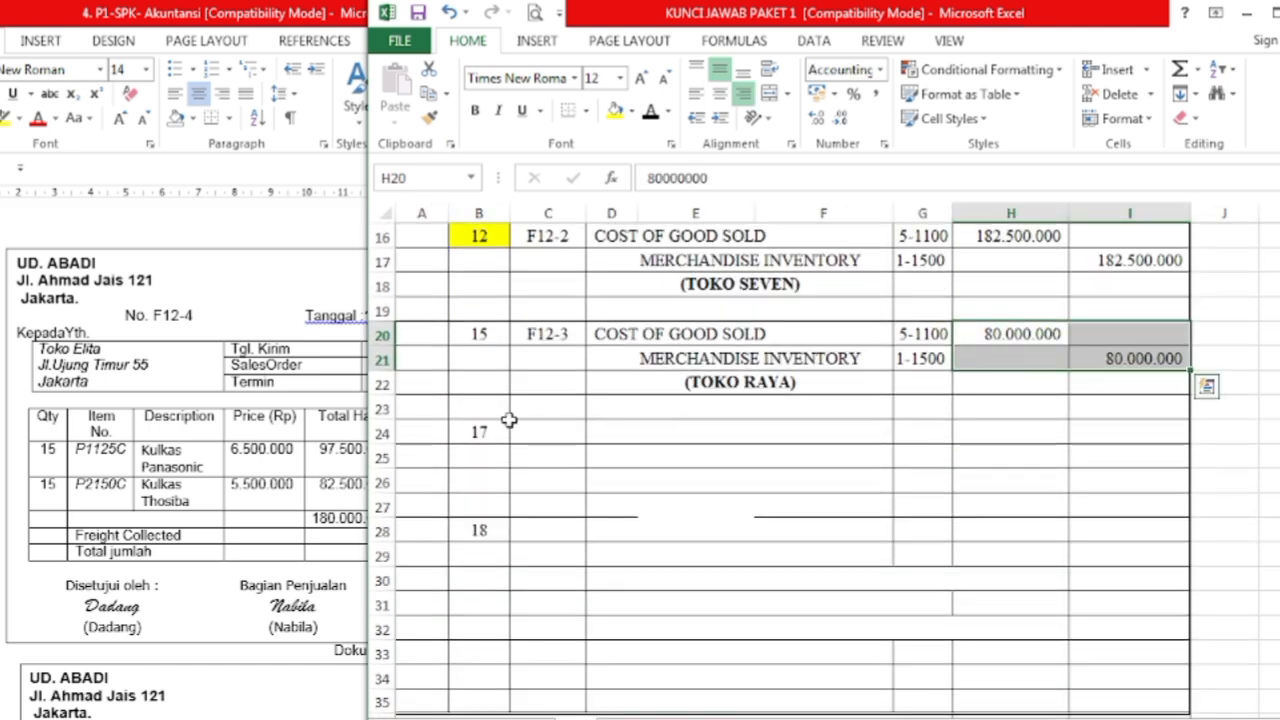
pyautogui.click(478, 431)
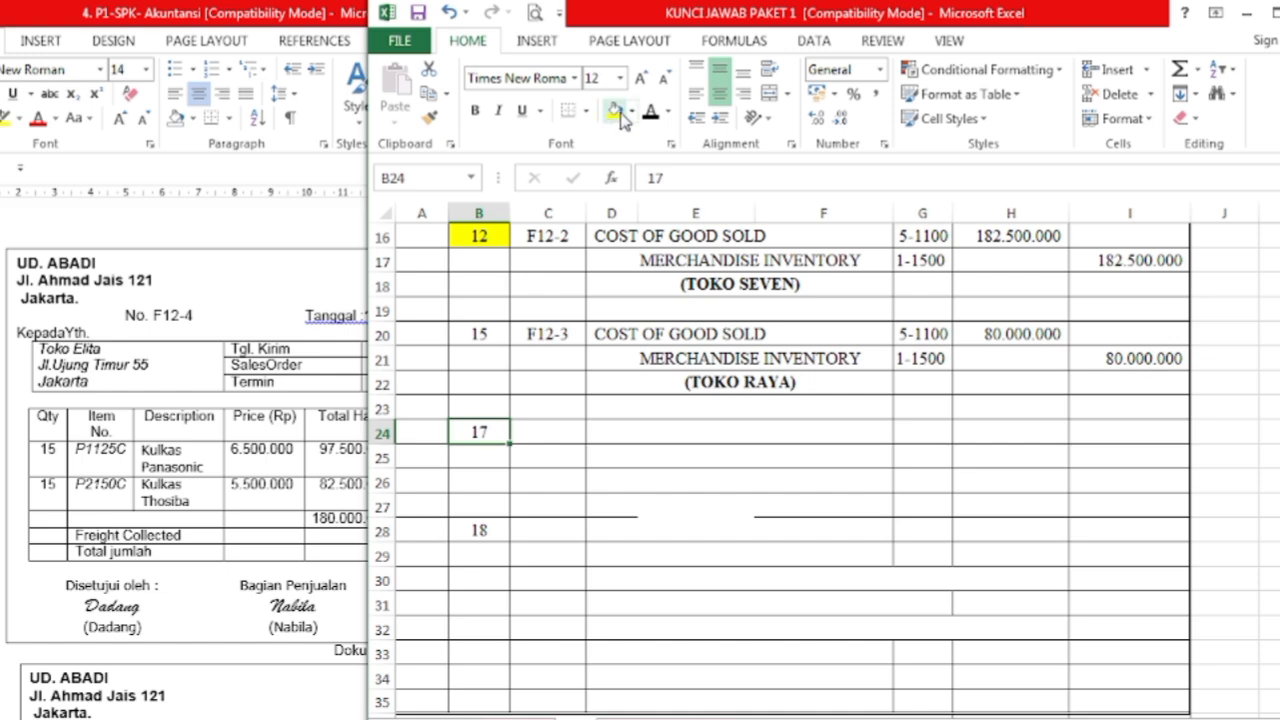
pyautogui.click(614, 110)
pyautogui.click(557, 434)
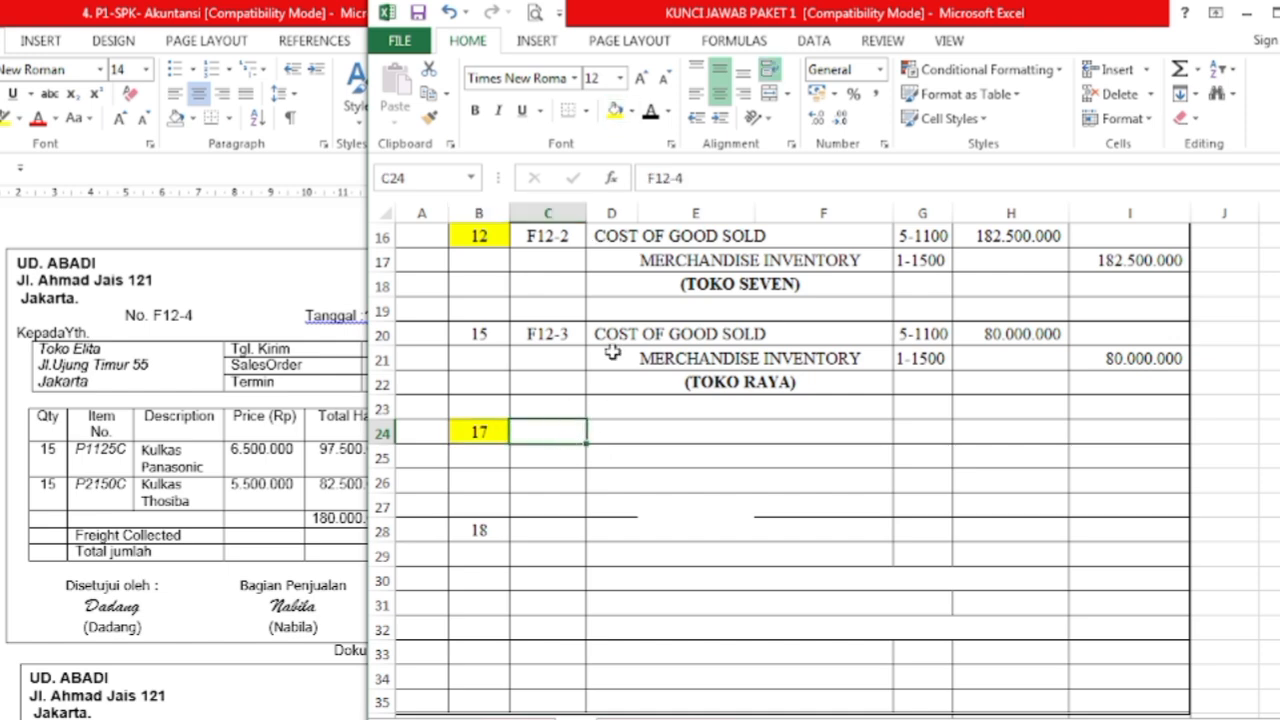
pyautogui.click(650, 112)
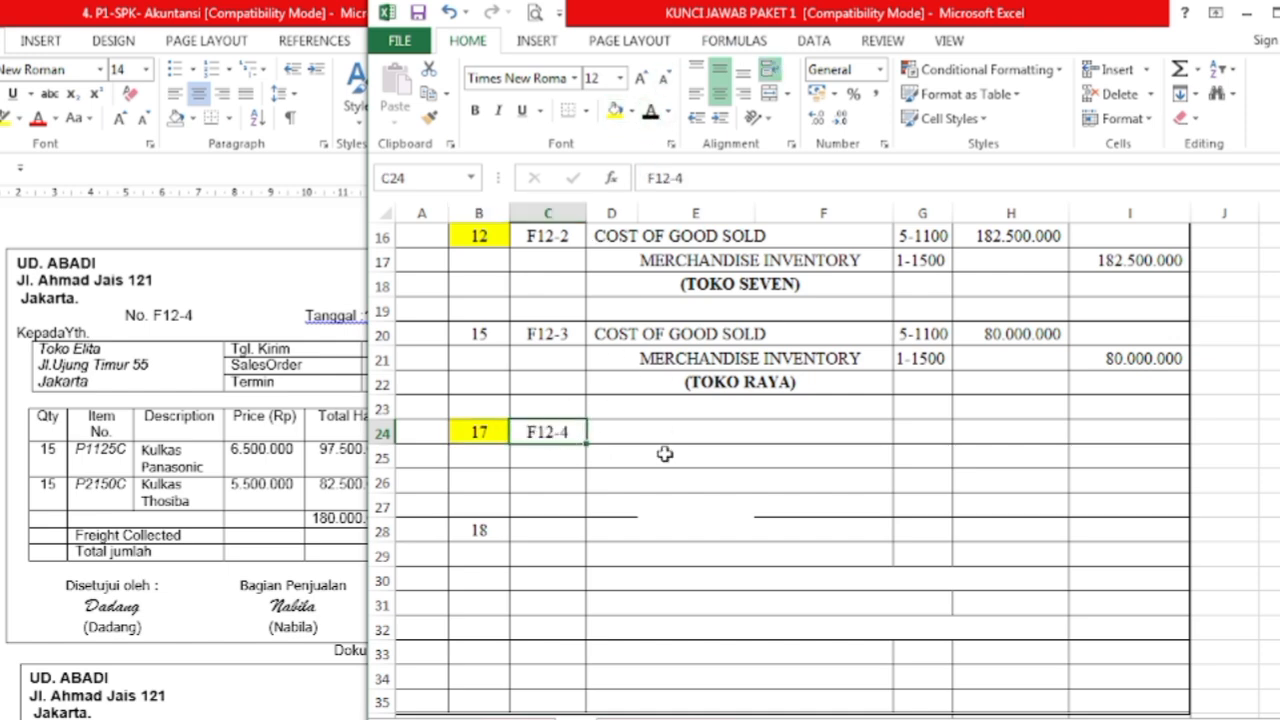
# Show descriptions COST OF GOOD SOLD, MERCHANDISE INVENTORY and (TOKO ELITA) in D24:F26 and account codes 5-1100 and 1-1500 in G24:G25 in black font
pyautogui.moveTo(622, 432); pyautogui.dragTo(806, 506)
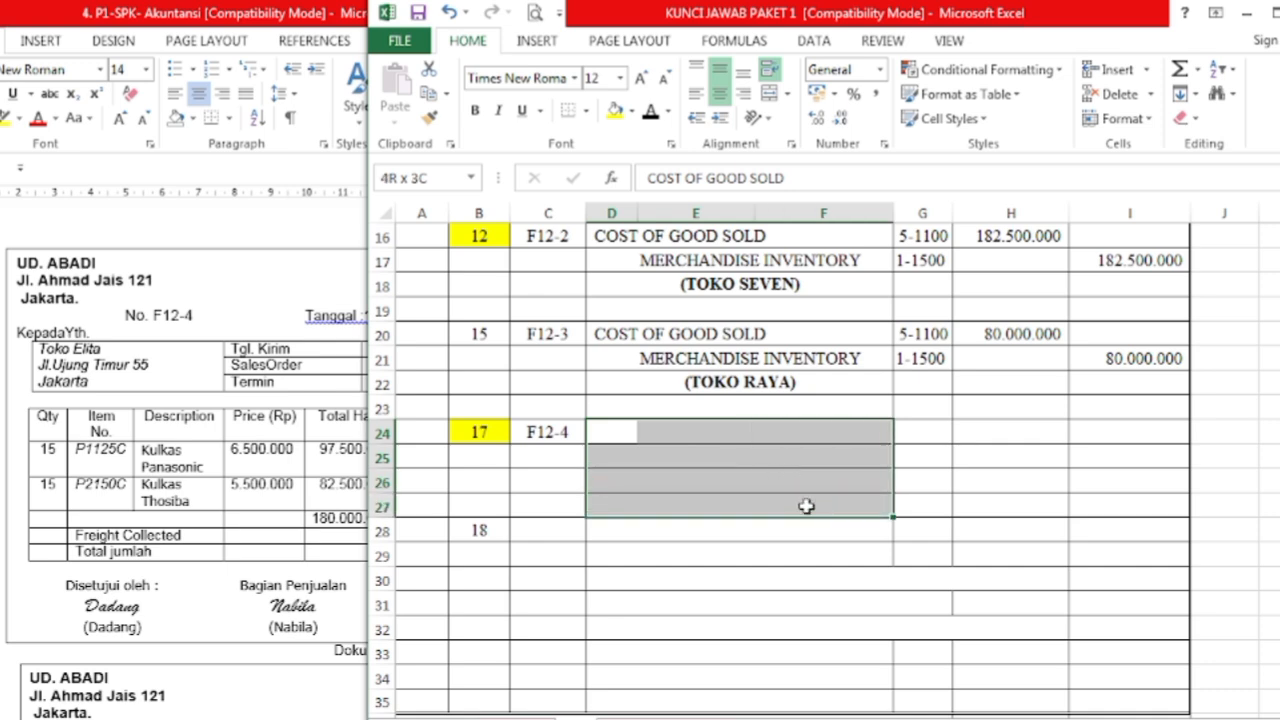
pyautogui.click(652, 112)
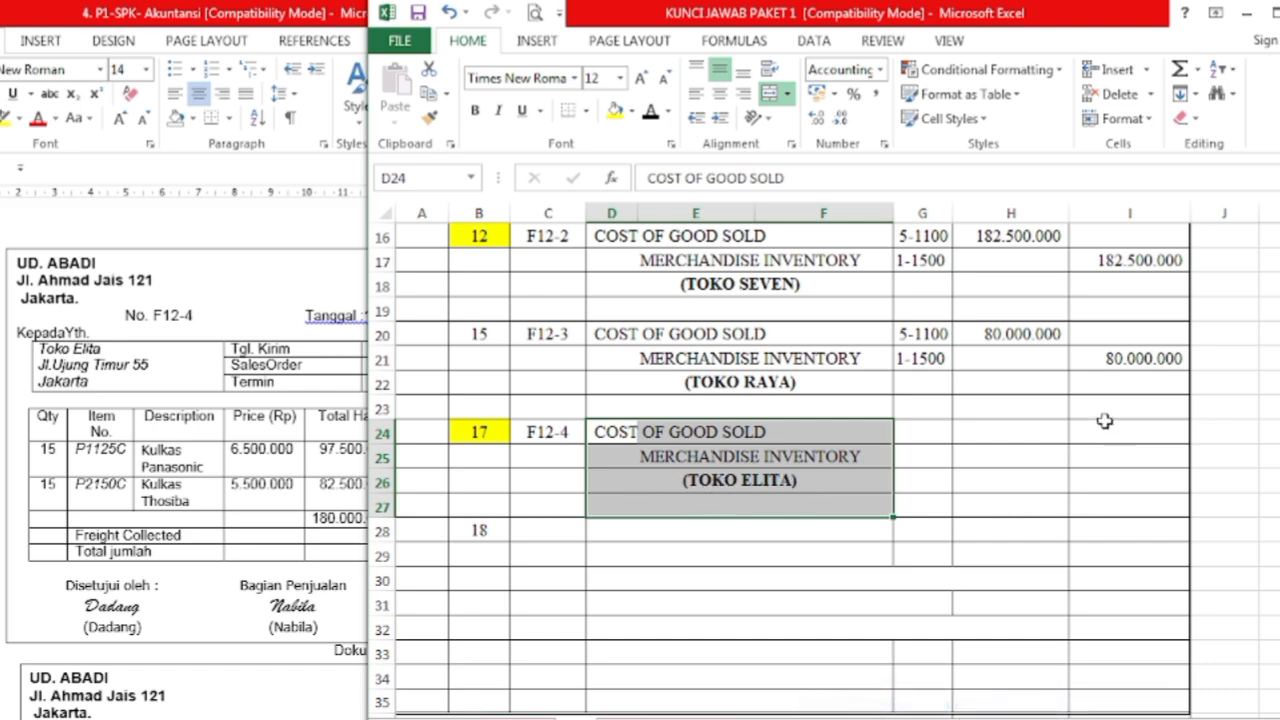
pyautogui.moveTo(929, 424); pyautogui.dragTo(929, 457)
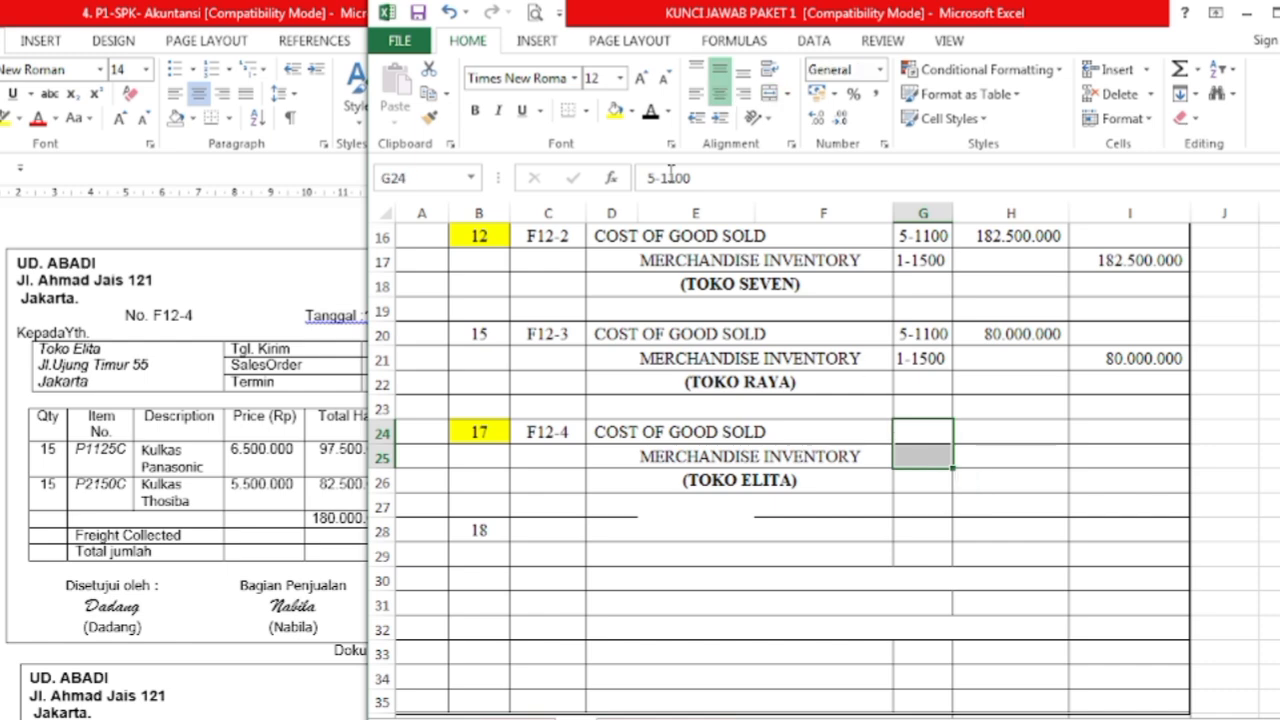
pyautogui.hotkey('ctrl', 'v')
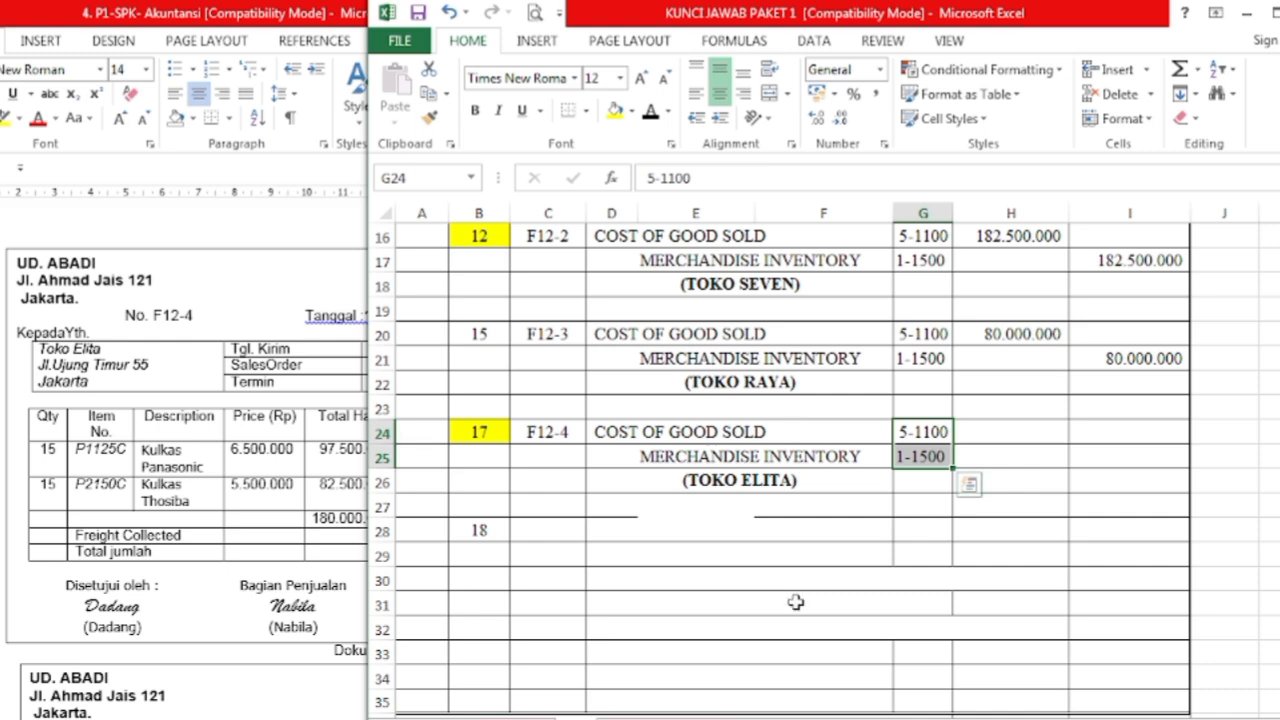
# Highlight TOKO ELITA's OUT total in J17 of the Kulkas Panasonic inventory card yellow
pyautogui.click(757, 719)
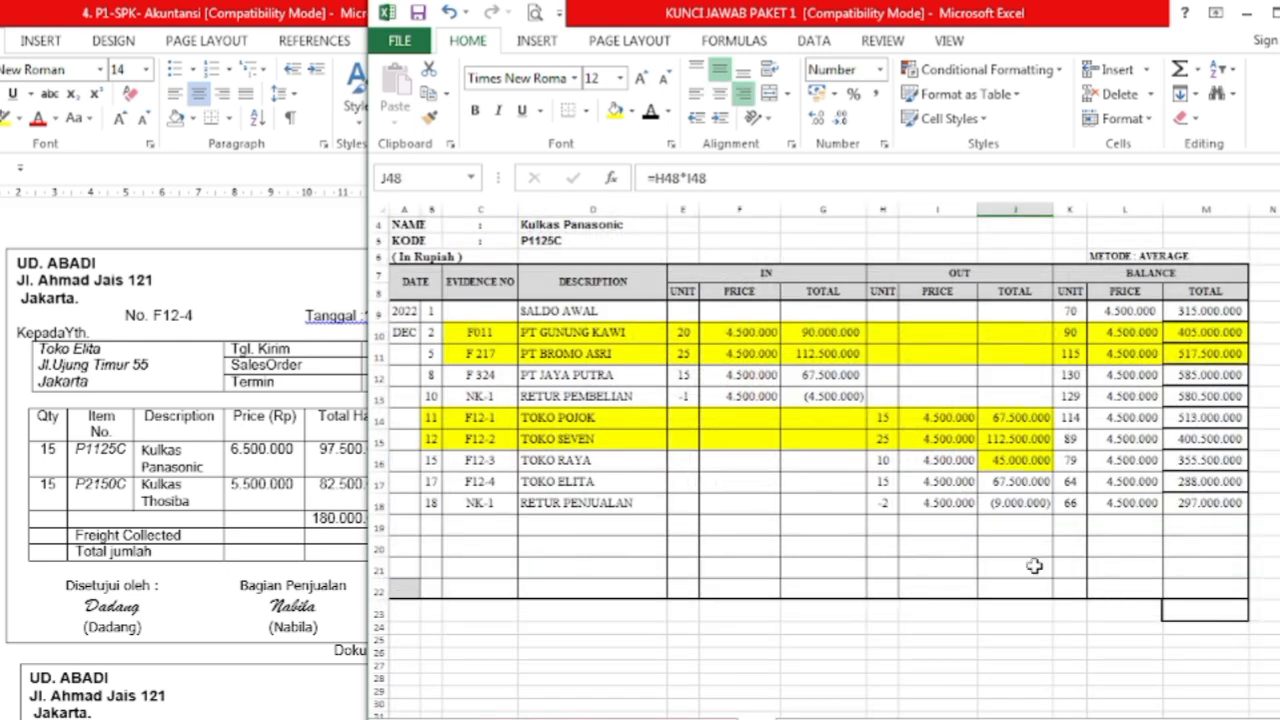
pyautogui.click(1012, 482)
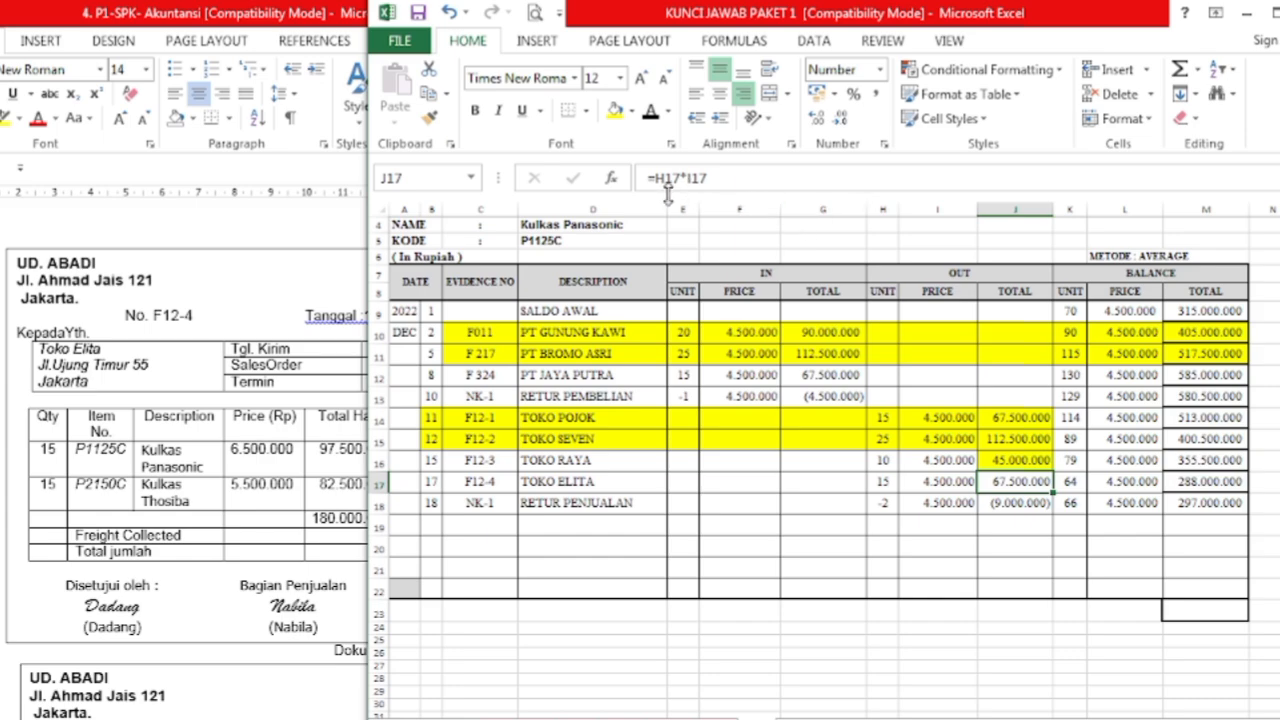
pyautogui.scroll(1, 668, 200)
pyautogui.click(620, 110)
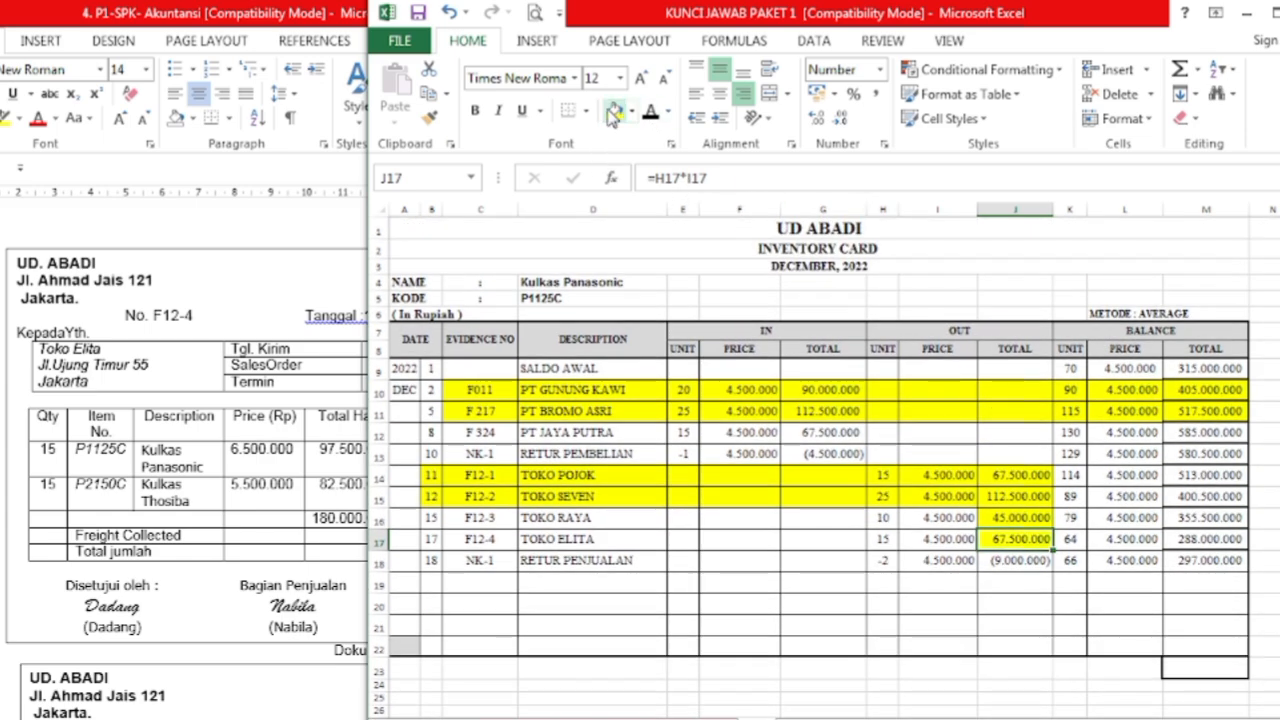
# Highlight the OUT total of the 17 December TOKO ELITA row on the Kulkas Toshiba inventory card in yellow
pyautogui.scroll(-10, 1000, 570)
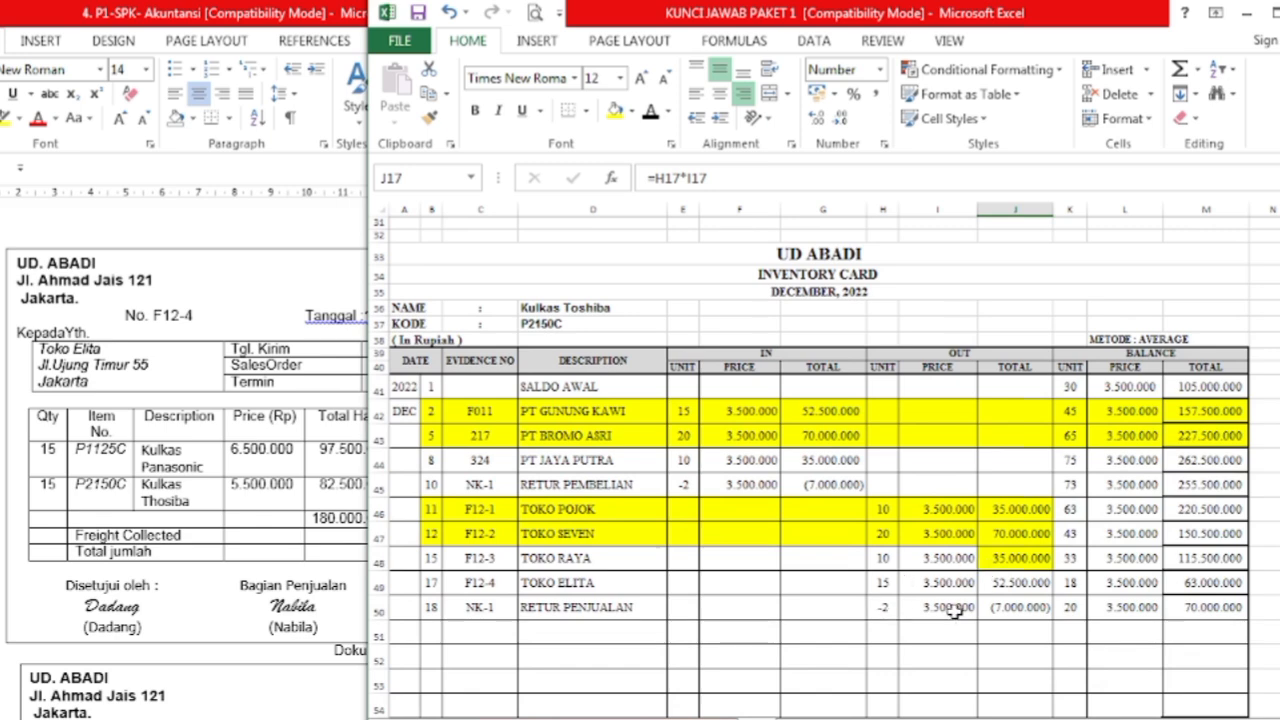
pyautogui.click(1010, 585)
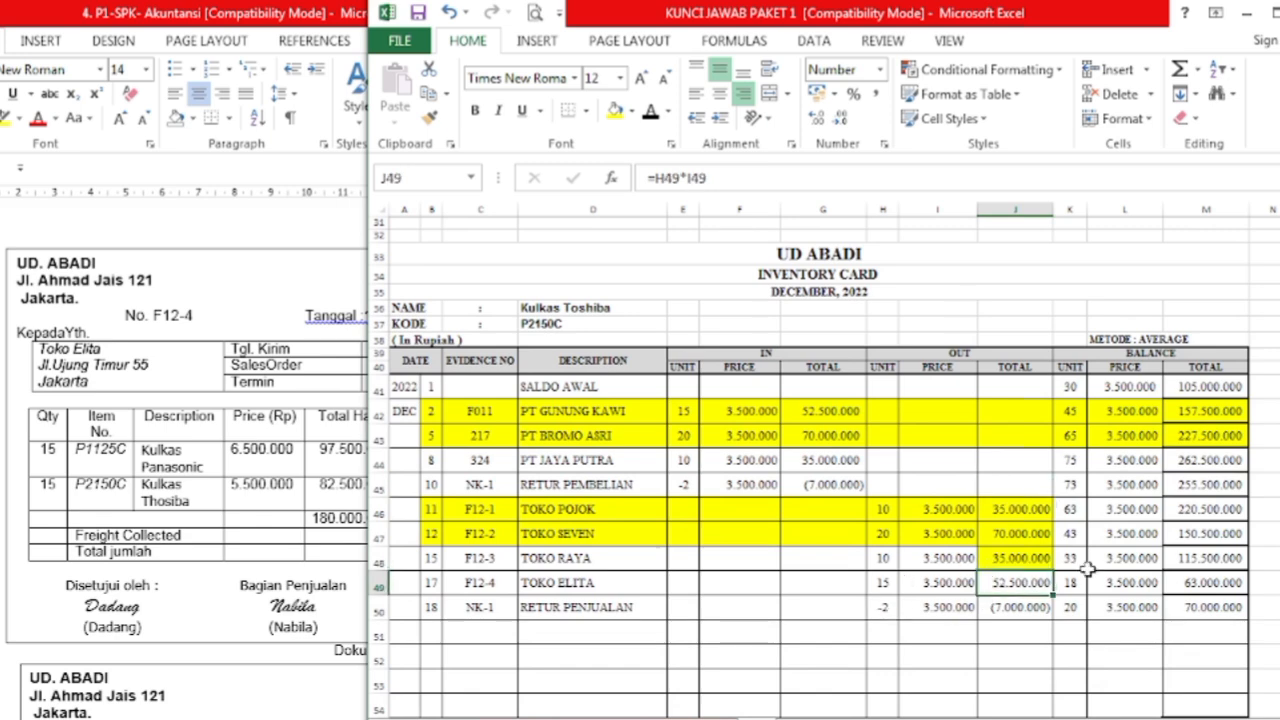
pyautogui.click(614, 111)
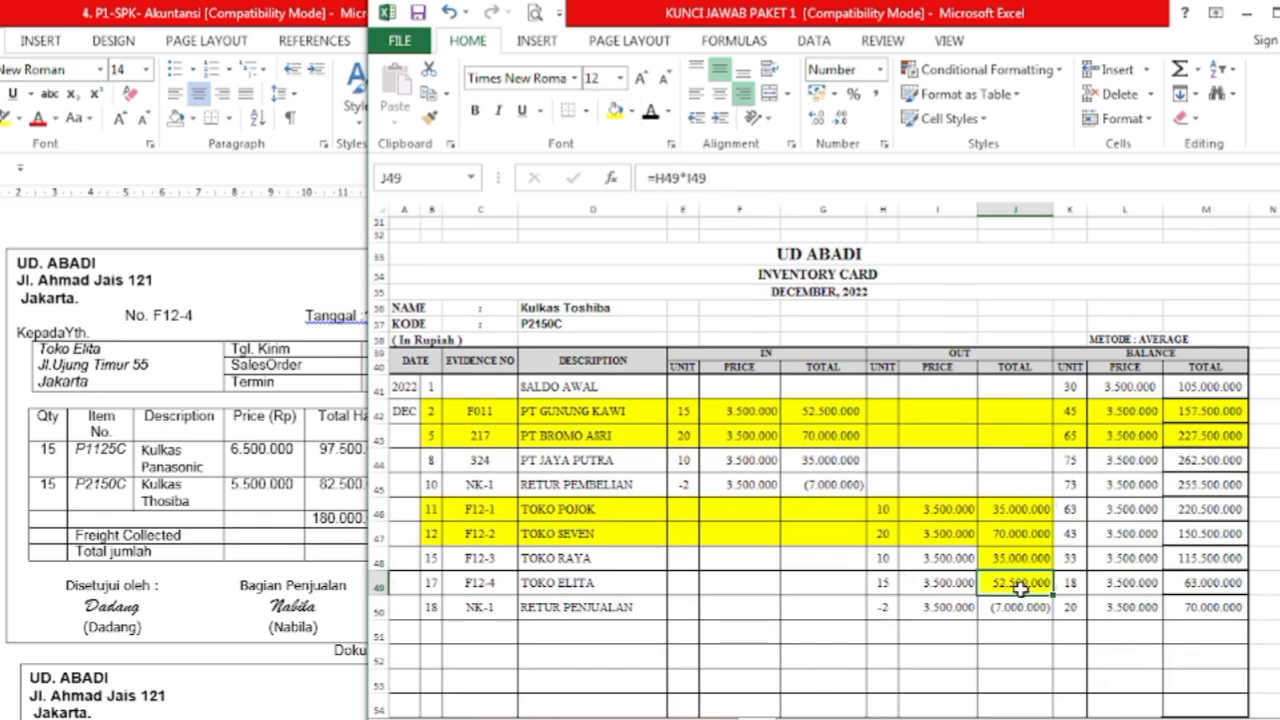
pyautogui.scroll(7, 1020, 590)
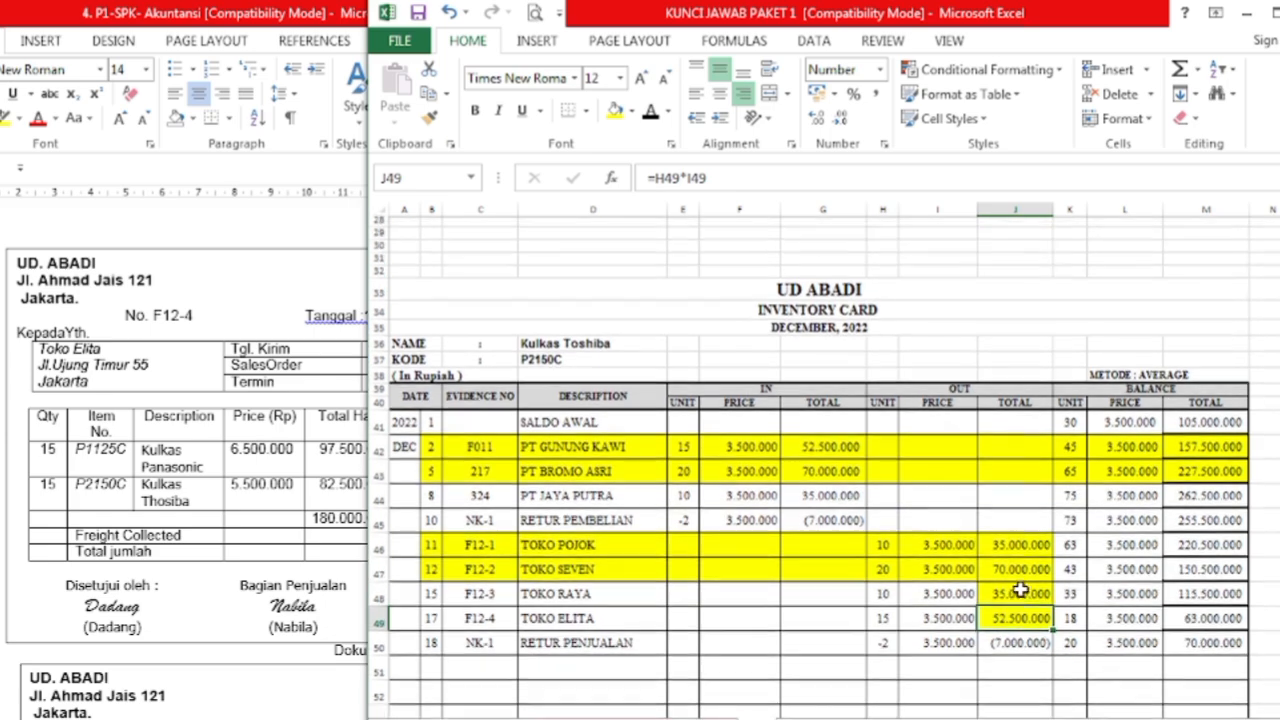
# Reveal the TOKO ELITA debit and credit amounts in H24:I25 of the journal by making their text black
pyautogui.scroll(2, 1017, 592)
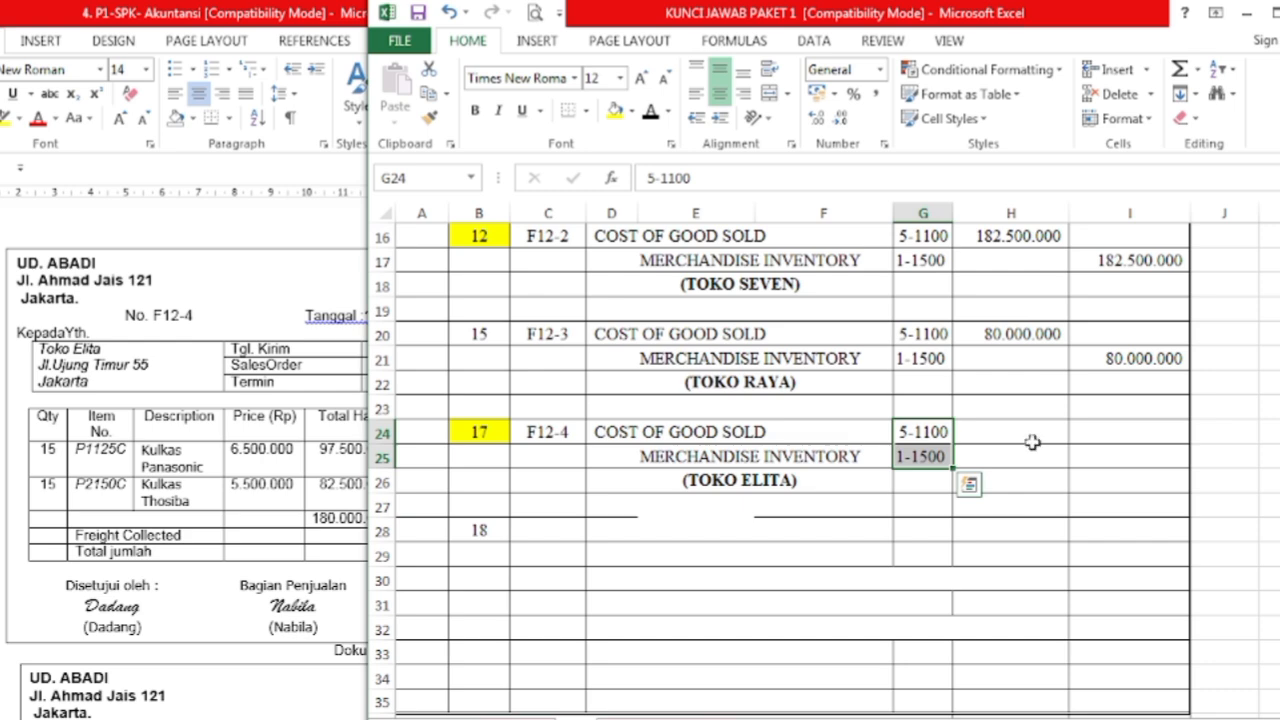
pyautogui.moveTo(1032, 442); pyautogui.dragTo(1123, 464)
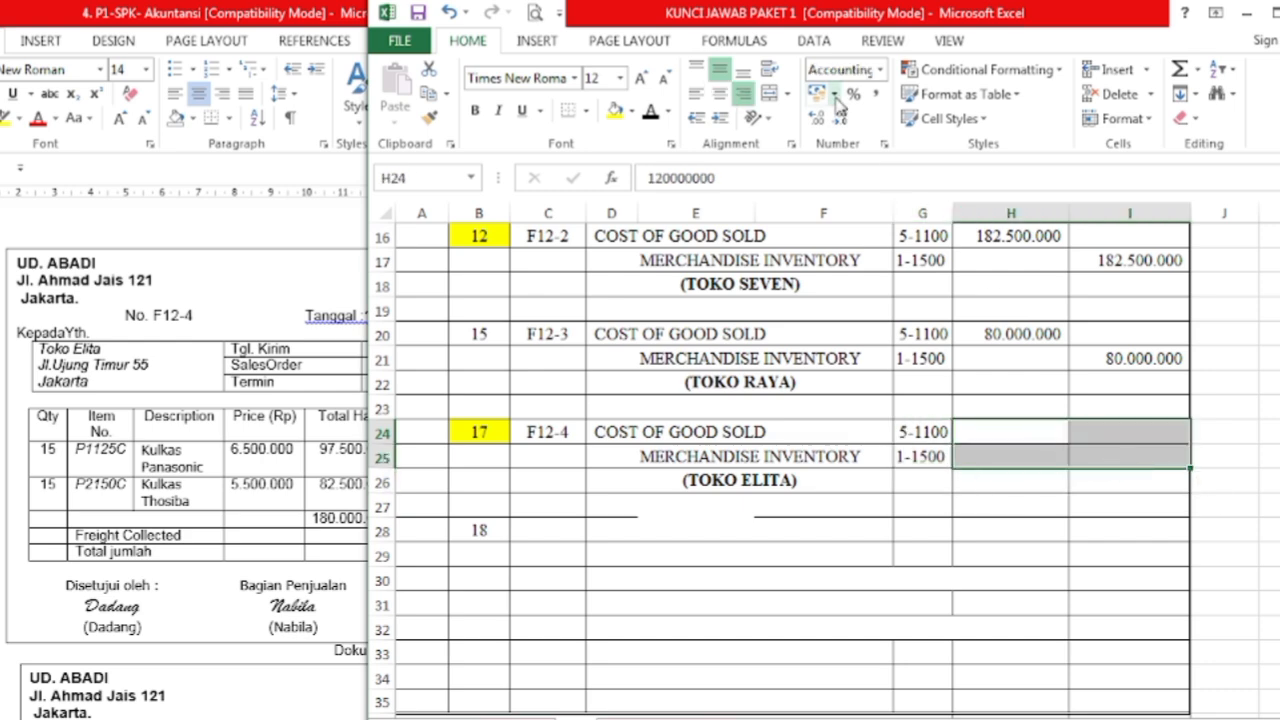
pyautogui.click(652, 111)
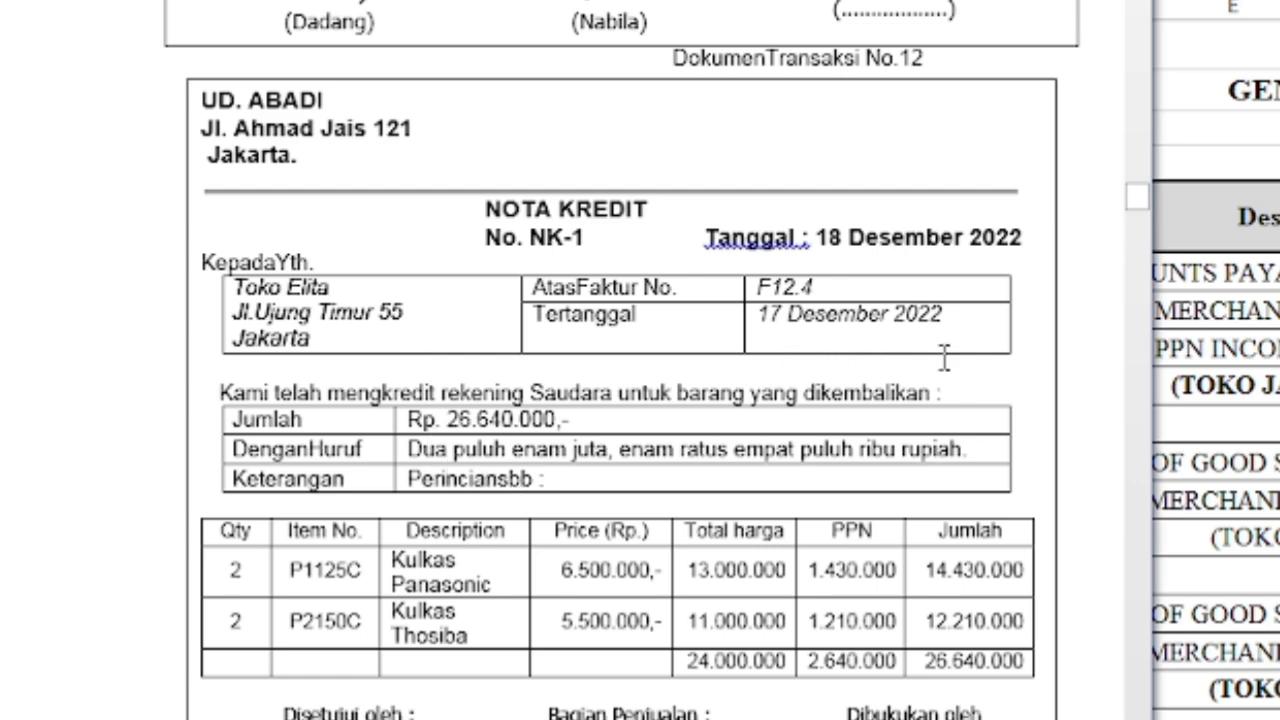
# Review credit note NK-1, and reveal the 18 December entry's invoice number and first three account names in journal cells C28:F30 with black text
pyautogui.scroll(-1, 759, 443)
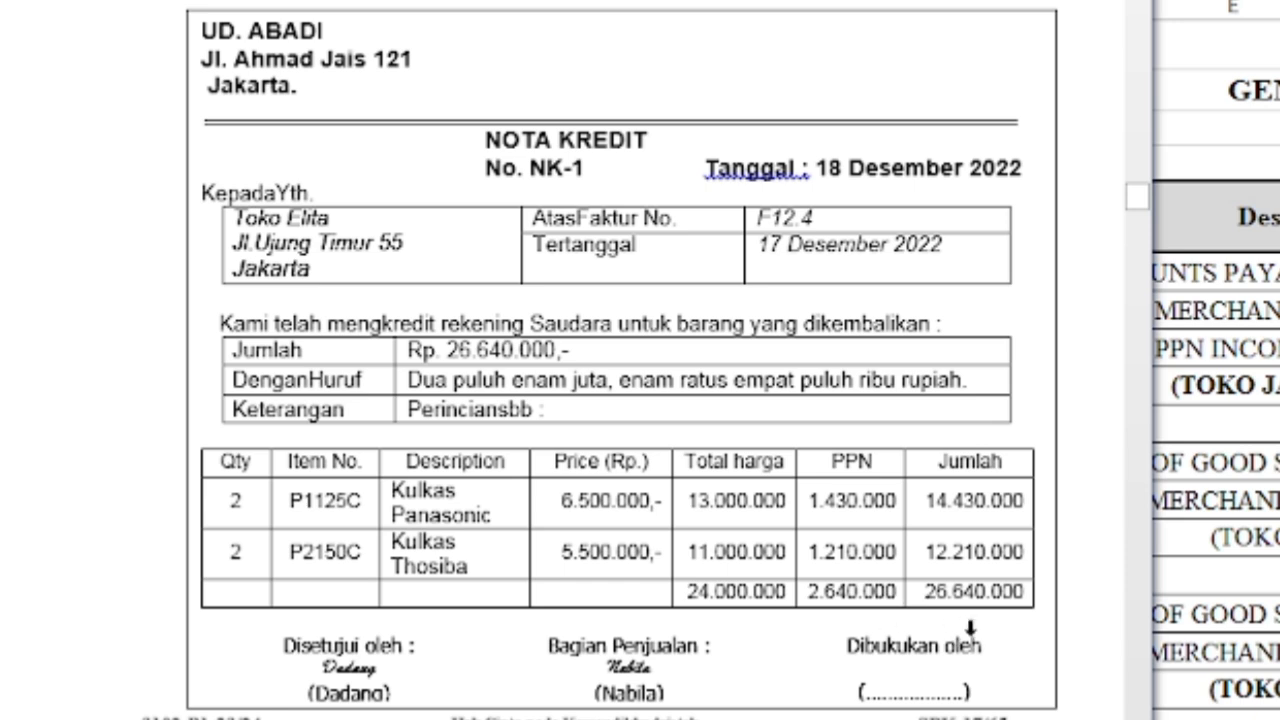
pyautogui.click(1270, 590)
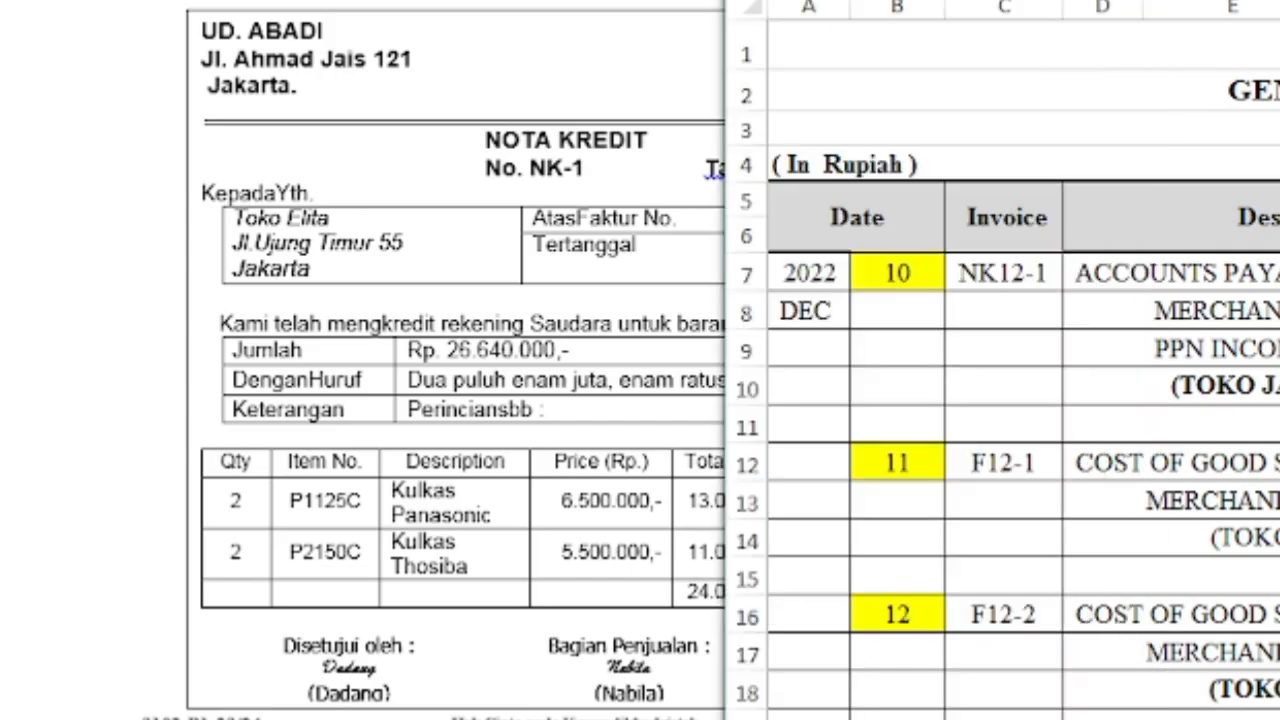
pyautogui.scroll(-6, 942, 368)
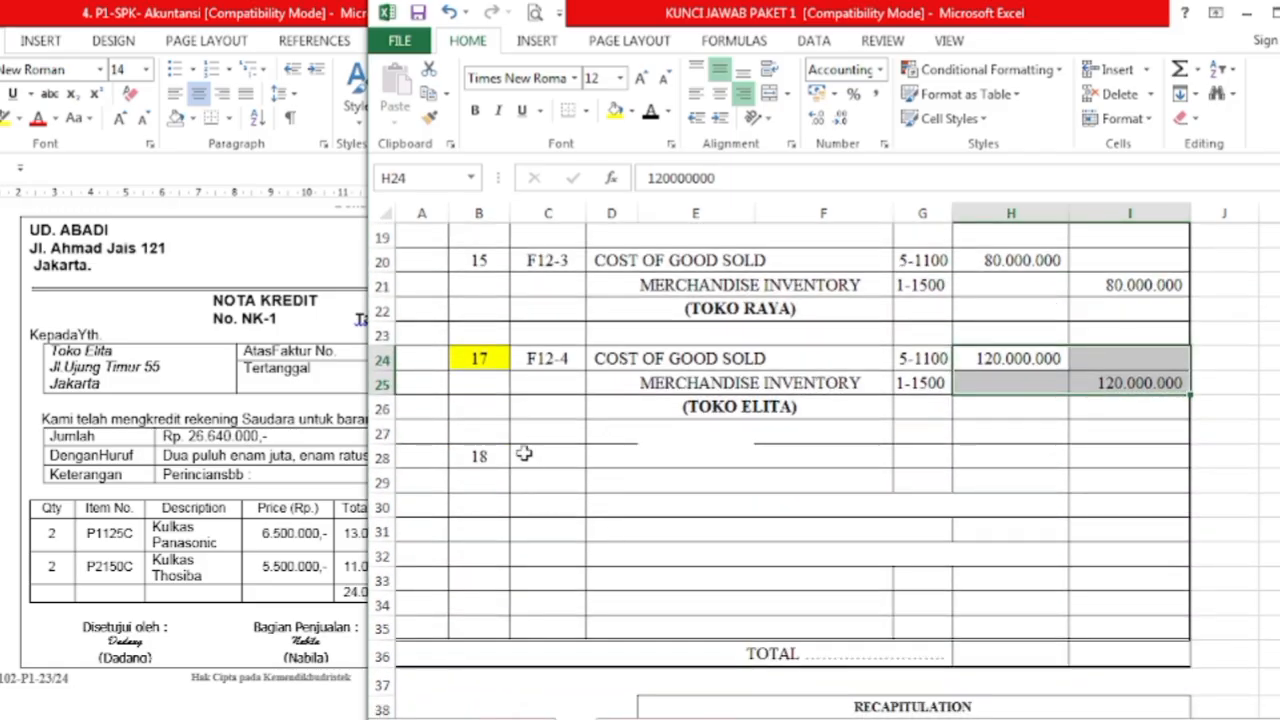
pyautogui.moveTo(524, 454); pyautogui.dragTo(853, 515)
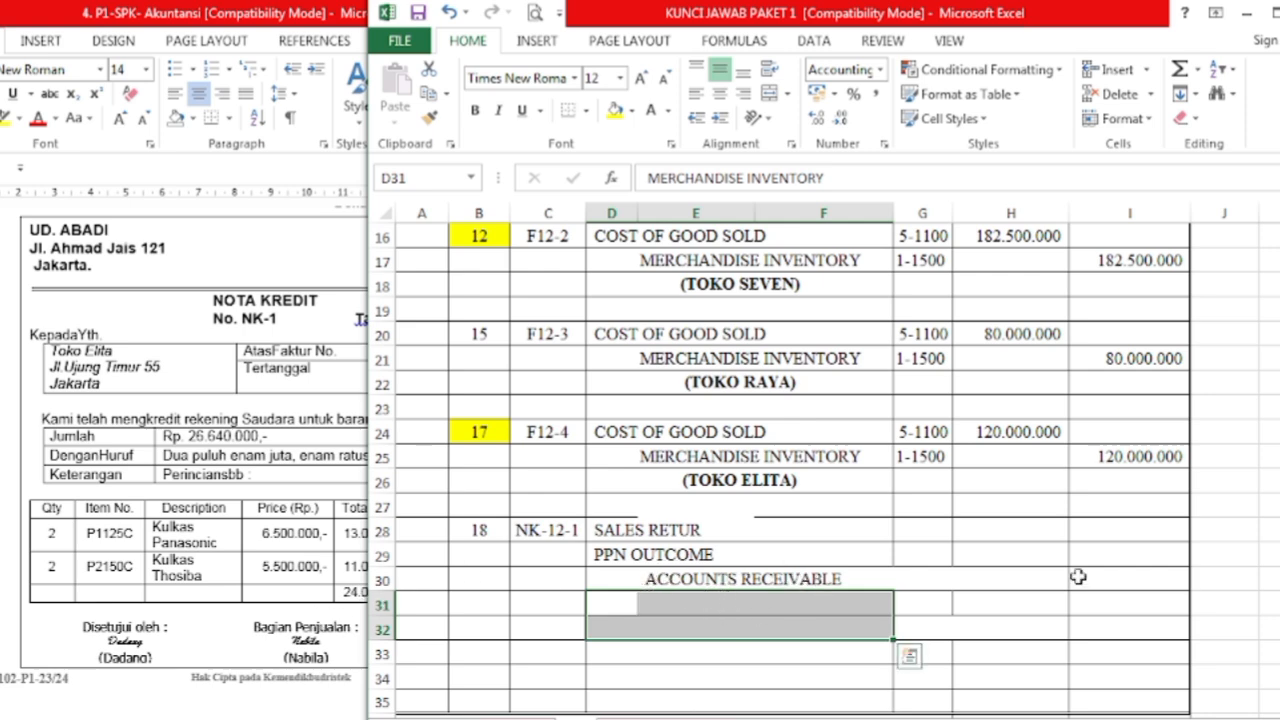
# Reveal the account codes for sales return, PPN outcome and accounts receivable in G28:G30 using the Automatic font color
pyautogui.moveTo(930, 530); pyautogui.dragTo(928, 578)
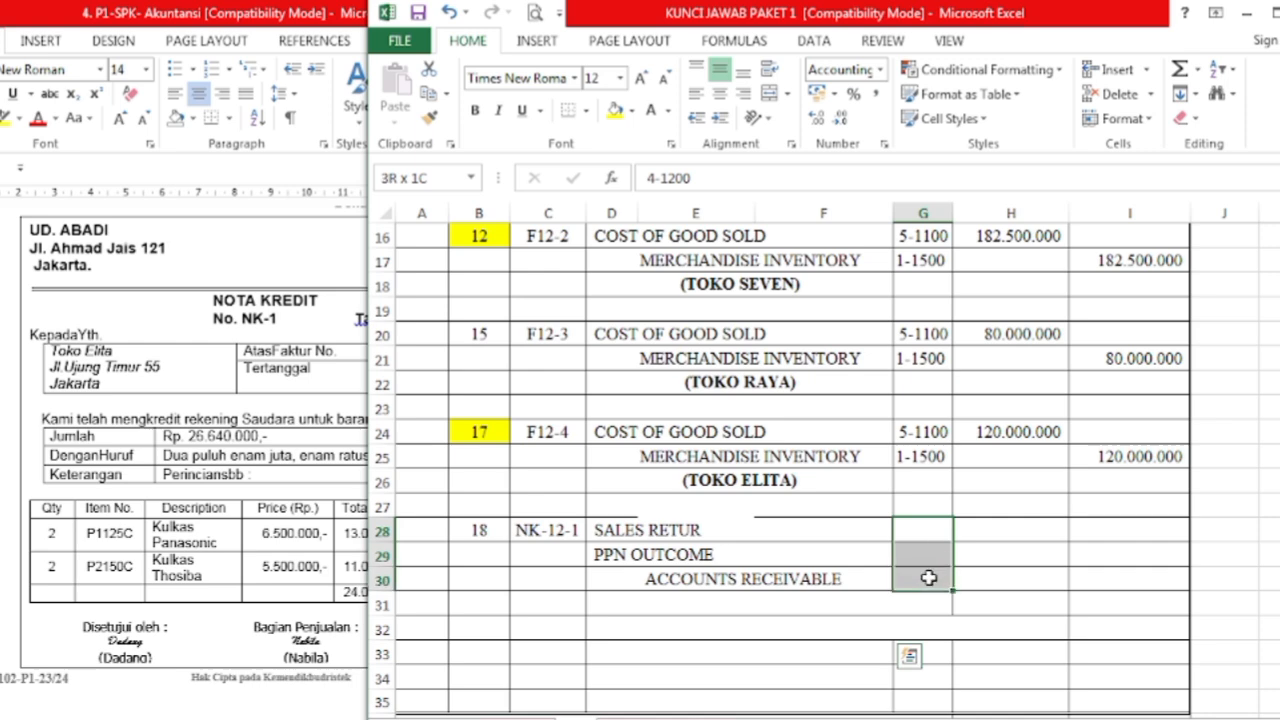
pyautogui.click(667, 110)
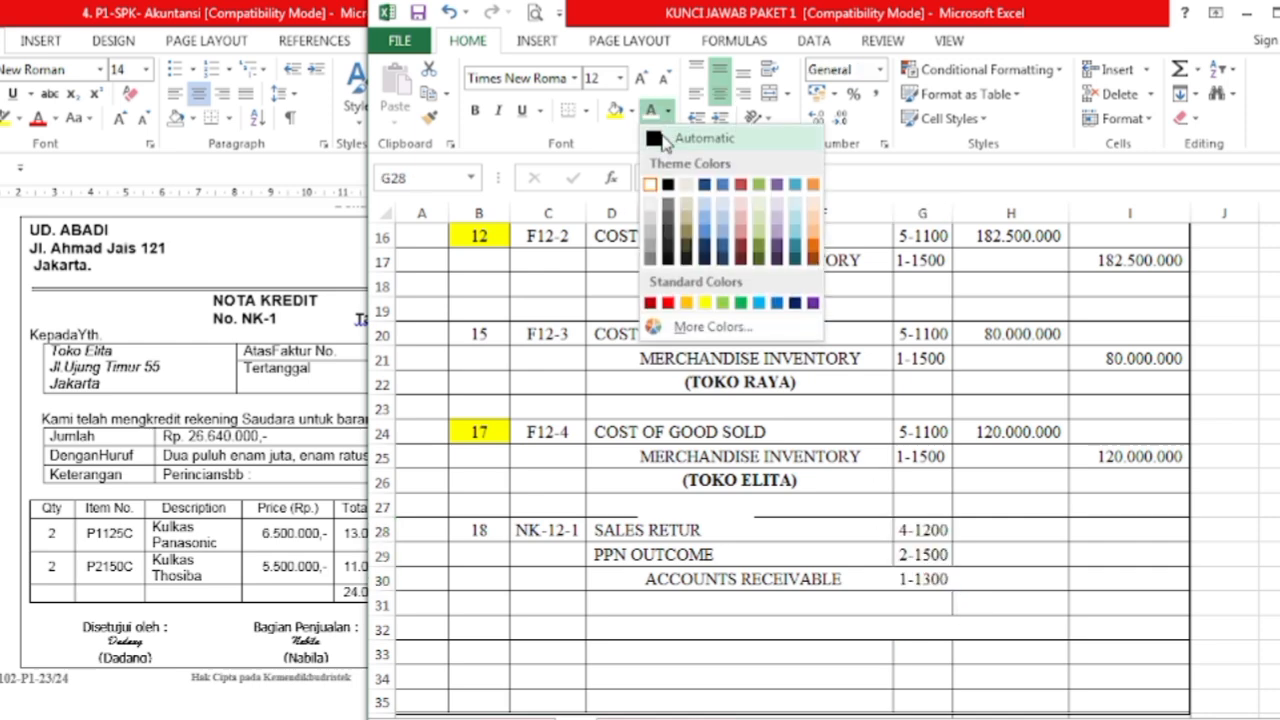
pyautogui.click(663, 140)
# Reveal the sales return and PPN outcome debits in H28 and H29 and the accounts receivable credit in I30 with black text
pyautogui.click(1010, 530)
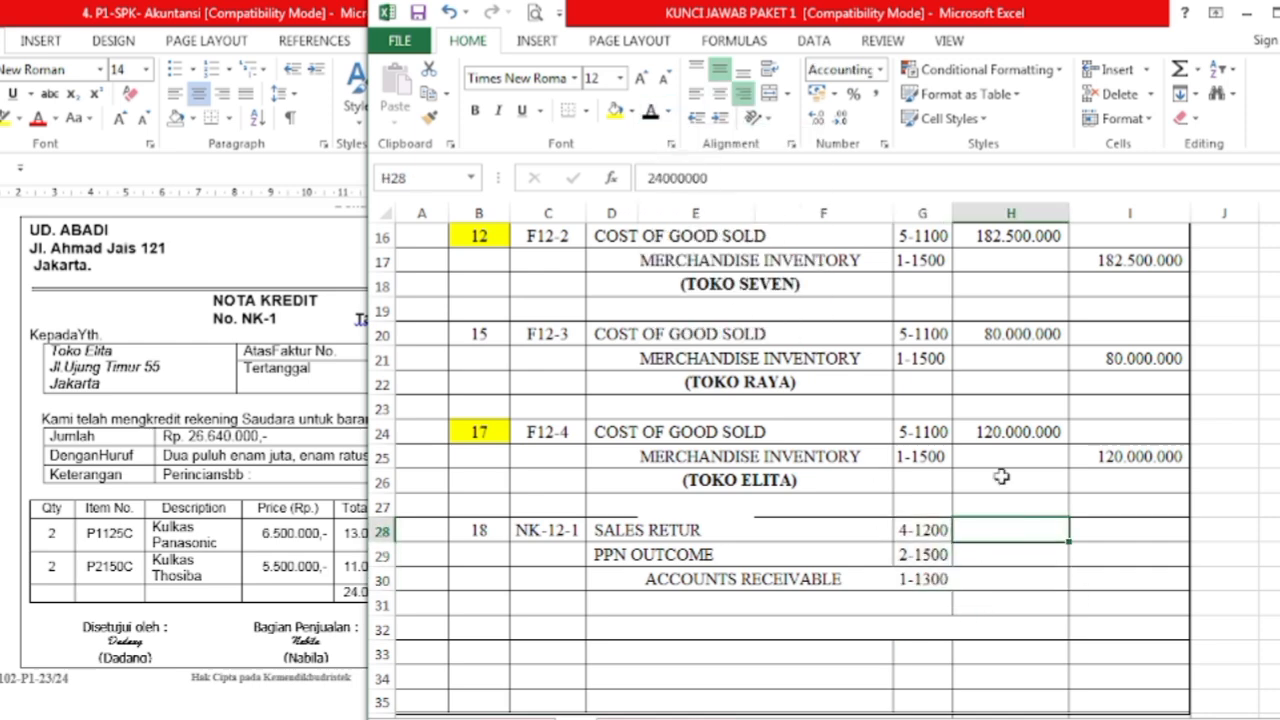
pyautogui.click(652, 112)
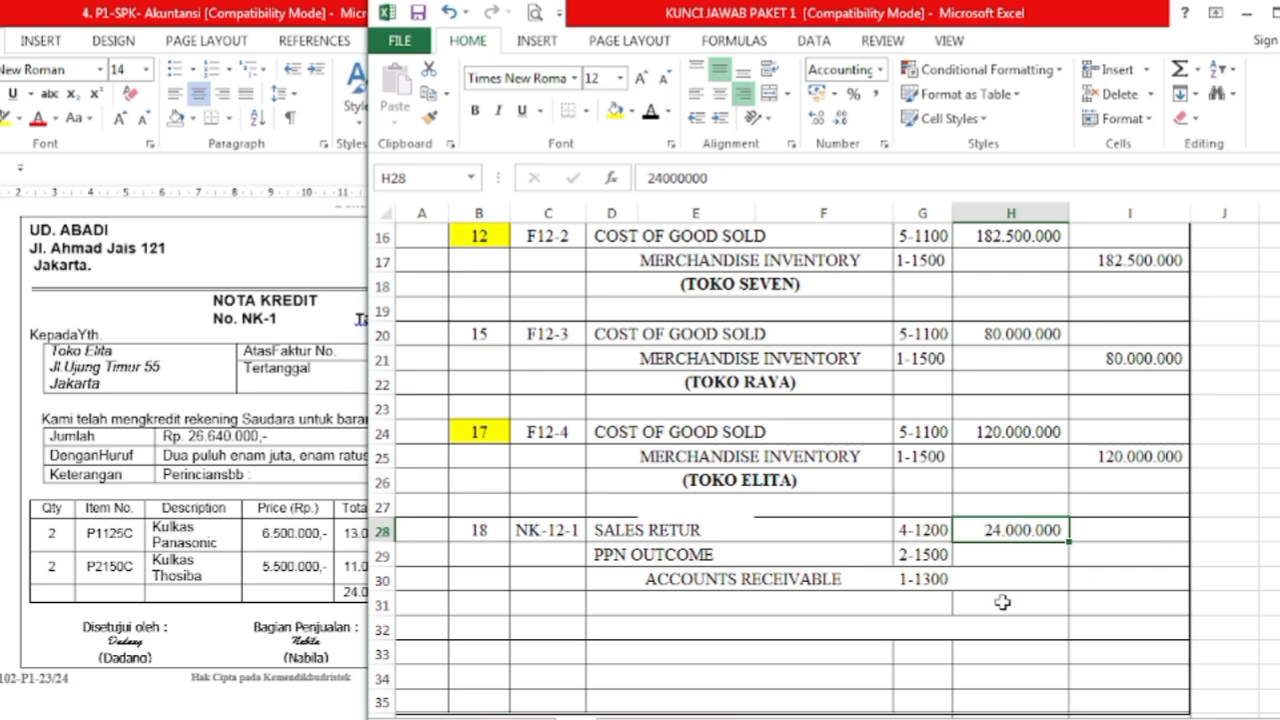
pyautogui.click(1016, 561)
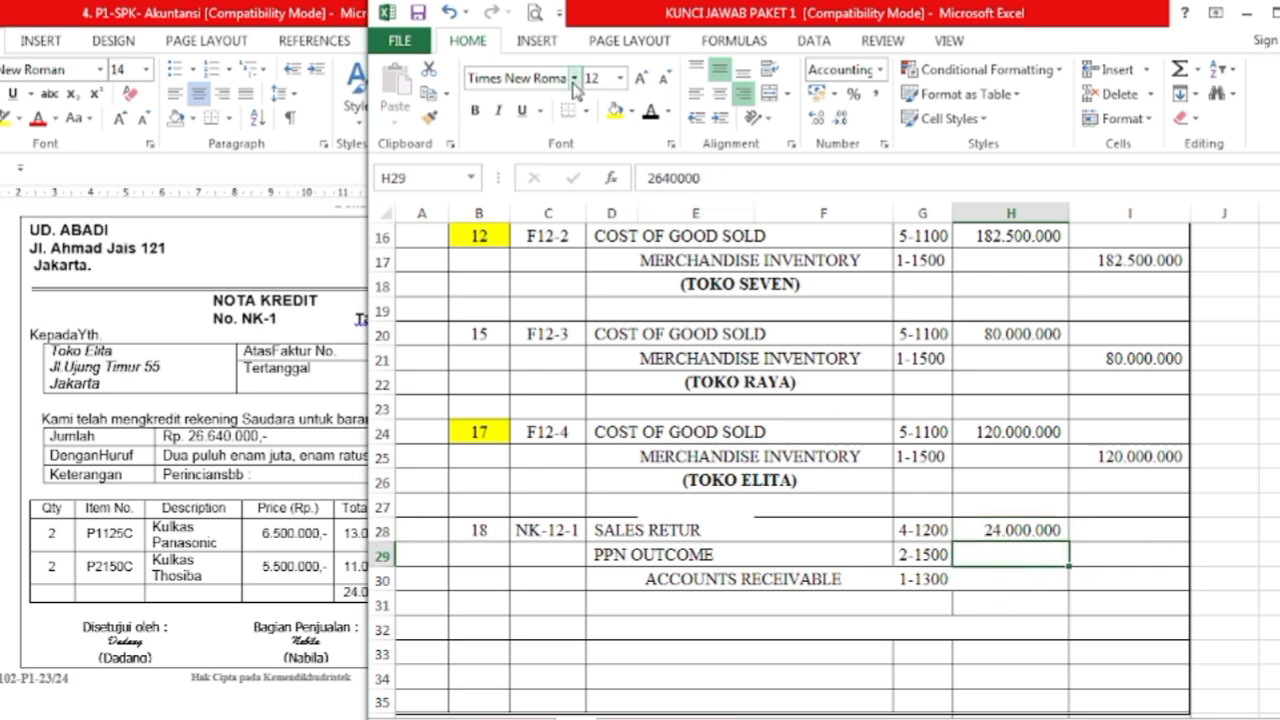
pyautogui.click(650, 112)
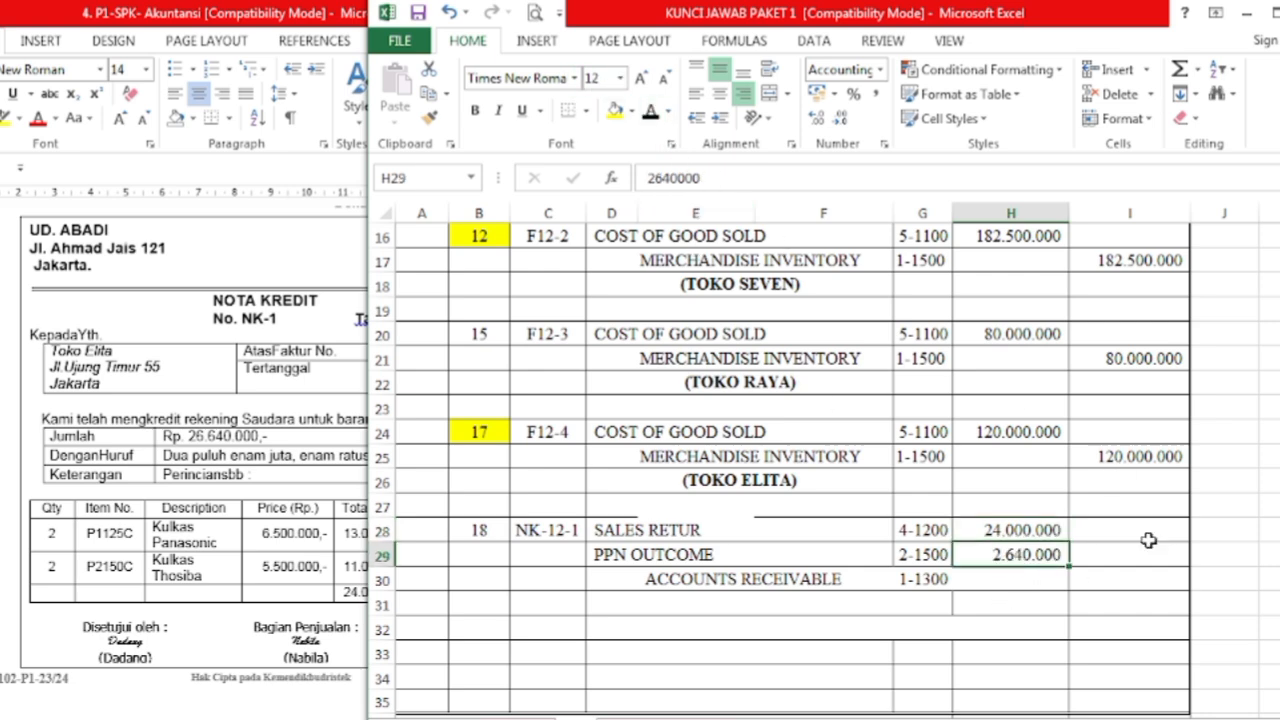
pyautogui.click(1123, 584)
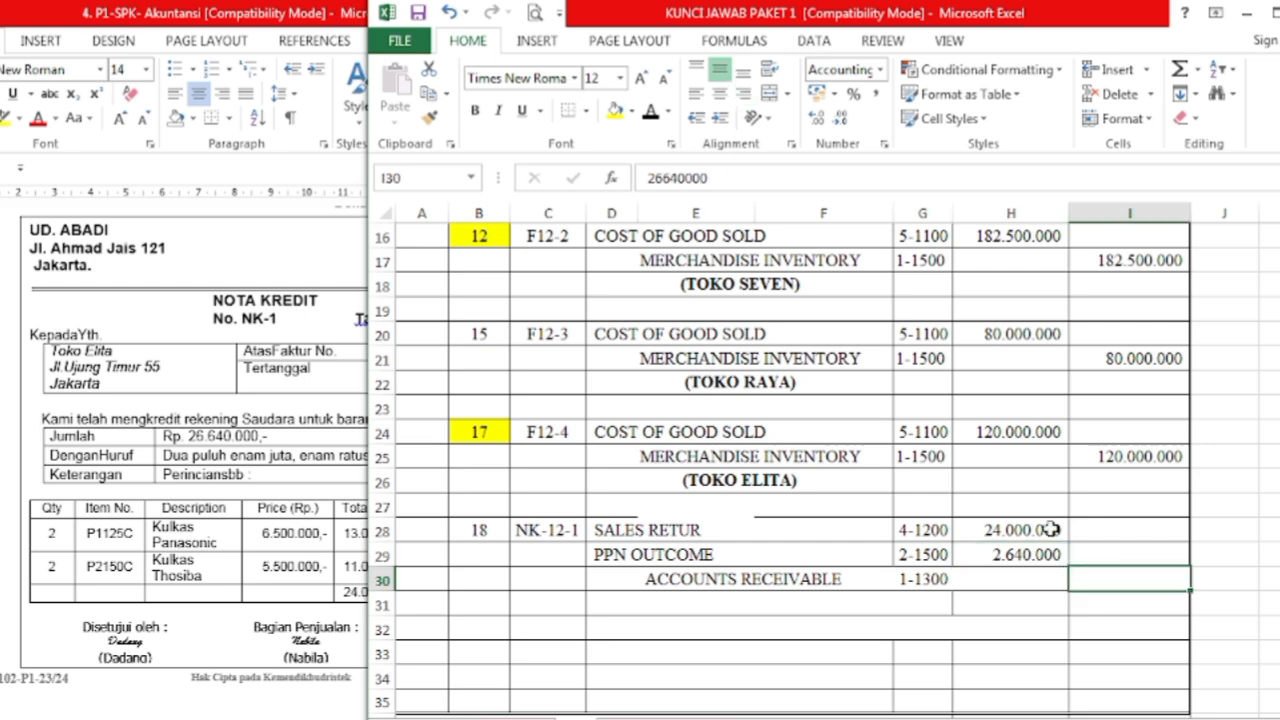
pyautogui.click(651, 114)
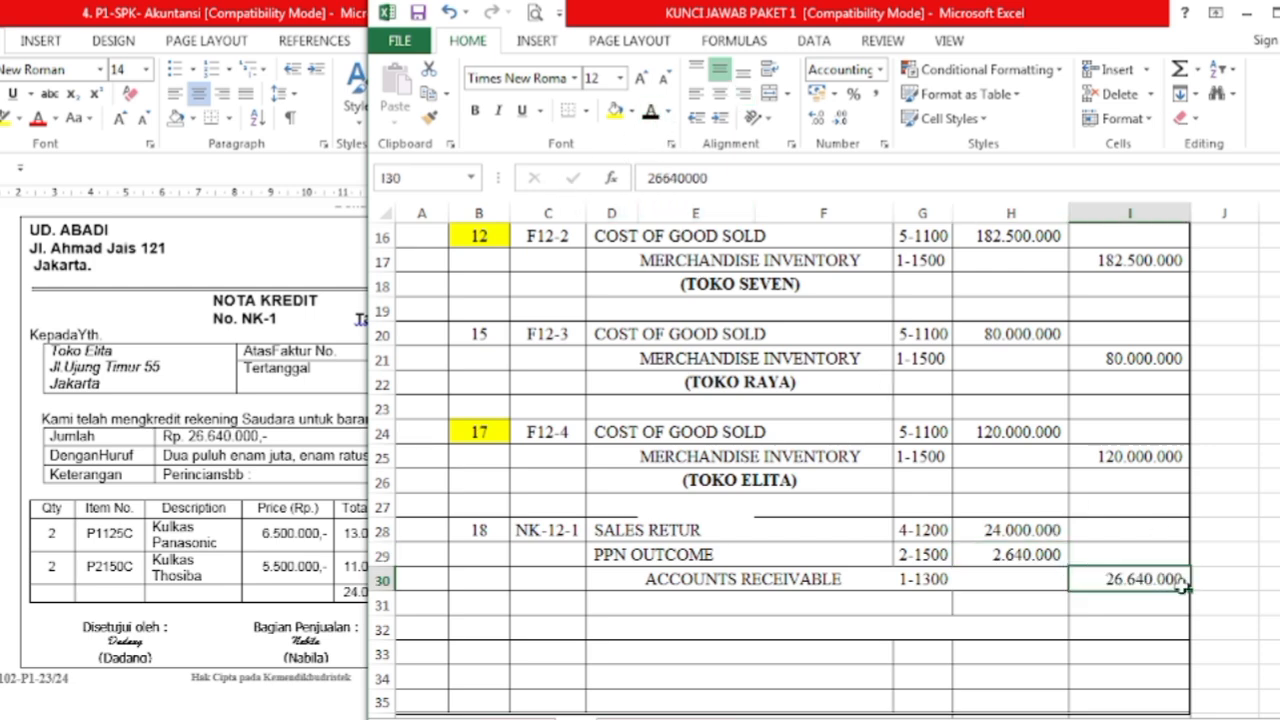
# Recheck the credit note in Word, and reveal the merchandise inventory, cost of goods sold and TOKO ELITA lines in journal cells D31:F33 in black
pyautogui.click(234, 601)
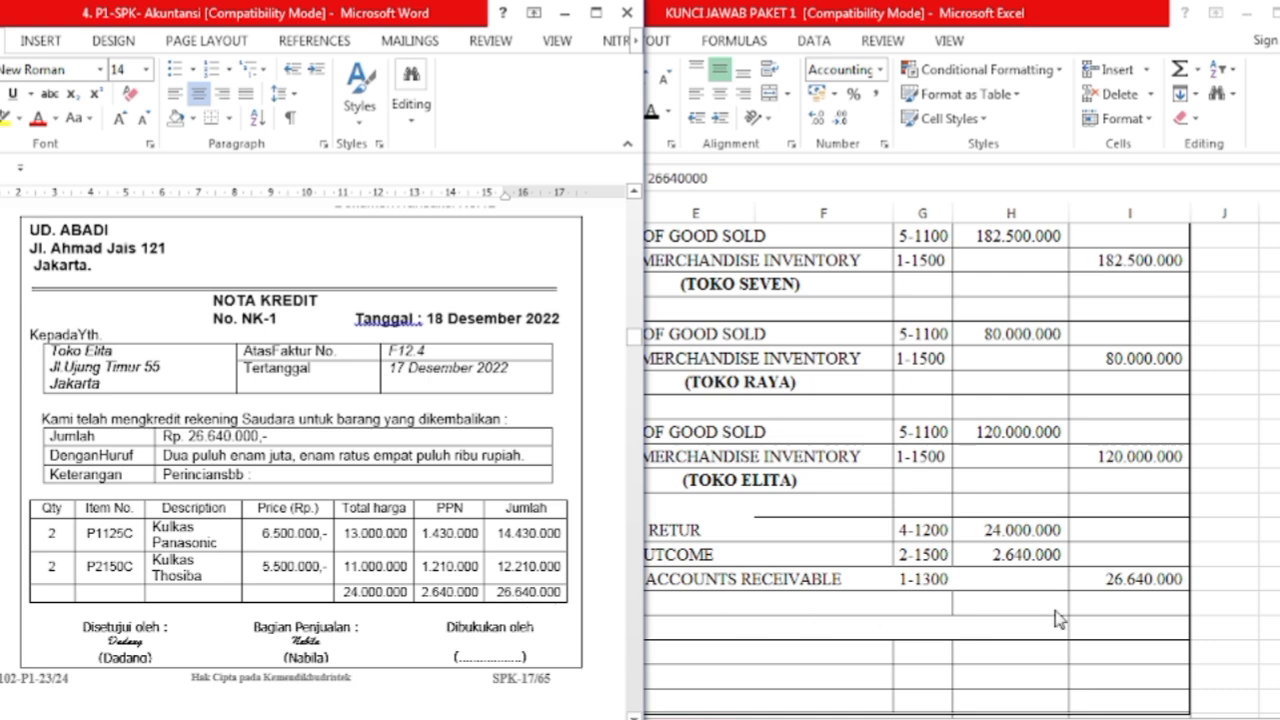
pyautogui.hotkey('alt', 'Tab')
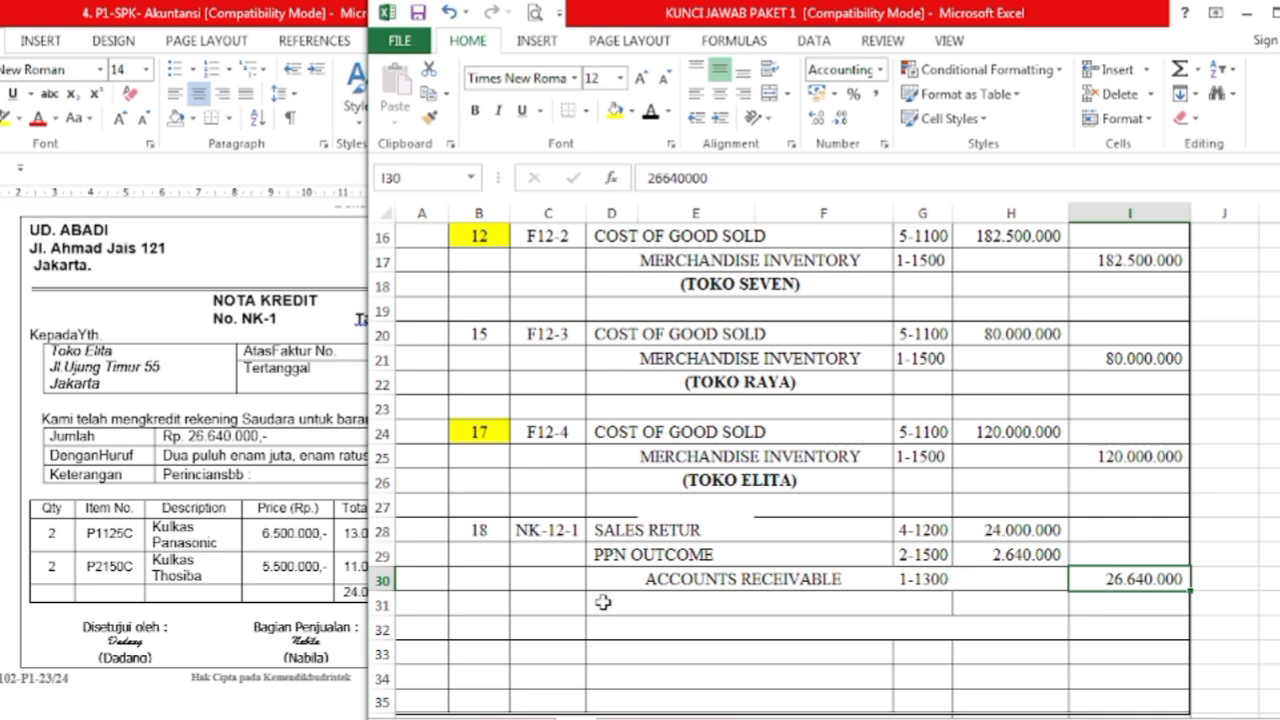
pyautogui.moveTo(603, 602); pyautogui.dragTo(726, 654)
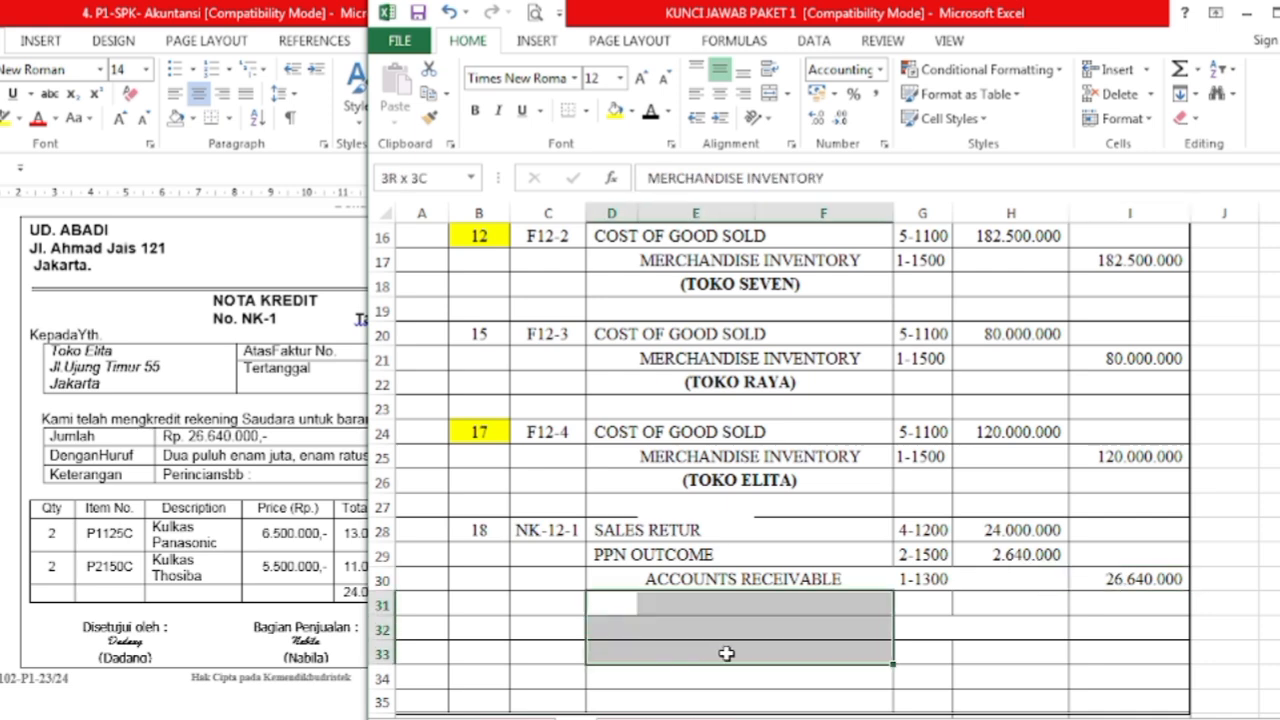
pyautogui.click(651, 113)
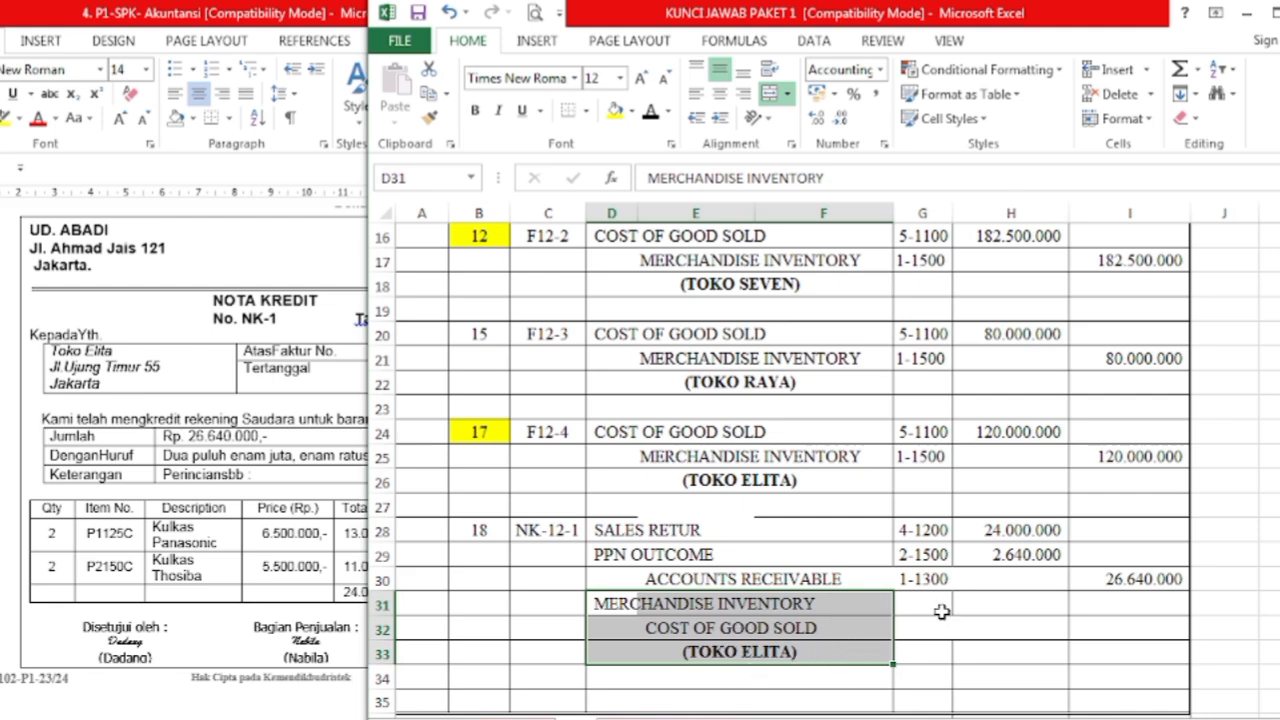
# Reveal the account codes for merchandise inventory and cost of goods sold in G31:G32 with black text
pyautogui.moveTo(943, 609); pyautogui.dragTo(920, 625)
pyautogui.click(651, 110)
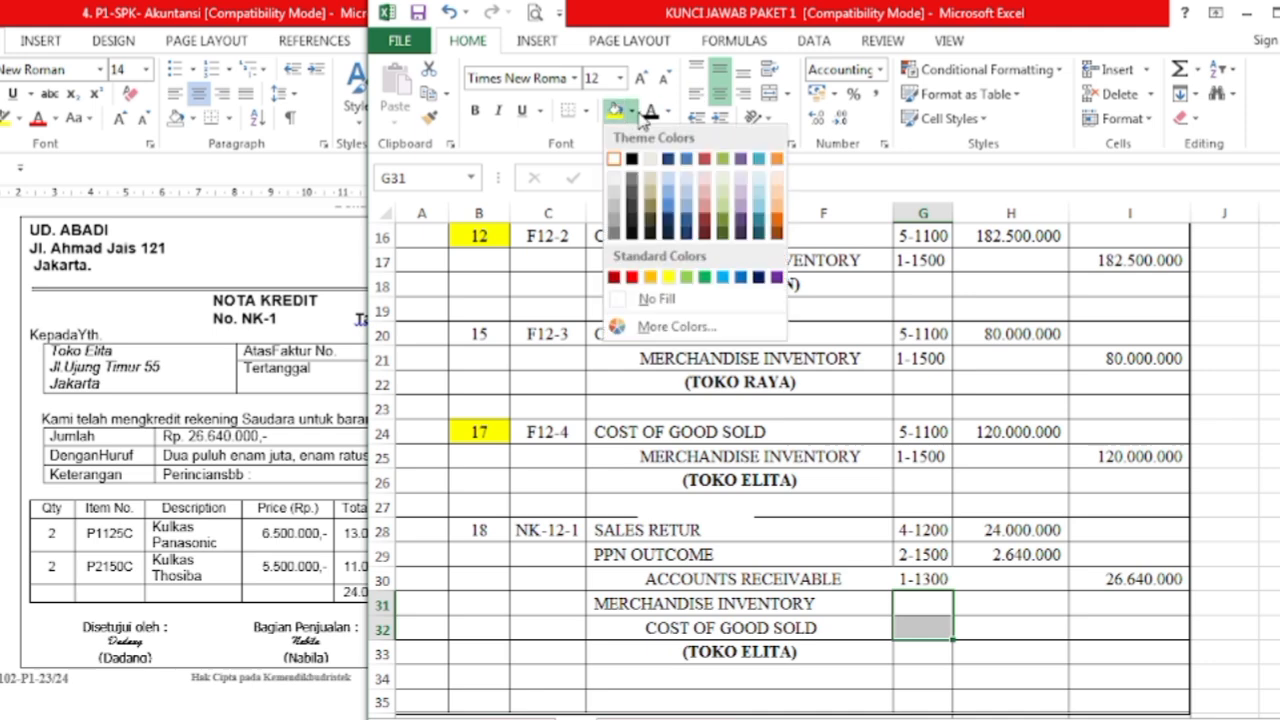
pyautogui.click(640, 127)
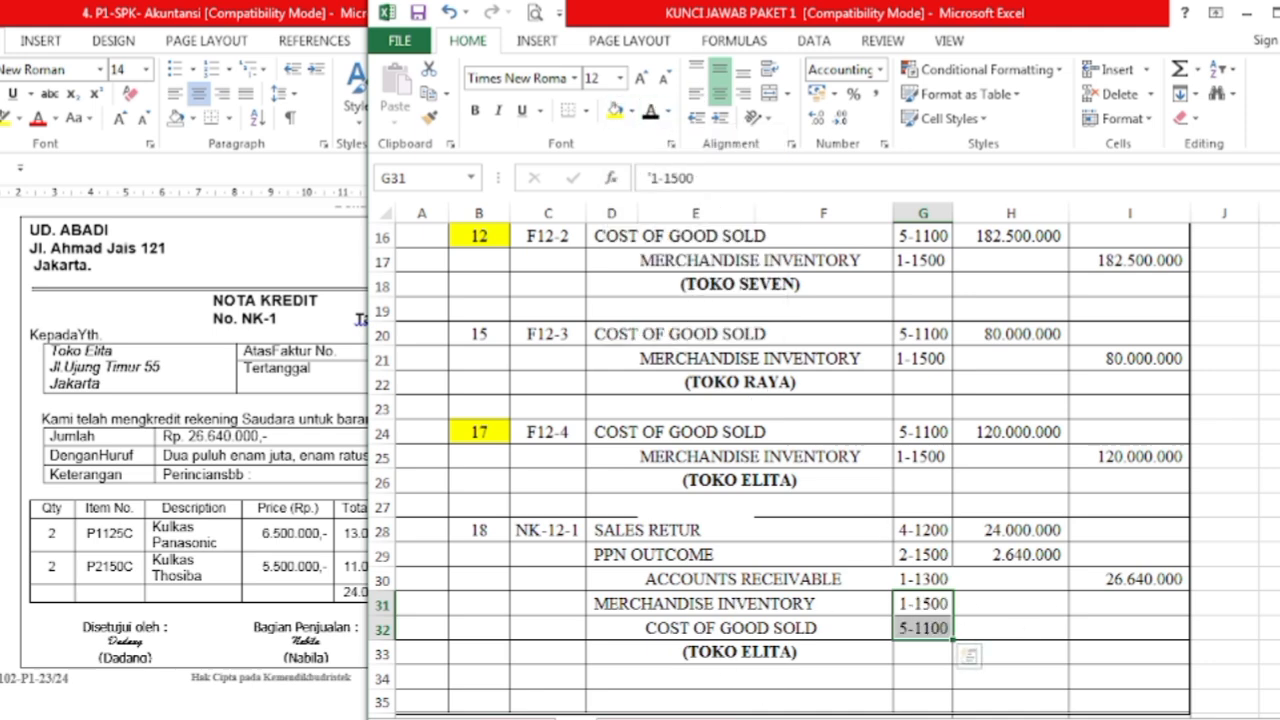
# On the Kulkas Panasonic inventory card, highlight the date and OUT total of the 18 December RETUR PENJUALAN row in yellow
pyautogui.click(756, 718)
pyautogui.scroll(1, 727, 615)
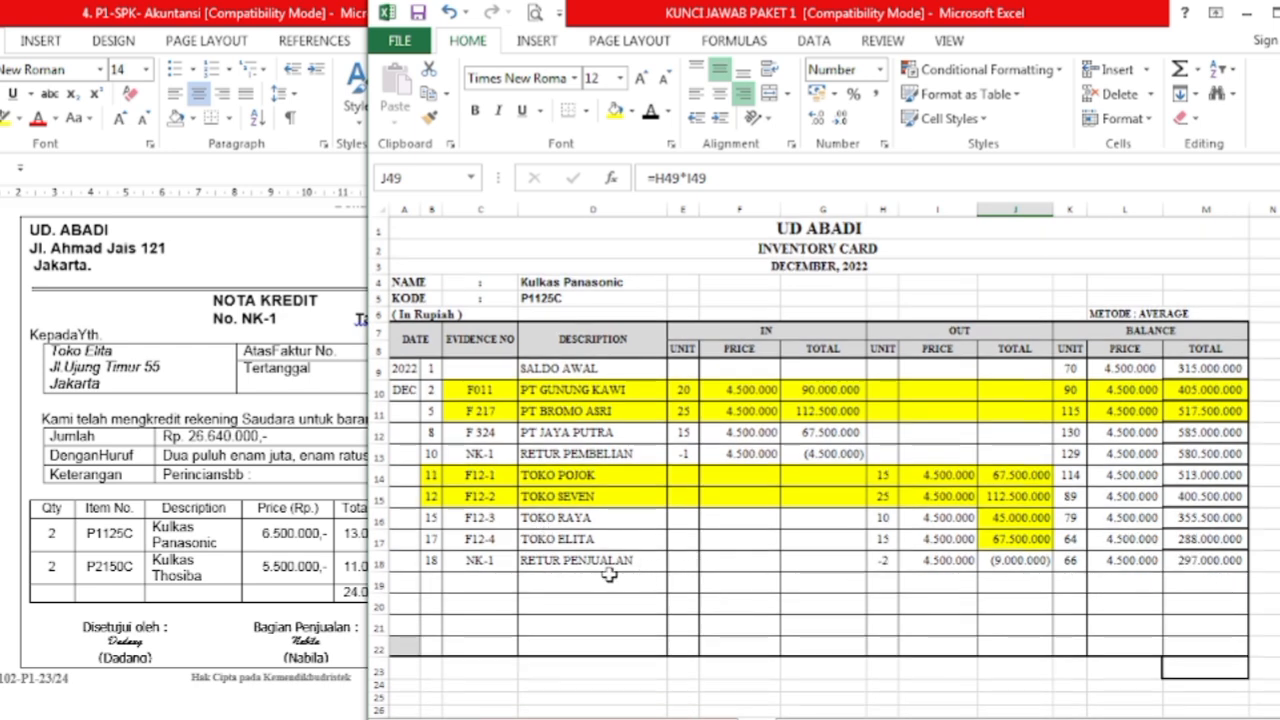
pyautogui.click(440, 563)
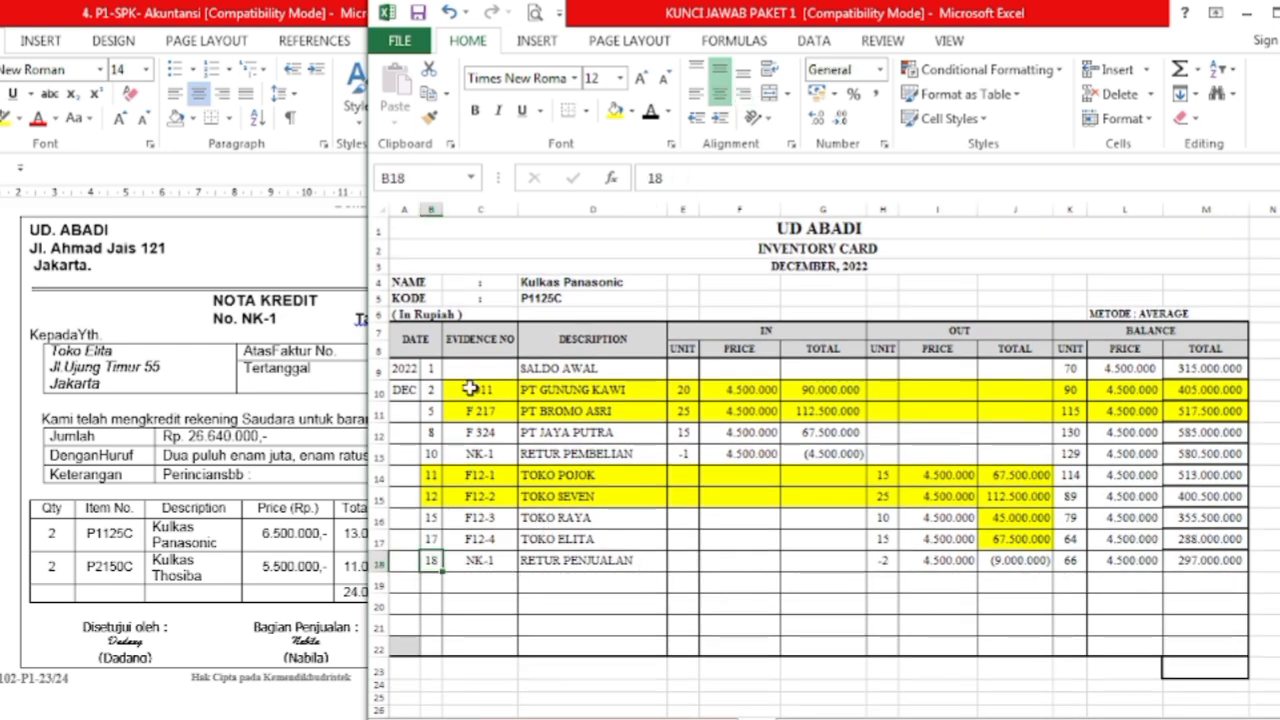
pyautogui.click(1012, 562)
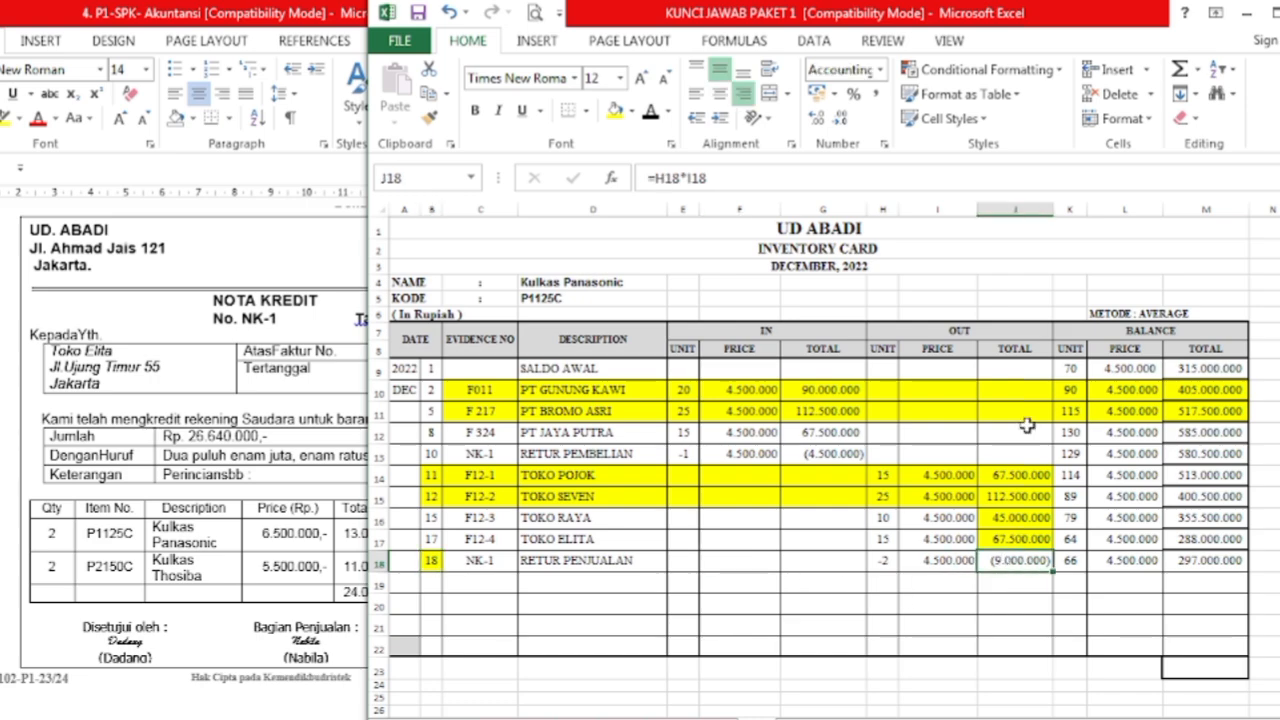
pyautogui.click(616, 118)
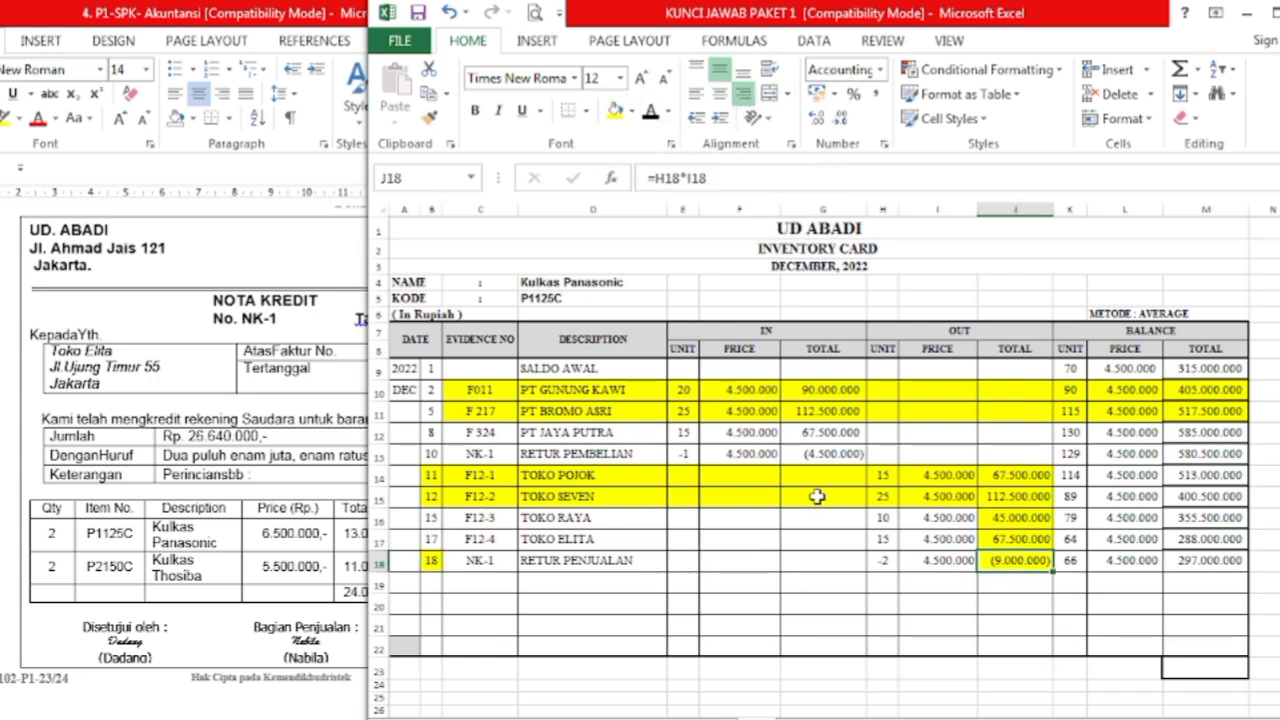
# On the Kulkas Toshiba inventory card, highlight the RETUR PENJUALAN row's date and OUT total in yellow, and return to the journal
pyautogui.scroll(-5, 808, 497)
pyautogui.scroll(-9, 829, 514)
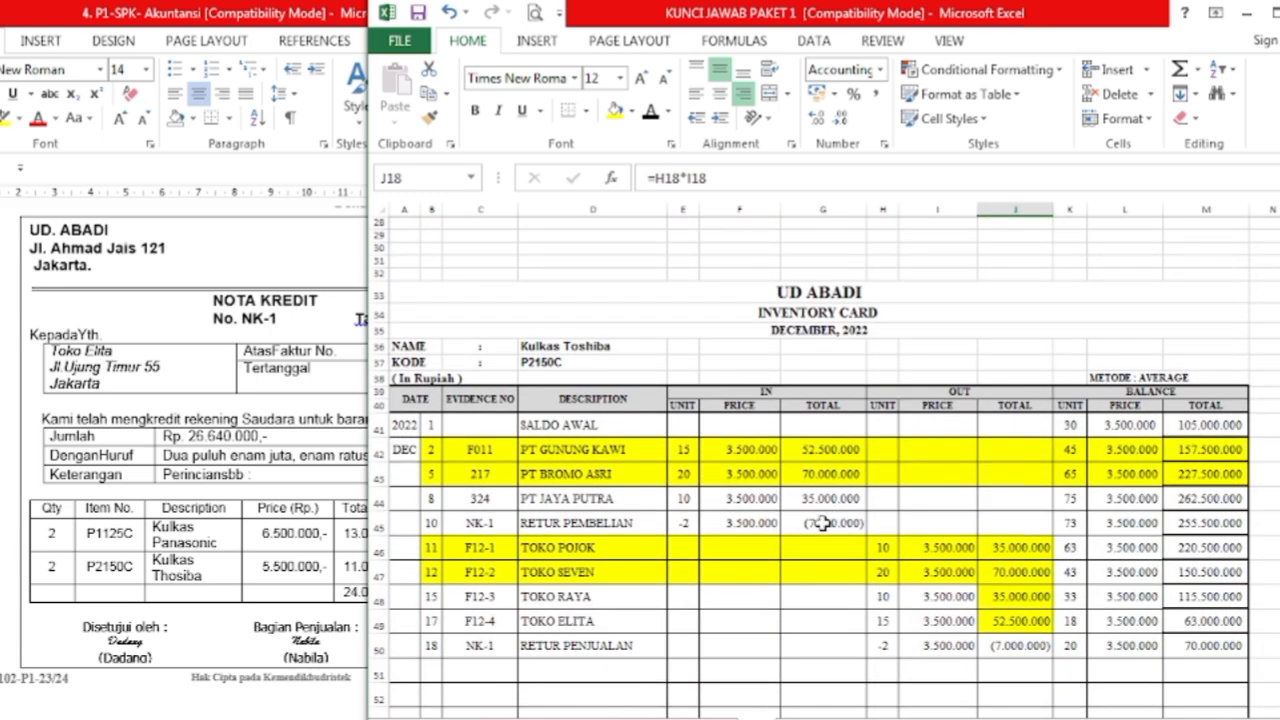
pyautogui.click(434, 646)
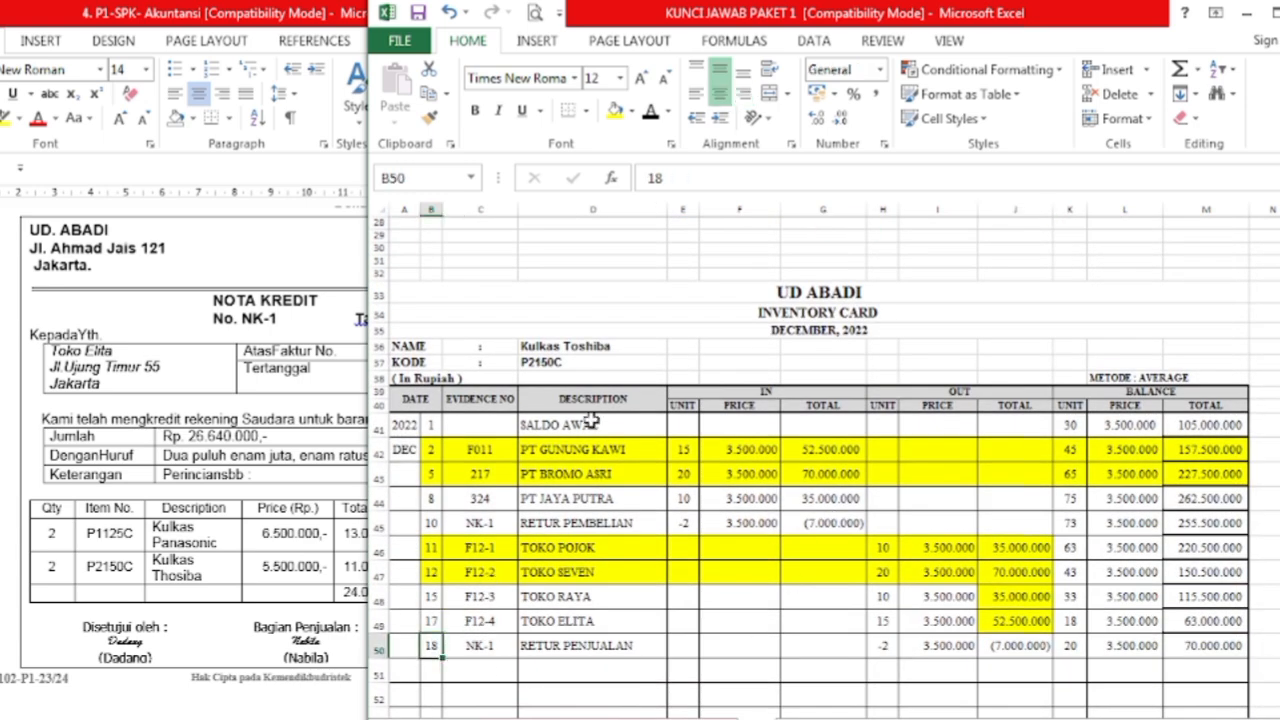
pyautogui.click(615, 112)
pyautogui.click(1038, 646)
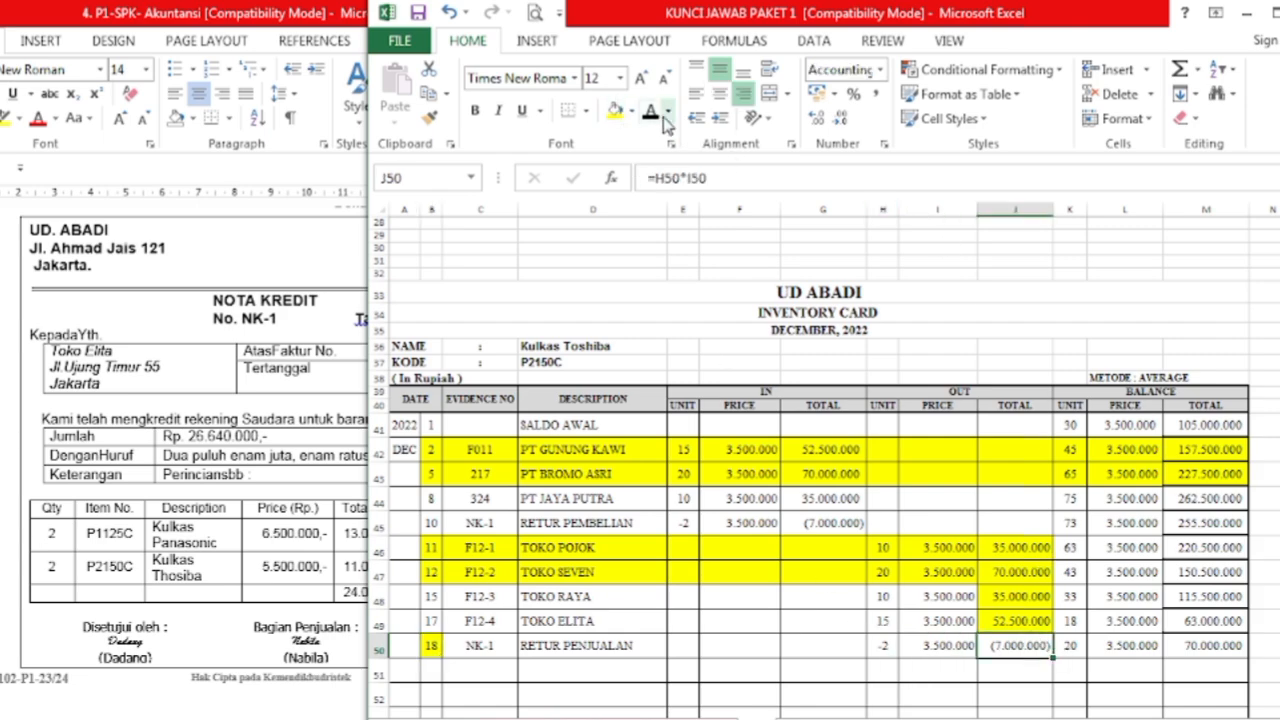
pyautogui.click(615, 112)
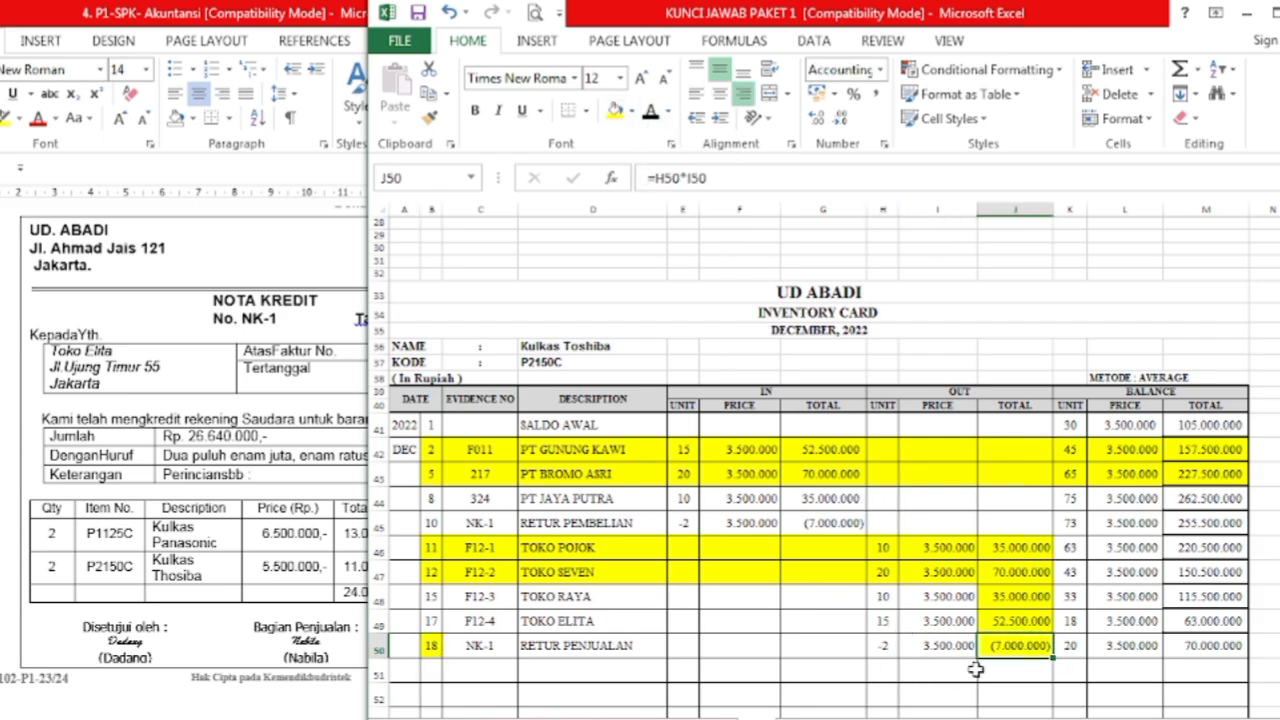
pyautogui.scroll(6, 975, 669)
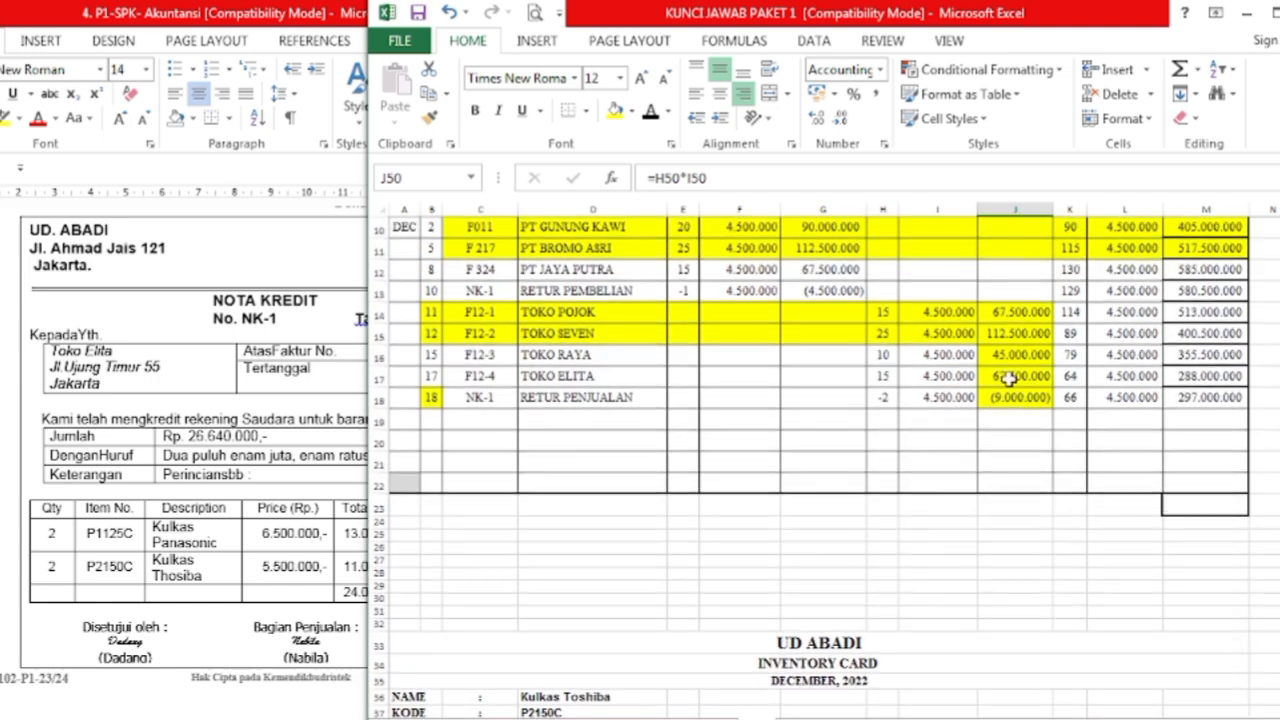
pyautogui.scroll(3, 1010, 378)
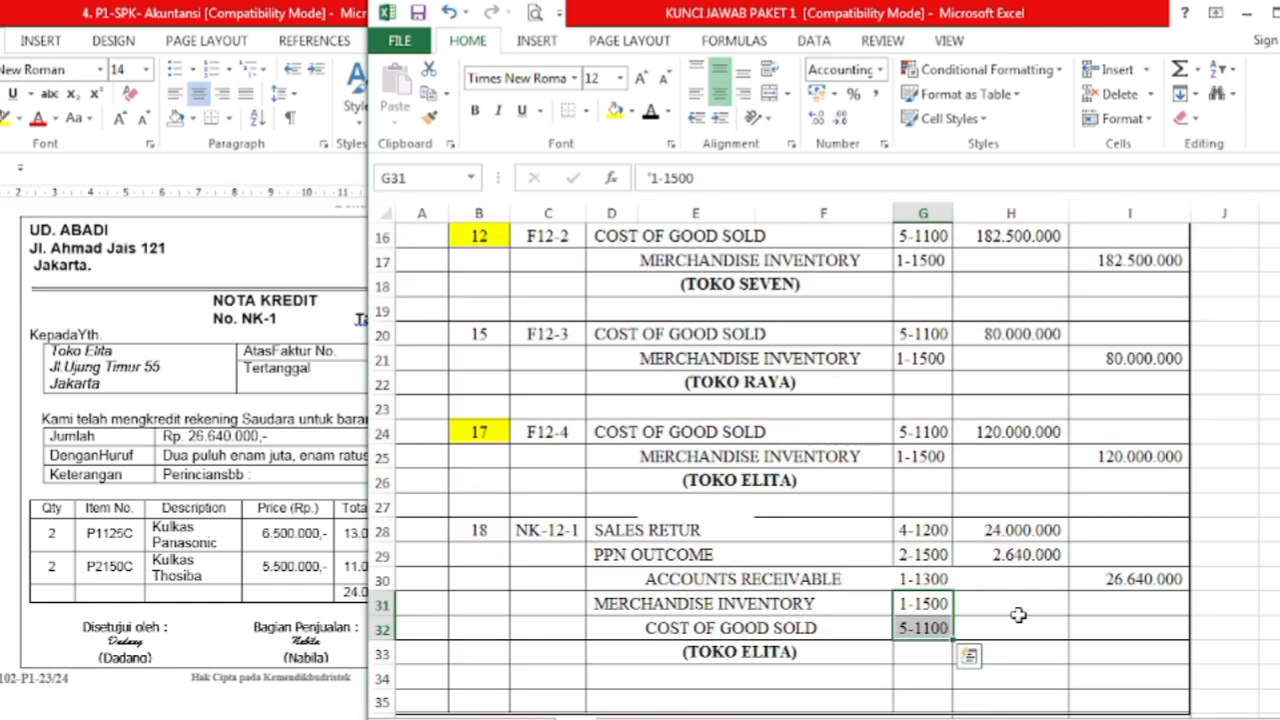
# Reveal the 16.000.000 merchandise inventory debit and cost of goods sold credit in journal cells H31:I32 with black text
pyautogui.moveTo(995, 606); pyautogui.dragTo(1094, 629)
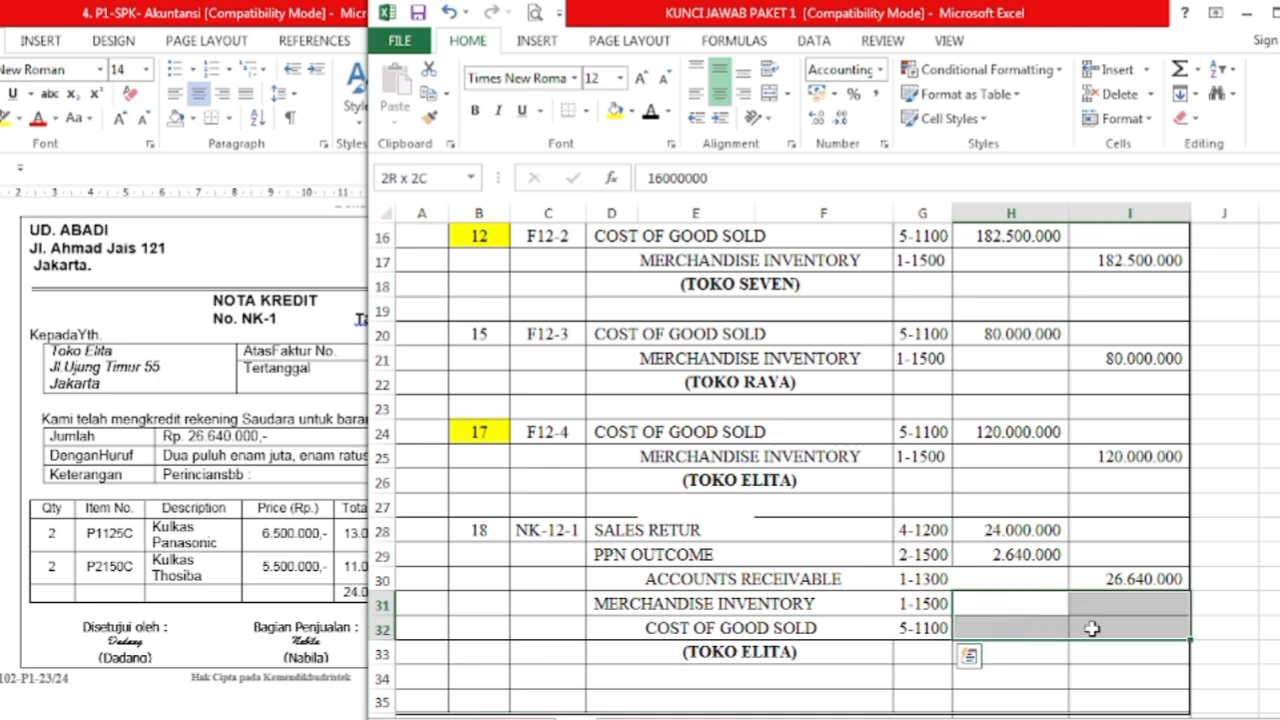
pyautogui.click(651, 117)
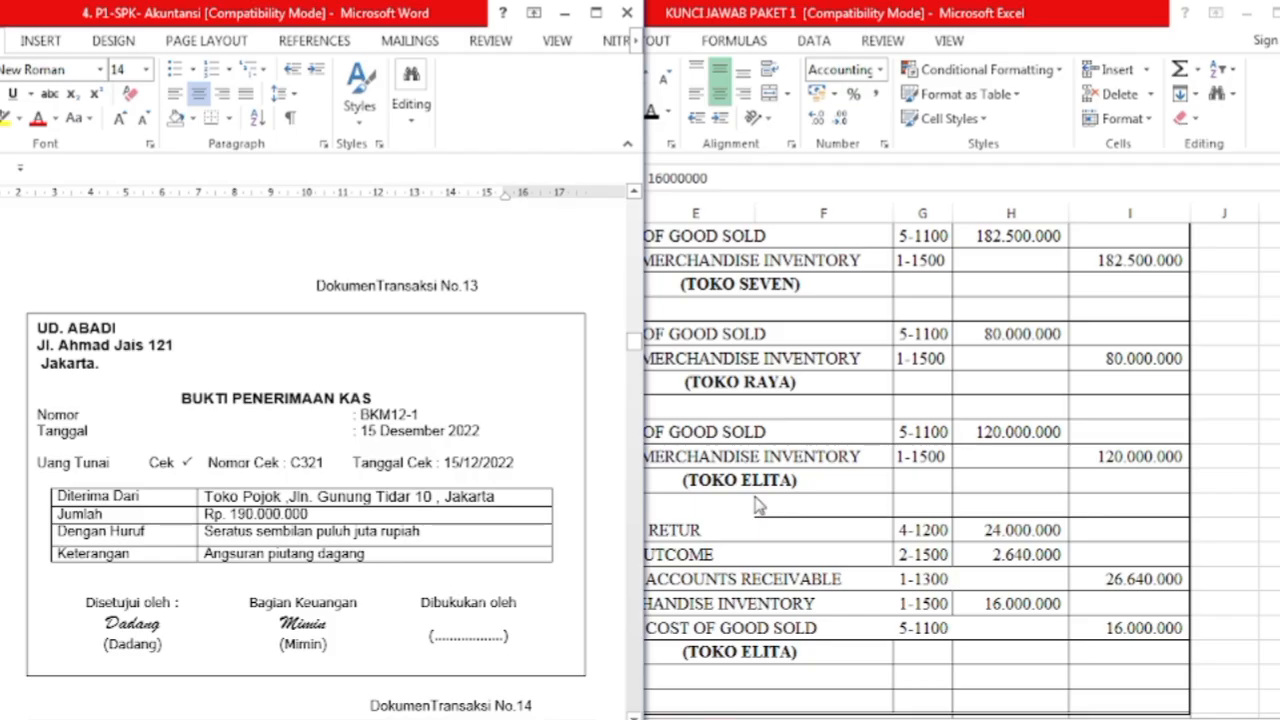
# In the Cash Receipt Journal, highlight date 15 in yellow and reveal evidence number BKM12-1 and description TOKO POJOK in black
pyautogui.click(756, 505)
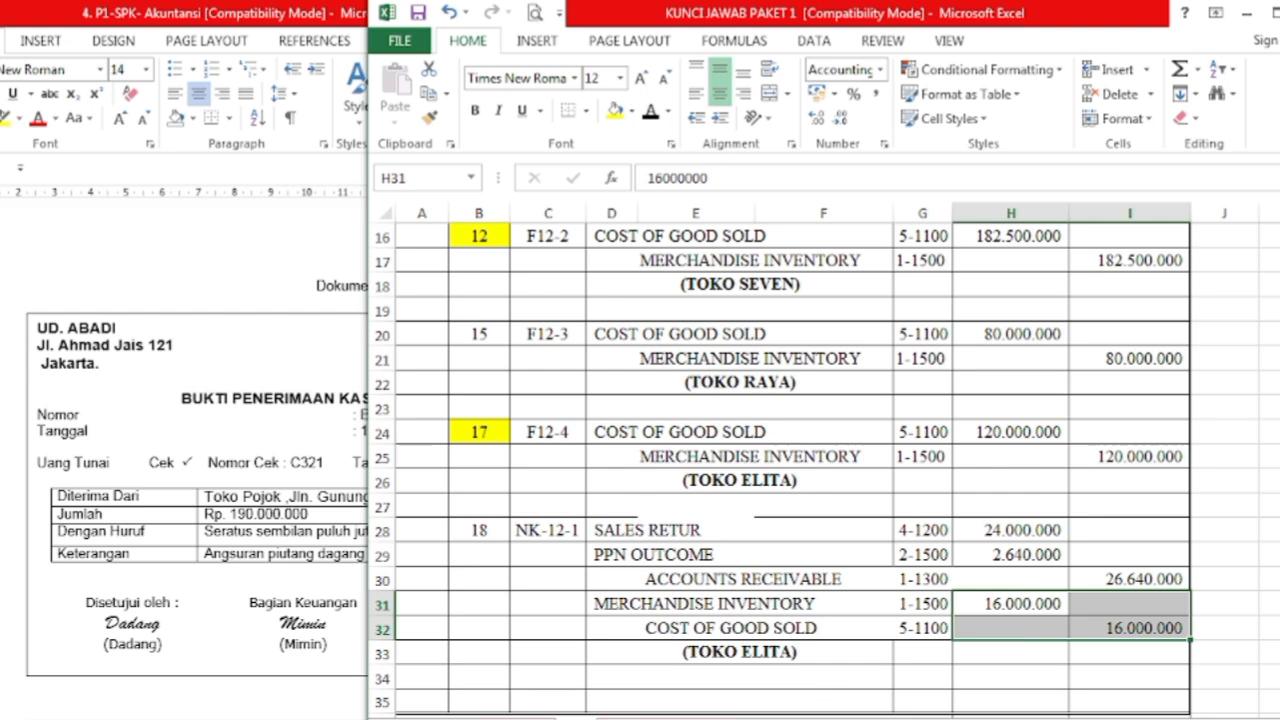
pyautogui.hotkey('ctrl', 'pagedown')
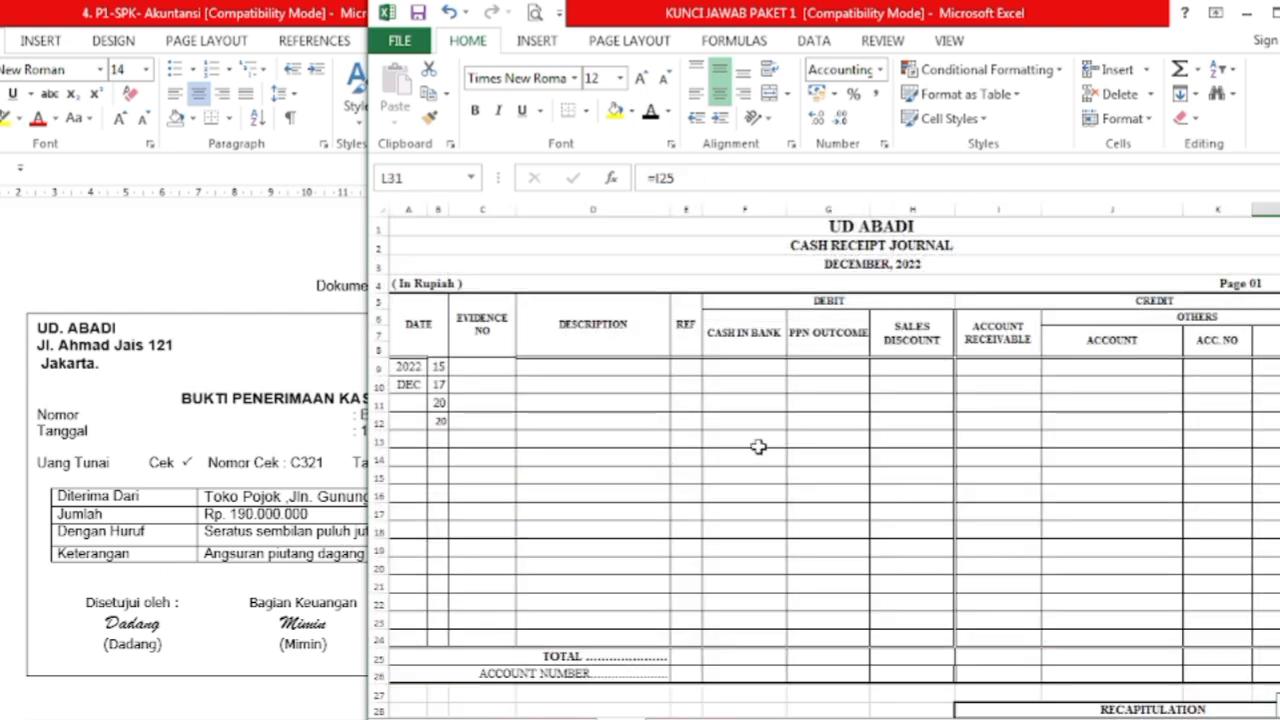
pyautogui.click(438, 366)
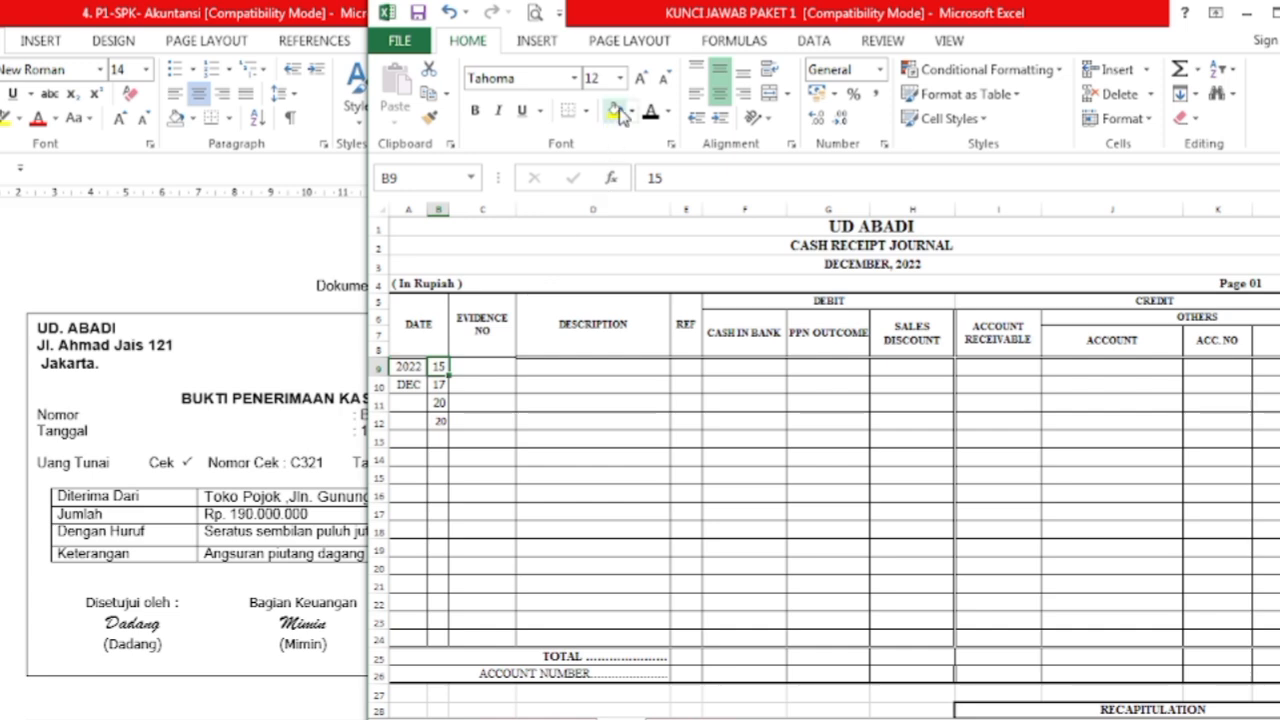
pyautogui.click(487, 371)
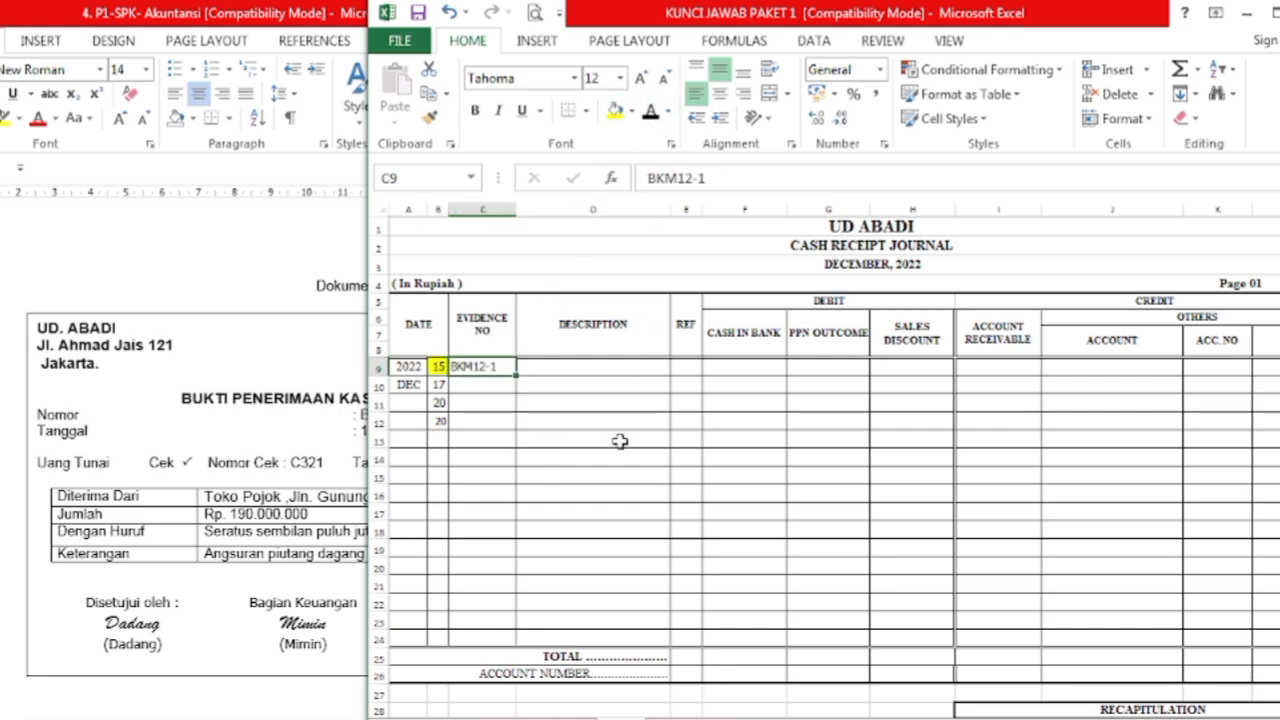
pyautogui.click(577, 369)
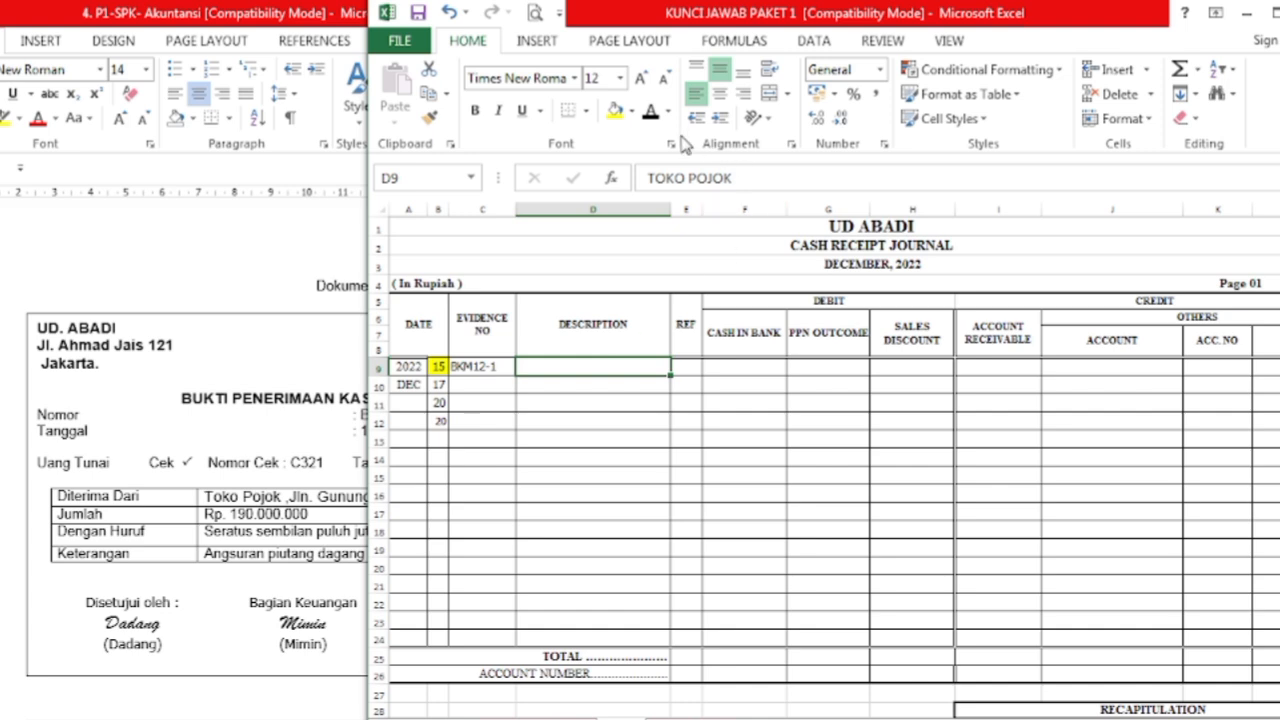
pyautogui.click(650, 111)
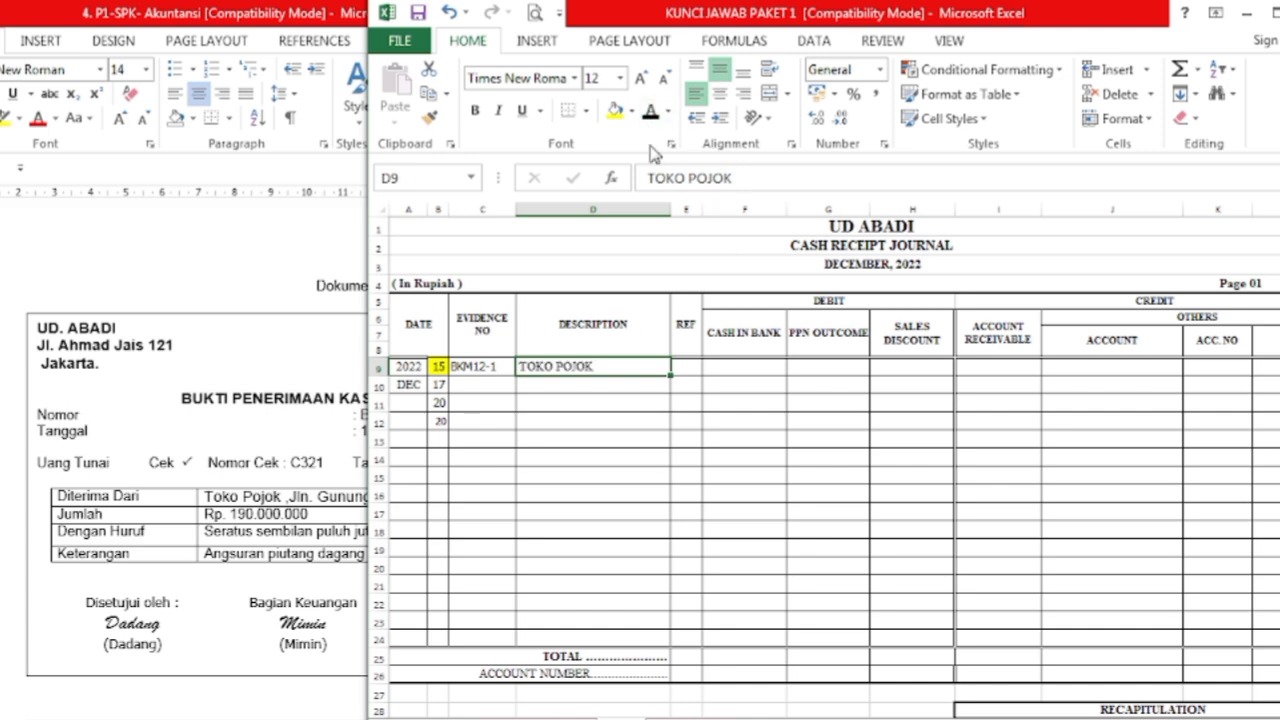
# Reveal TOKO POJOK's 190.000.000 in the cash in bank and account receivable columns, cells F9 and I9, in black
pyautogui.click(744, 364)
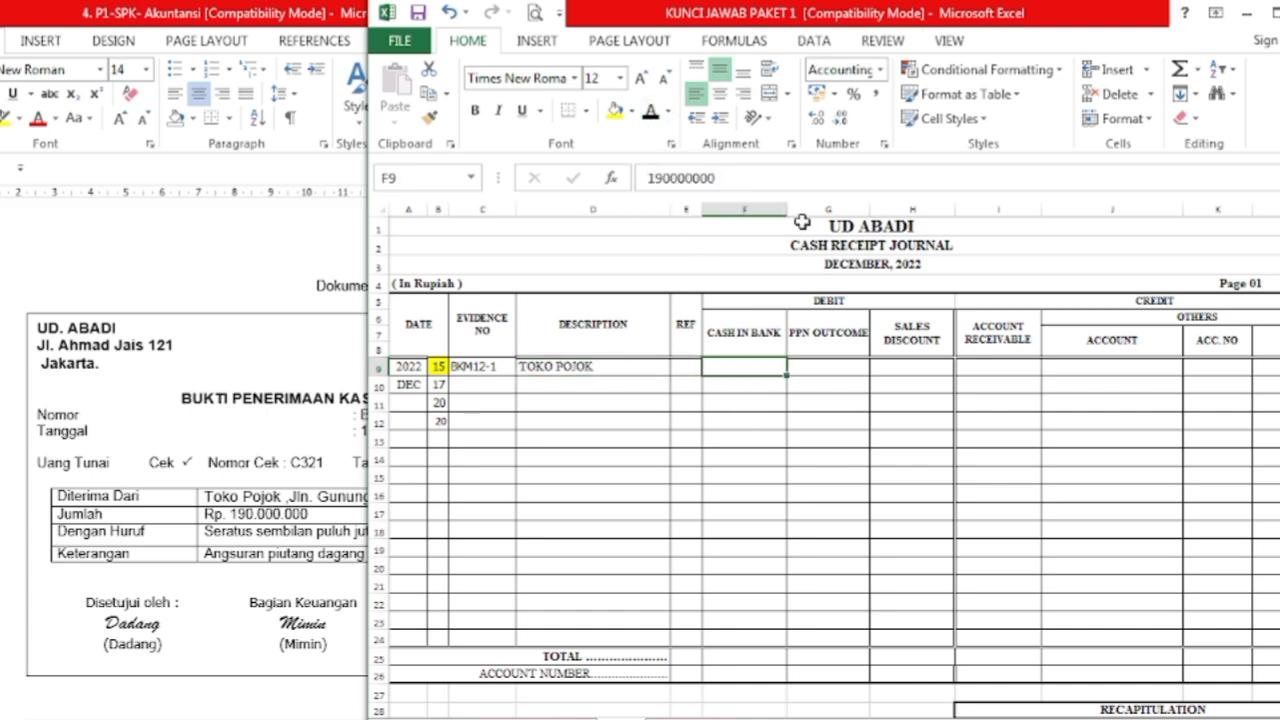
pyautogui.click(648, 114)
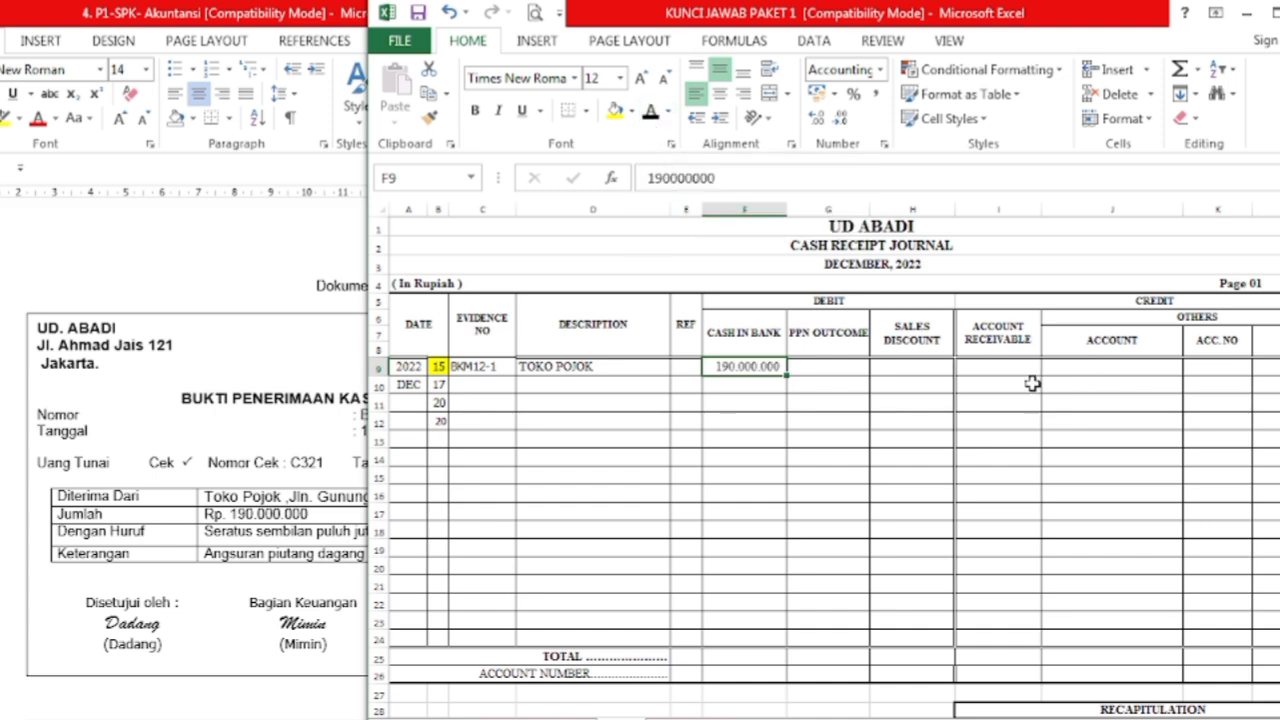
pyautogui.click(1003, 367)
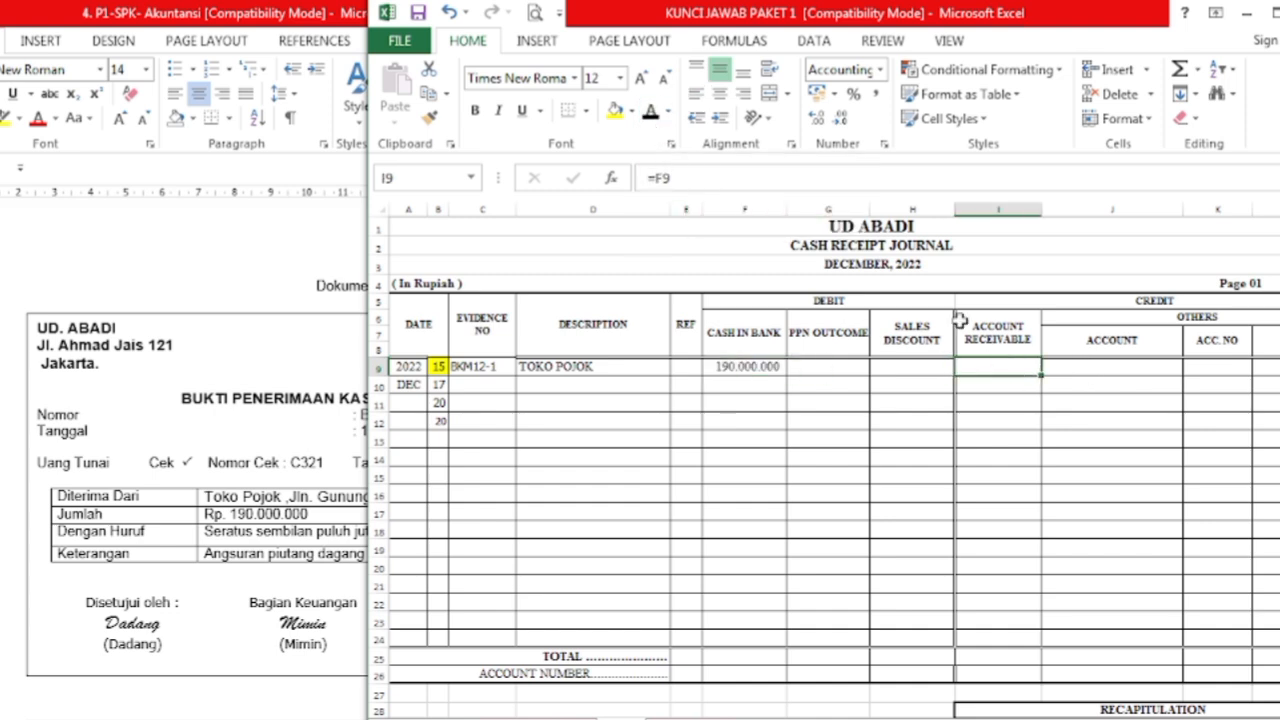
pyautogui.click(651, 114)
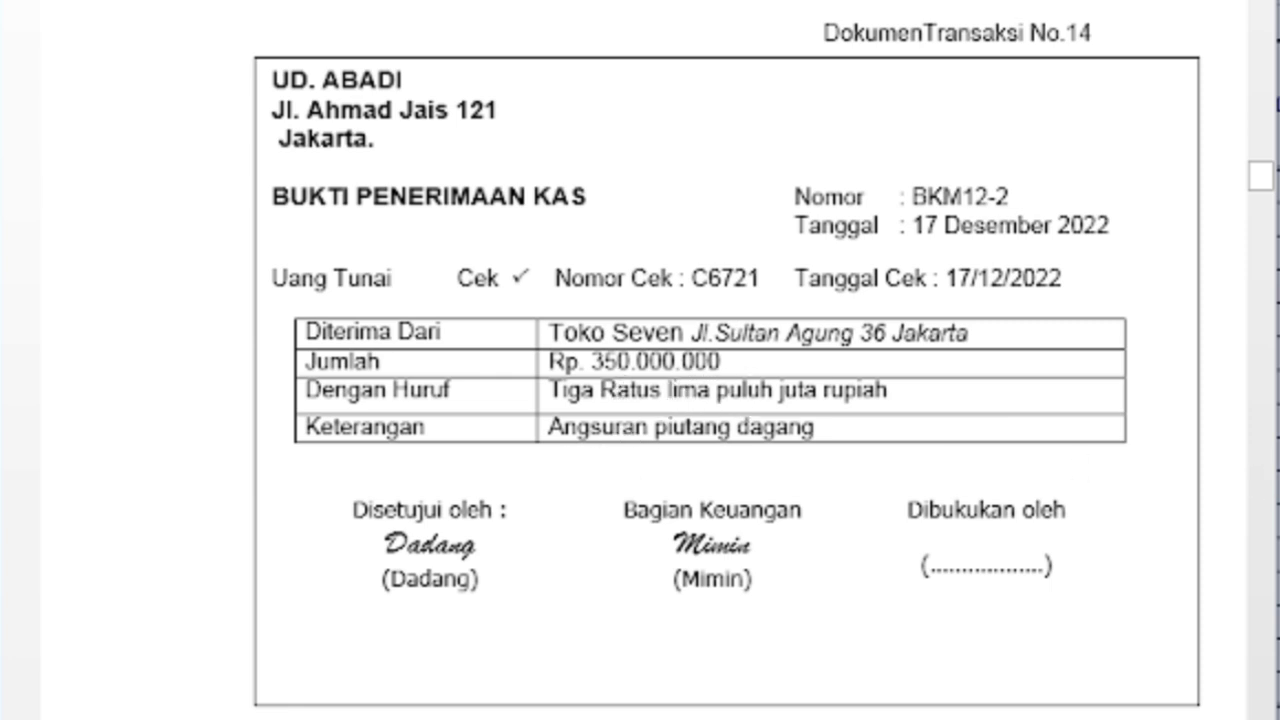
# Highlight date 17 in B10 in yellow and reveal evidence number BKM12-2 and description TOKO SEVEN with black text
pyautogui.click(1276, 480)
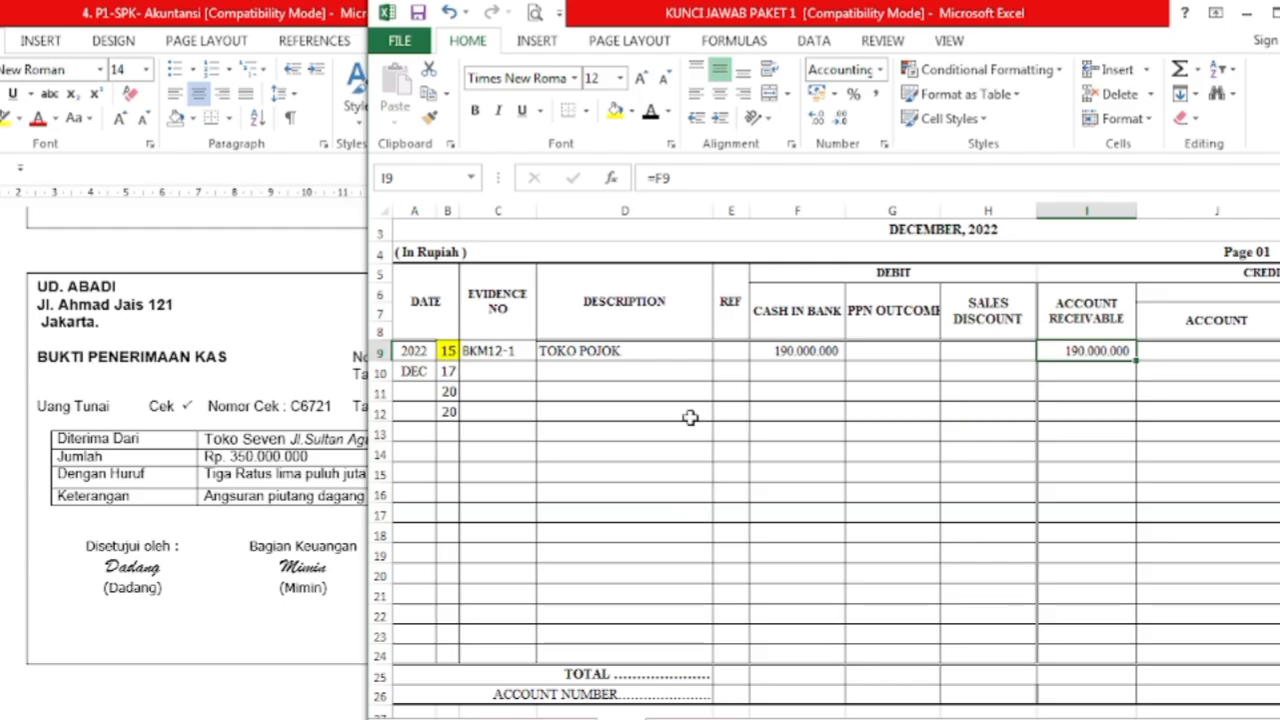
pyautogui.click(450, 370)
pyautogui.click(614, 111)
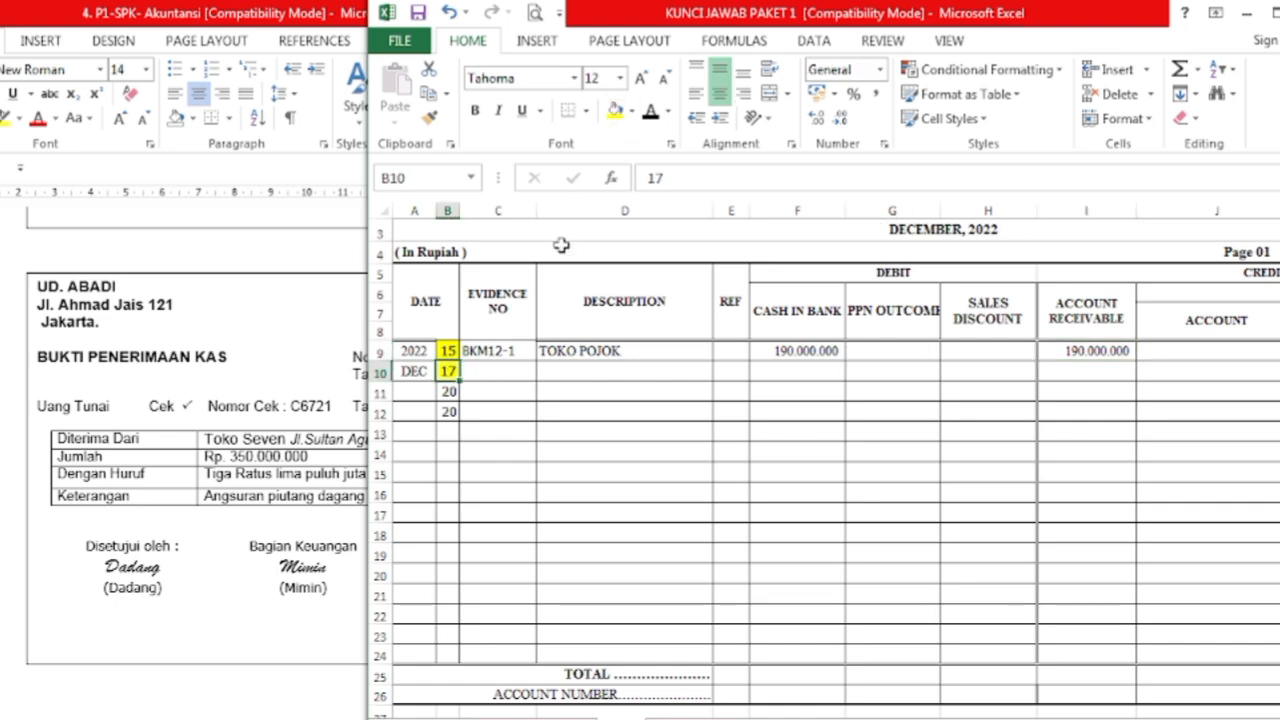
pyautogui.click(512, 372)
pyautogui.click(651, 111)
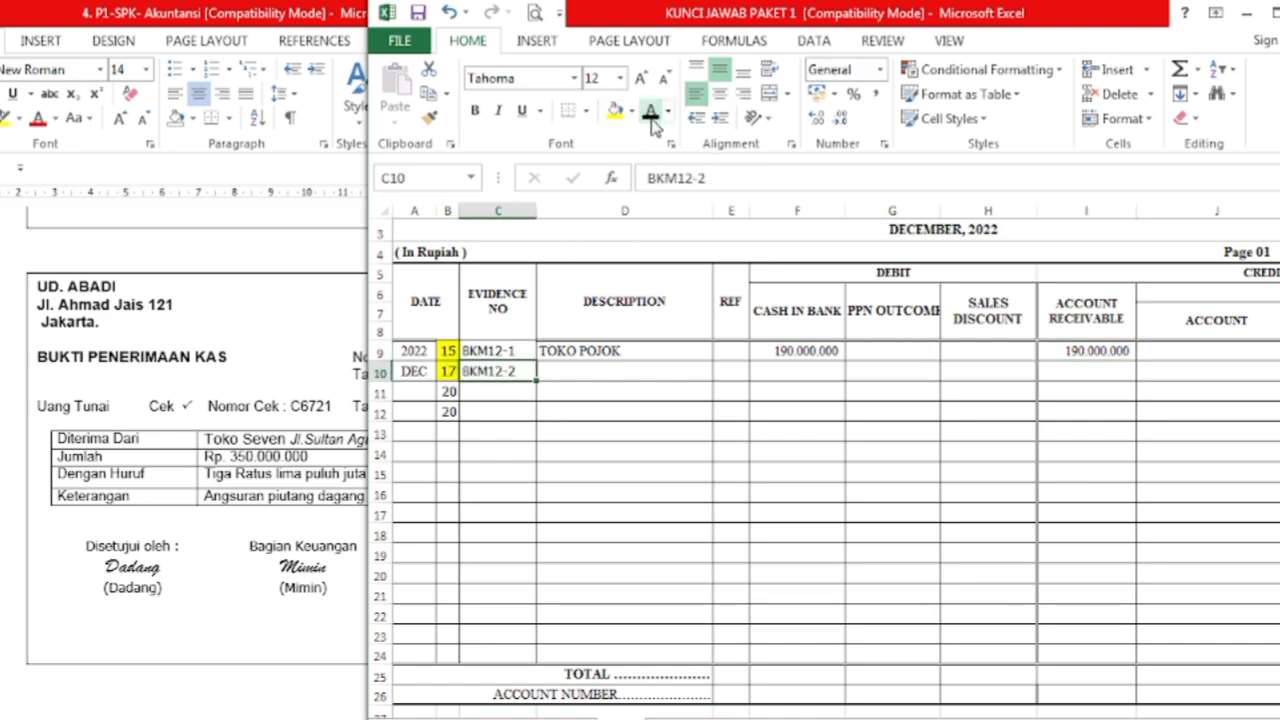
pyautogui.click(594, 375)
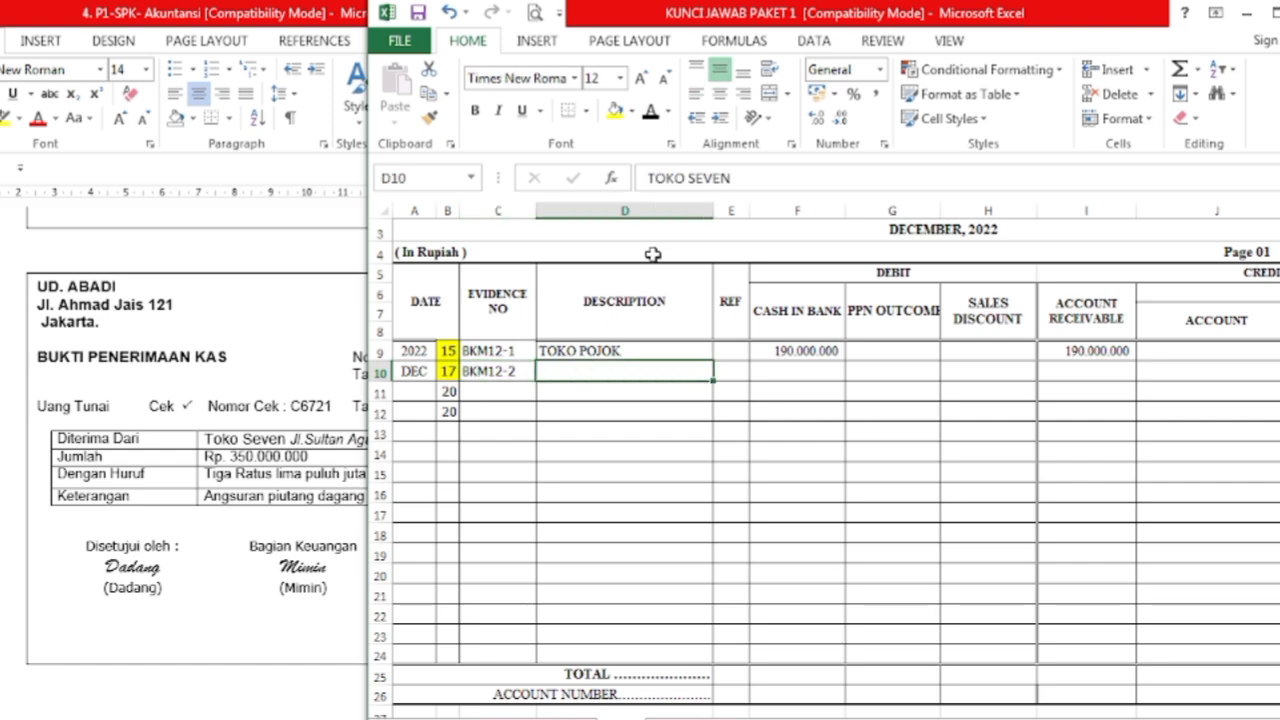
pyautogui.click(651, 111)
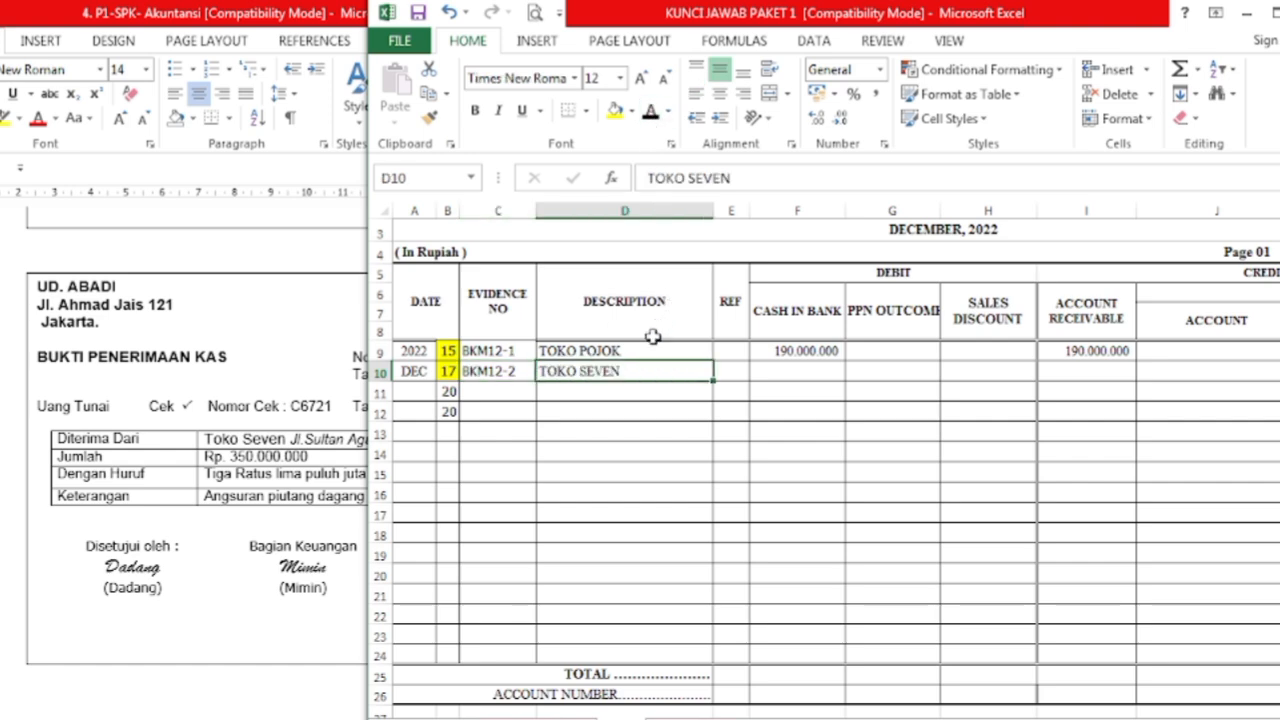
# Reveal TOKO SEVEN's 350.000.000 cash in bank debit in F10 and account receivable credit in I10 with black text
pyautogui.click(808, 372)
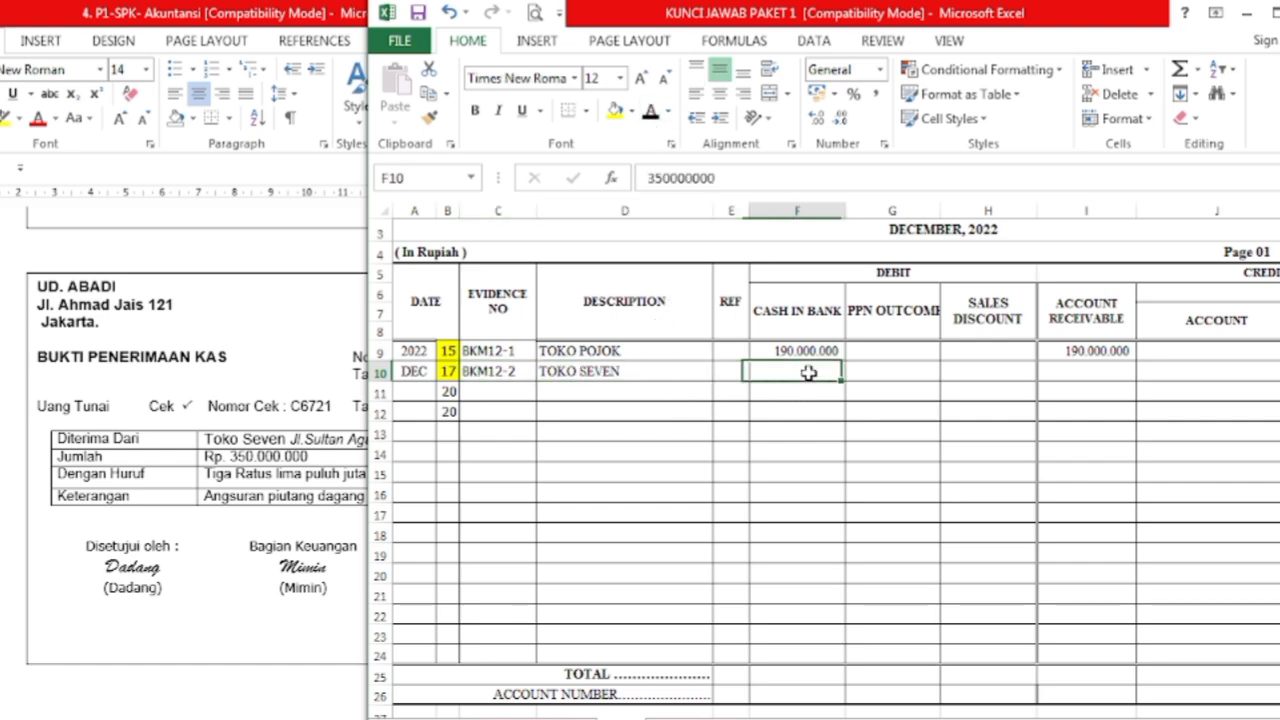
pyautogui.click(651, 113)
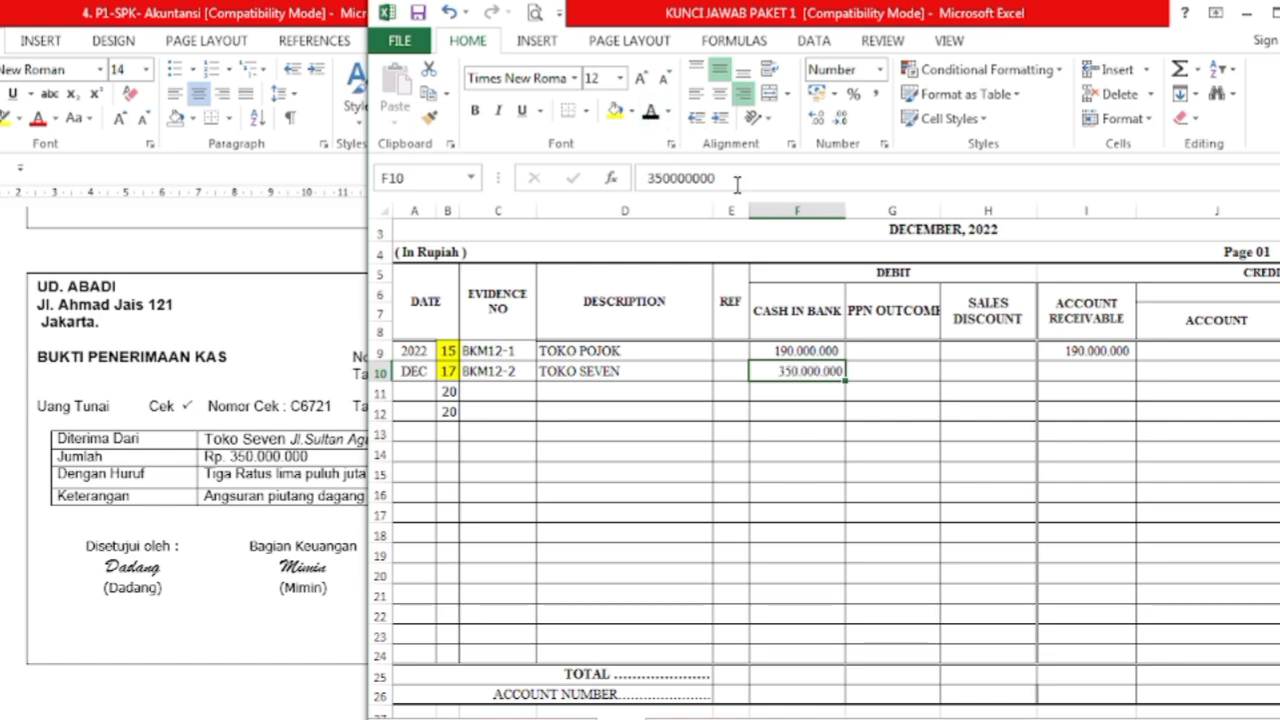
pyautogui.click(1086, 372)
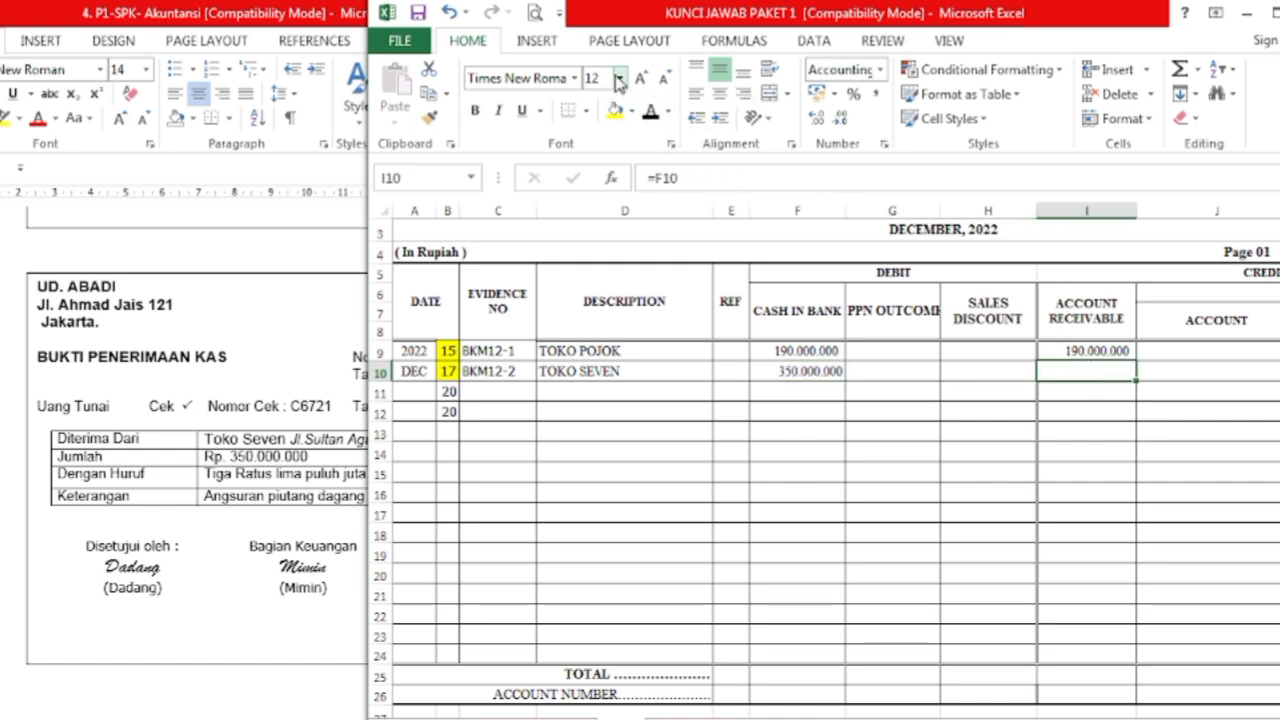
pyautogui.click(651, 113)
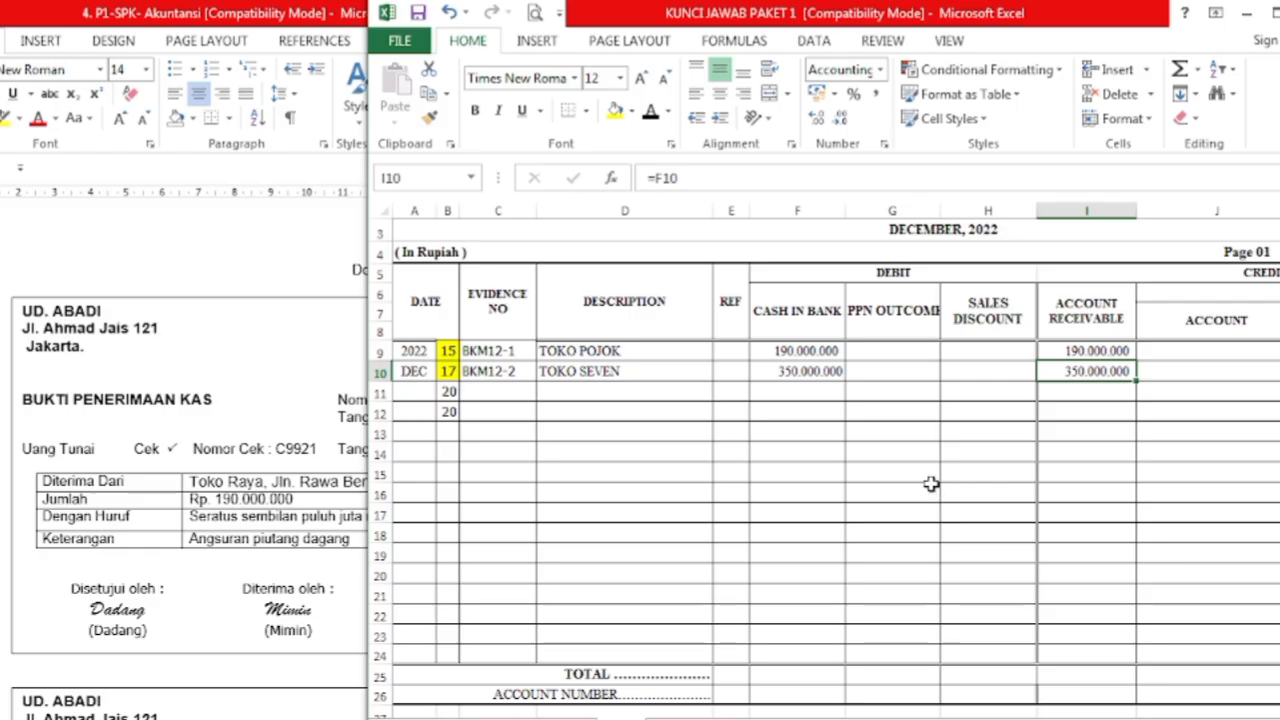
# Highlight date 20 in B11 in yellow and reveal evidence number BKM12-3 and description TOKO RAYA with black text
pyautogui.scroll(1, 929, 488)
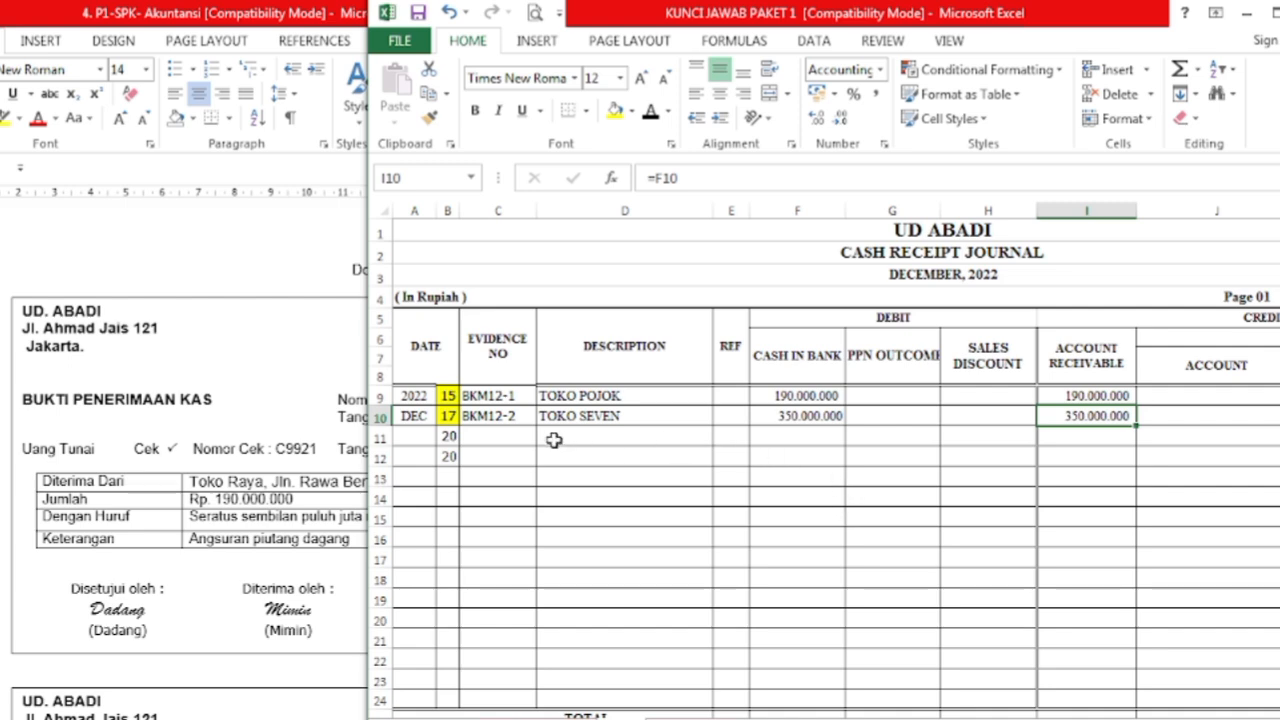
pyautogui.click(442, 435)
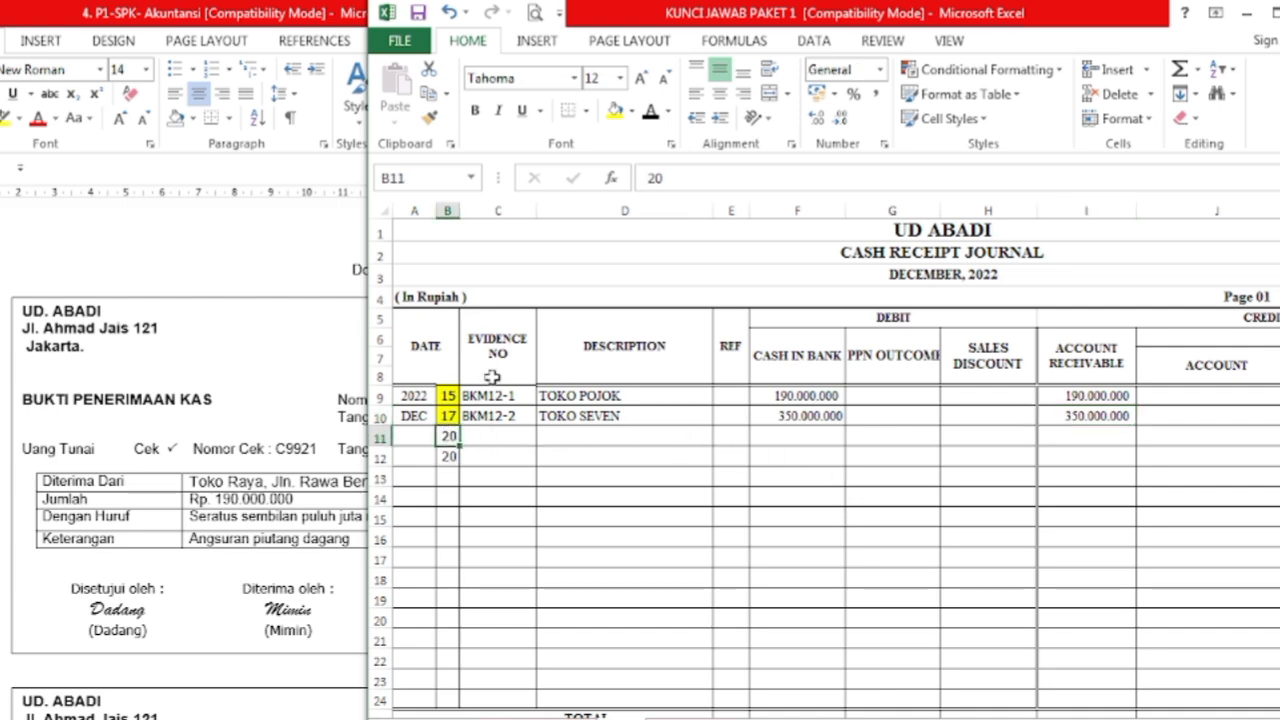
pyautogui.click(614, 115)
pyautogui.click(503, 435)
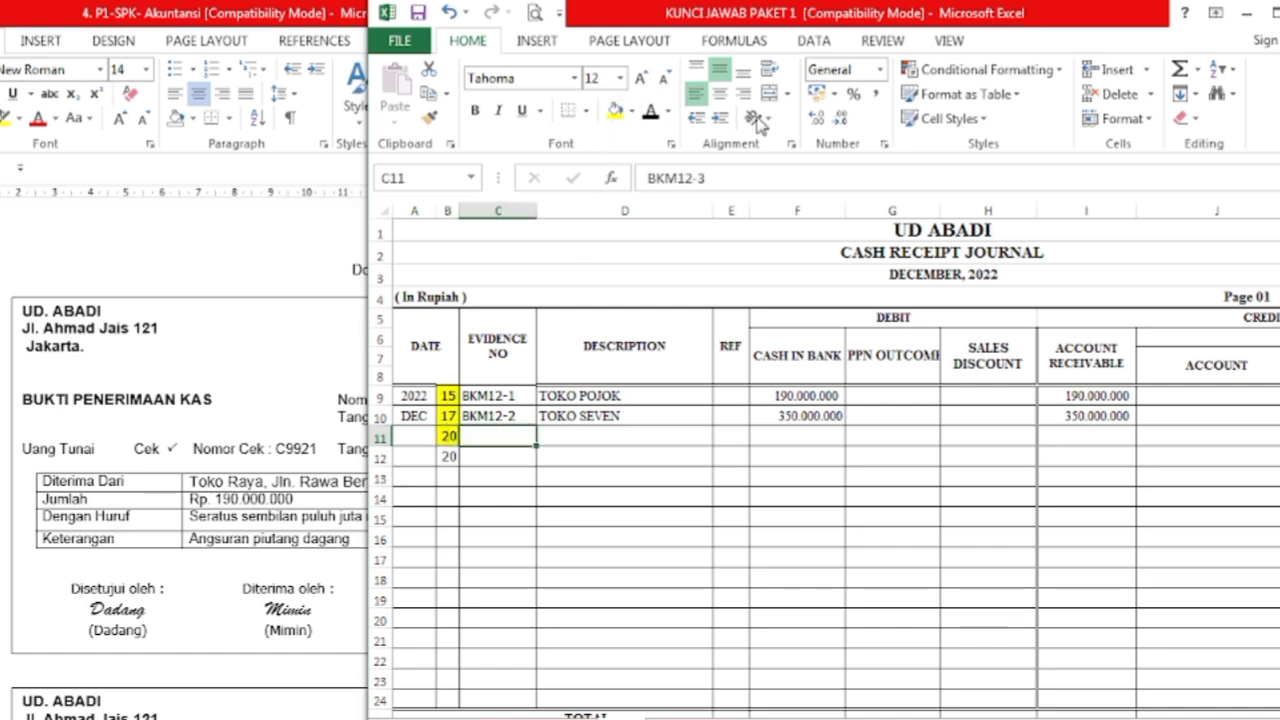
pyautogui.click(651, 115)
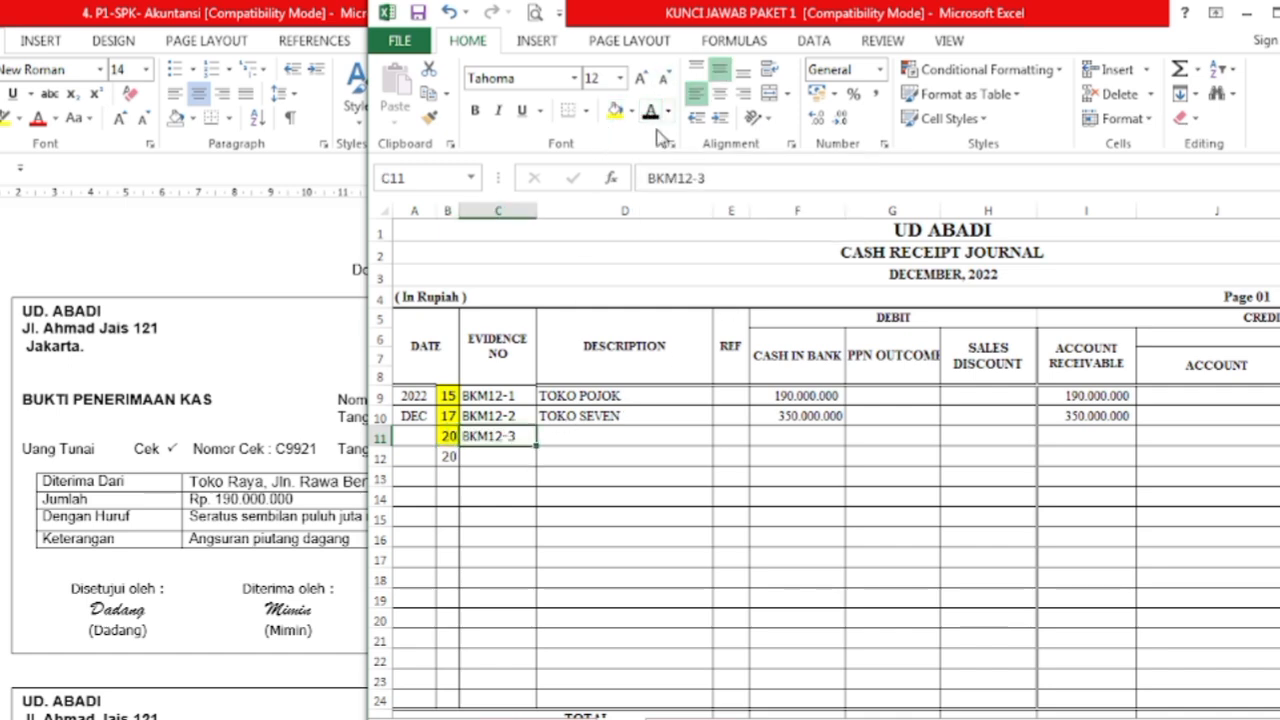
pyautogui.click(606, 433)
pyautogui.click(651, 112)
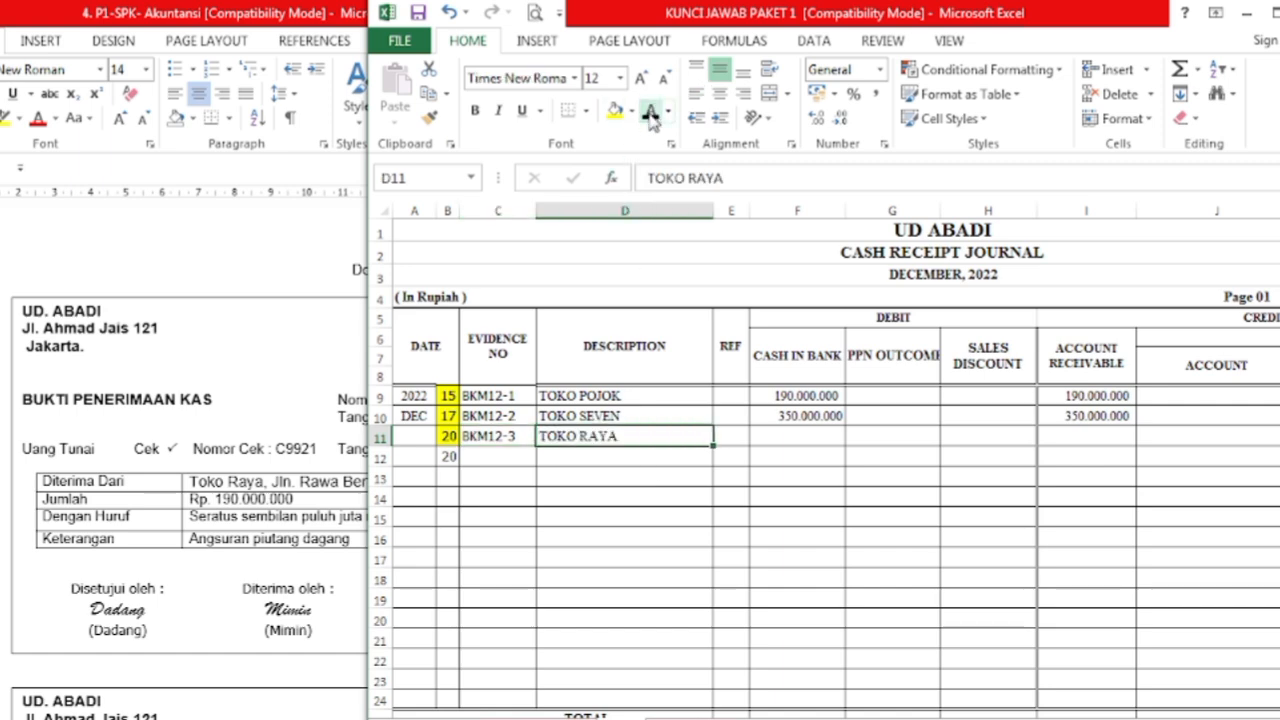
# Reveal TOKO RAYA's 190.000.000 cash in bank debit in F11 and account receivable credit in I11 with black text
pyautogui.click(782, 440)
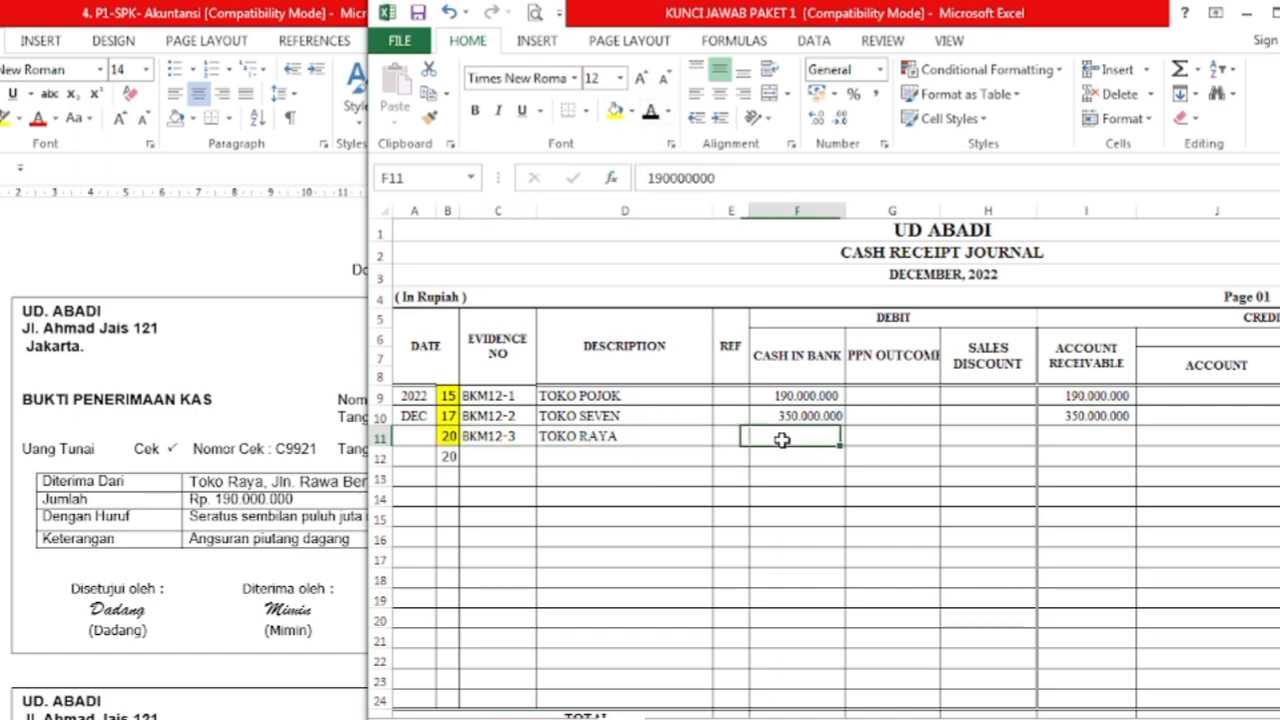
pyautogui.click(650, 112)
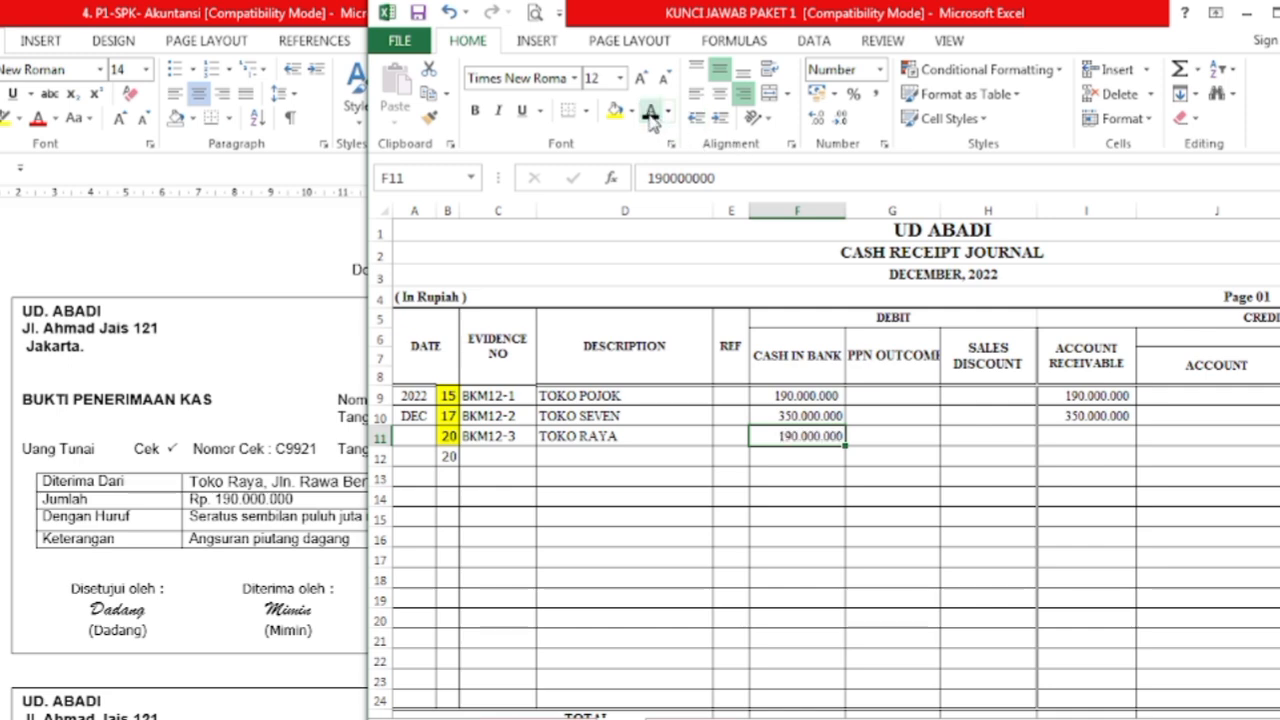
pyautogui.click(1071, 437)
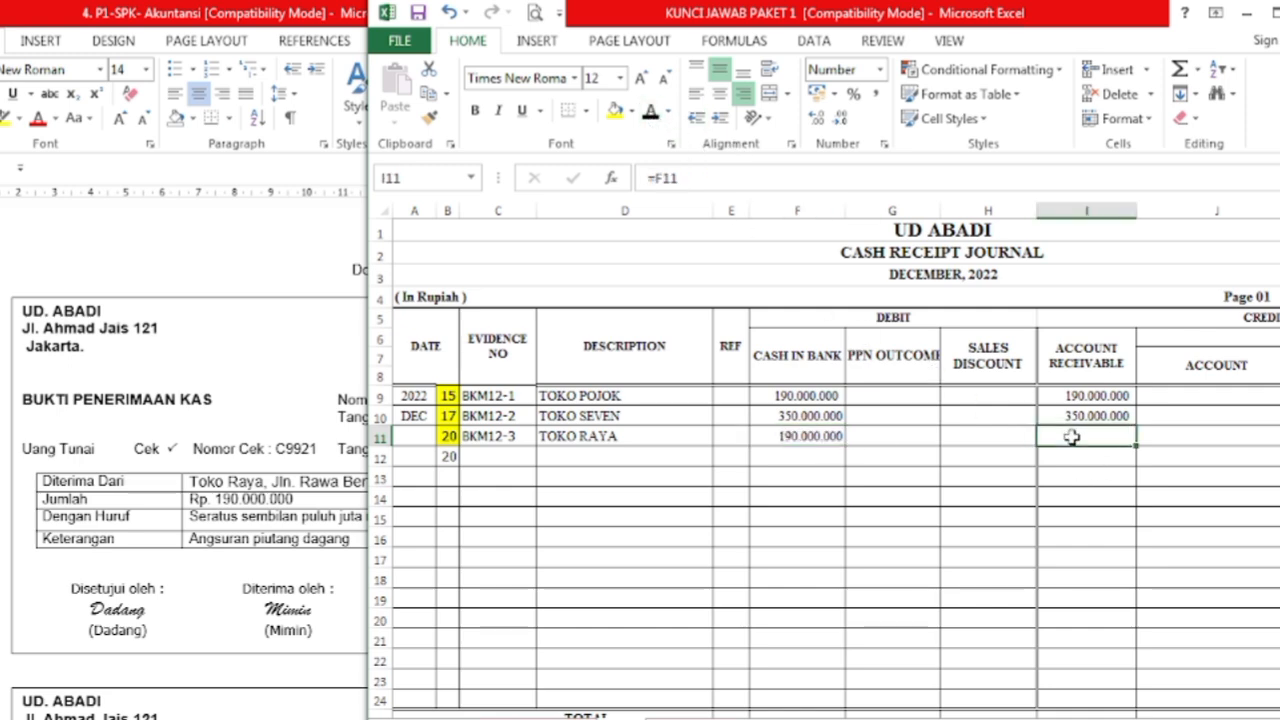
pyautogui.click(652, 113)
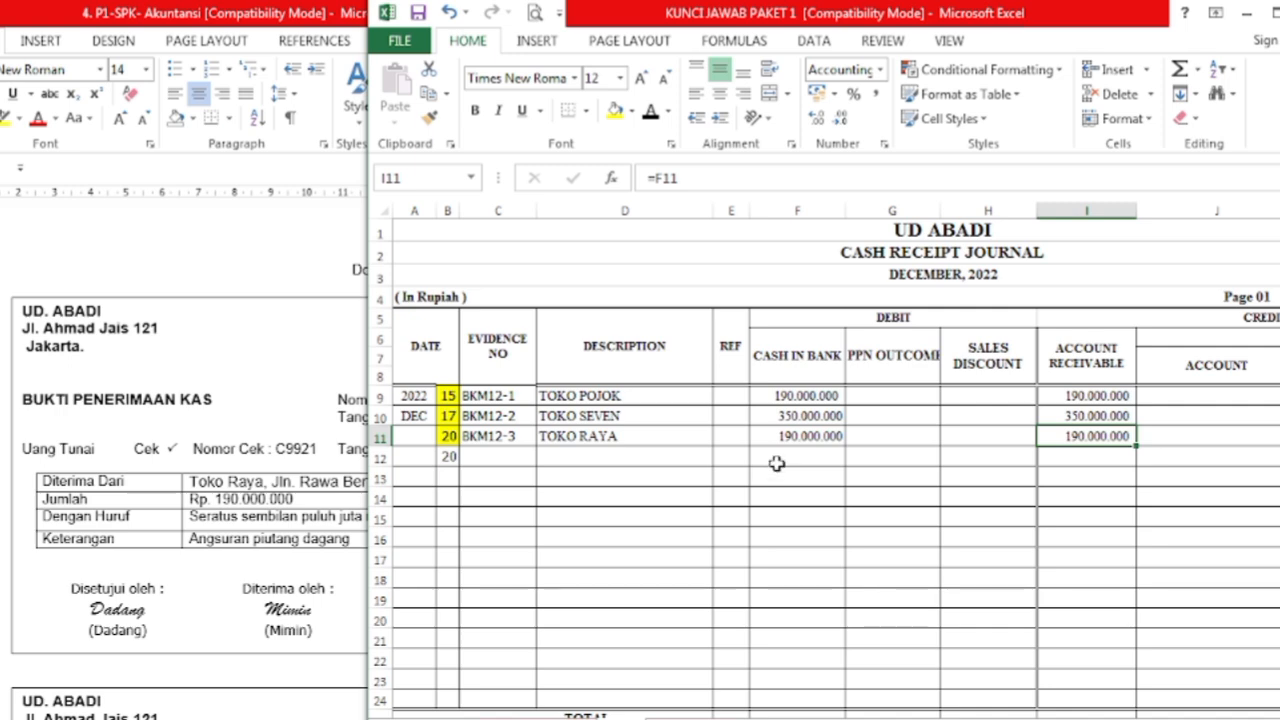
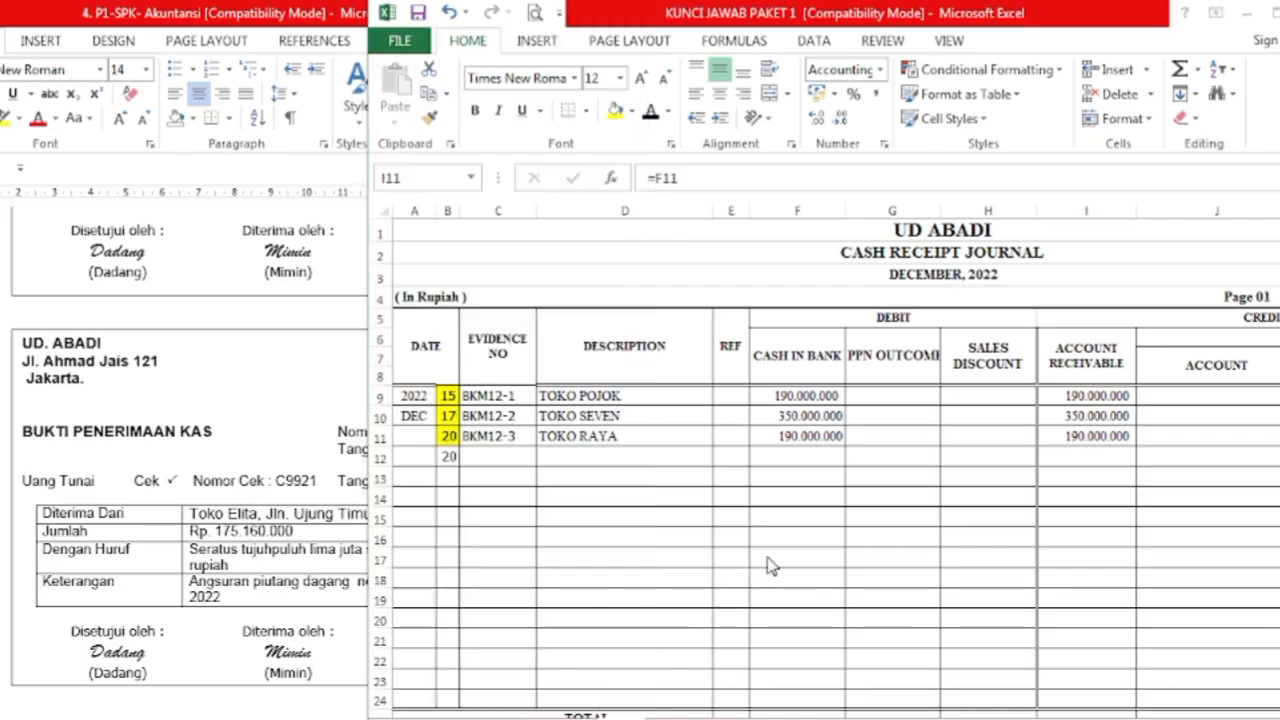
# Highlight date 20 in B12 in yellow and reveal evidence number BKM12-4 and description TOKO ELITA with black text
pyautogui.click(767, 557)
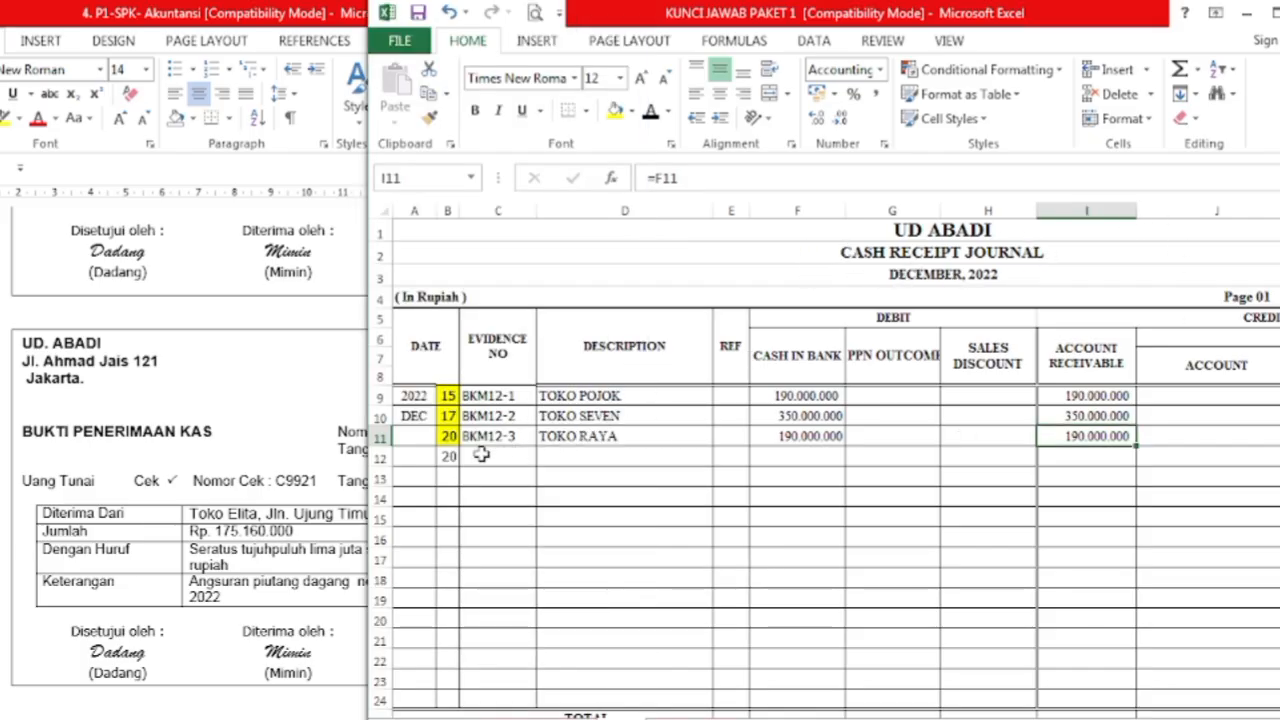
pyautogui.click(446, 458)
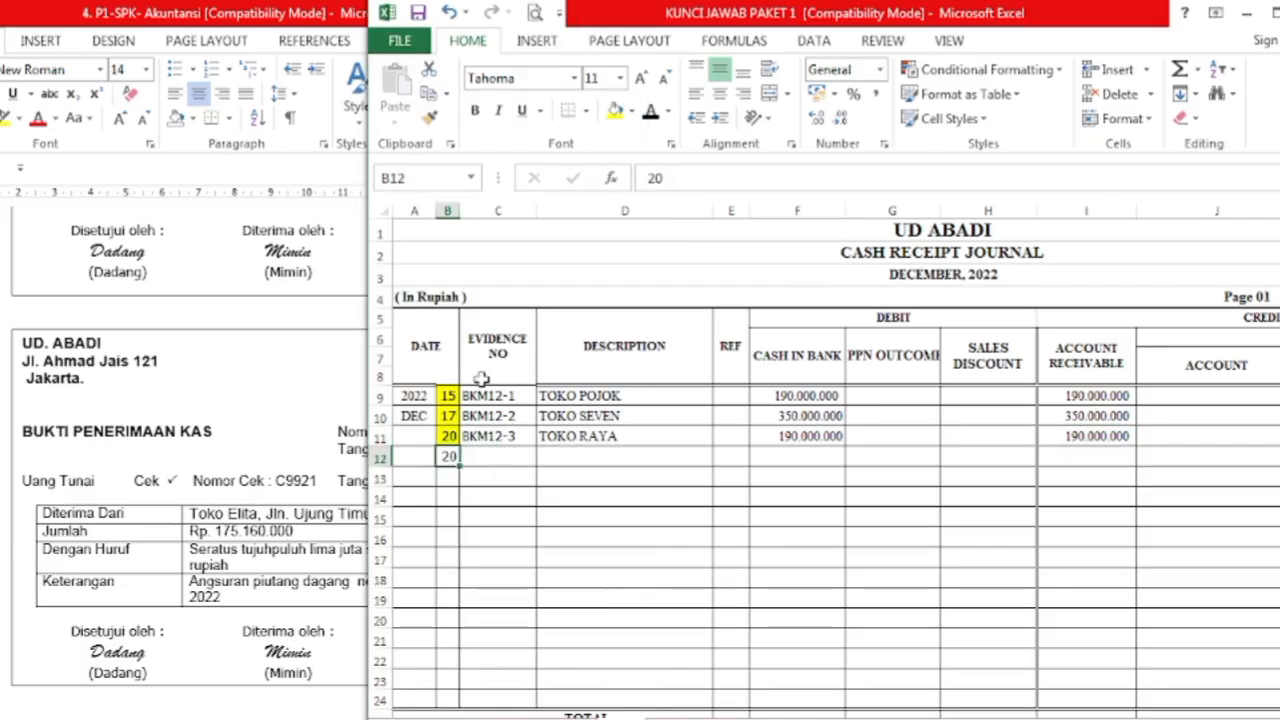
pyautogui.click(615, 112)
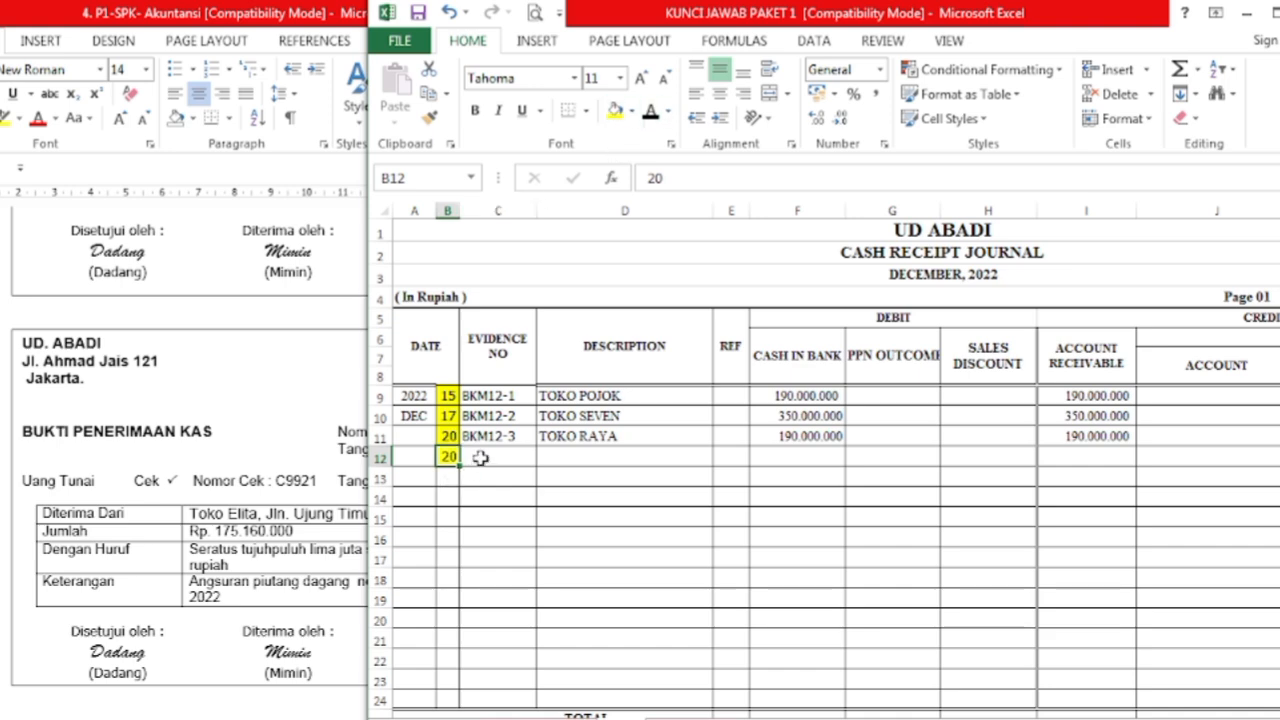
pyautogui.click(480, 457)
pyautogui.click(650, 112)
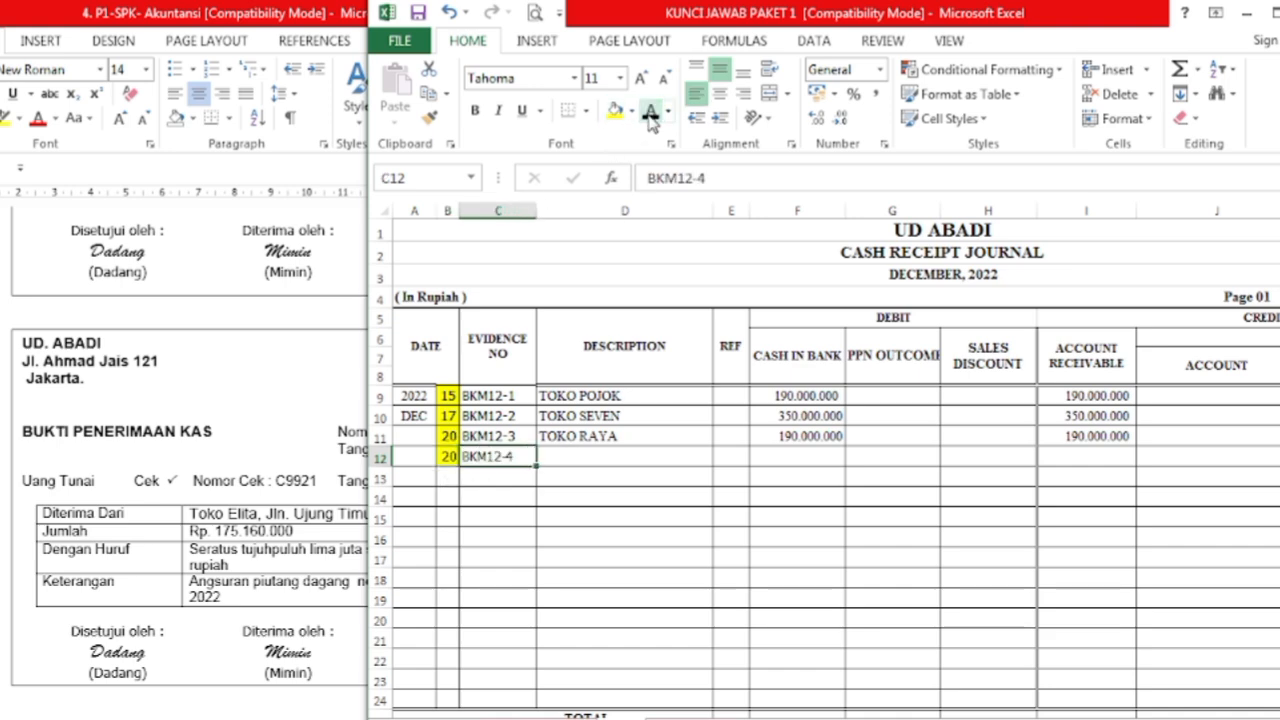
pyautogui.click(591, 456)
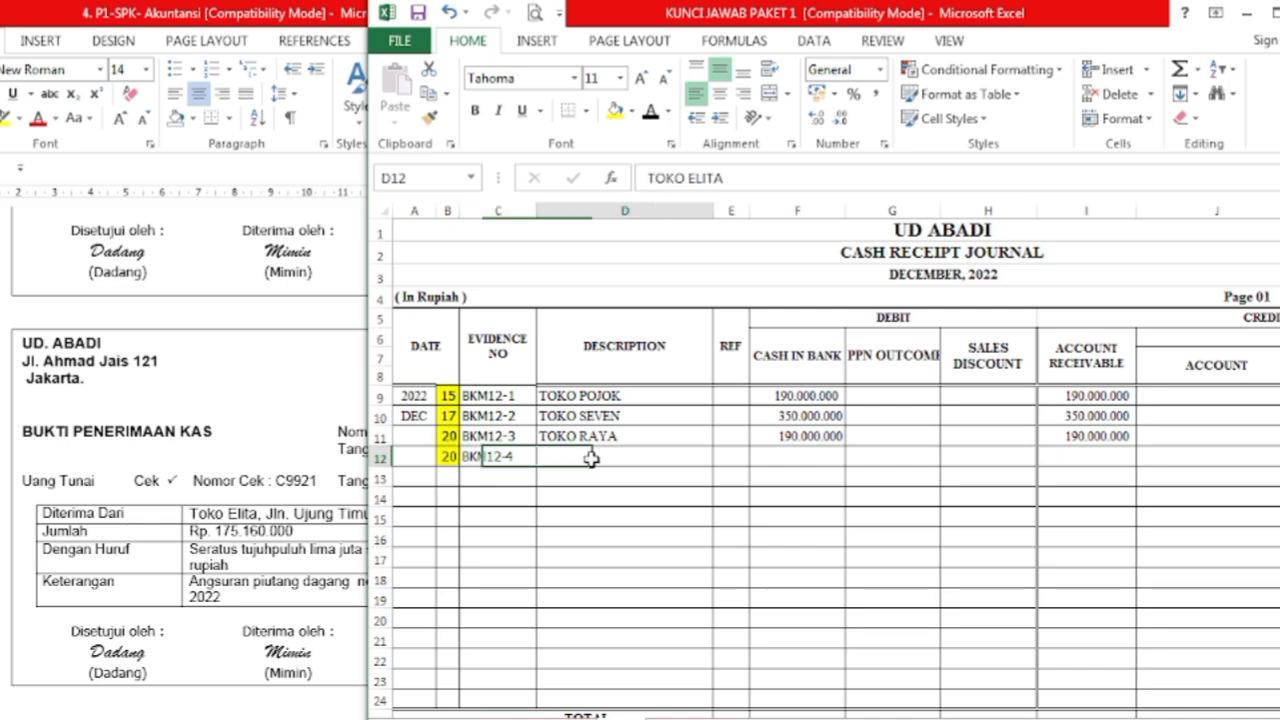
pyautogui.click(655, 115)
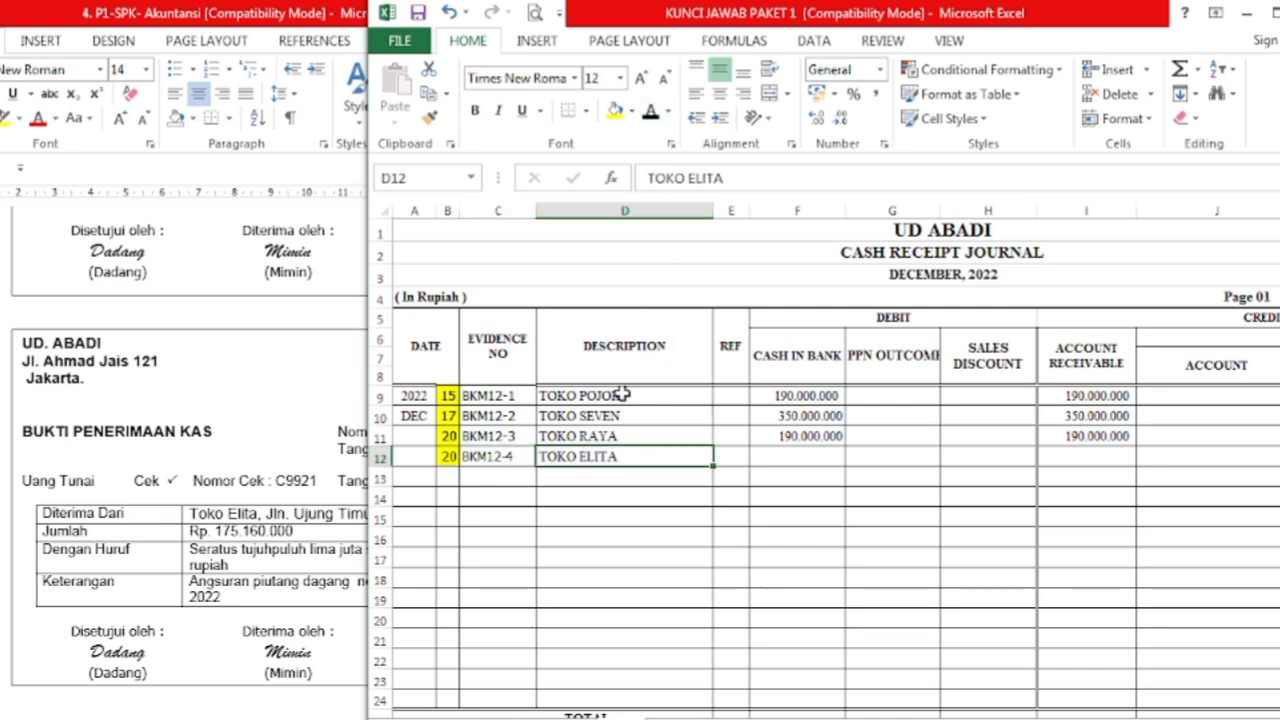
# Reveal TOKO ELITA's 175.160.000 cash in bank debit in F12 and account receivable credit in I12 with black text
pyautogui.click(826, 455)
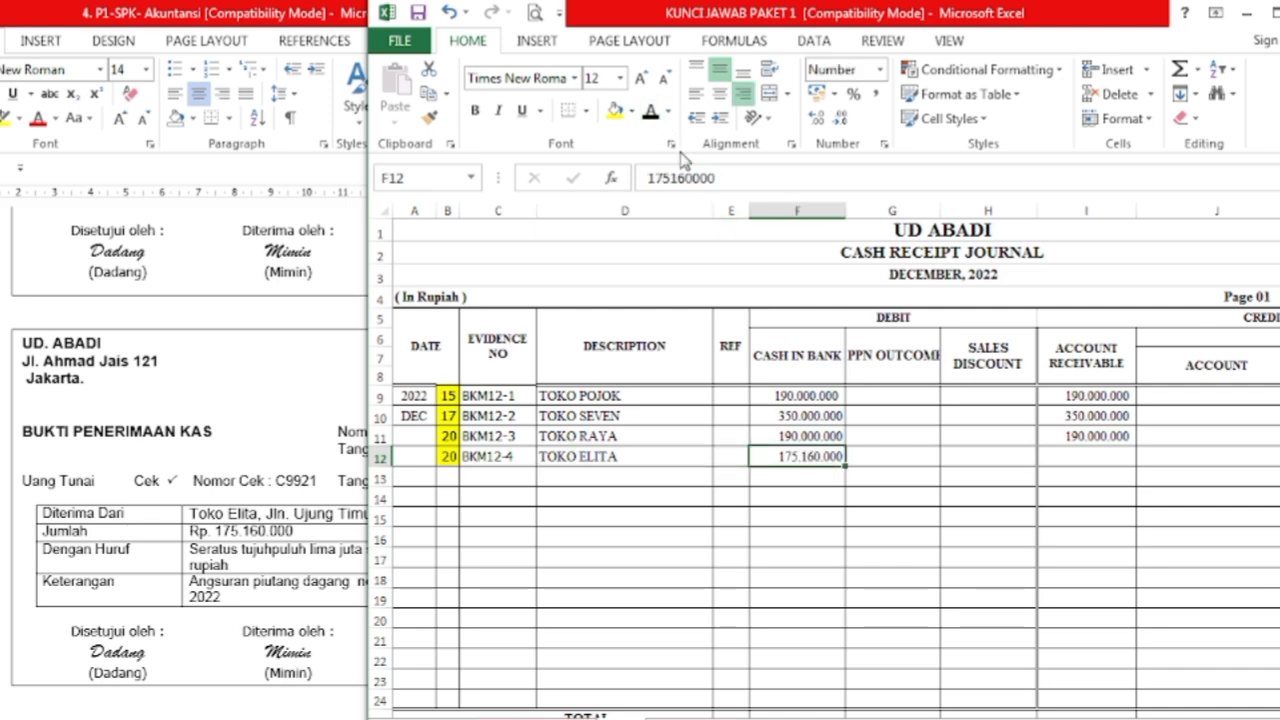
pyautogui.click(1123, 468)
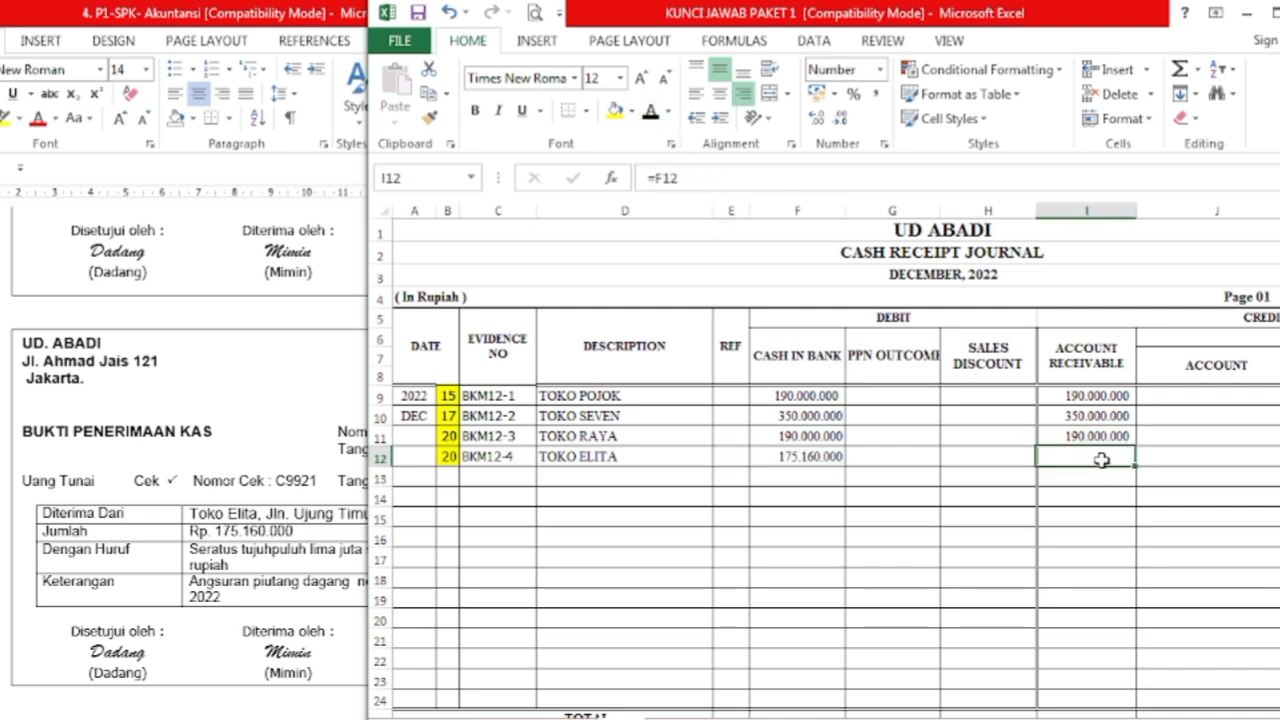
pyautogui.click(650, 112)
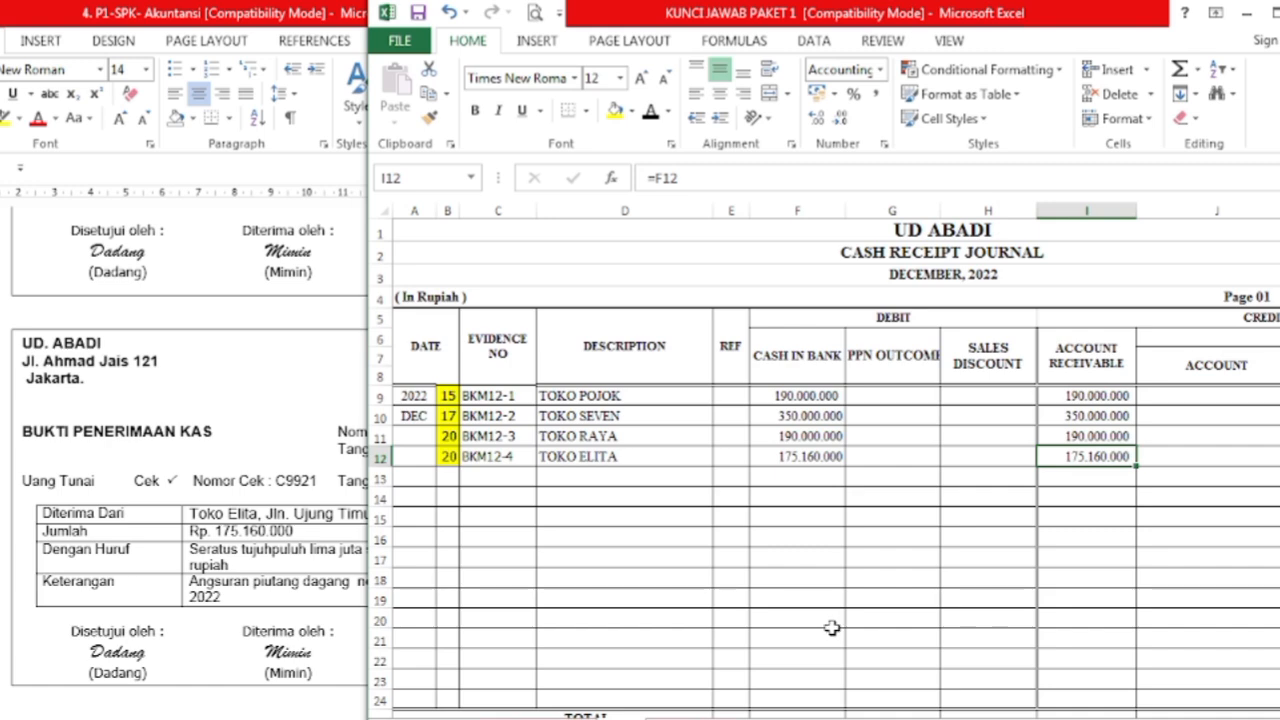
# Bring up cash payment voucher BKK12-2 in the Word document, then return to Excel and open the Cash Payment Journal sheet
pyautogui.click(349, 604)
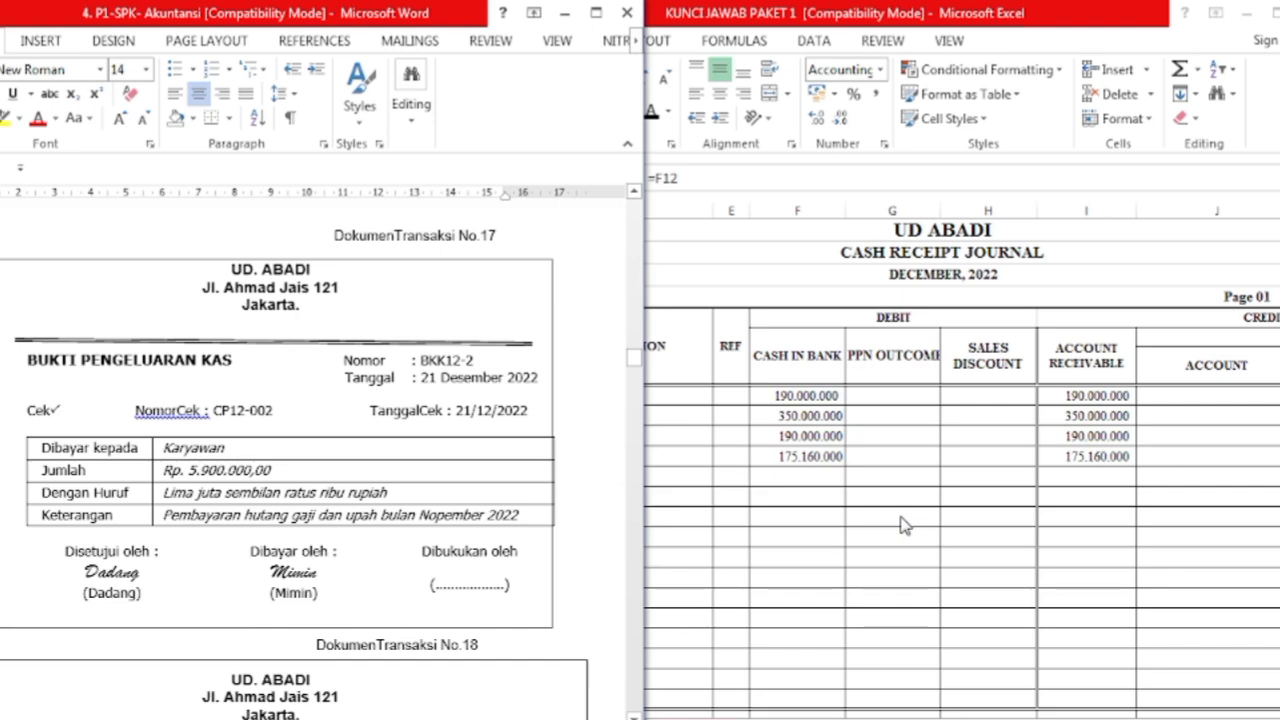
pyautogui.click(903, 523)
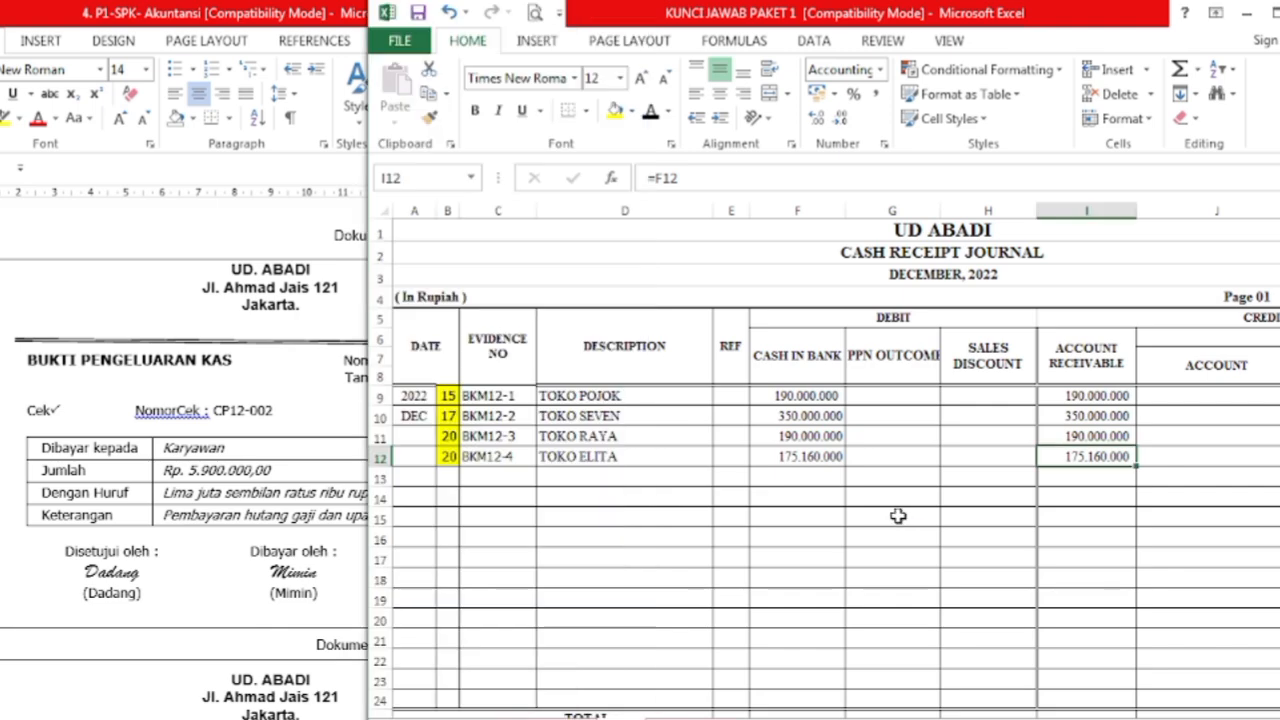
pyautogui.click(670, 718)
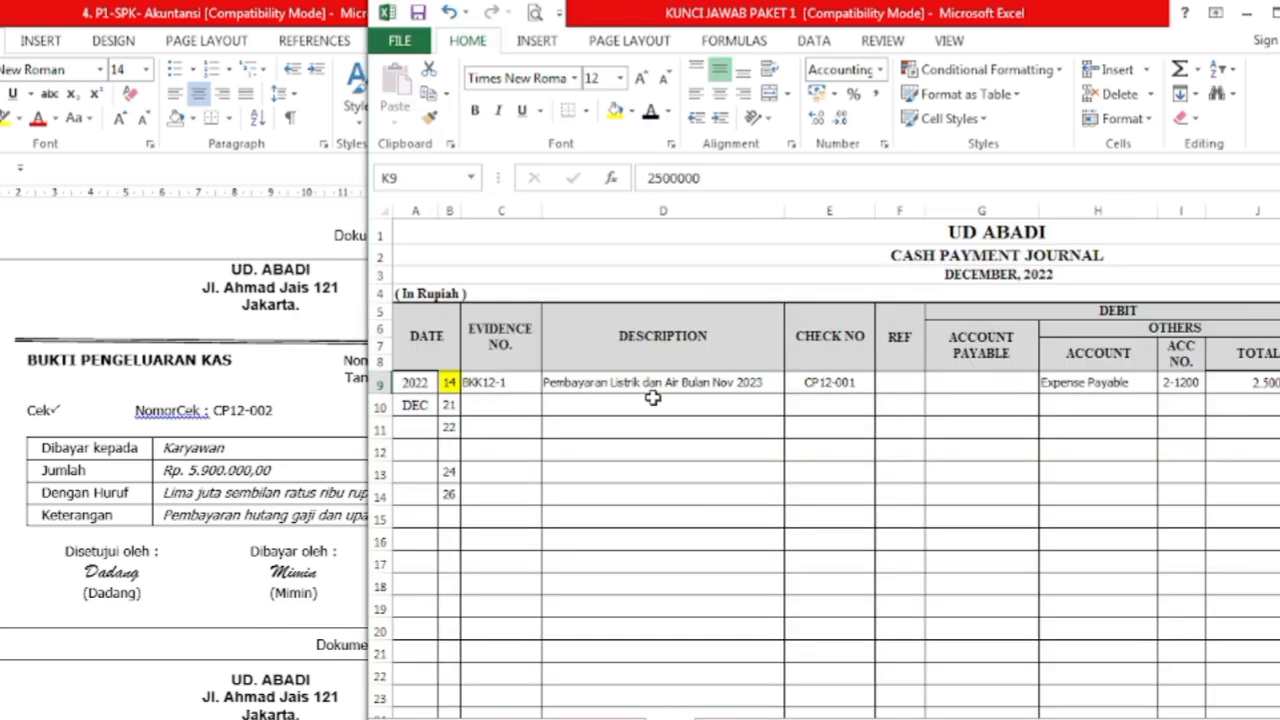
# Highlight date 21 in B10 in yellow and reveal evidence number BKK12-2 and description Pembayaran Gaji Bulan Nov 2022 with black text
pyautogui.click(452, 407)
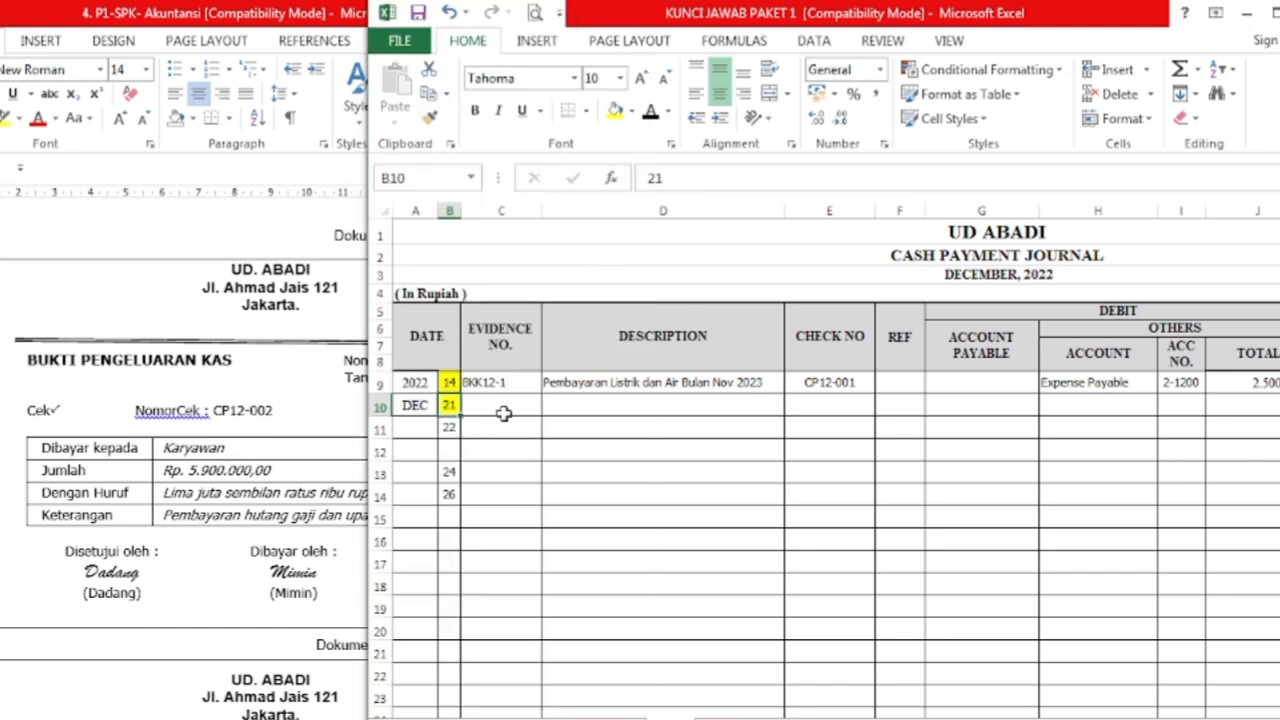
pyautogui.click(503, 413)
pyautogui.write('BKK12-2')
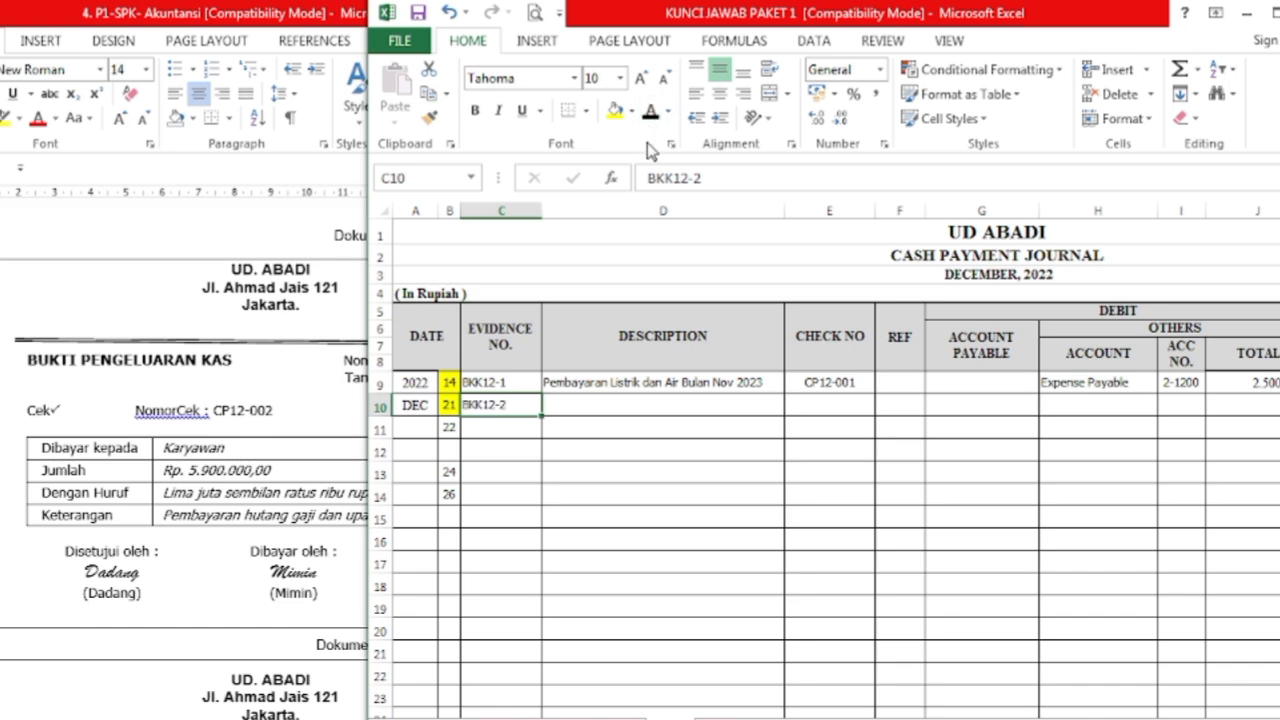
pyautogui.click(592, 411)
pyautogui.write('Pembayaran Gaji Bulan Nov 2022')
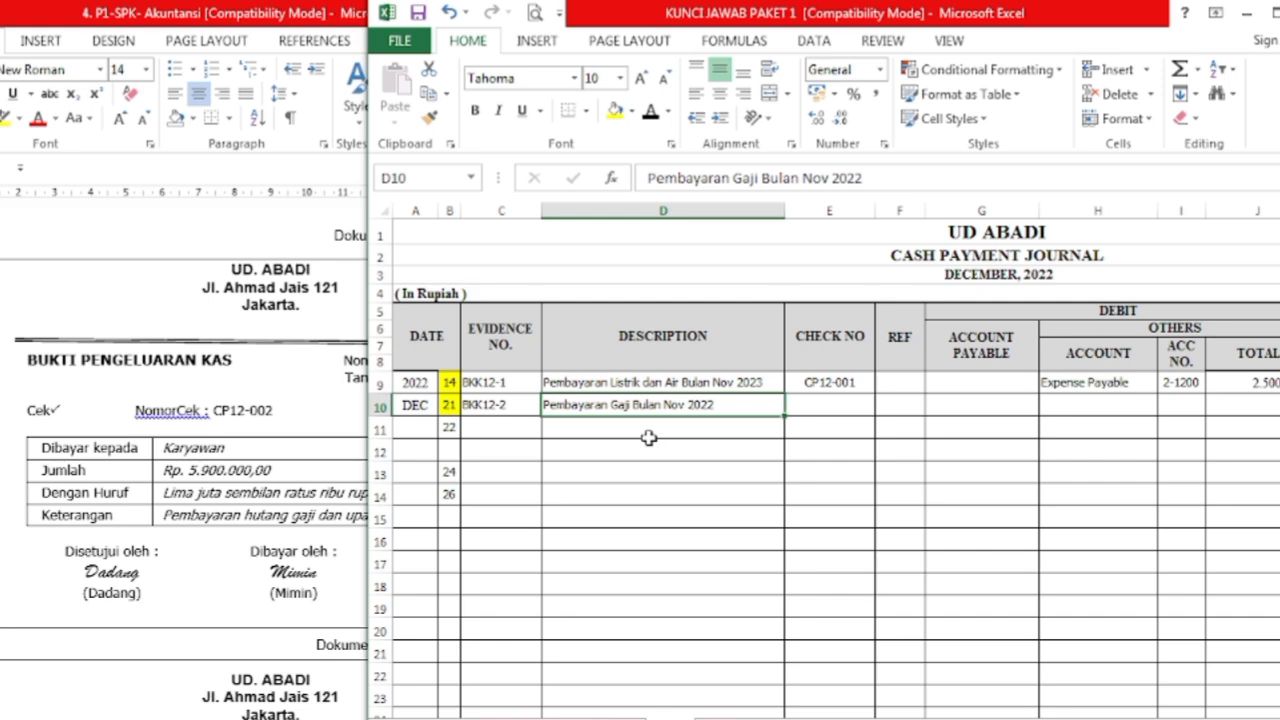
# Reveal the check number in E10 with black text and correct it to CP12-002
pyautogui.click(836, 404)
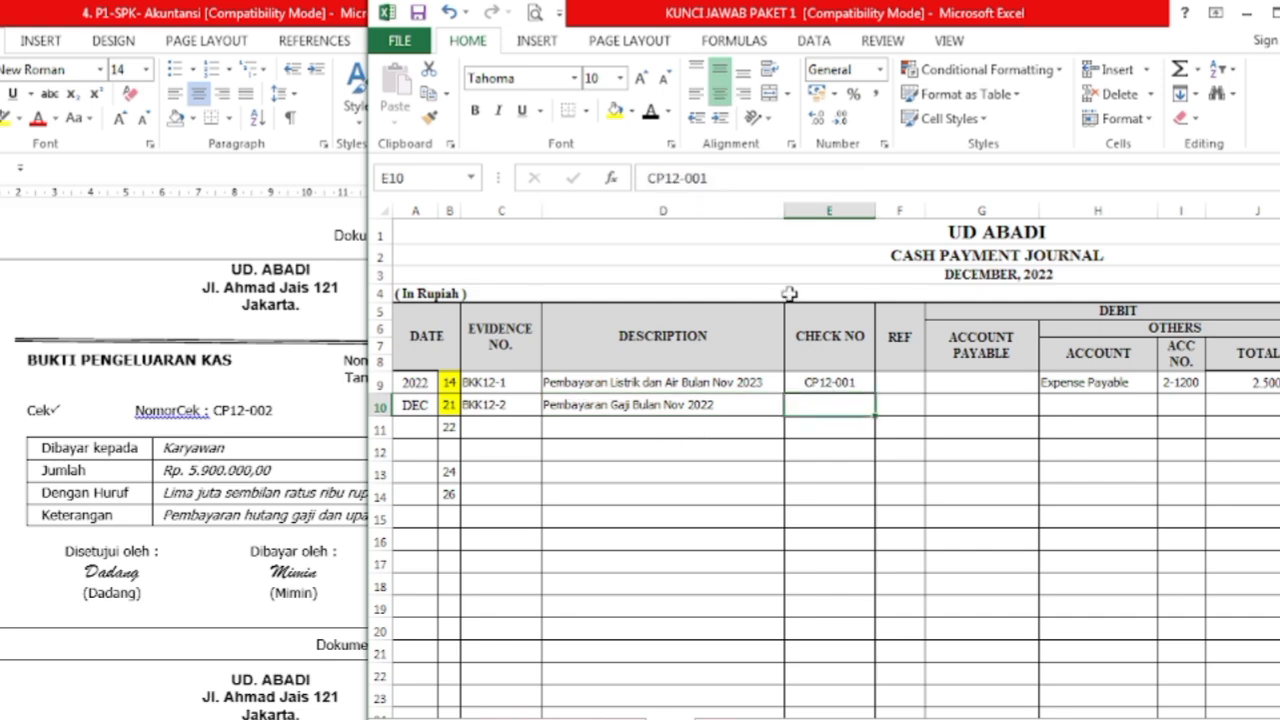
pyautogui.click(650, 112)
pyautogui.doubleClick(862, 405)
pyautogui.press('BackSpace')
pyautogui.write('2')
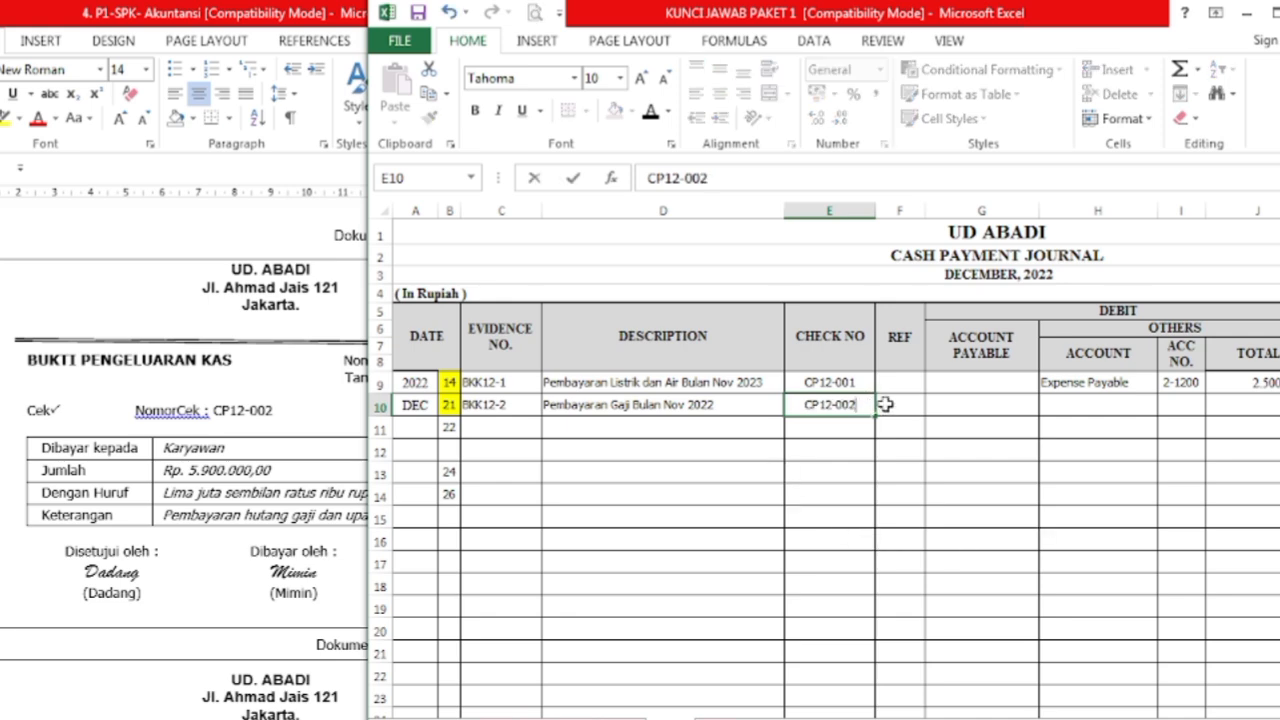
pyautogui.press('Return')
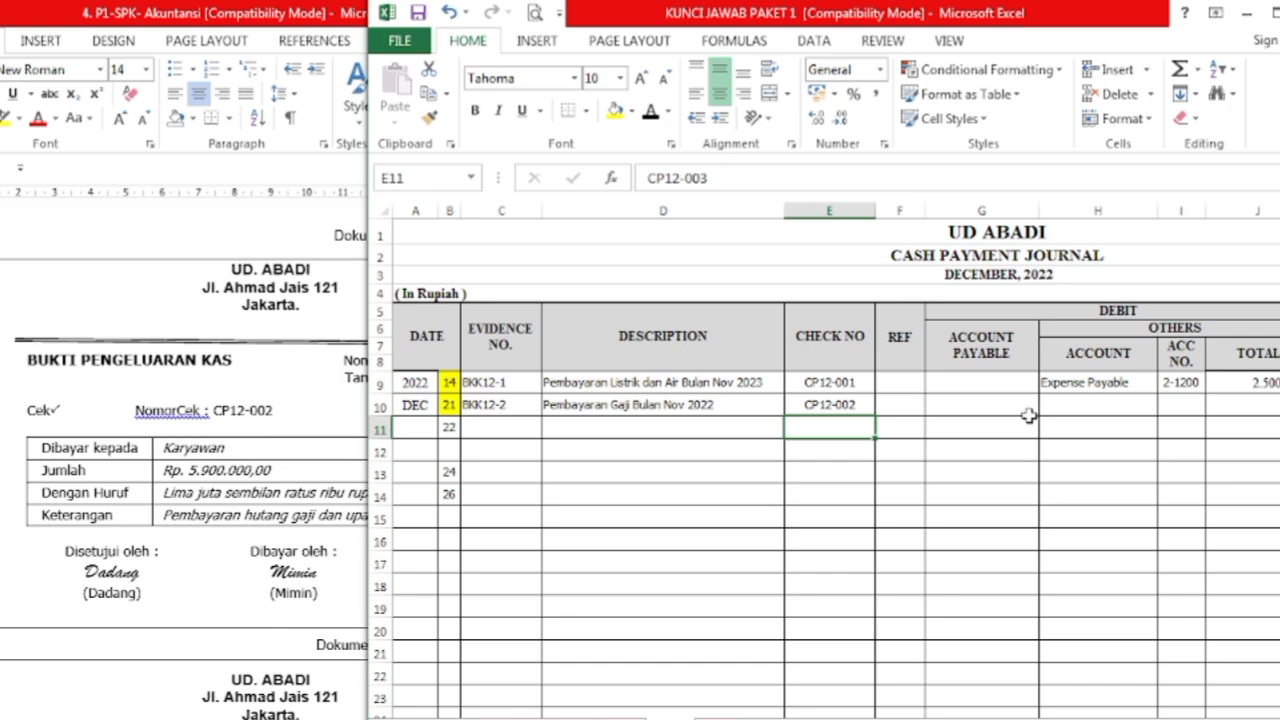
# Reveal the debit account Expense Payable in H10 and account number 2-1200 in I10 with black text
pyautogui.click(1088, 410)
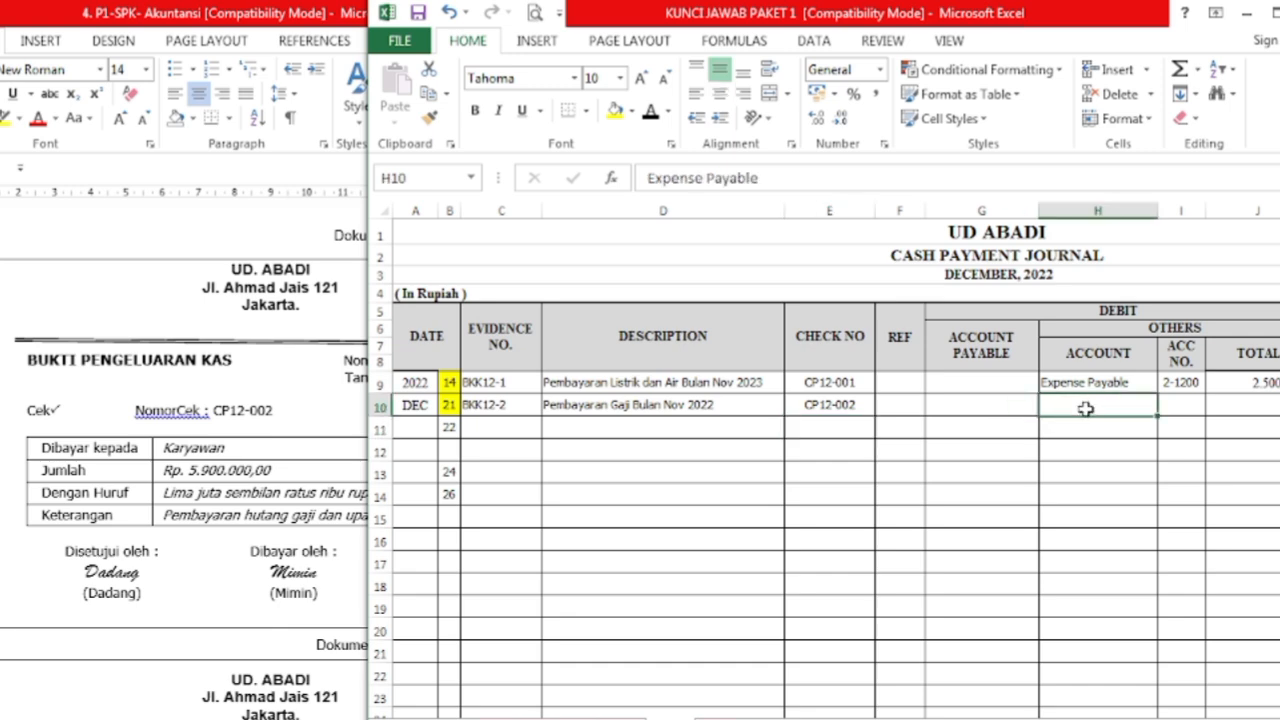
pyautogui.click(651, 112)
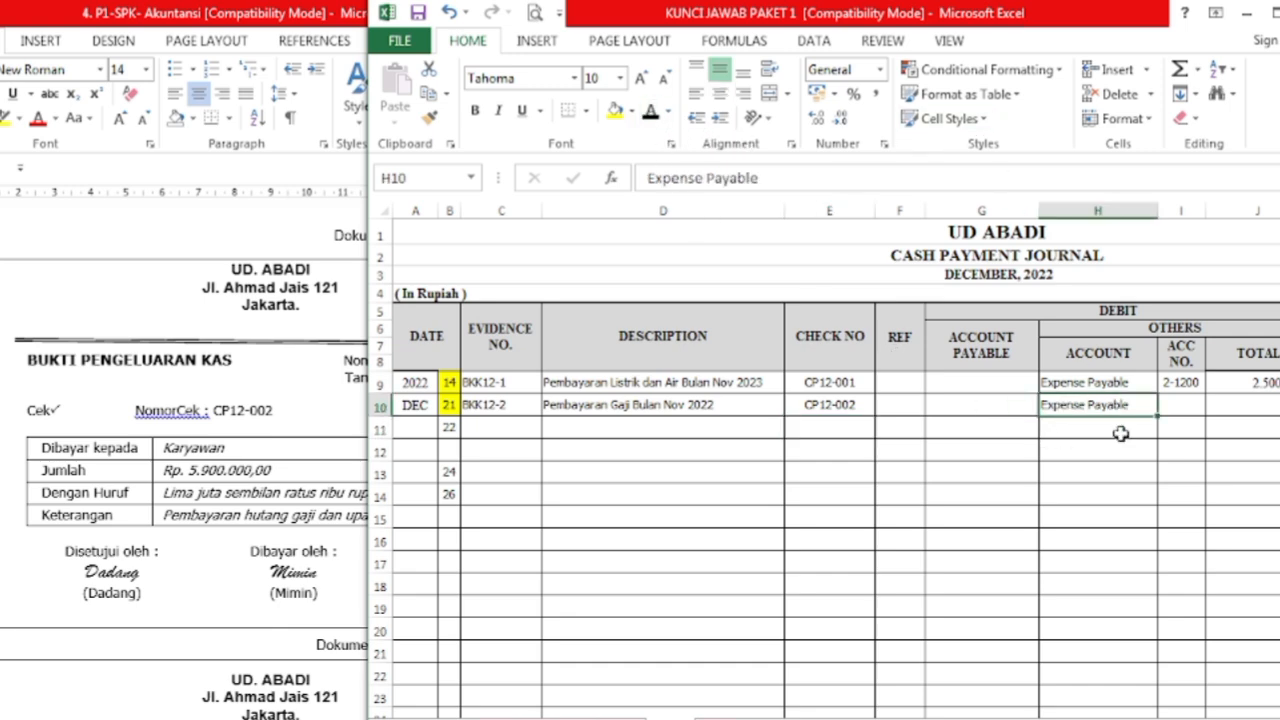
pyautogui.click(1188, 408)
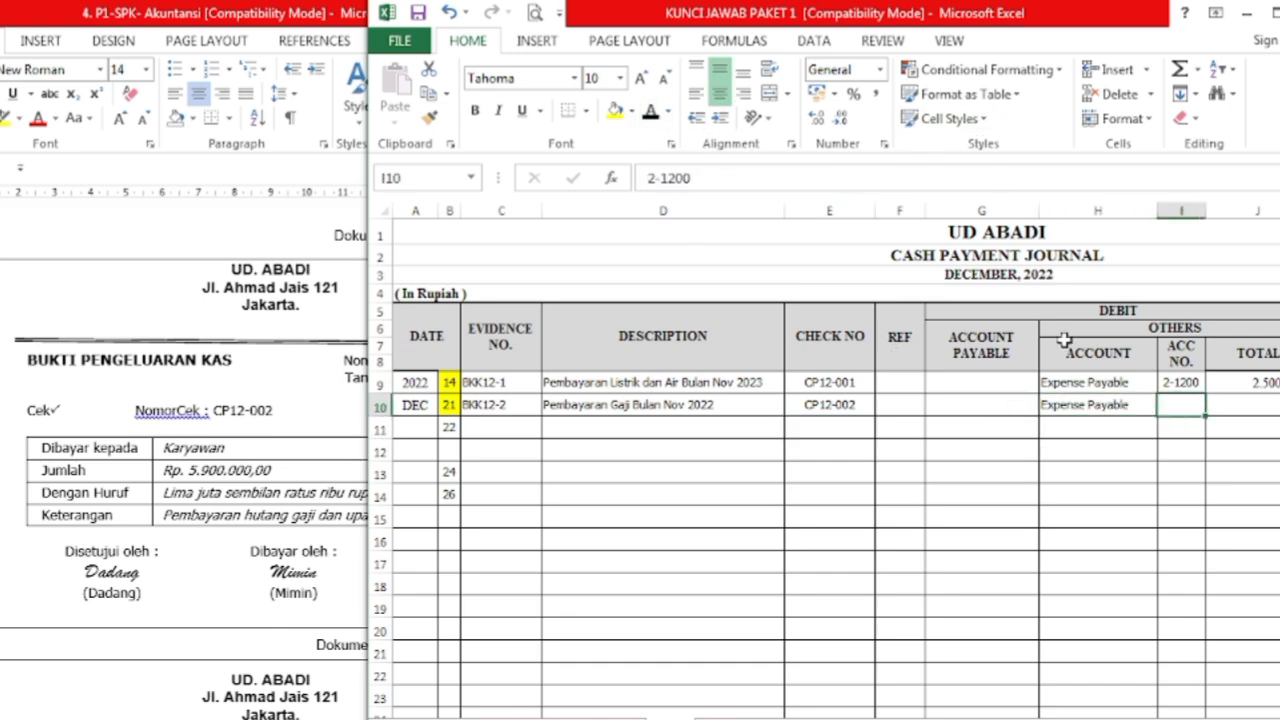
pyautogui.click(651, 112)
# Reveal the salary payment's 5.900.000 debit total in J10 and cash in bank credit in K10 with black text
pyautogui.moveTo(930, 719); pyautogui.dragTo(990, 719)
pyautogui.click(1123, 402)
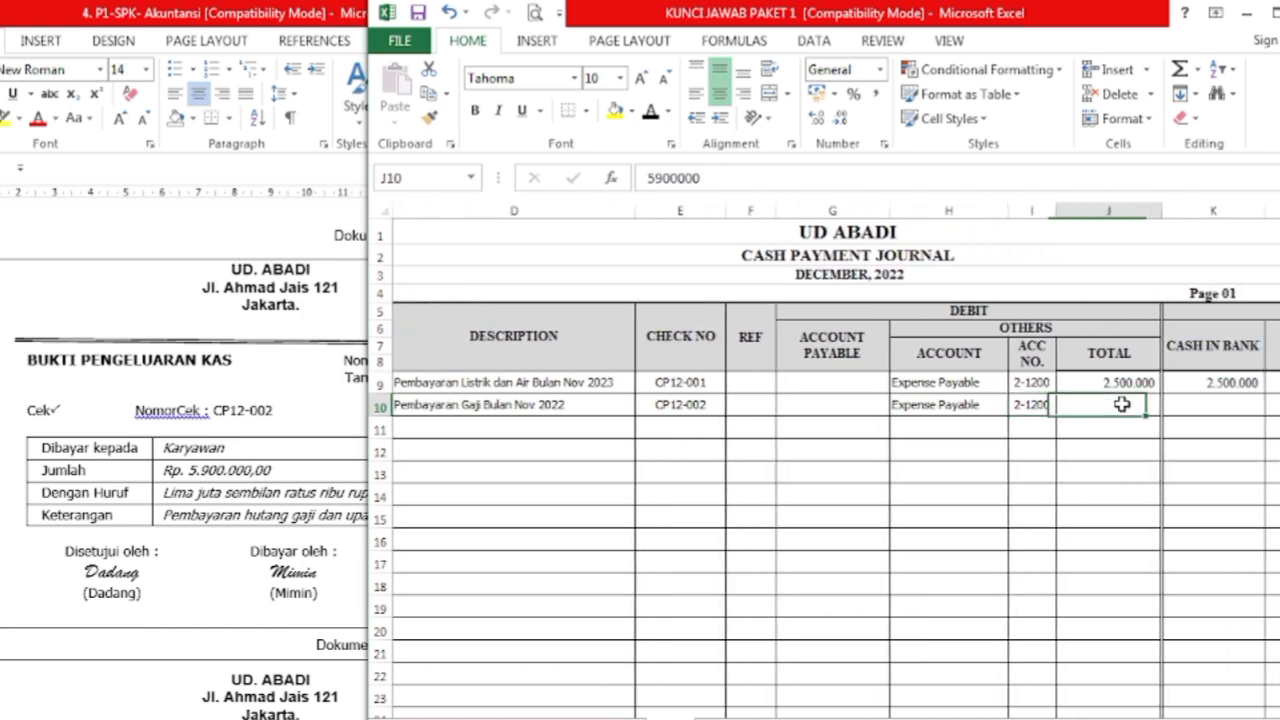
pyautogui.click(651, 112)
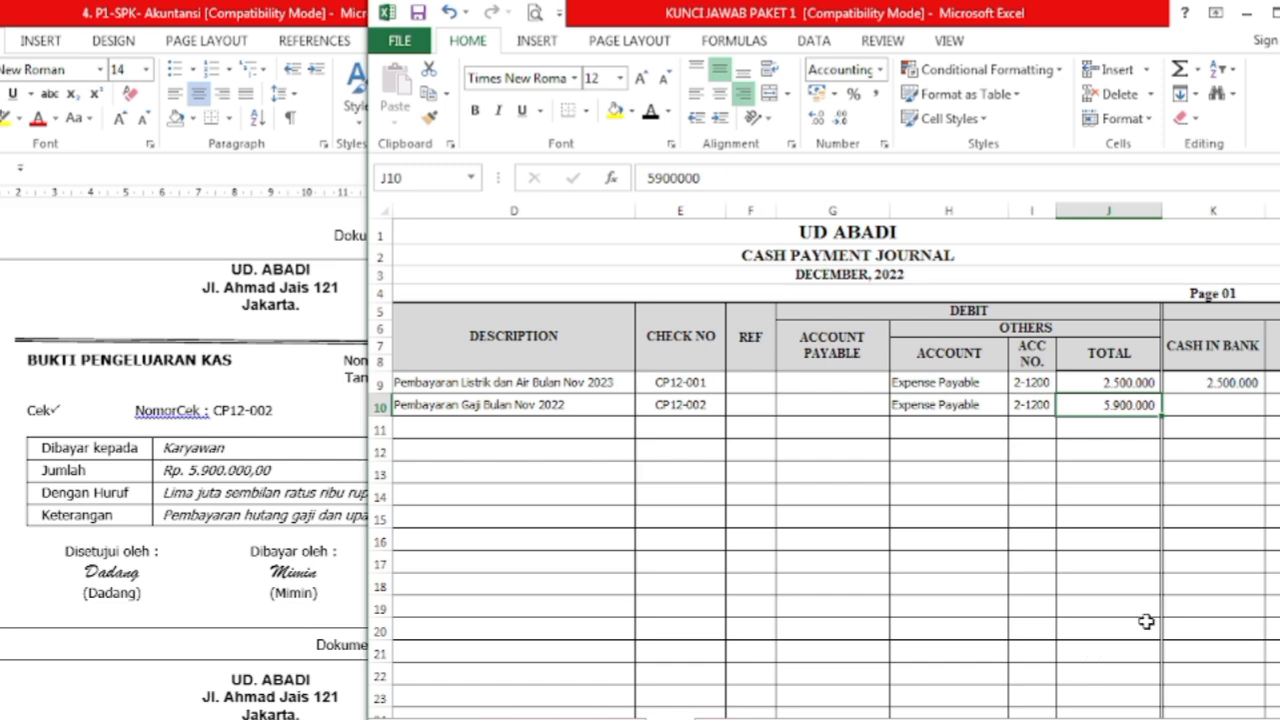
pyautogui.click(1229, 409)
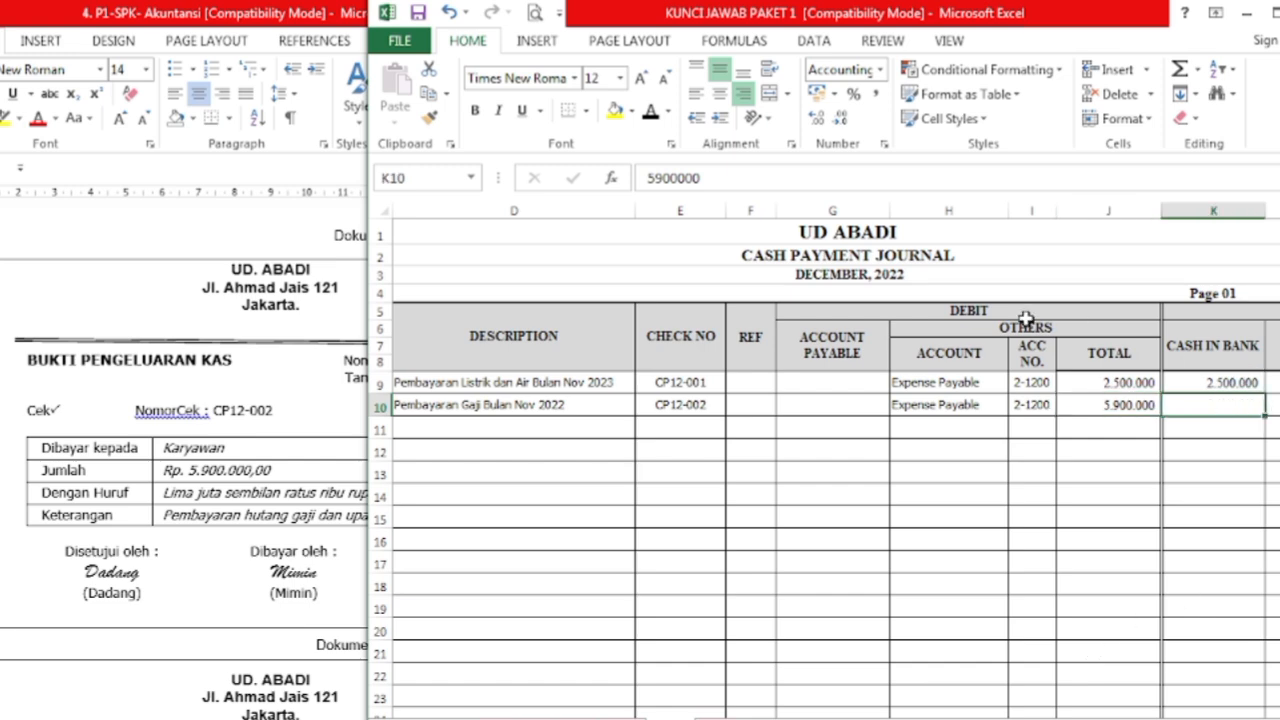
pyautogui.click(651, 112)
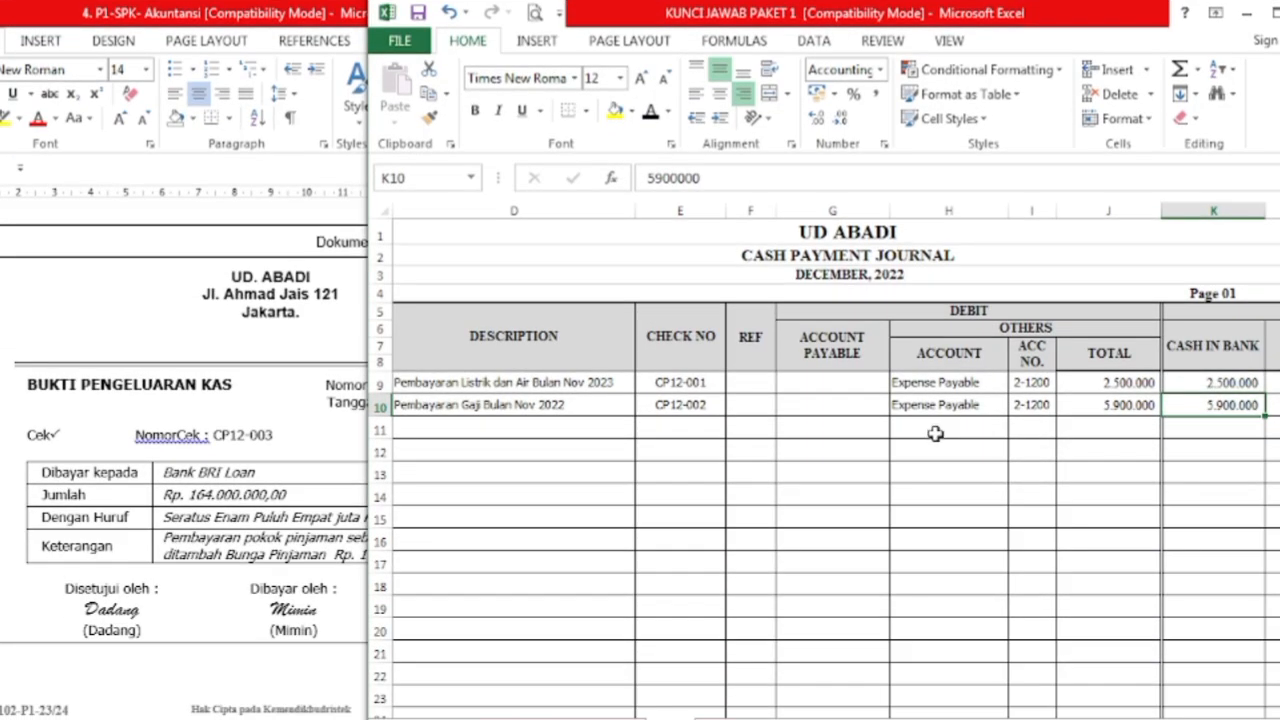
# Highlight date 22 in B11 in yellow and reveal BKK12-3, Hutang Bank BRI and check number CP12-003 in row 11 with black text
pyautogui.hscroll(-3, 830, 500)
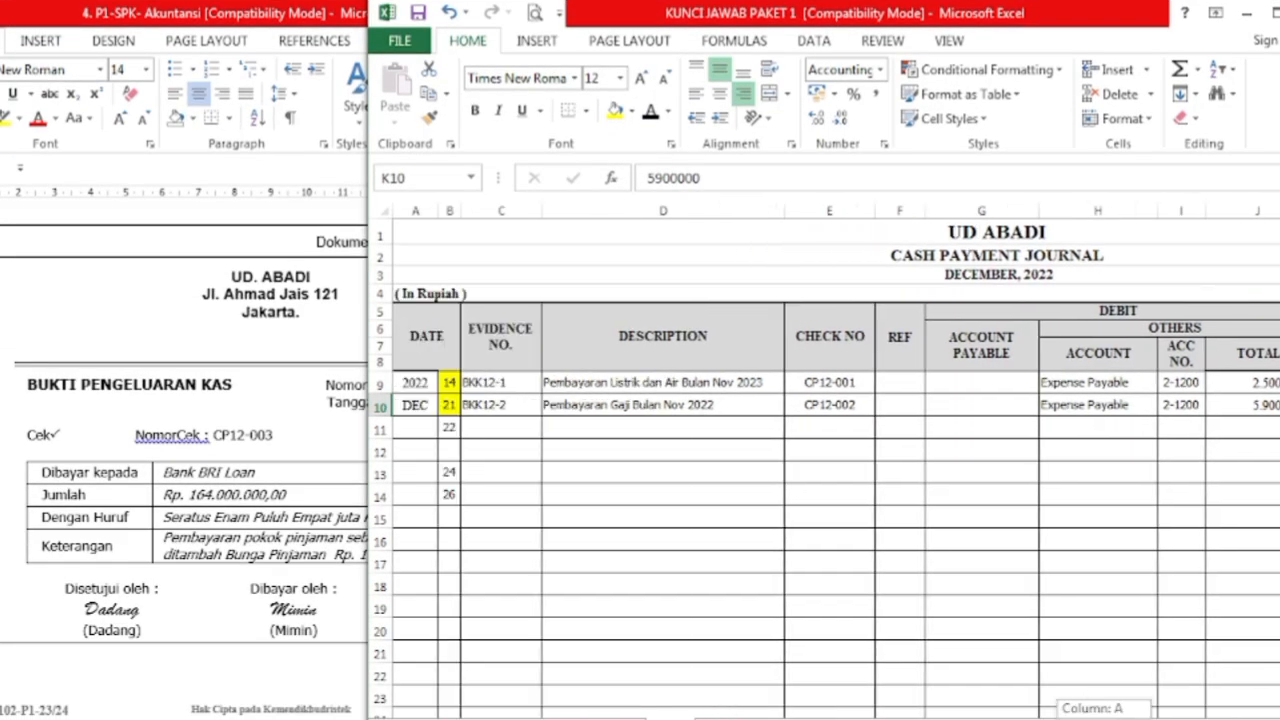
pyautogui.click(455, 428)
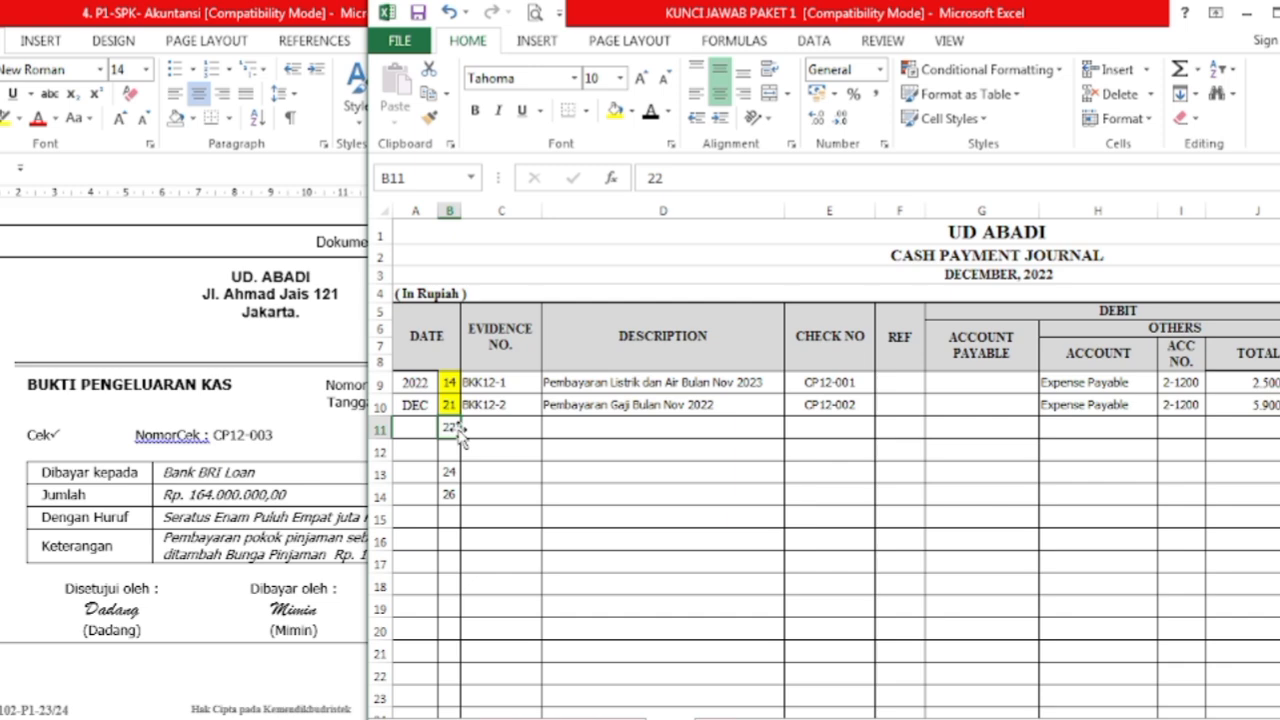
pyautogui.click(615, 112)
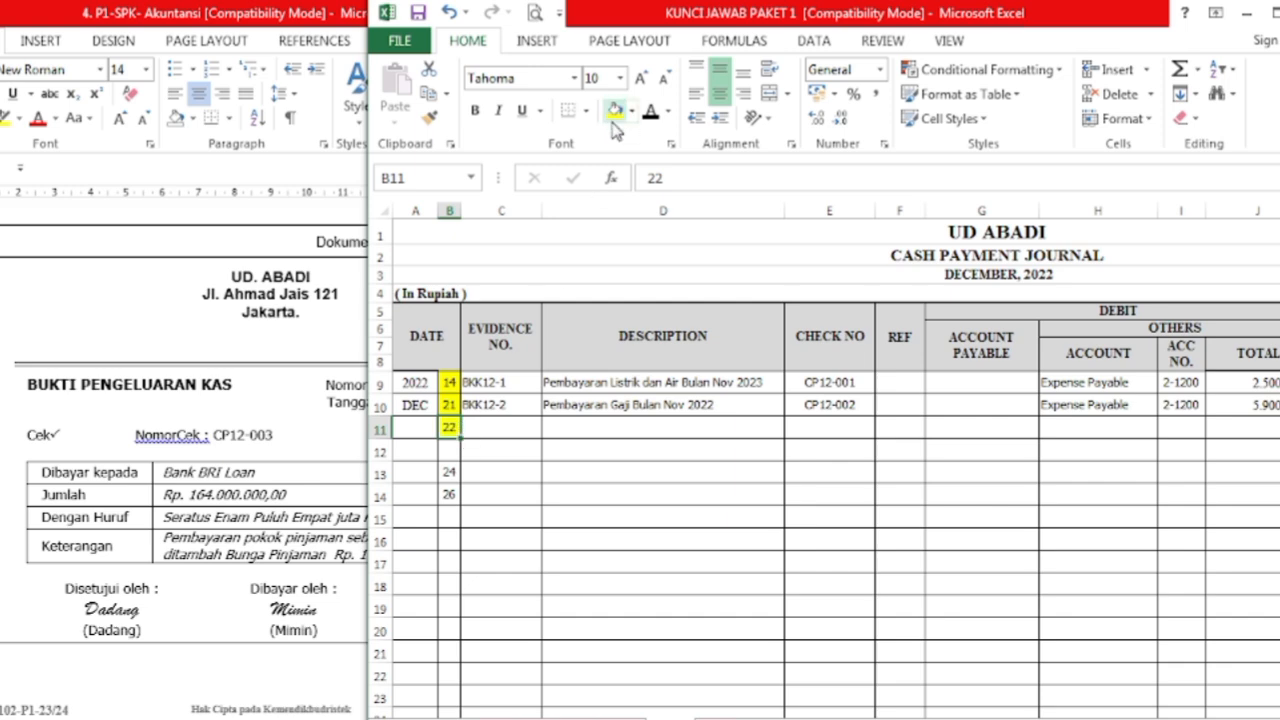
pyautogui.click(525, 424)
pyautogui.click(650, 112)
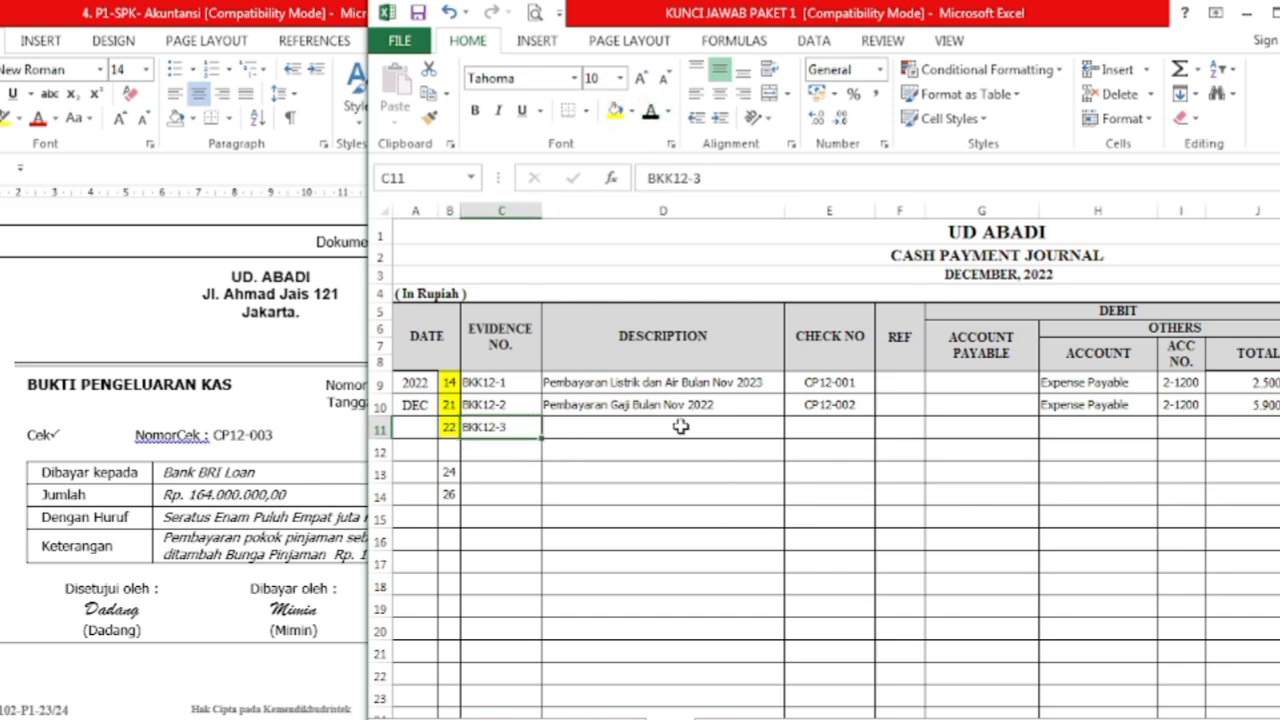
pyautogui.click(625, 427)
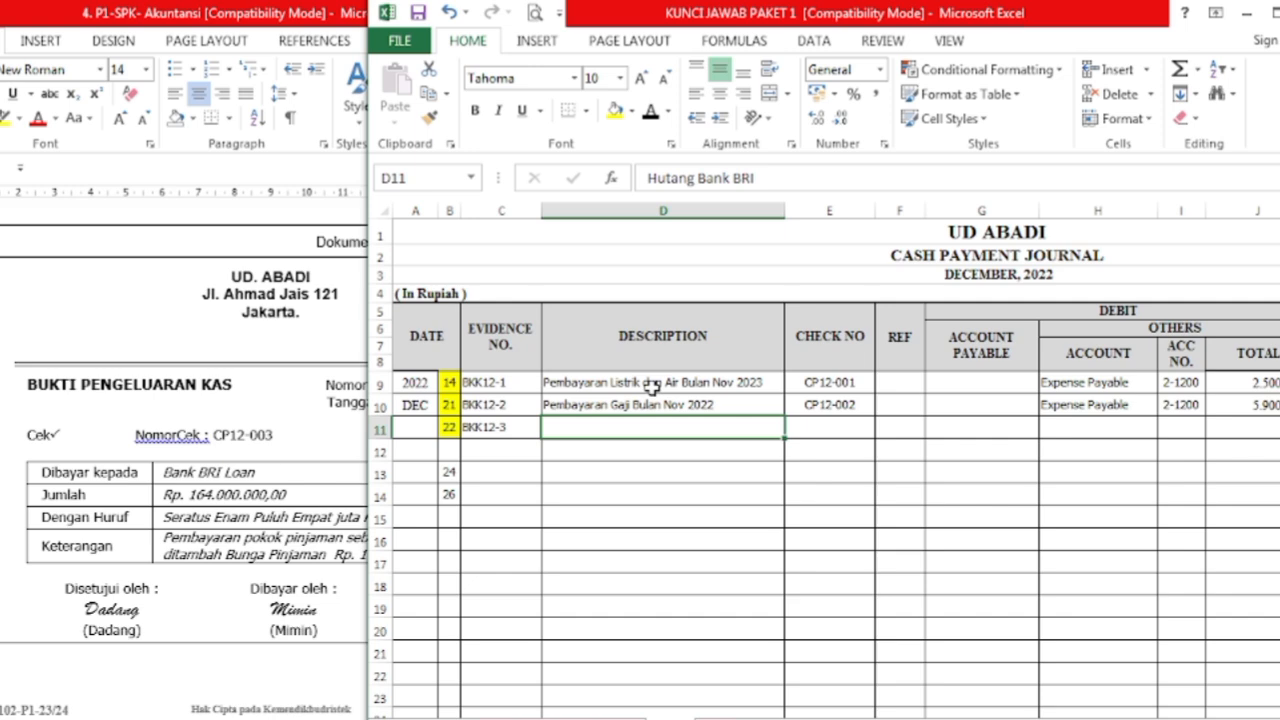
pyautogui.click(650, 112)
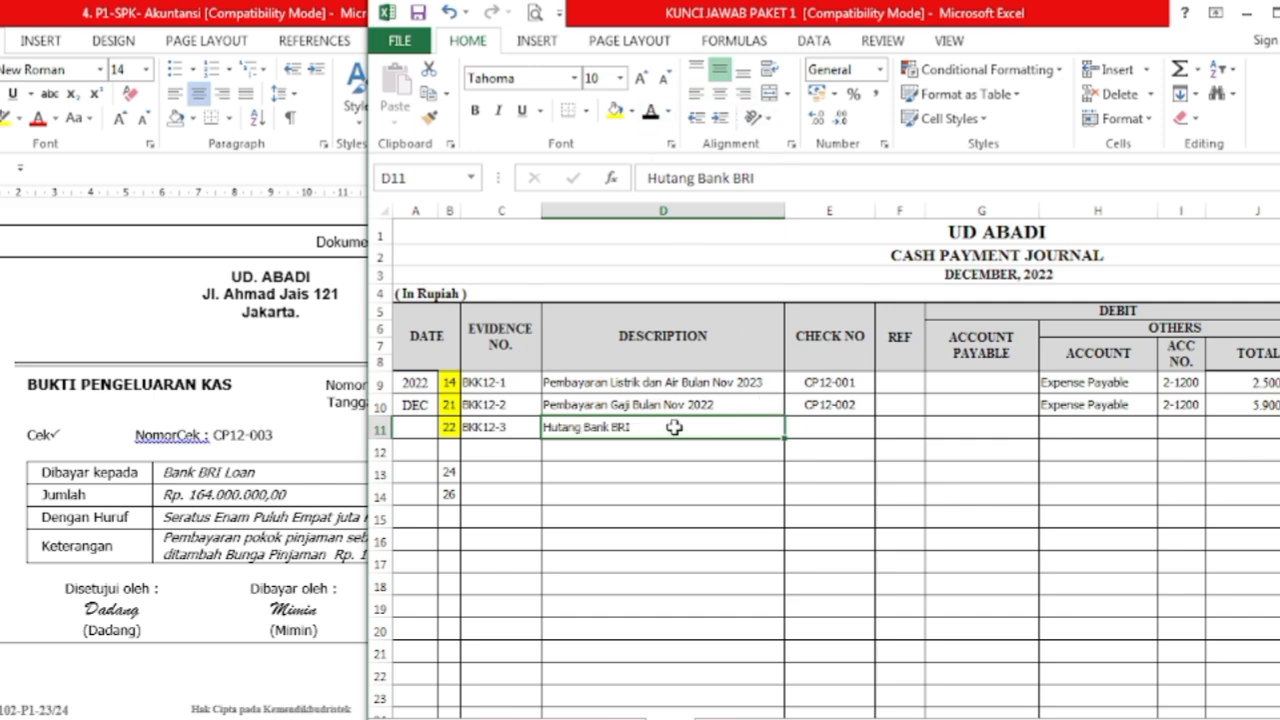
pyautogui.click(816, 429)
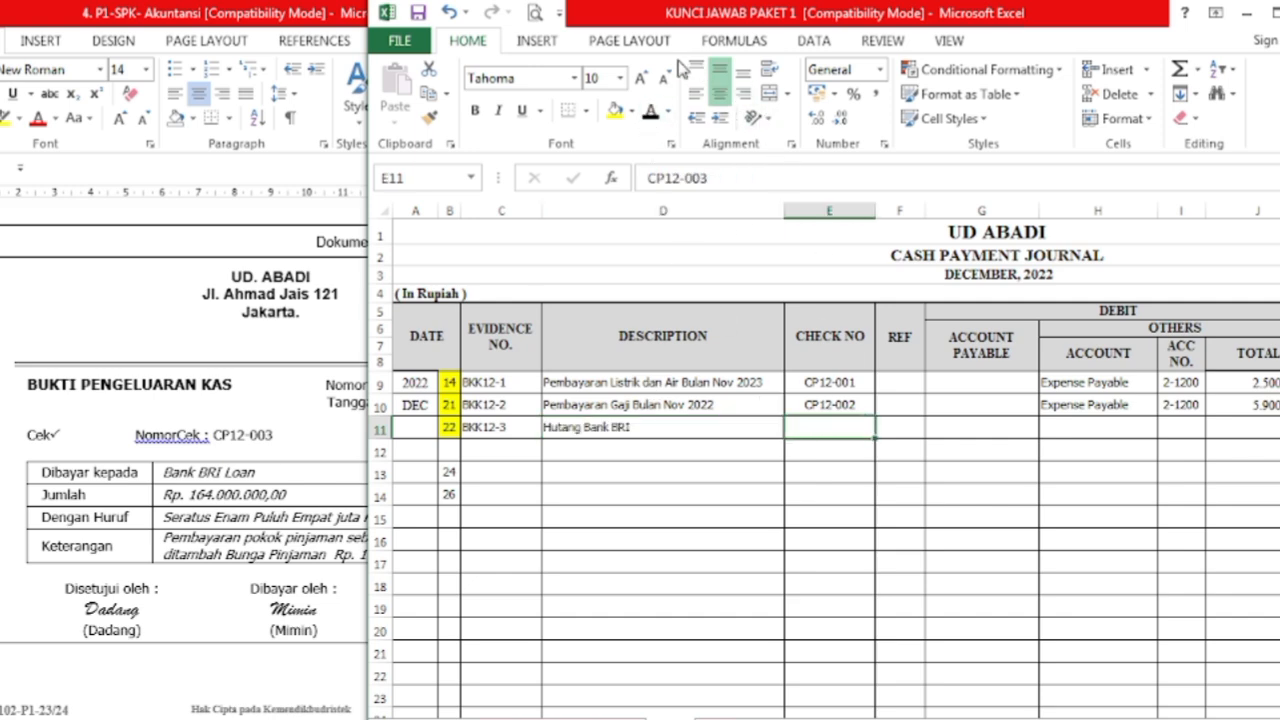
pyautogui.click(650, 114)
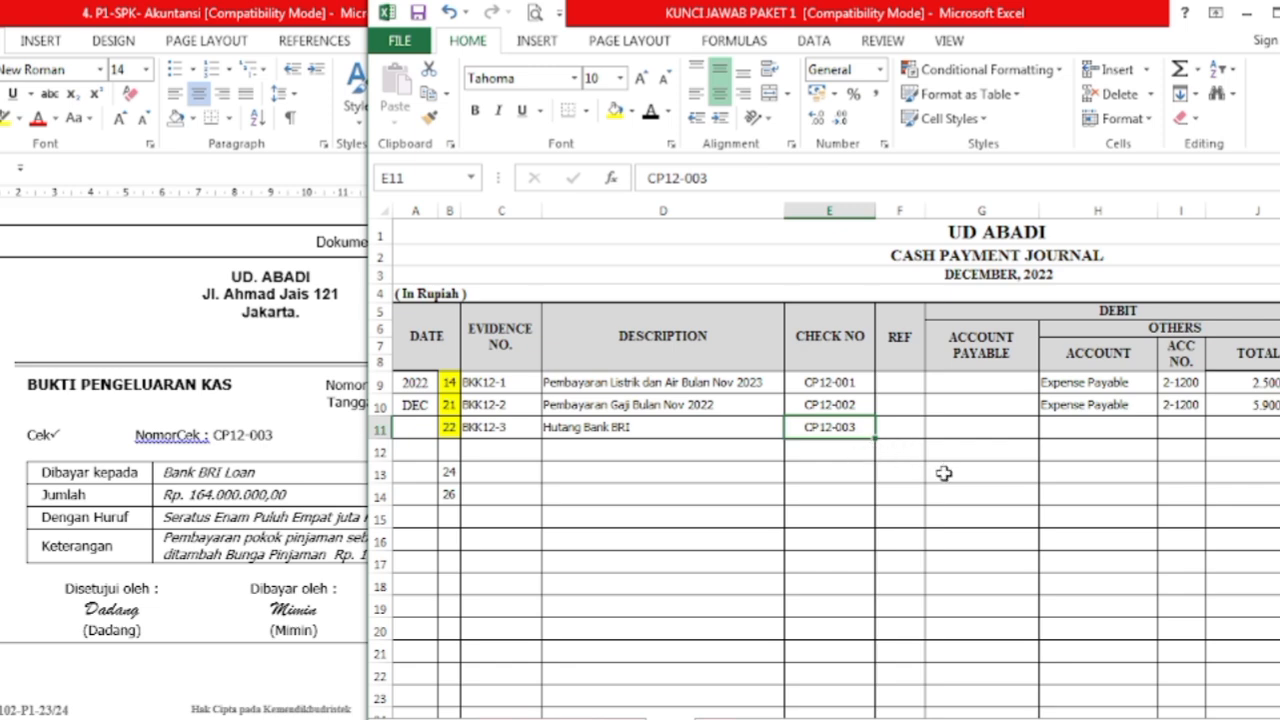
# Reveal the debit account Bank BRI Loan in H11, account number 2-2100 in I11 and total 150.000.000 in J11 with black text
pyautogui.click(1122, 433)
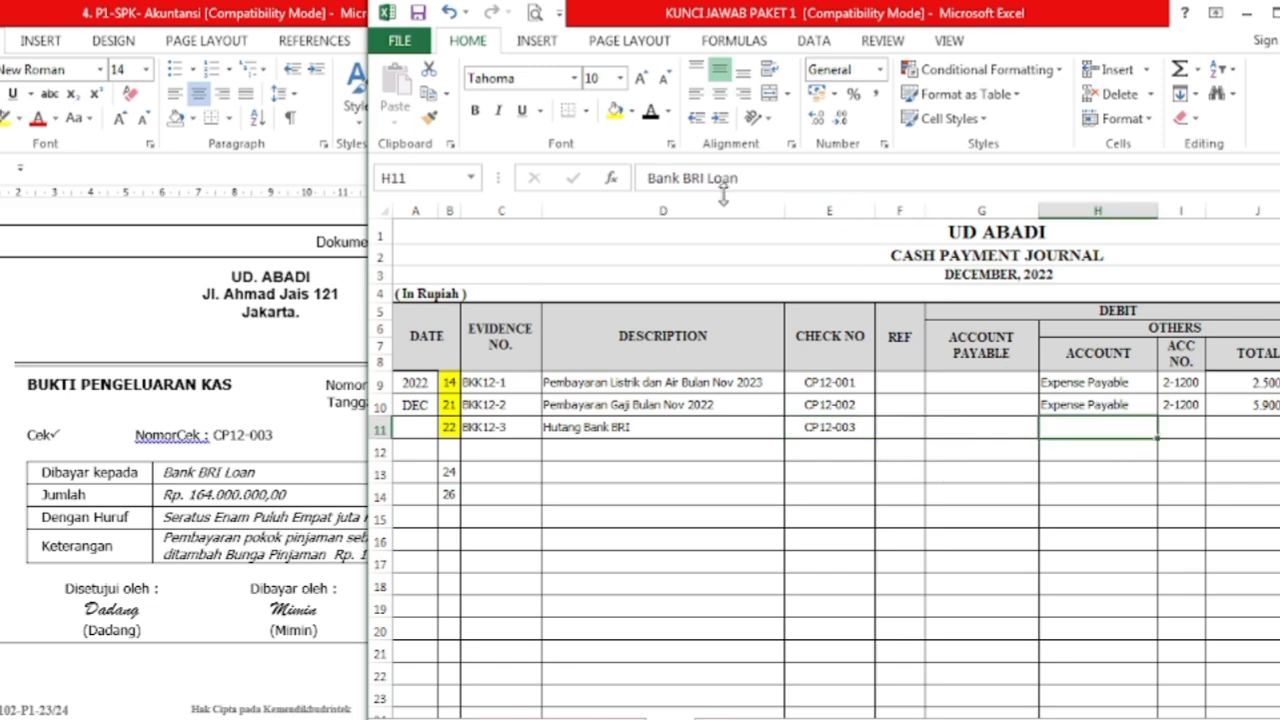
pyautogui.click(651, 113)
pyautogui.click(1197, 433)
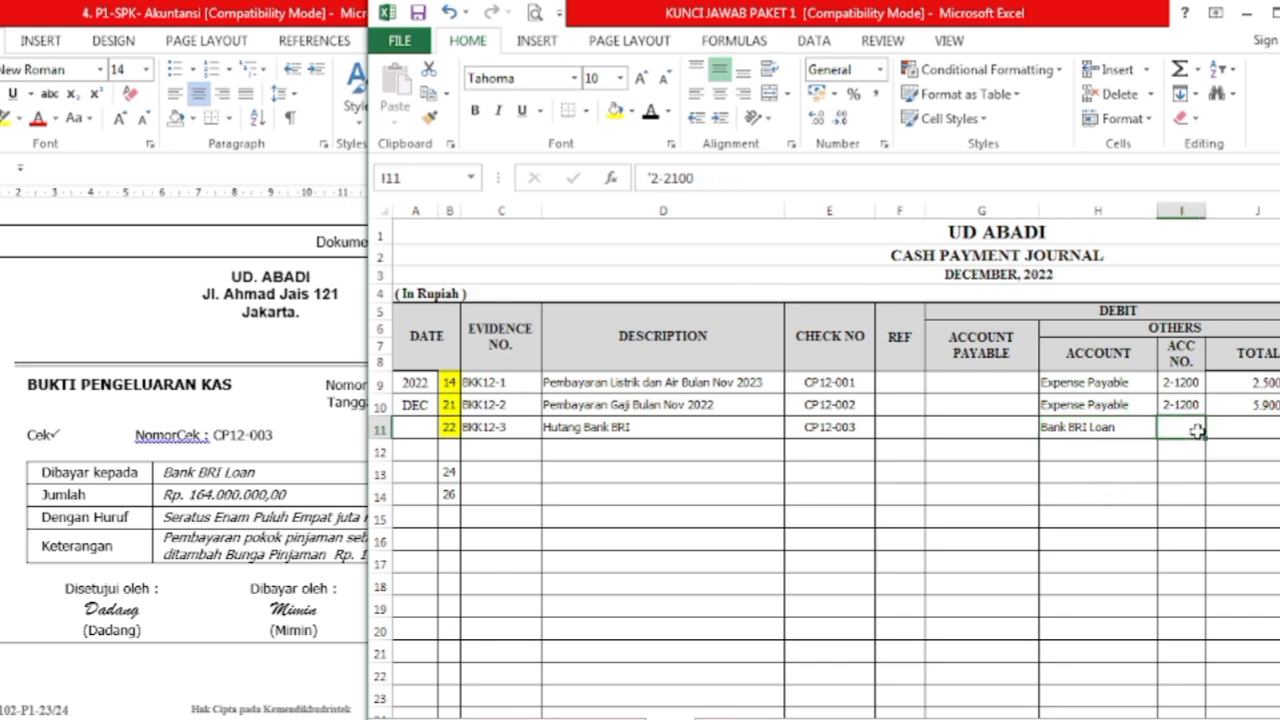
pyautogui.click(651, 115)
pyautogui.click(1243, 430)
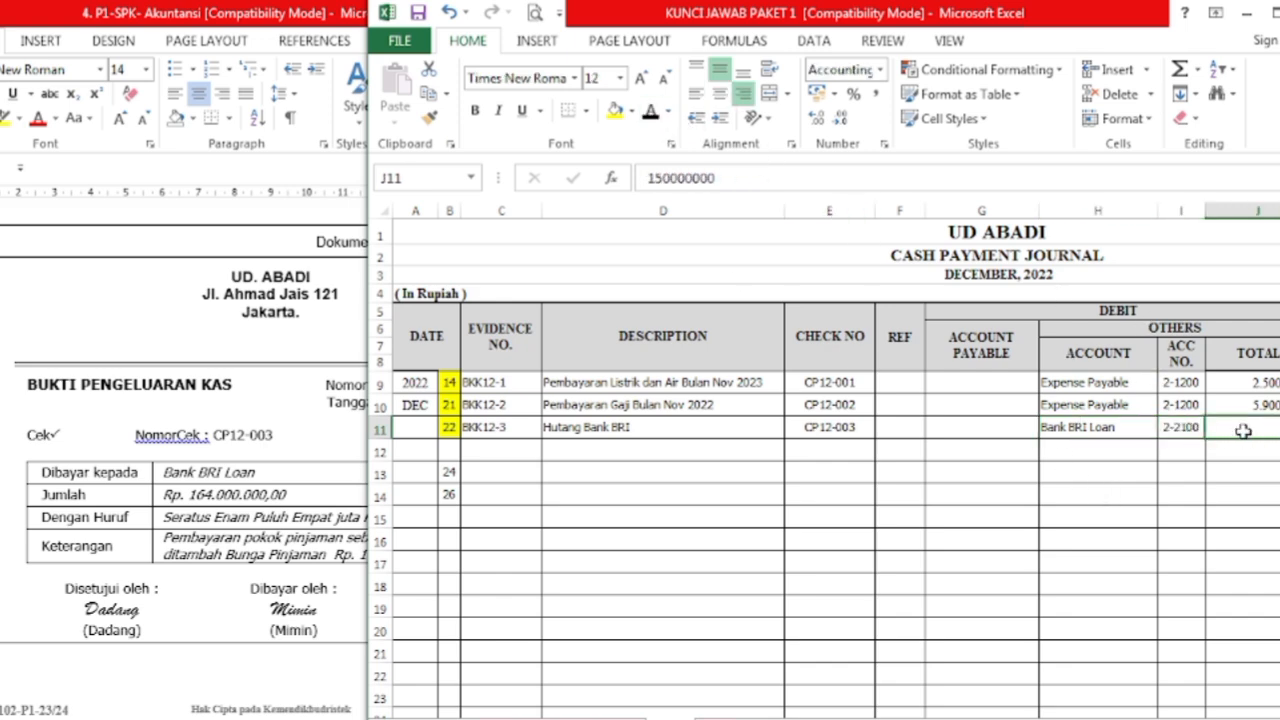
pyautogui.click(651, 115)
# Reveal Interest Expense, 9-1100 and 14.000.000 in H12:J12 and the cash in bank credits in K11:K12 with black text
pyautogui.hscroll(4, 720, 315)
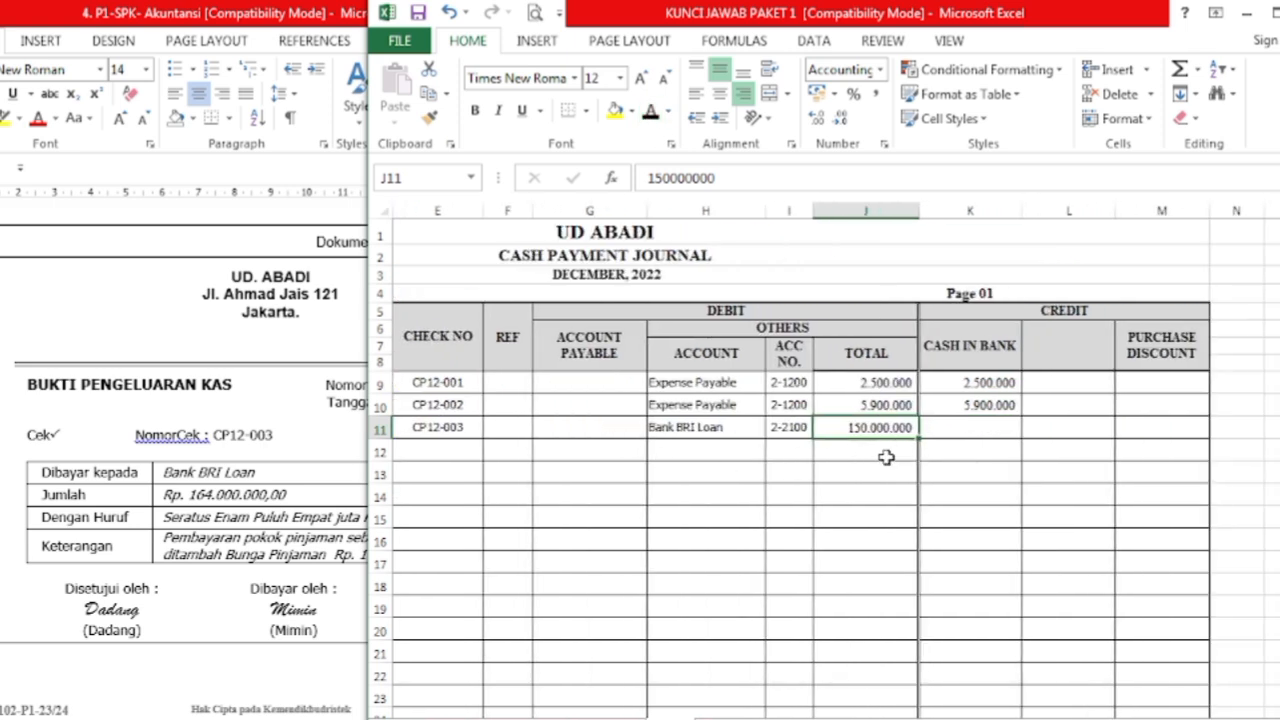
pyautogui.click(676, 450)
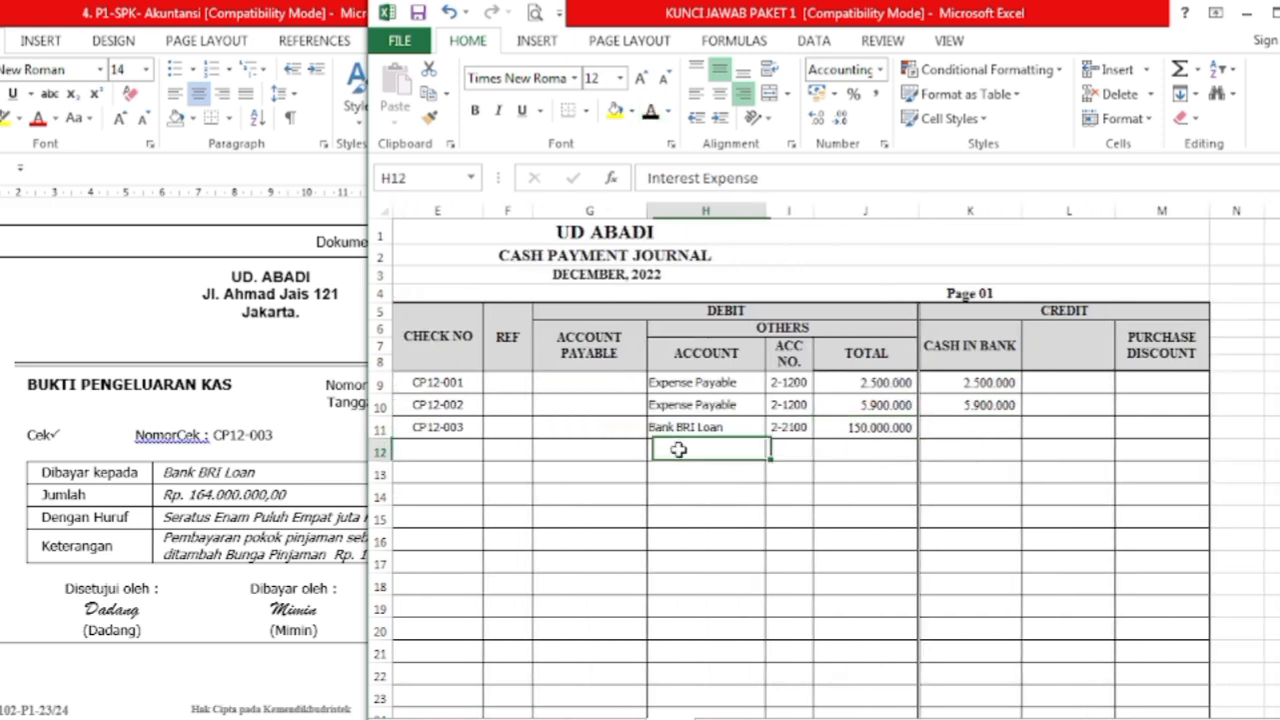
pyautogui.click(651, 112)
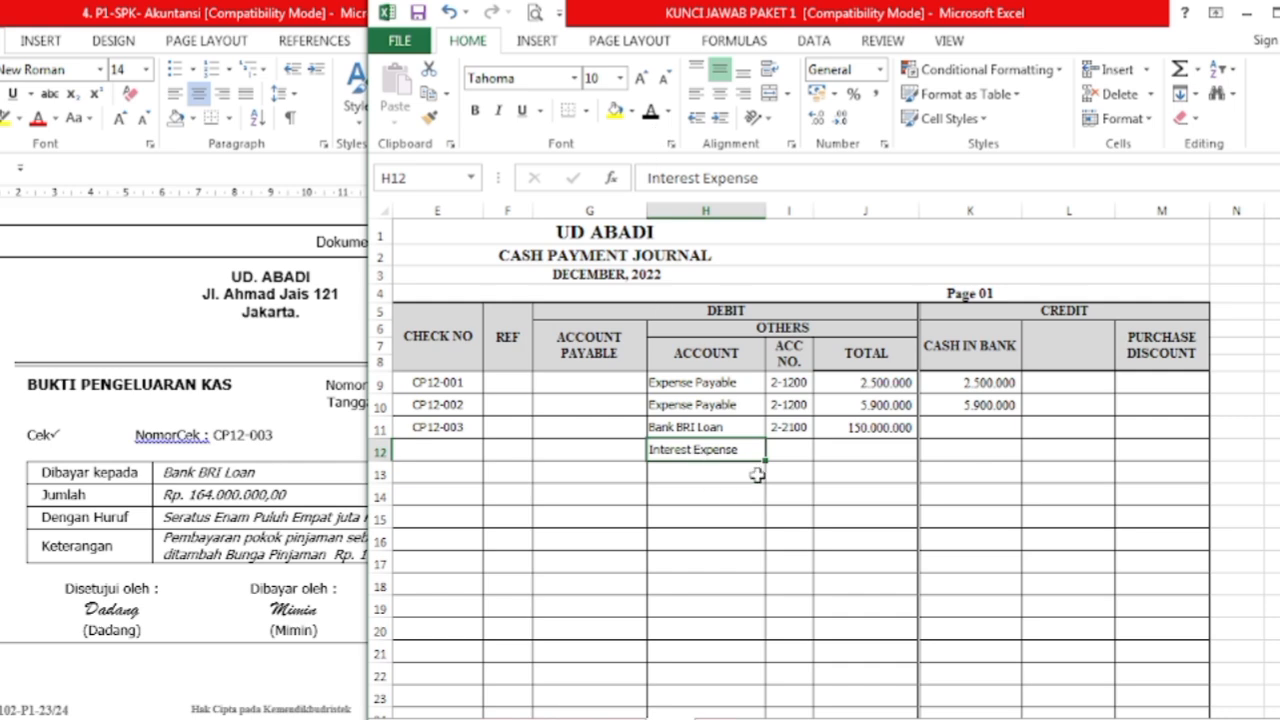
pyautogui.click(789, 458)
pyautogui.click(651, 112)
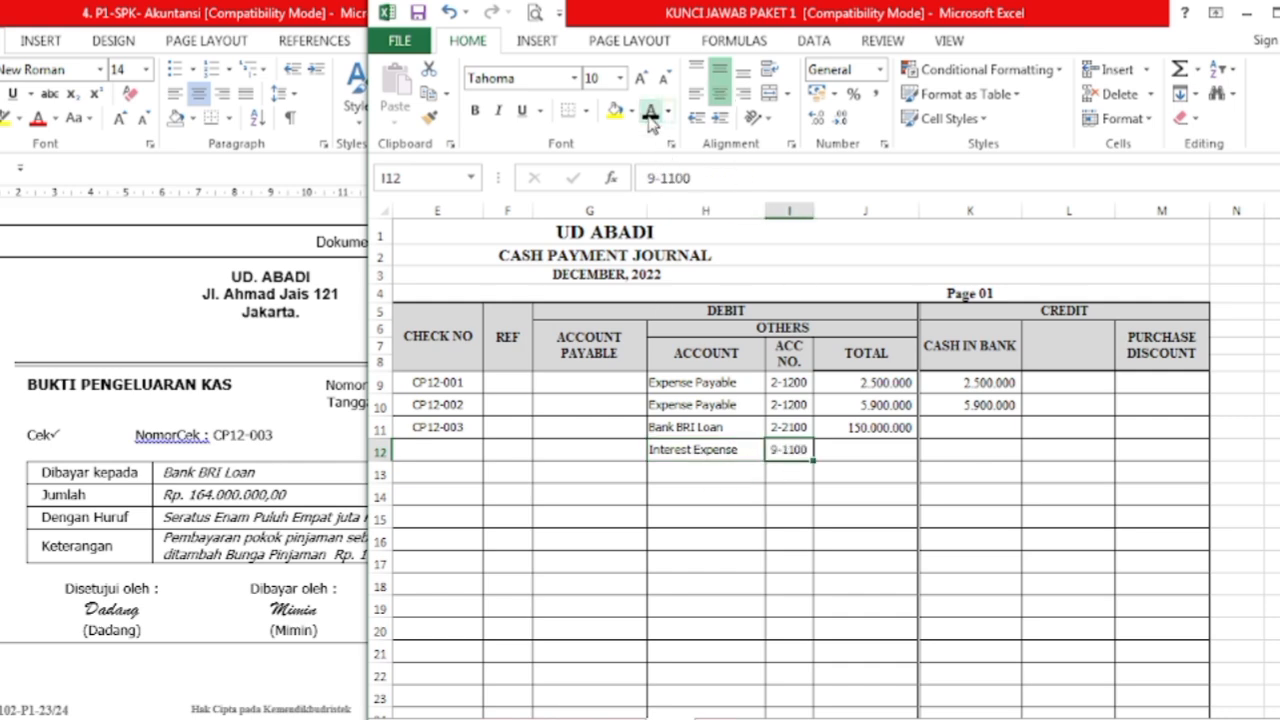
pyautogui.click(880, 452)
pyautogui.click(651, 112)
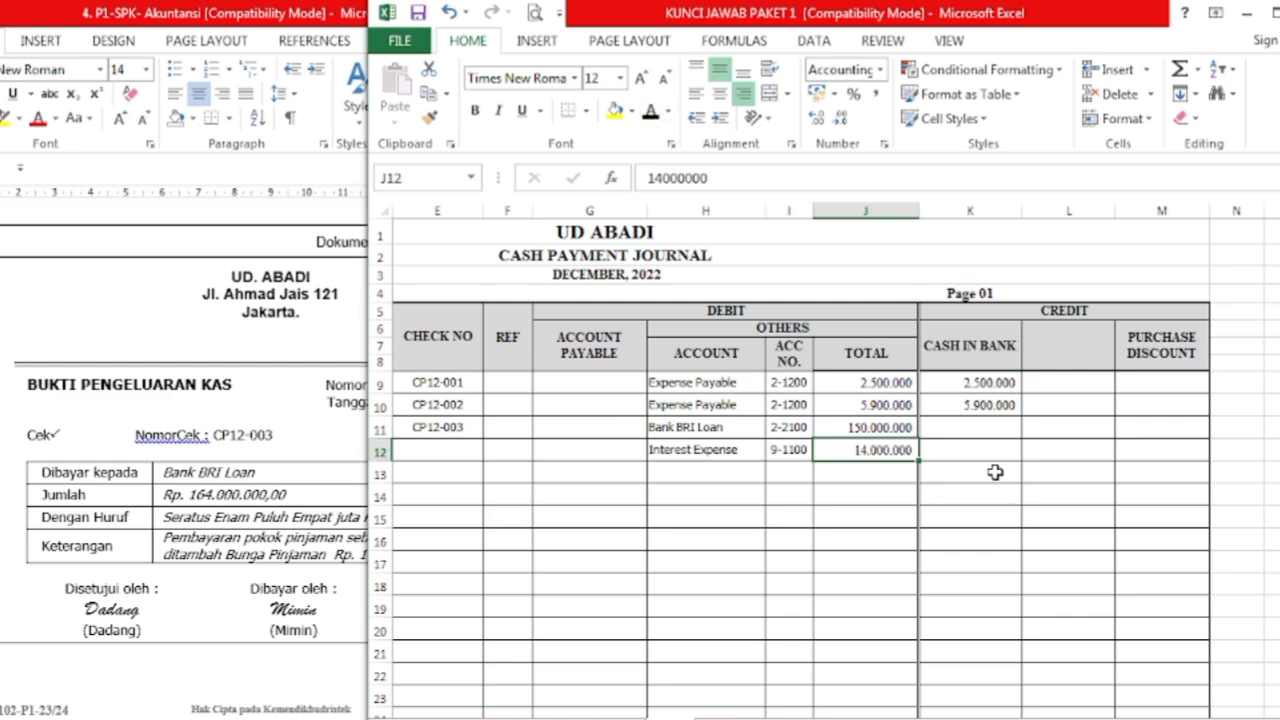
pyautogui.moveTo(966, 426); pyautogui.dragTo(966, 450)
pyautogui.click(651, 112)
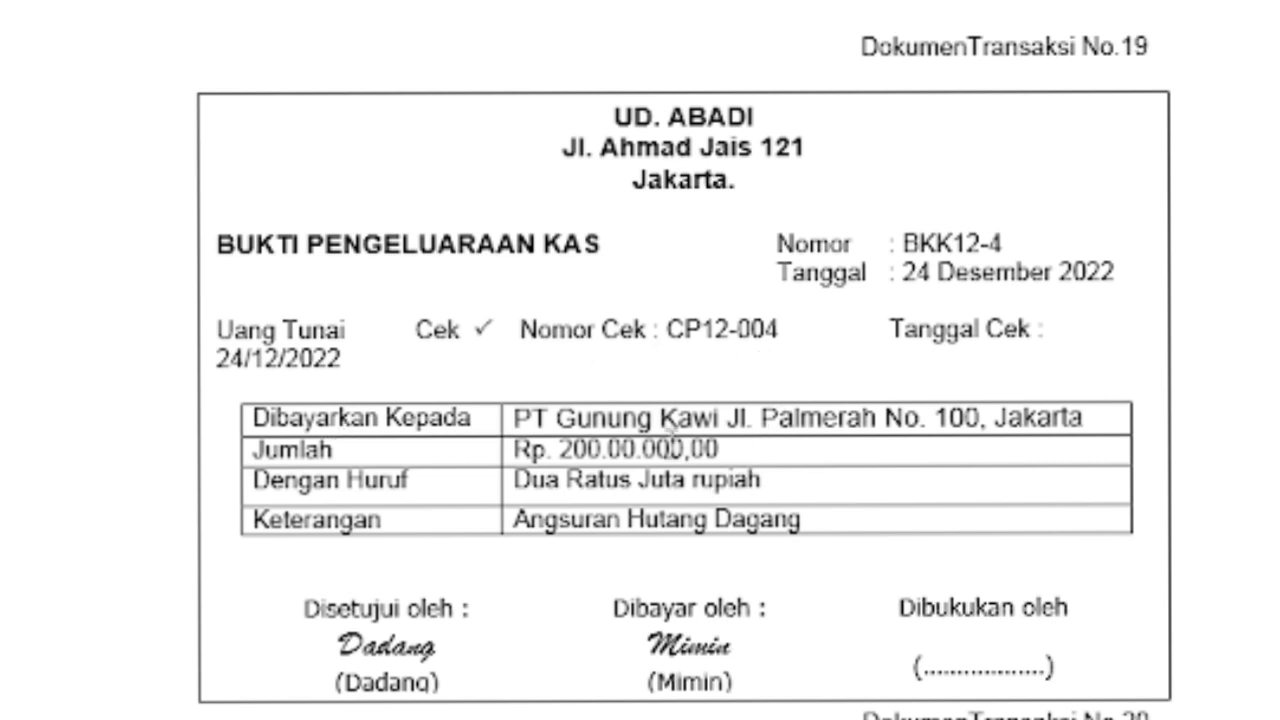
# In the Word source document, correct the amount of transaction No. 19 to Rp. 200.000.000,00 and return to the Excel journal
pyautogui.click(709, 616)
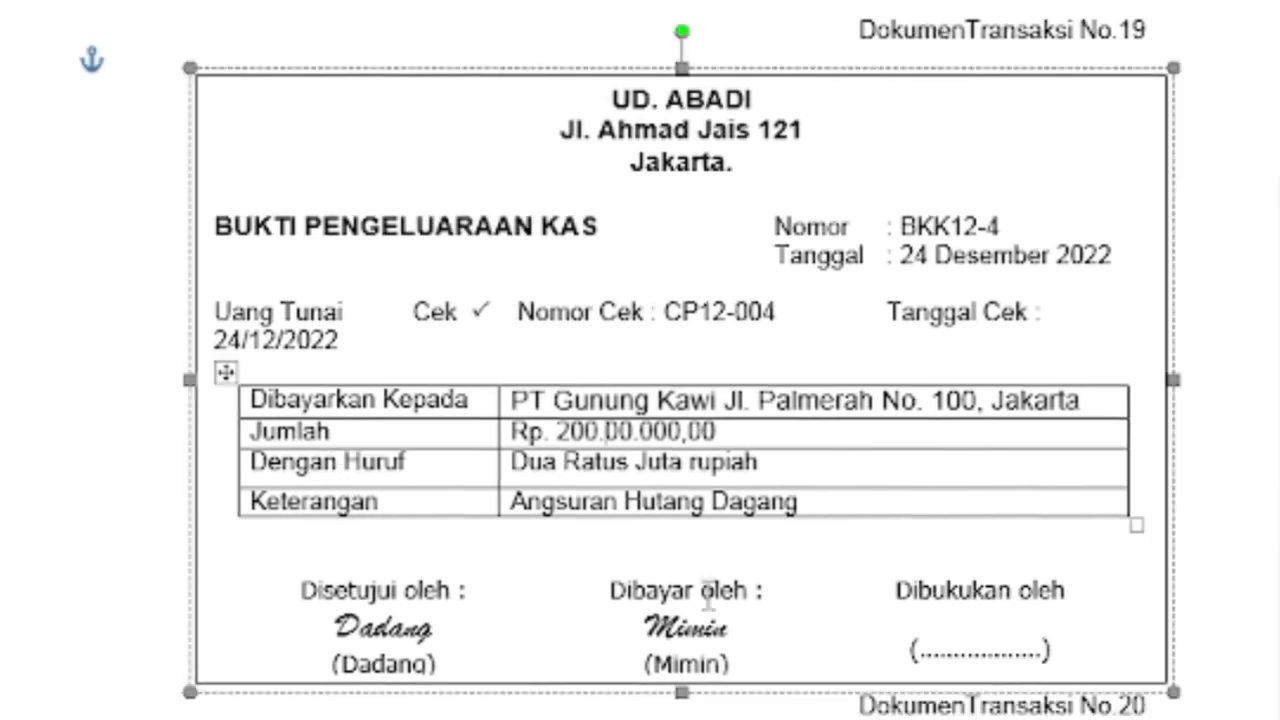
pyautogui.write('0')
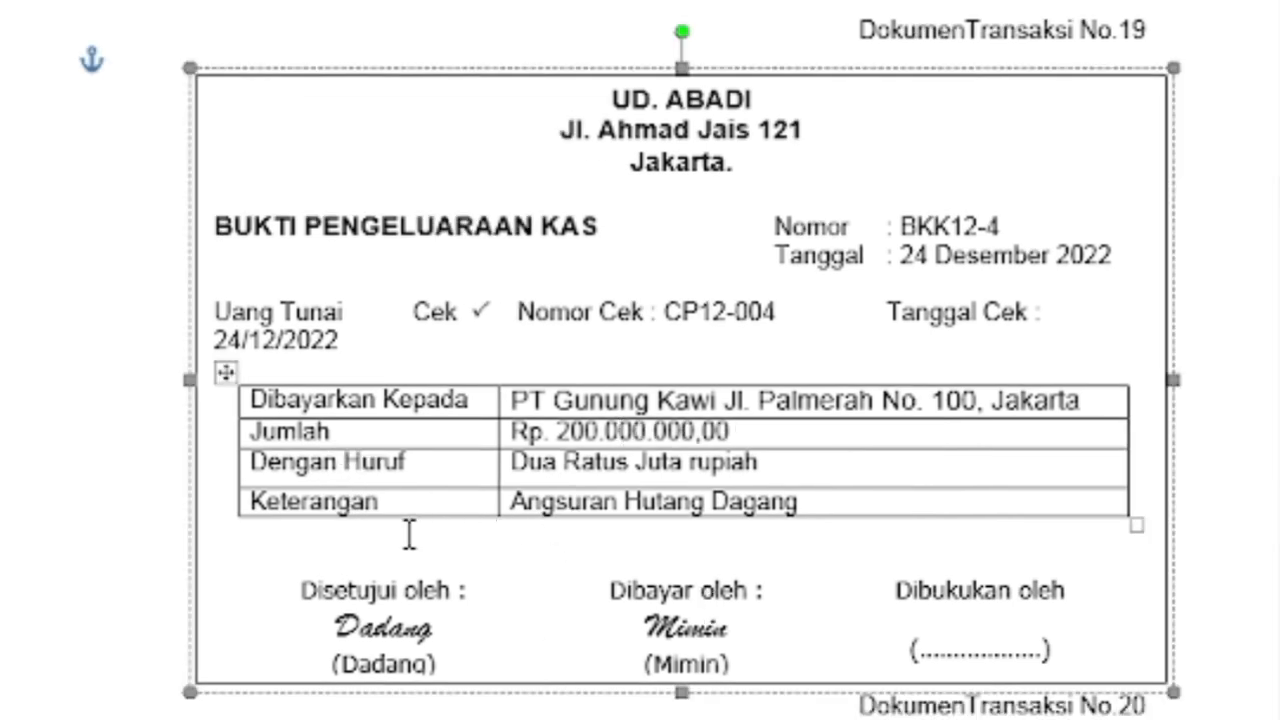
pyautogui.click(1211, 490)
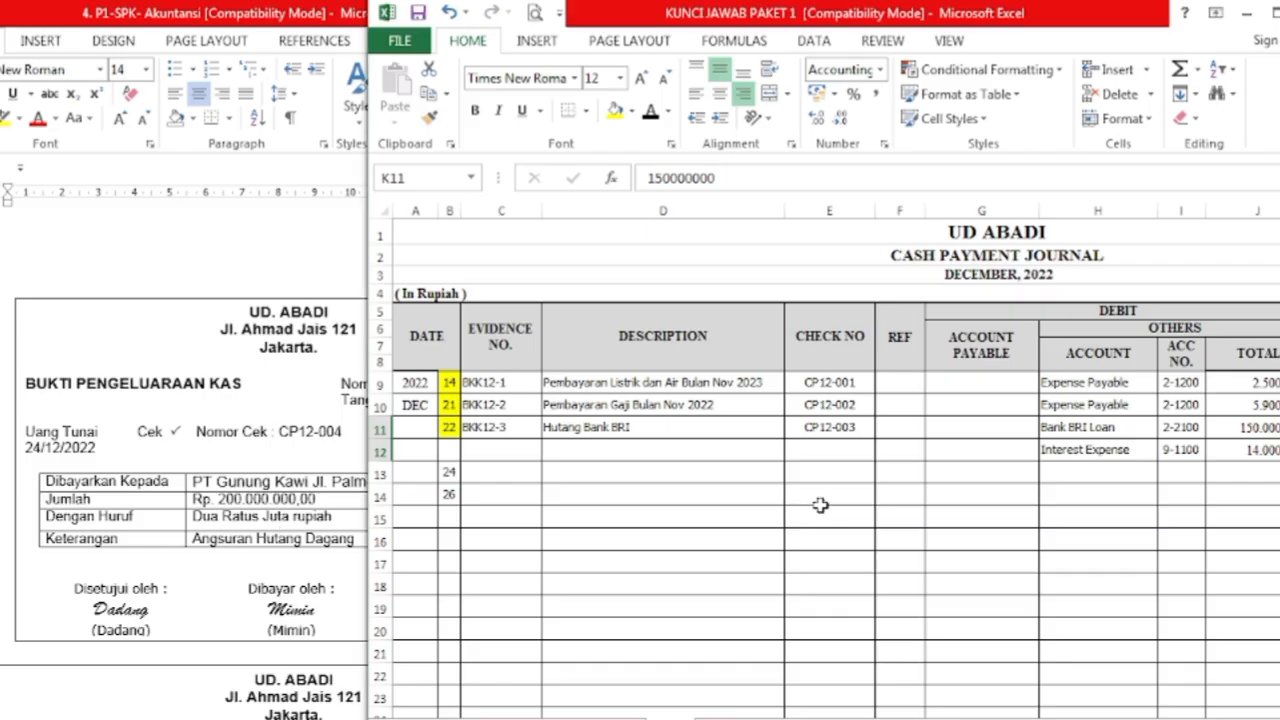
# Highlight date 24 in B13 in yellow and reveal BKK12-4, PT. Gunung Kawi and check number CP12-004 in row 13 with black text
pyautogui.click(453, 469)
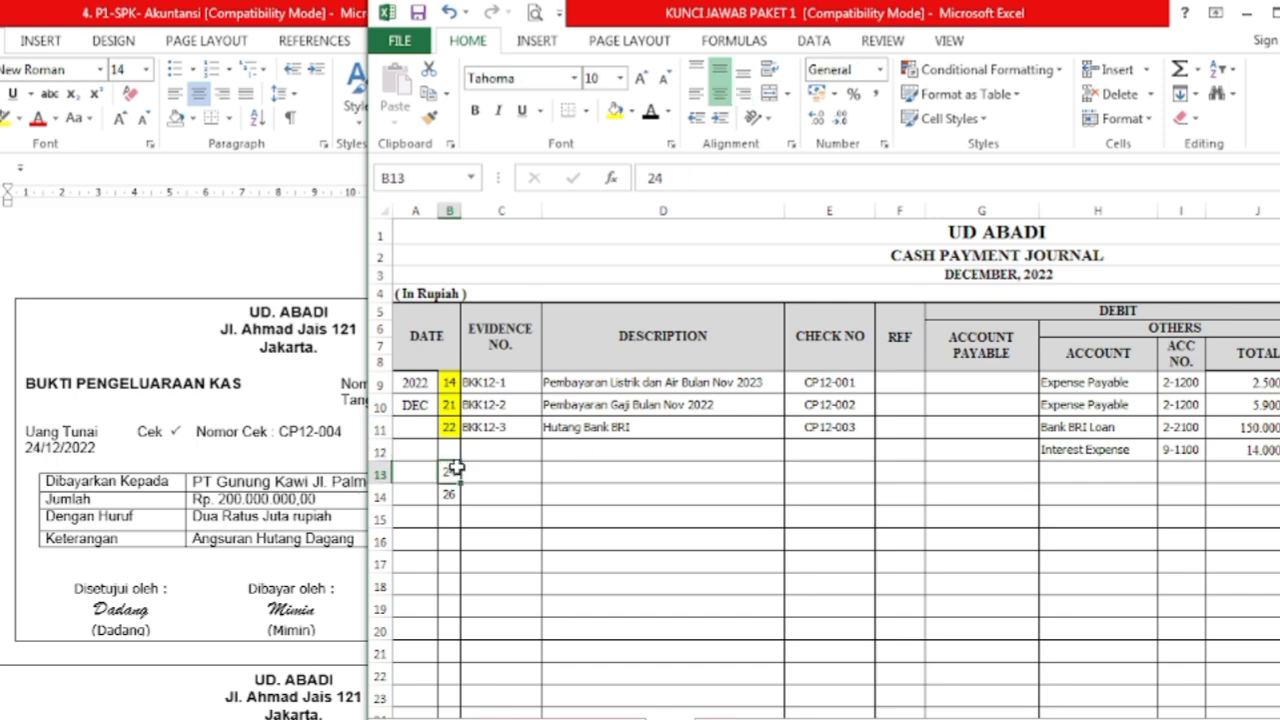
pyautogui.click(614, 110)
pyautogui.click(489, 476)
pyautogui.click(651, 110)
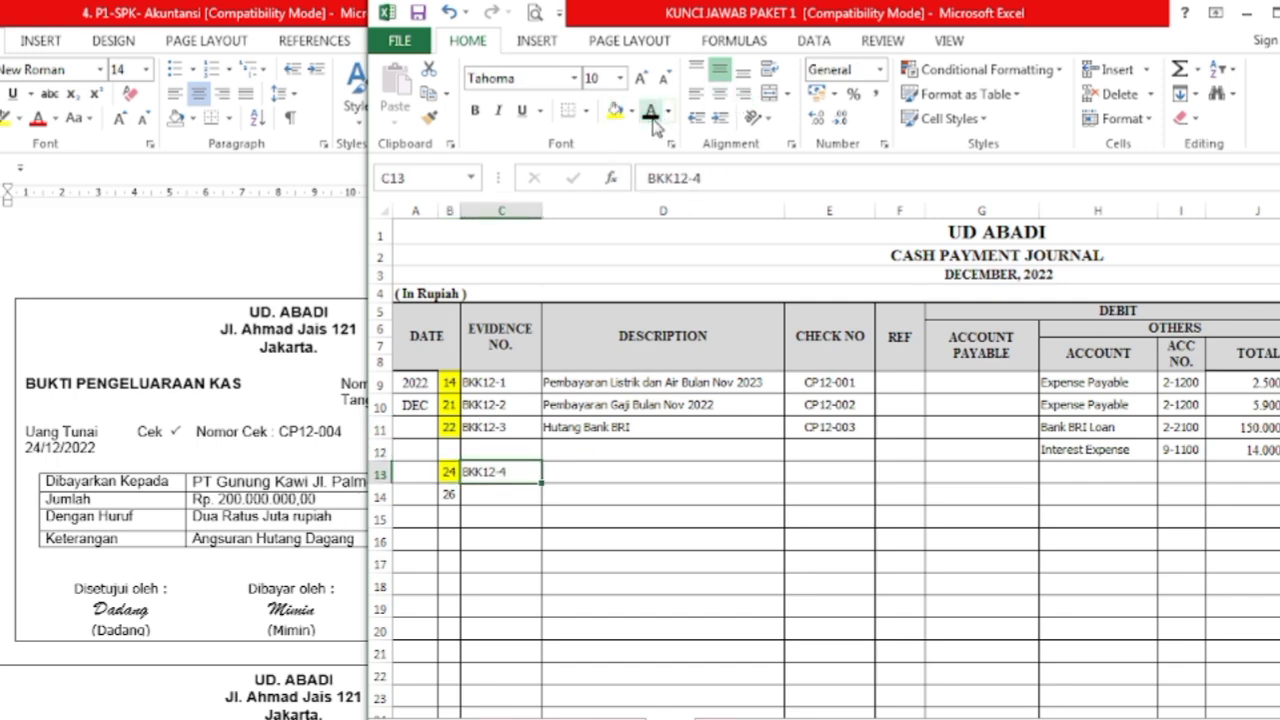
pyautogui.click(571, 476)
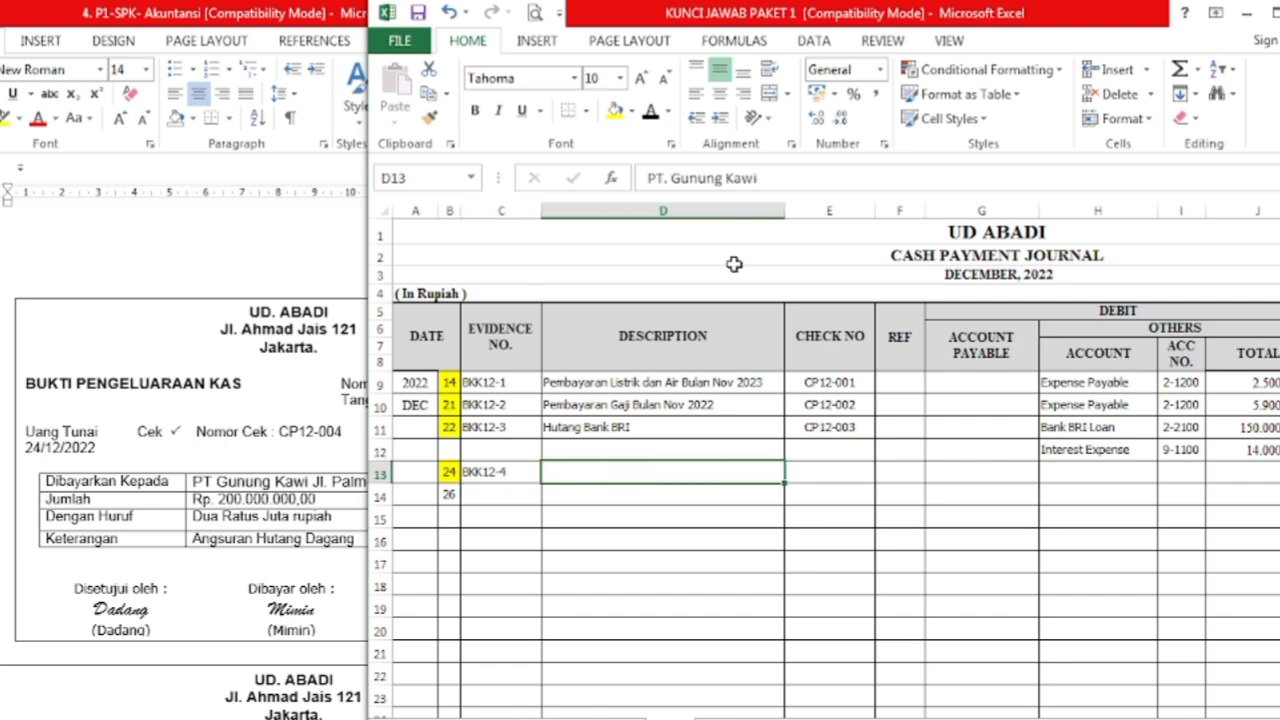
pyautogui.click(651, 110)
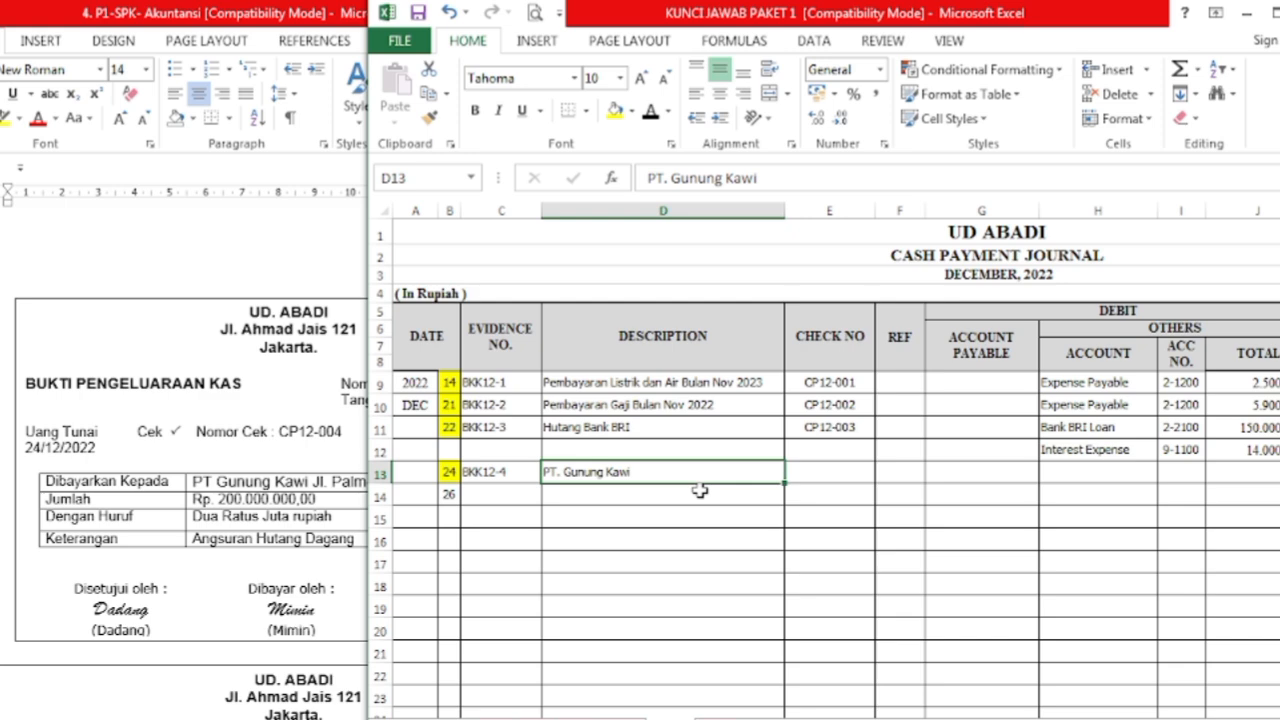
pyautogui.click(805, 472)
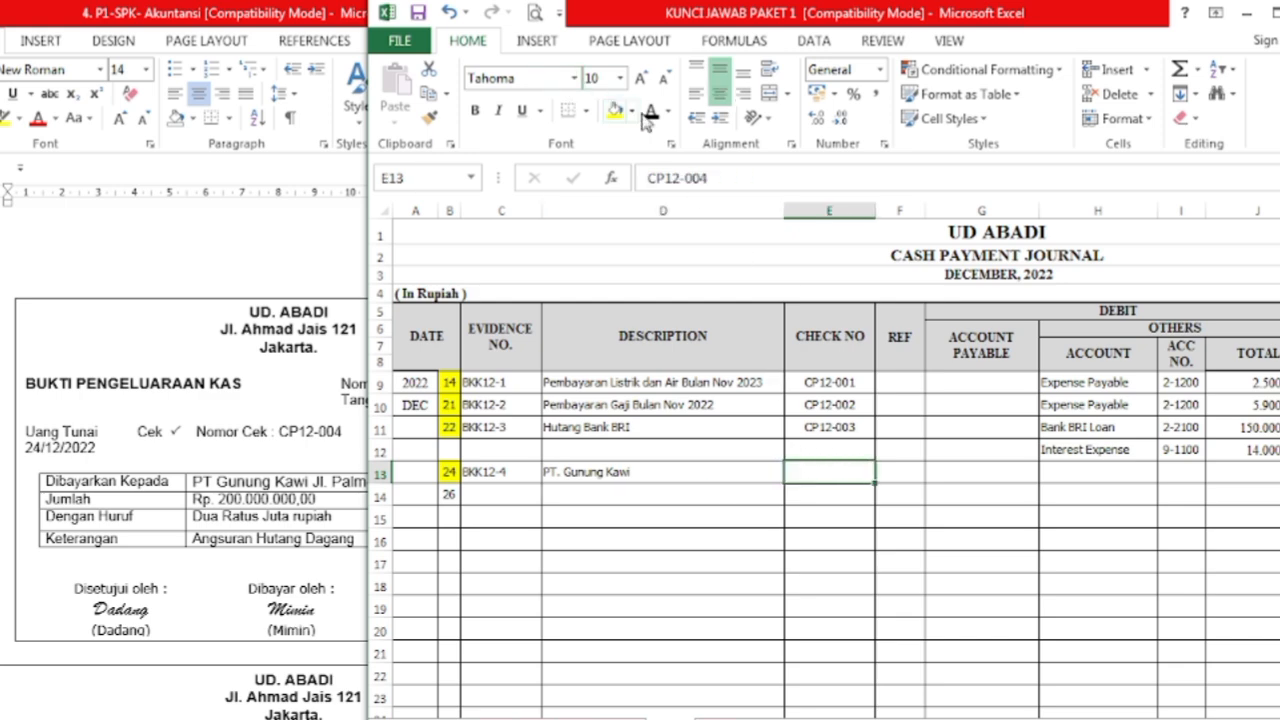
pyautogui.click(650, 112)
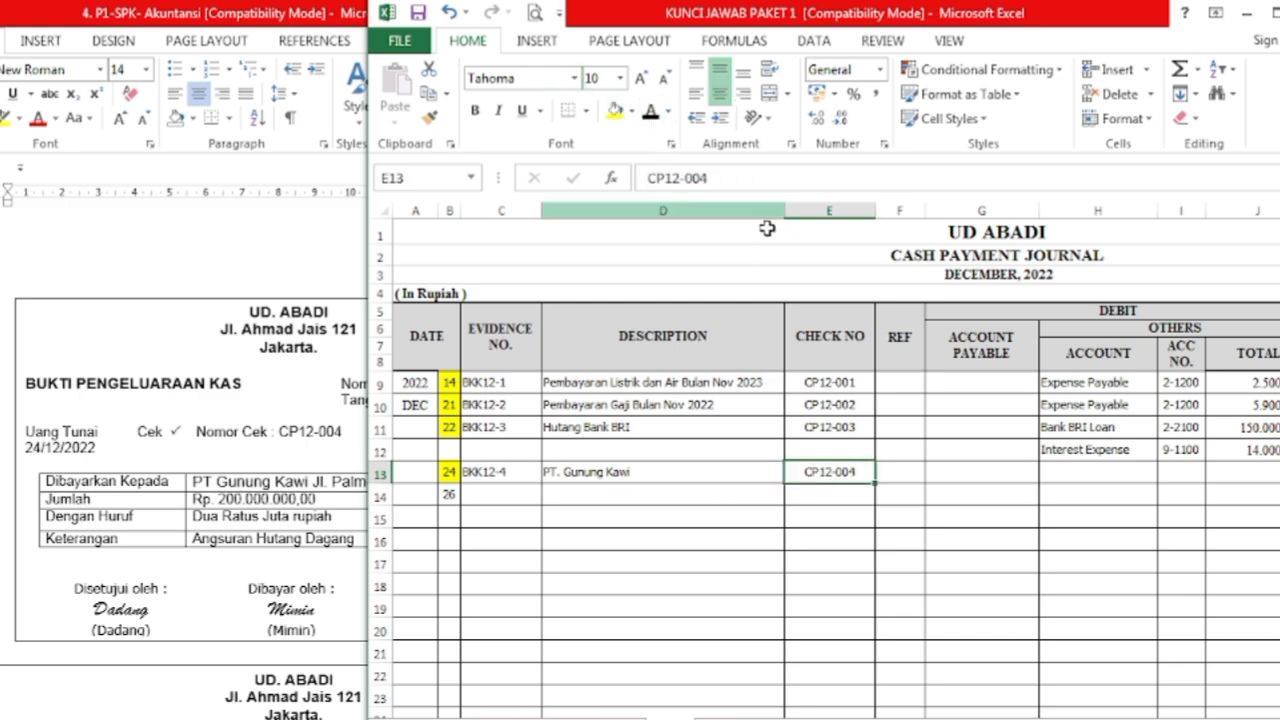
# Reveal PT. Gunung Kawi's 200.000.000 account payable debit in G13 and cash in bank credit in K13 with black text
pyautogui.click(1010, 473)
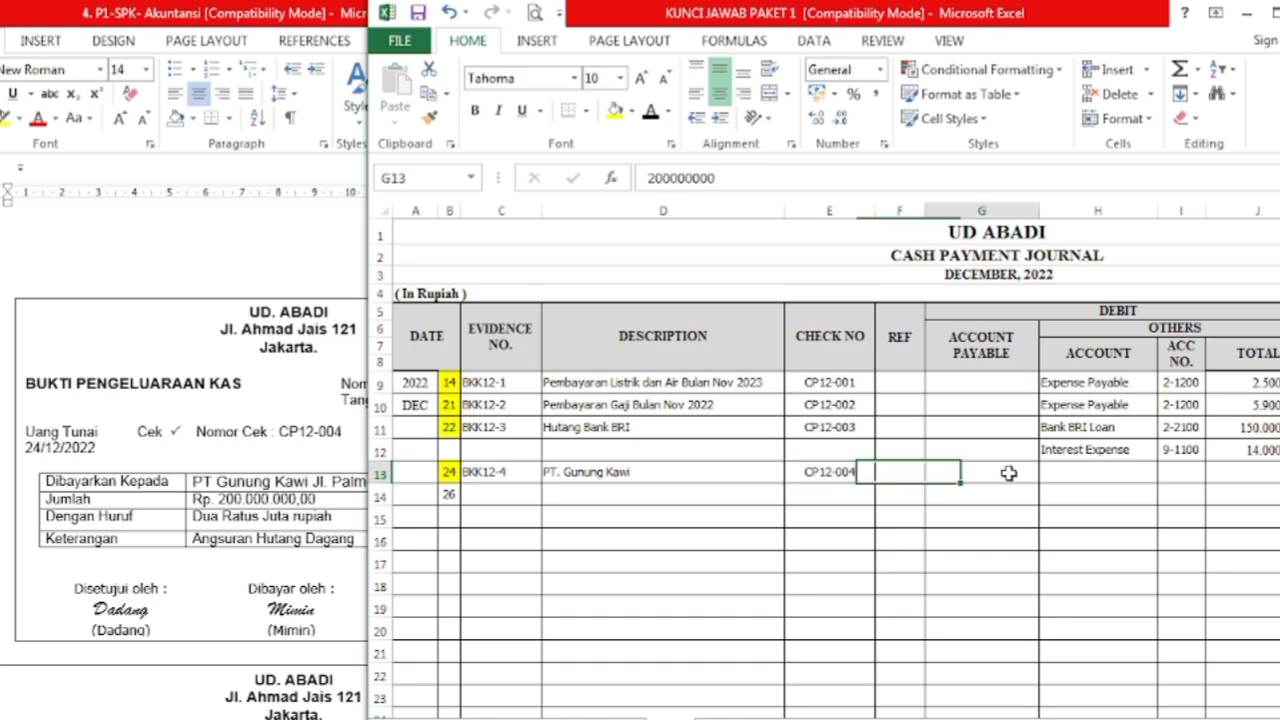
pyautogui.click(650, 112)
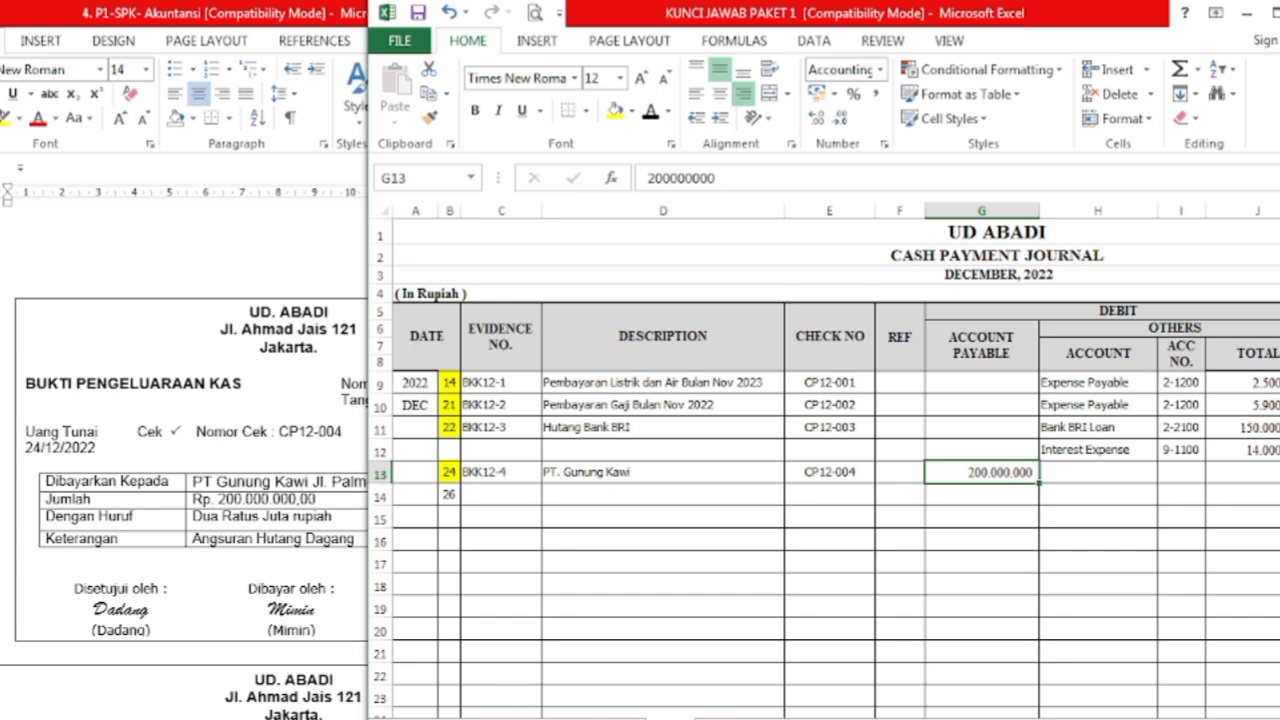
pyautogui.moveTo(1005, 719); pyautogui.dragTo(1085, 719)
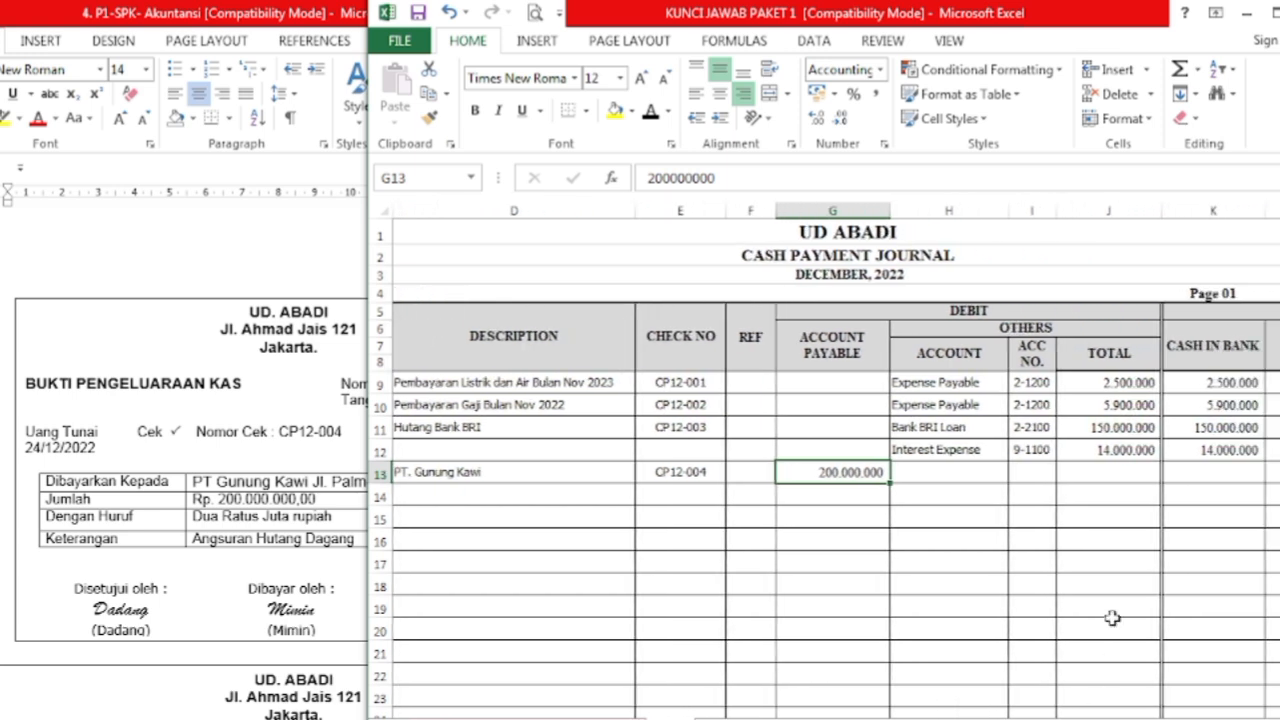
pyautogui.click(1230, 472)
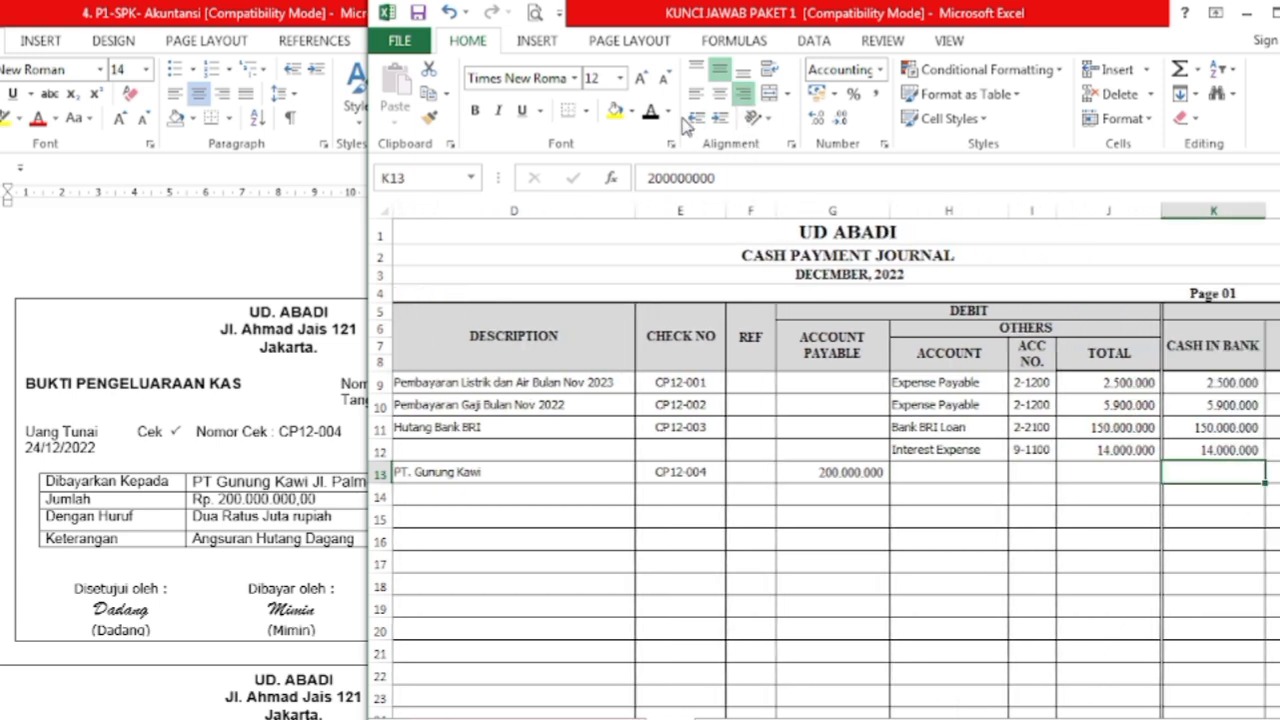
pyautogui.click(650, 112)
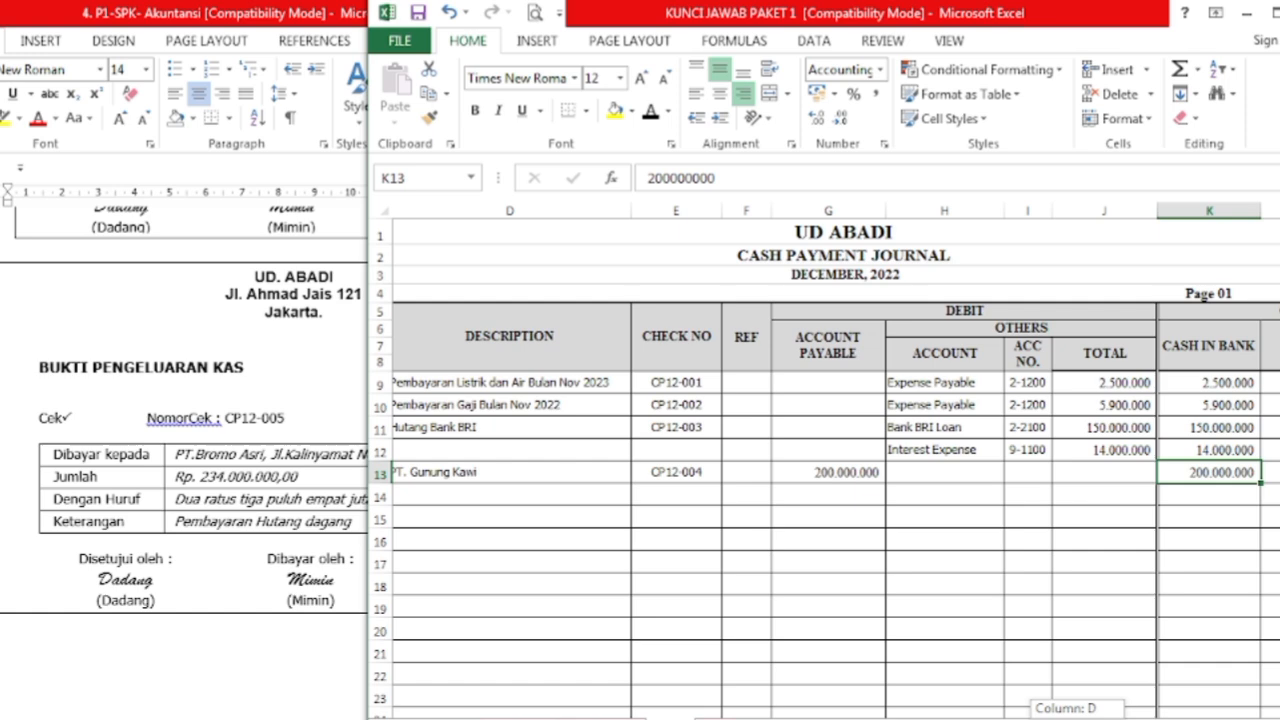
# Highlight date 26 in B14 in yellow and reveal BKK12-5, PT. Bromo Asri and check number CP12-005 in row 14 with black text
pyautogui.moveTo(960, 719); pyautogui.dragTo(908, 719)
pyautogui.click(441, 494)
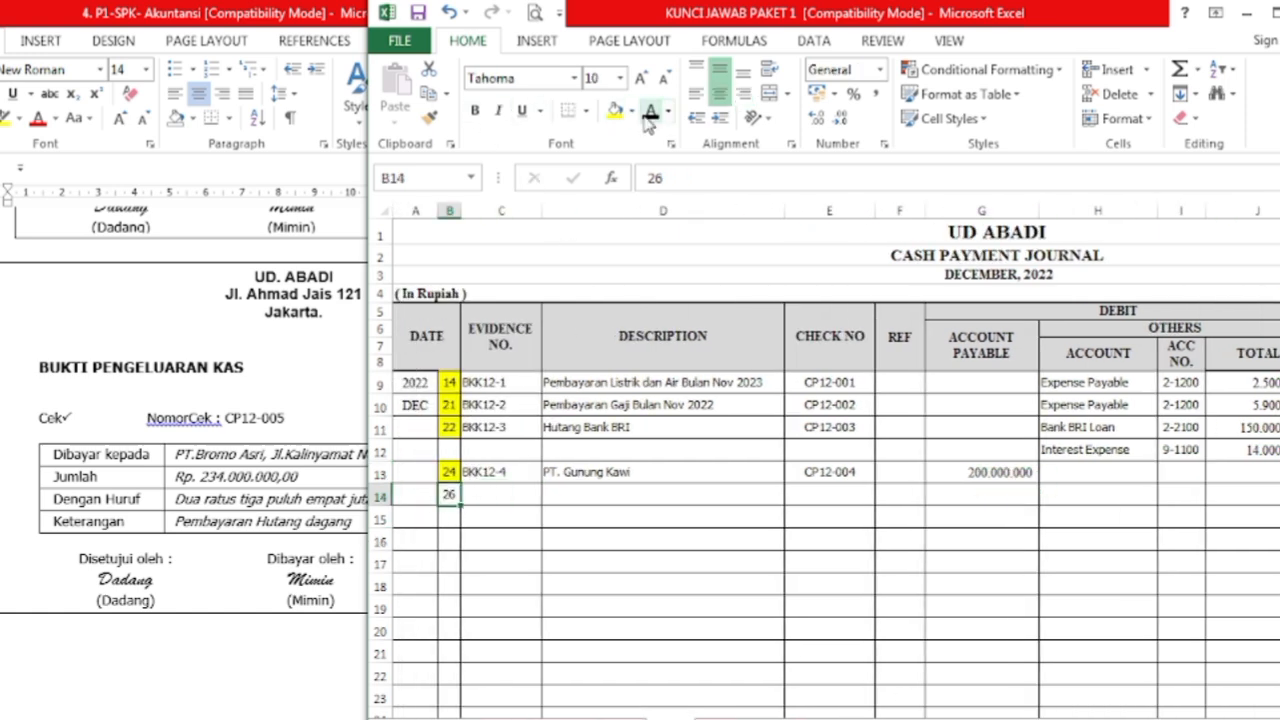
pyautogui.click(614, 110)
pyautogui.click(493, 503)
pyautogui.write('BKK12-5')
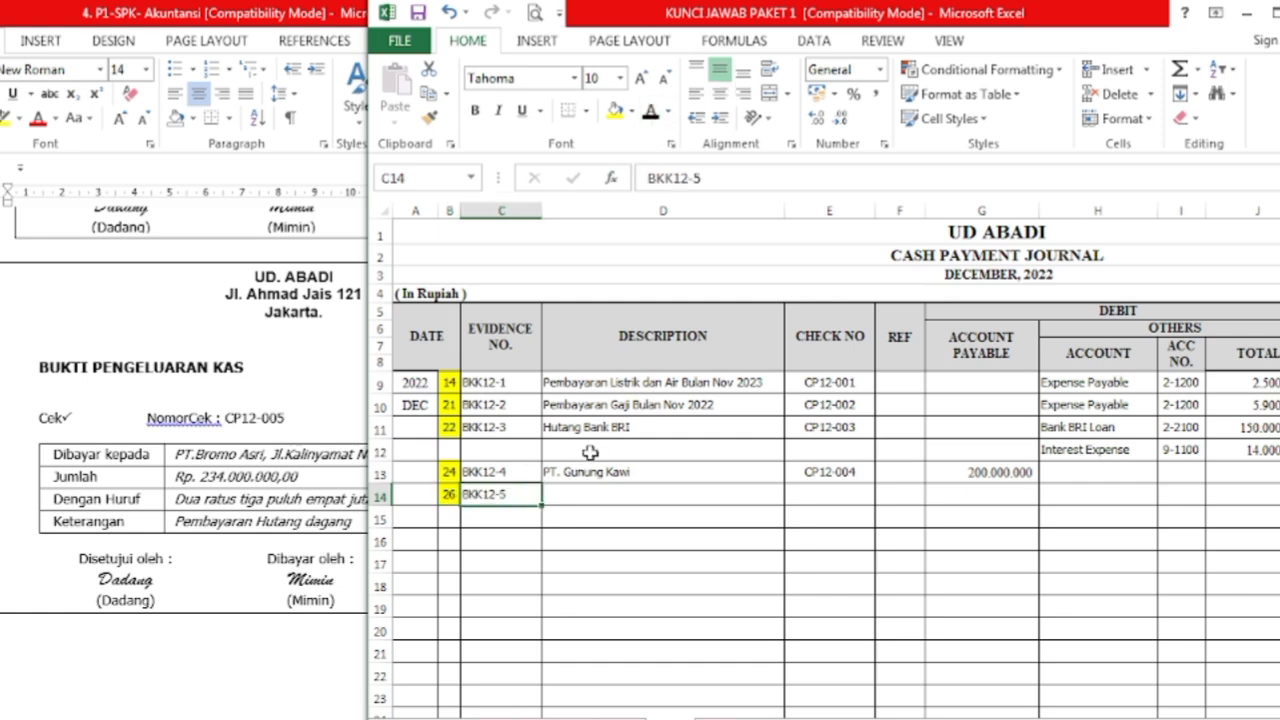
pyautogui.click(608, 498)
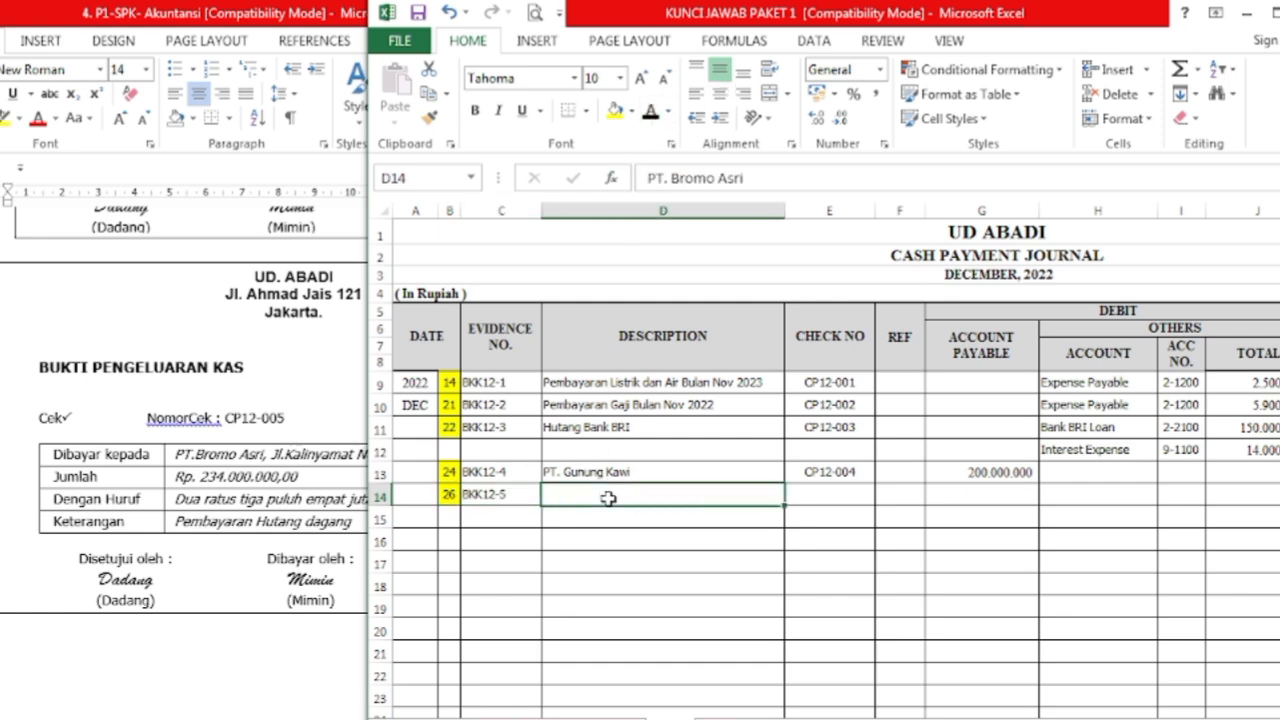
pyautogui.click(648, 118)
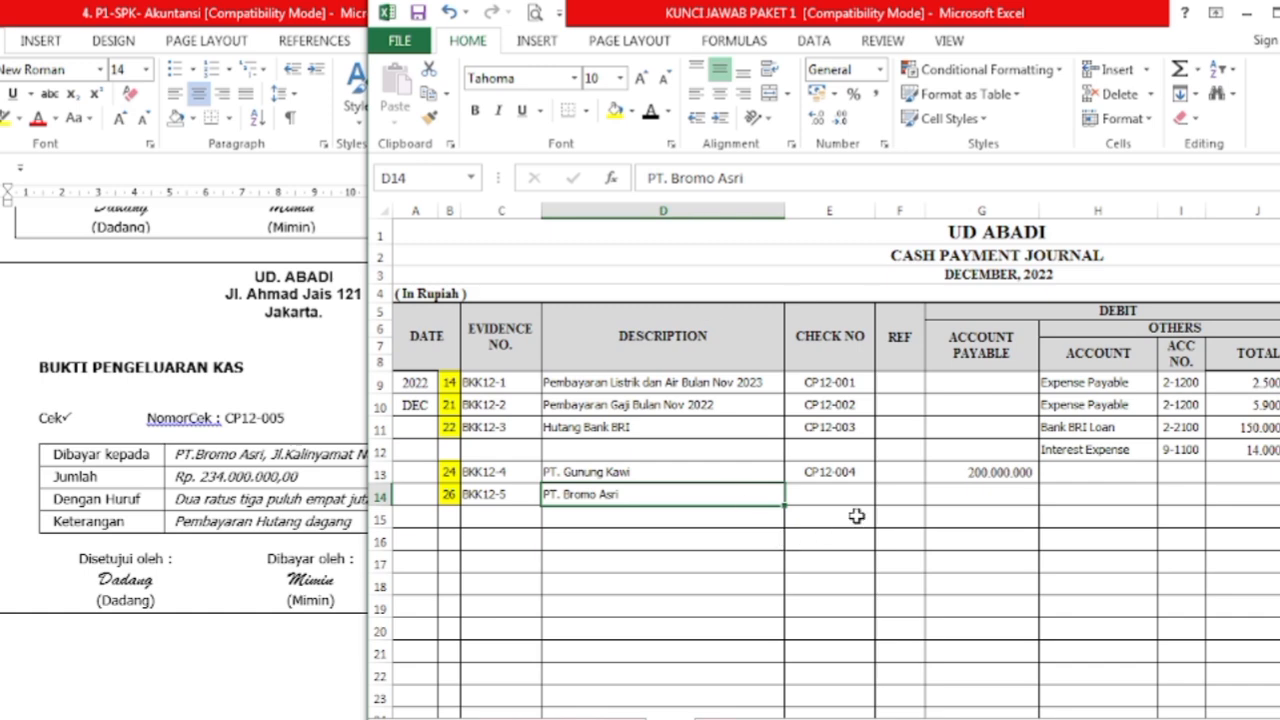
pyautogui.click(857, 492)
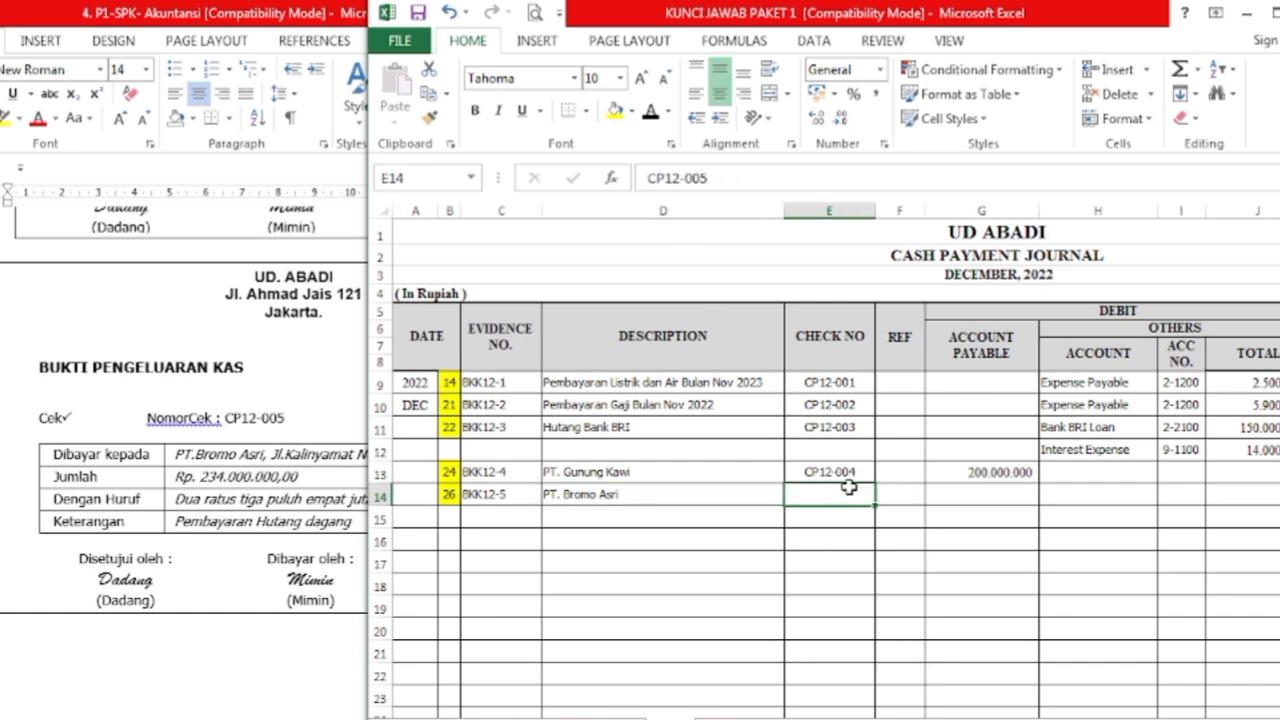
pyautogui.click(649, 117)
# Reveal PT. Bromo Asri's 234.000.000 account payable debit in G14 and cash in bank credit in K14 with black text
pyautogui.click(985, 500)
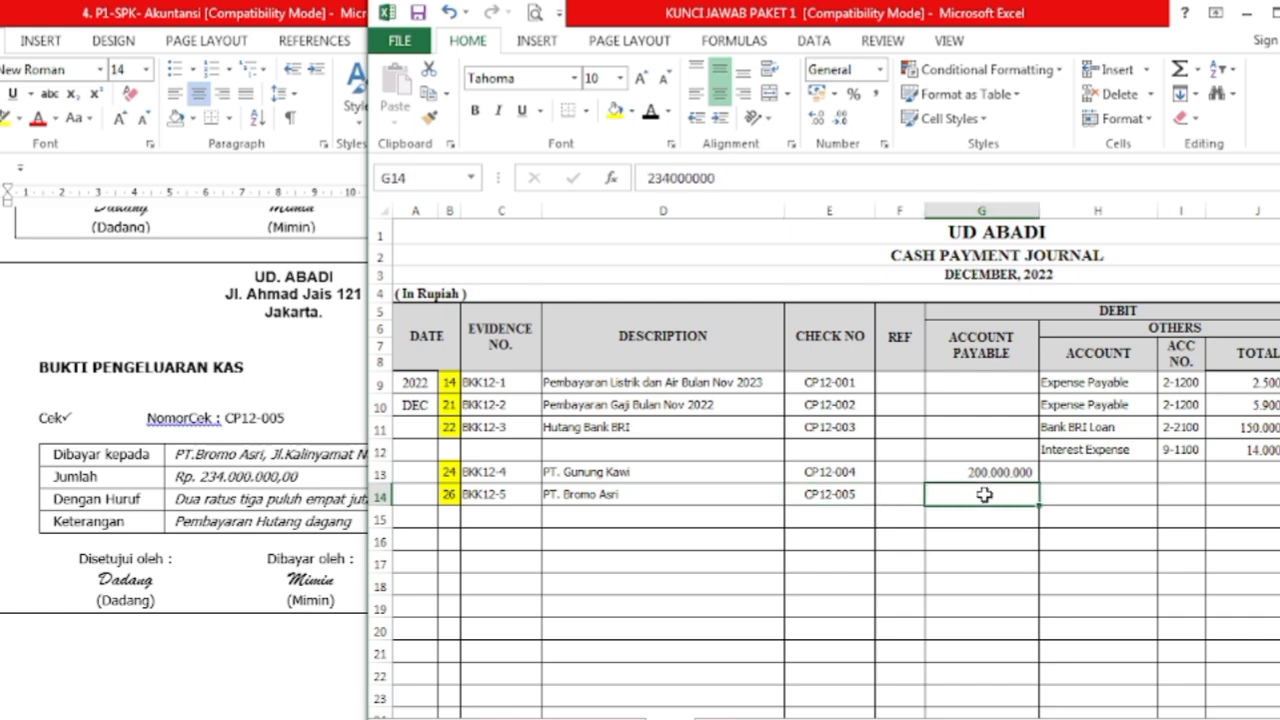
pyautogui.click(651, 117)
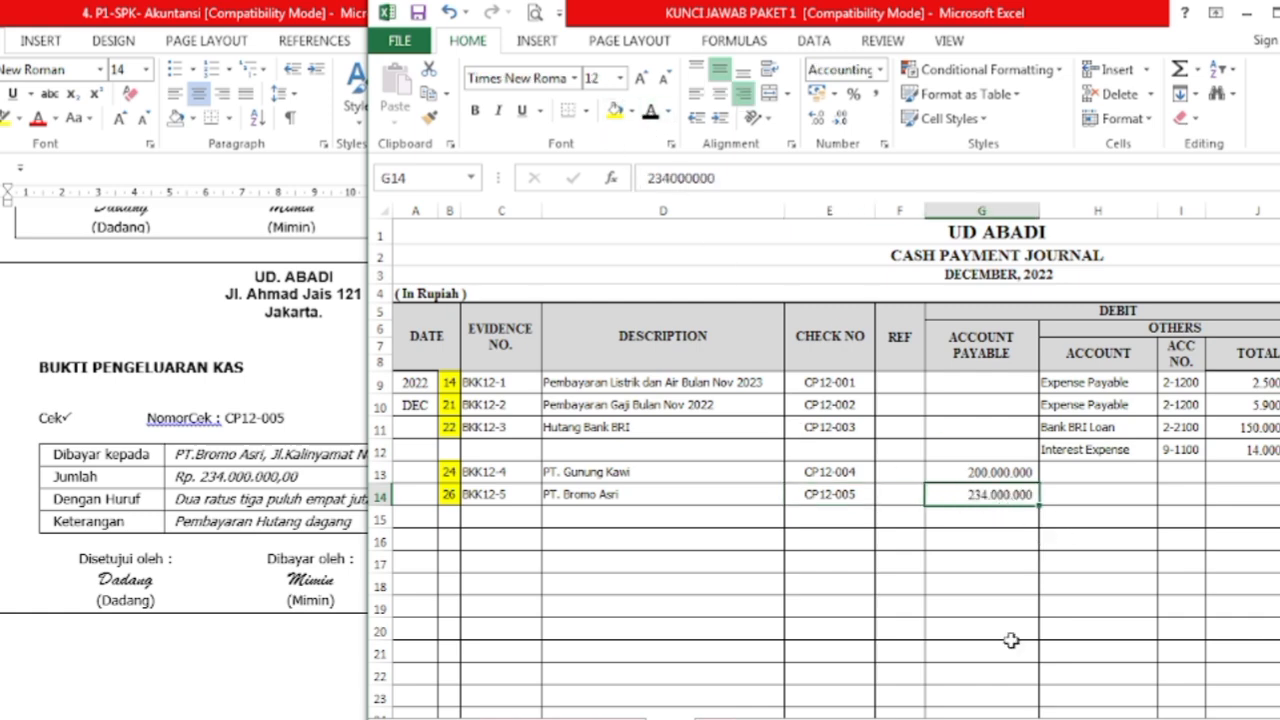
pyautogui.moveTo(990, 719); pyautogui.dragTo(1022, 719)
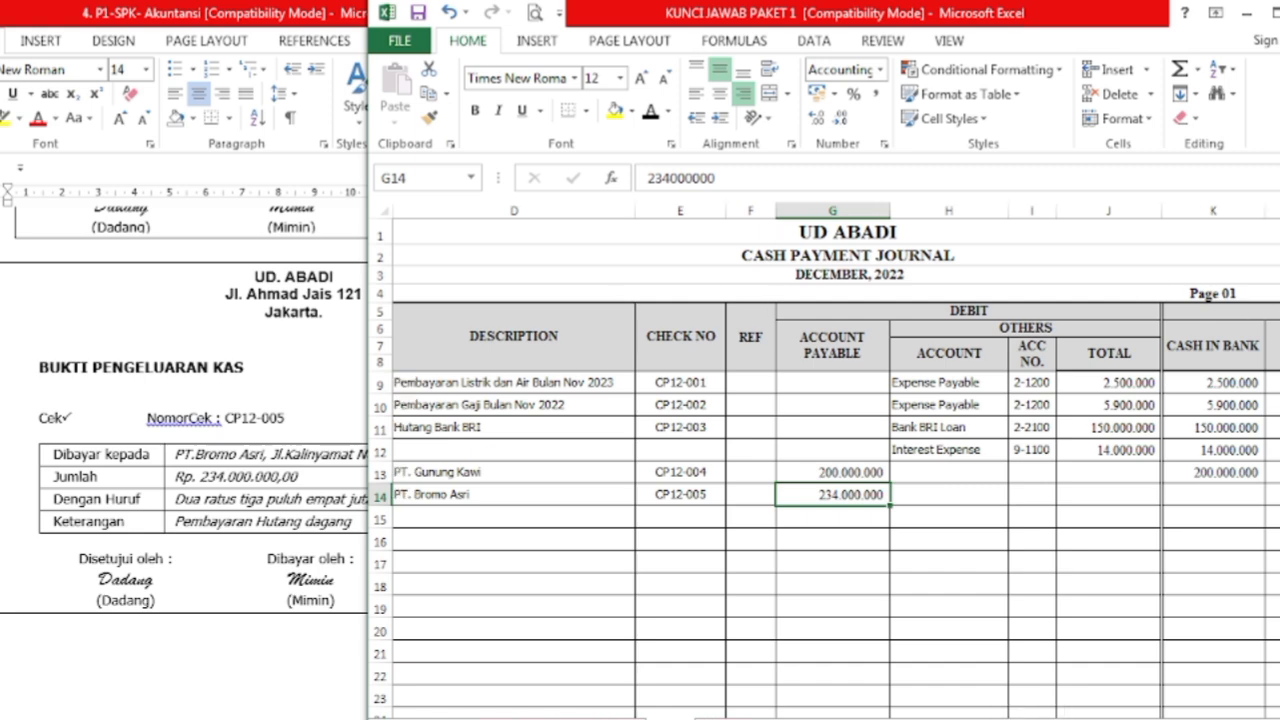
pyautogui.click(1190, 495)
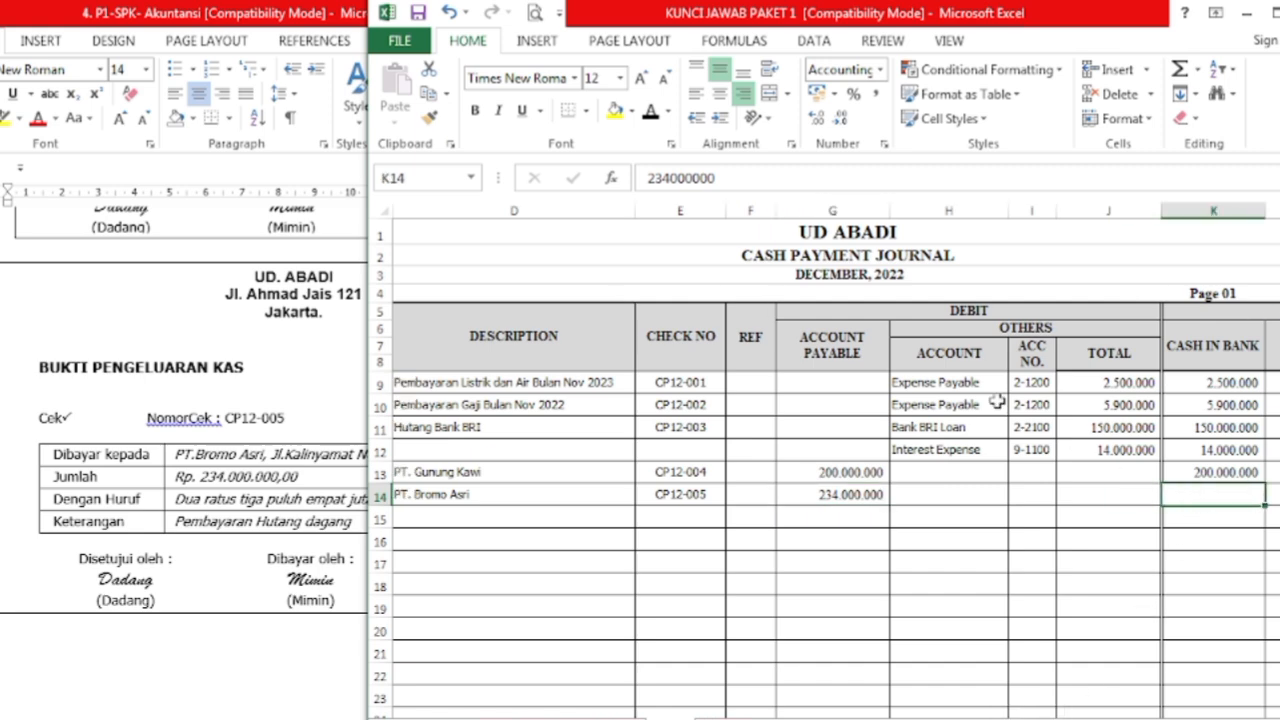
pyautogui.click(650, 111)
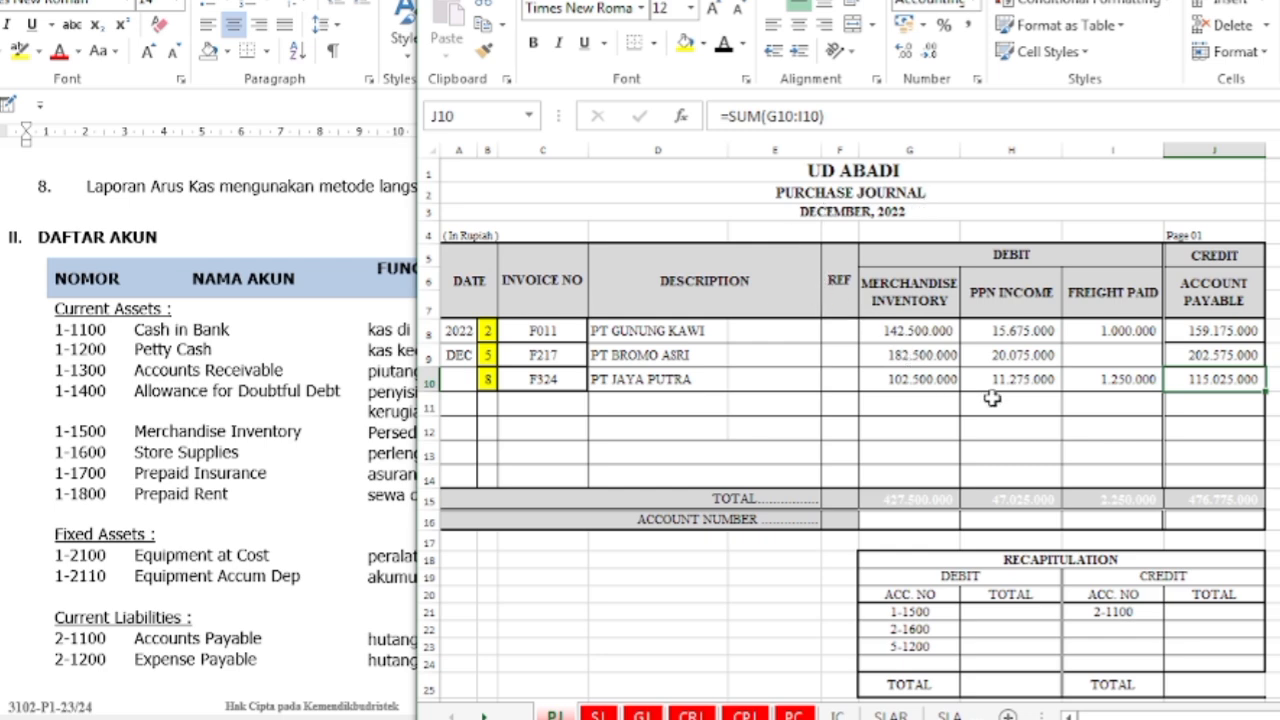
# Reveal the purchase journal's debit and credit column totals in G15:J15 with black text
pyautogui.click(873, 500)
pyautogui.moveTo(941, 505); pyautogui.dragTo(1190, 505)
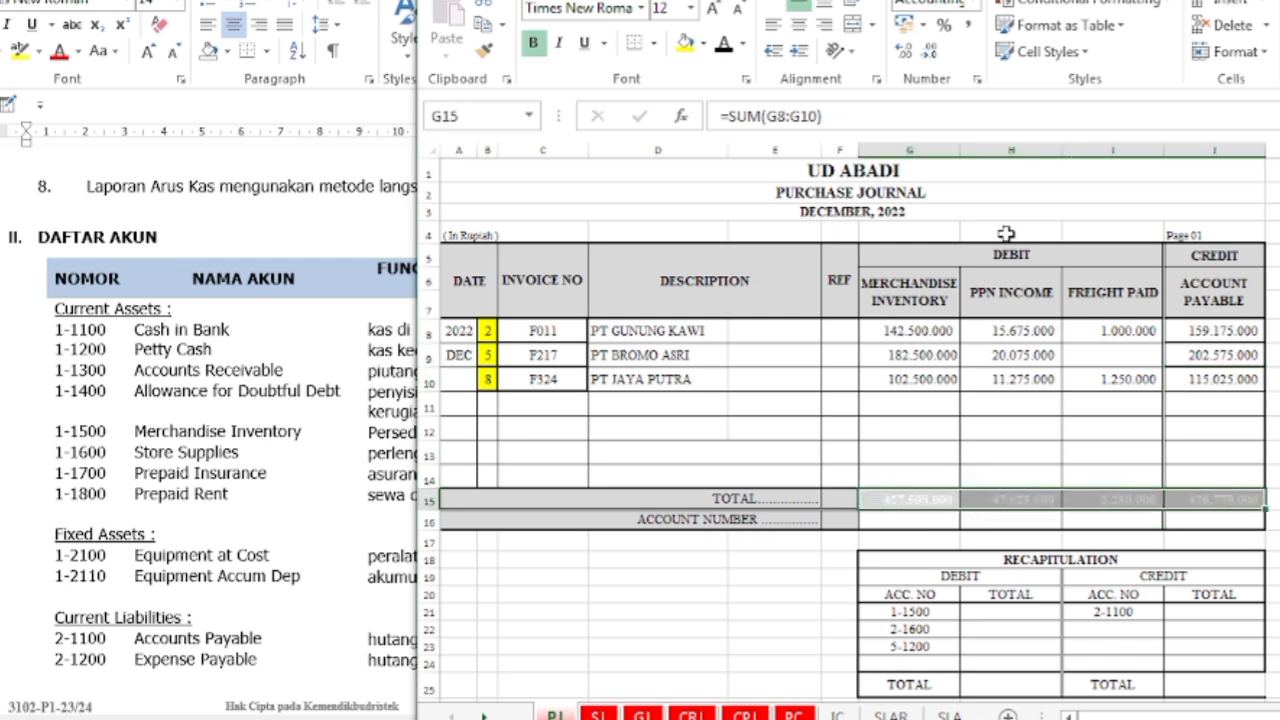
pyautogui.click(724, 46)
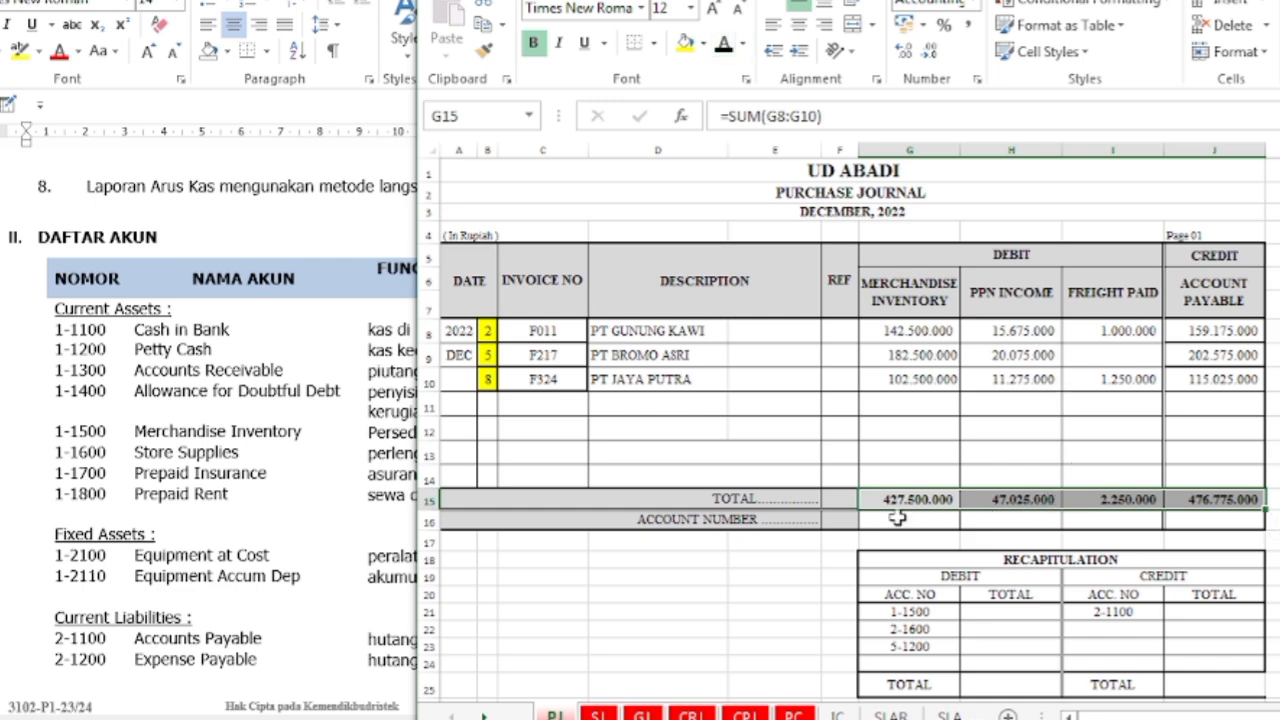
# Check the account list and reveal the Merchandise Inventory account number (1-1500) in G16 of the purchase journal with black text
pyautogui.moveTo(897, 517); pyautogui.dragTo(1110, 521)
pyautogui.click(734, 456)
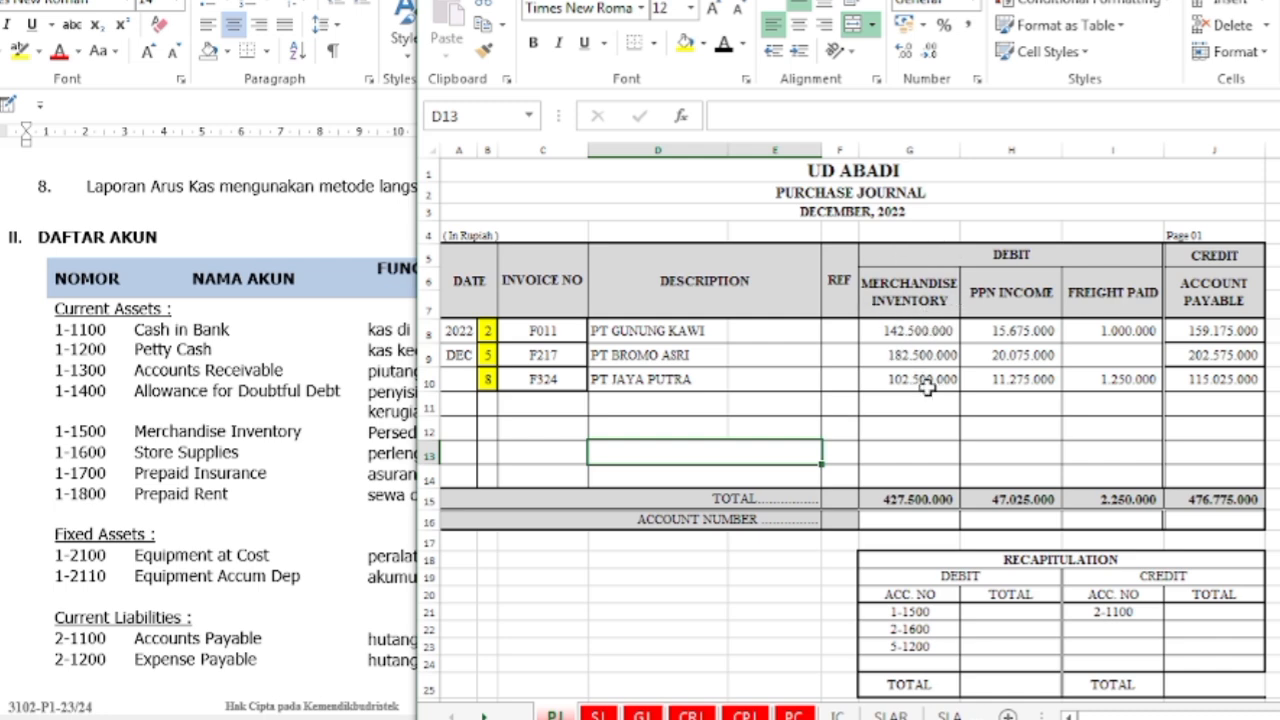
pyautogui.click(292, 395)
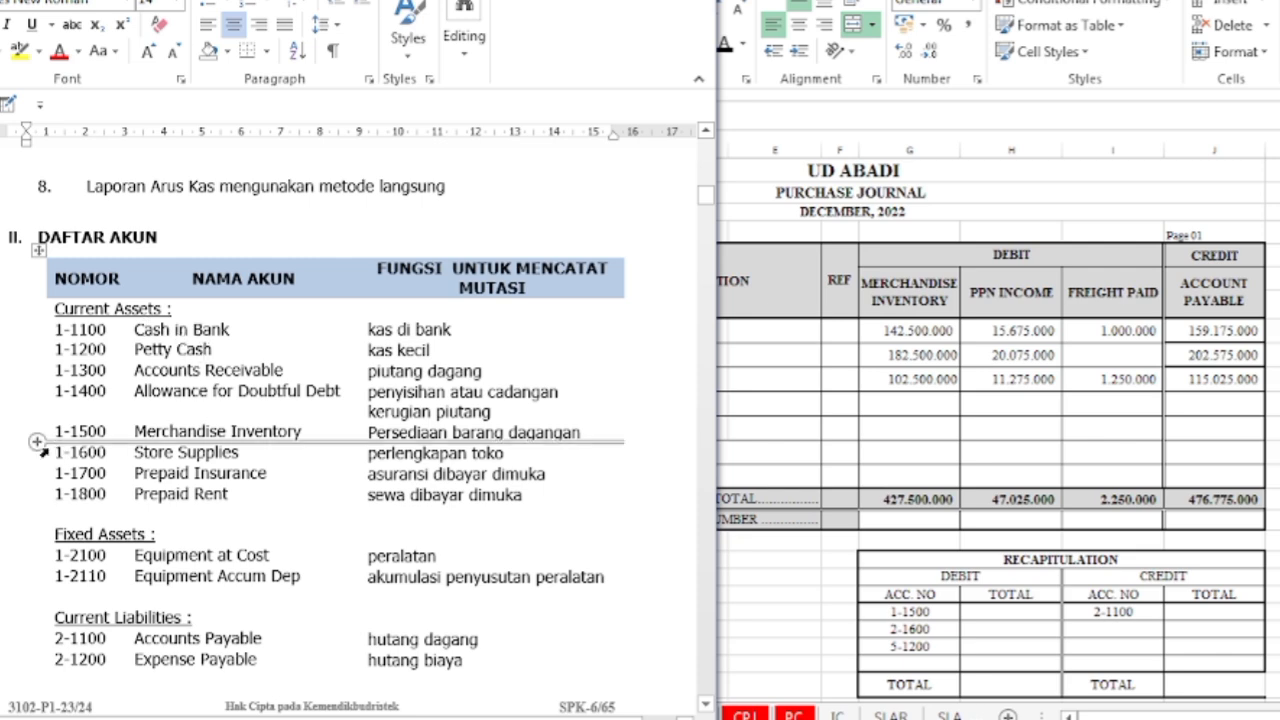
pyautogui.click(842, 522)
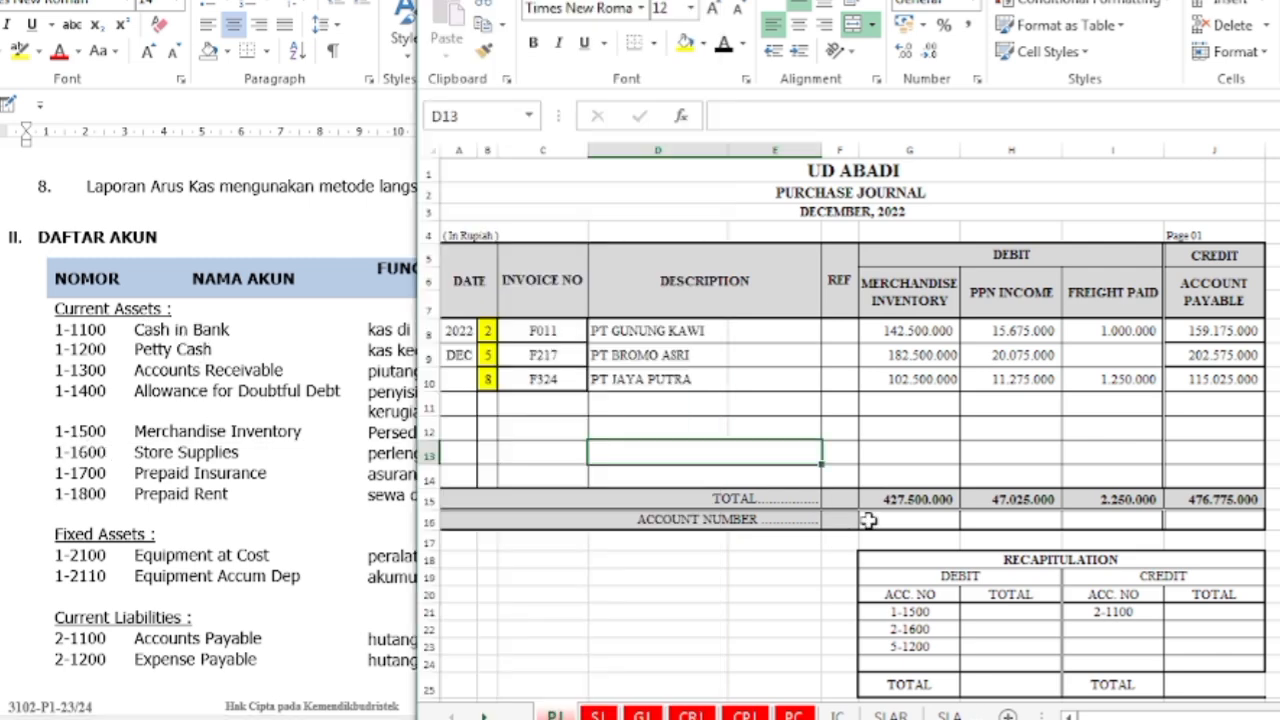
pyautogui.click(905, 517)
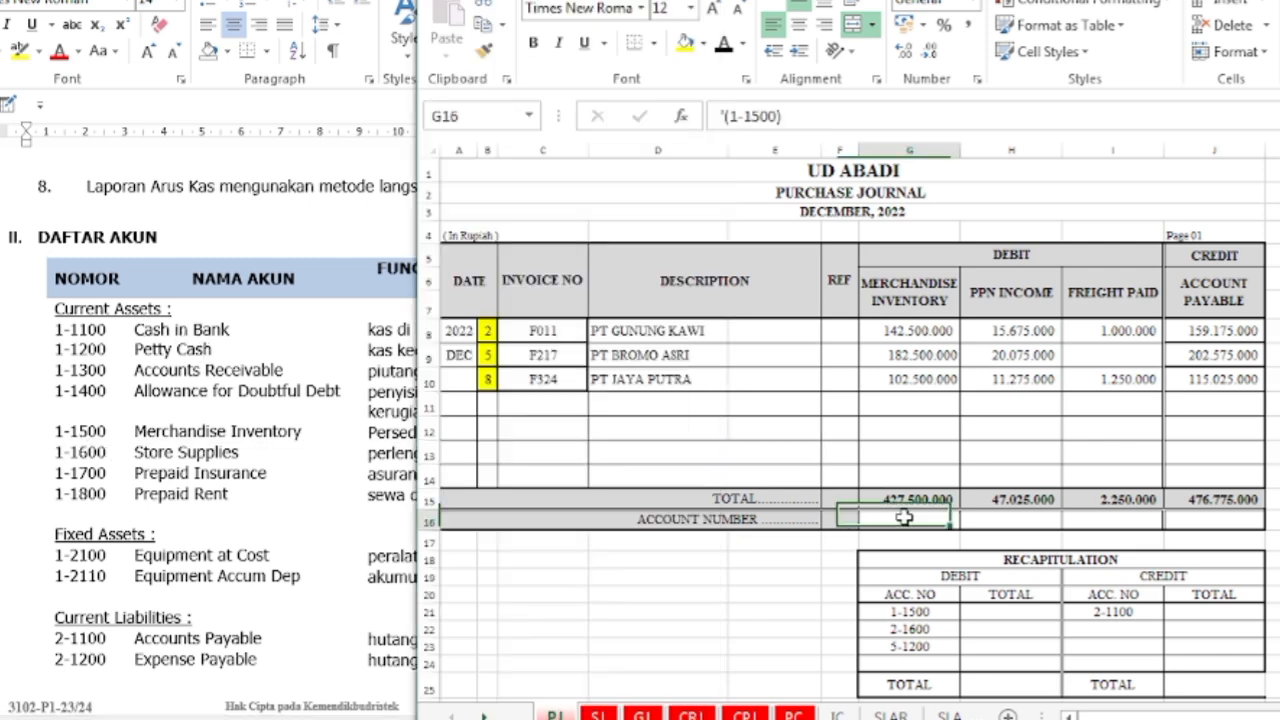
pyautogui.click(720, 46)
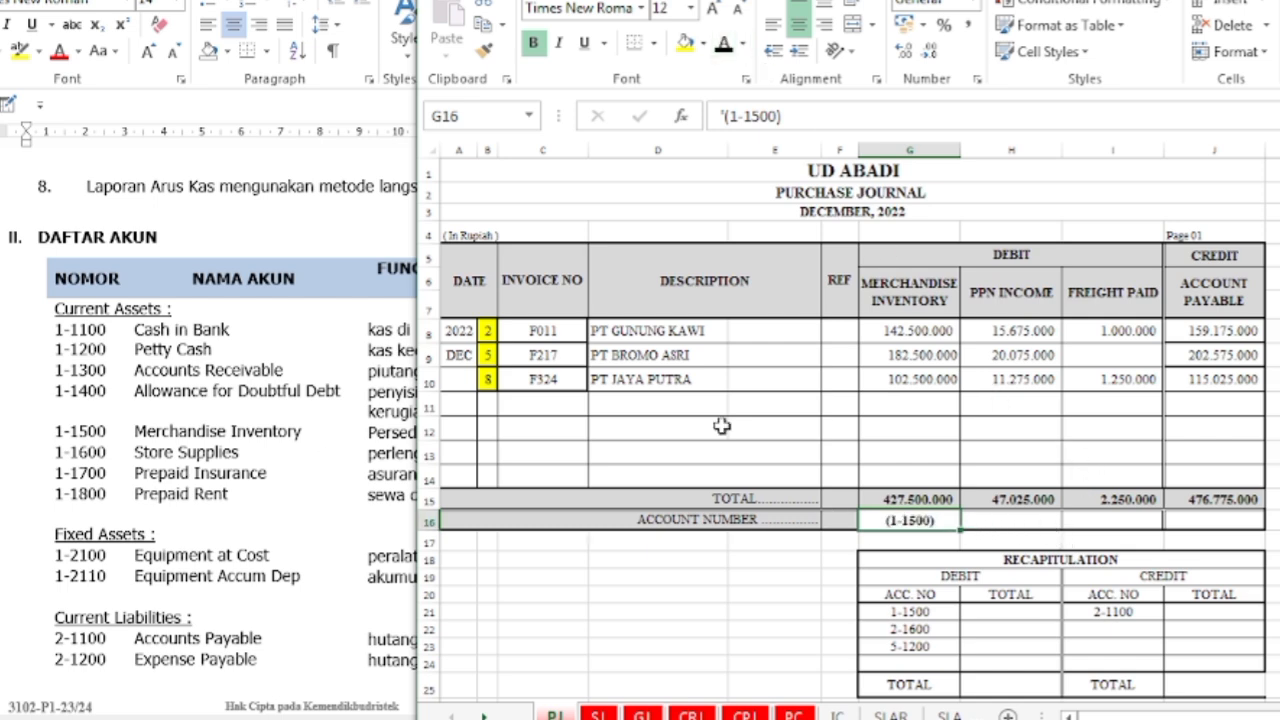
# Look up PPN Income in the account list and reveal its account number (2-1600) in H16 with black text
pyautogui.click(145, 458)
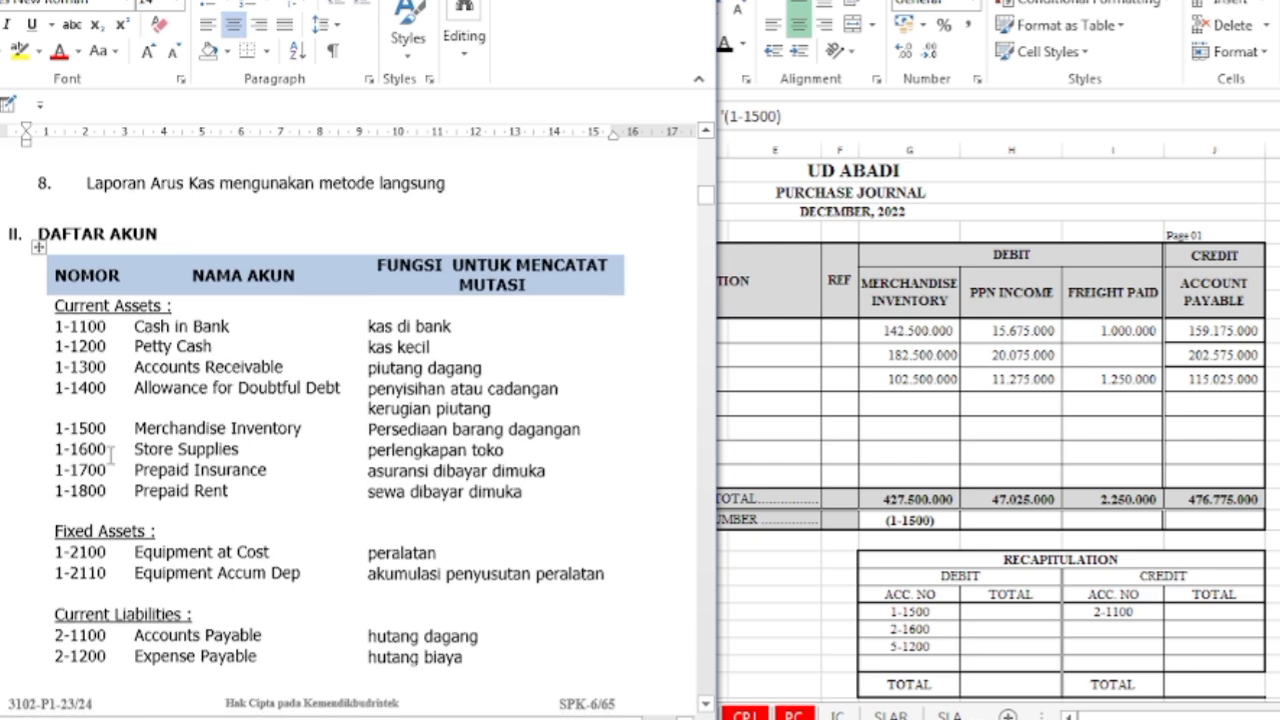
pyautogui.scroll(-7, 110, 455)
pyautogui.scroll(-1, 110, 455)
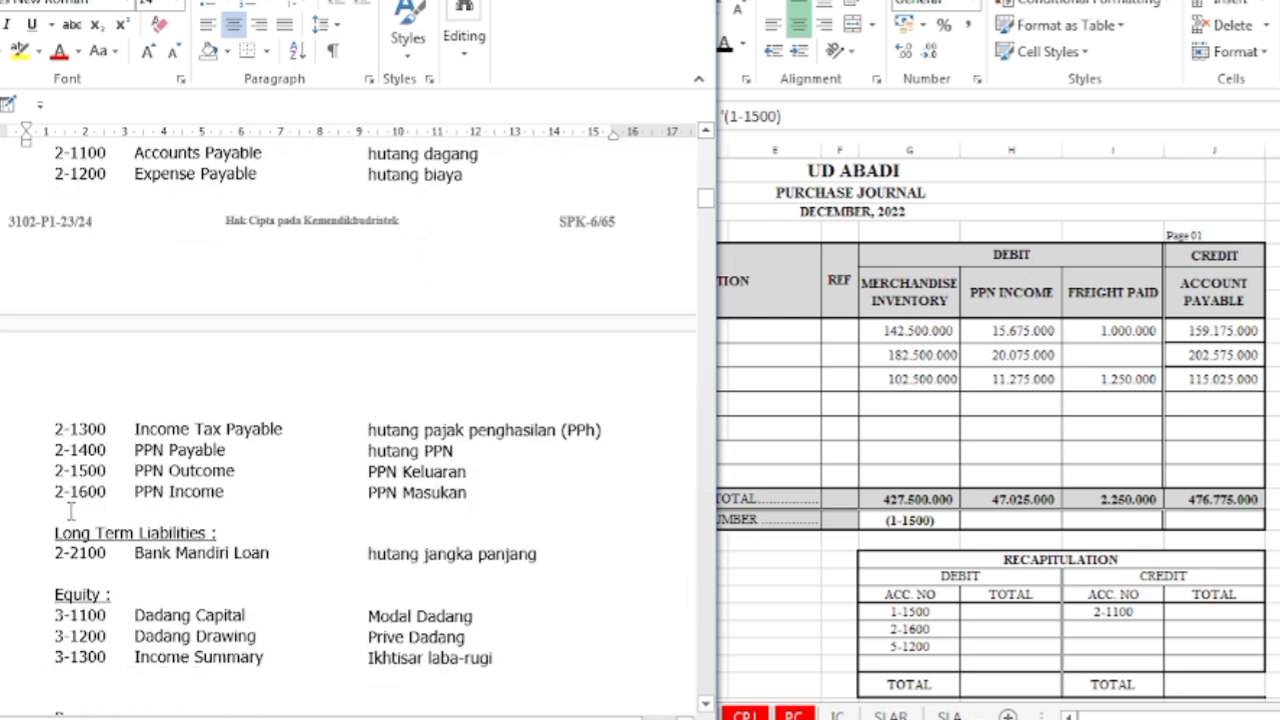
pyautogui.click(818, 505)
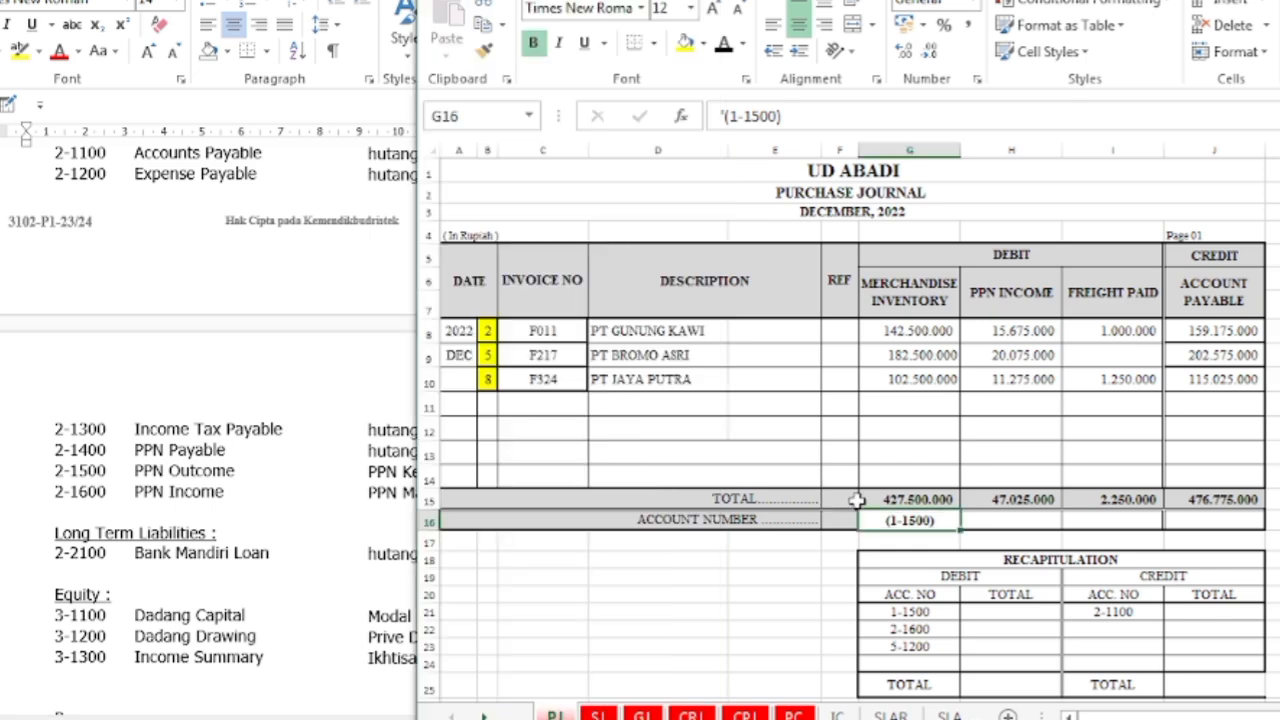
pyautogui.click(1023, 520)
pyautogui.write("'(2-1600)")
pyautogui.hotkey('ctrl', 'Return')
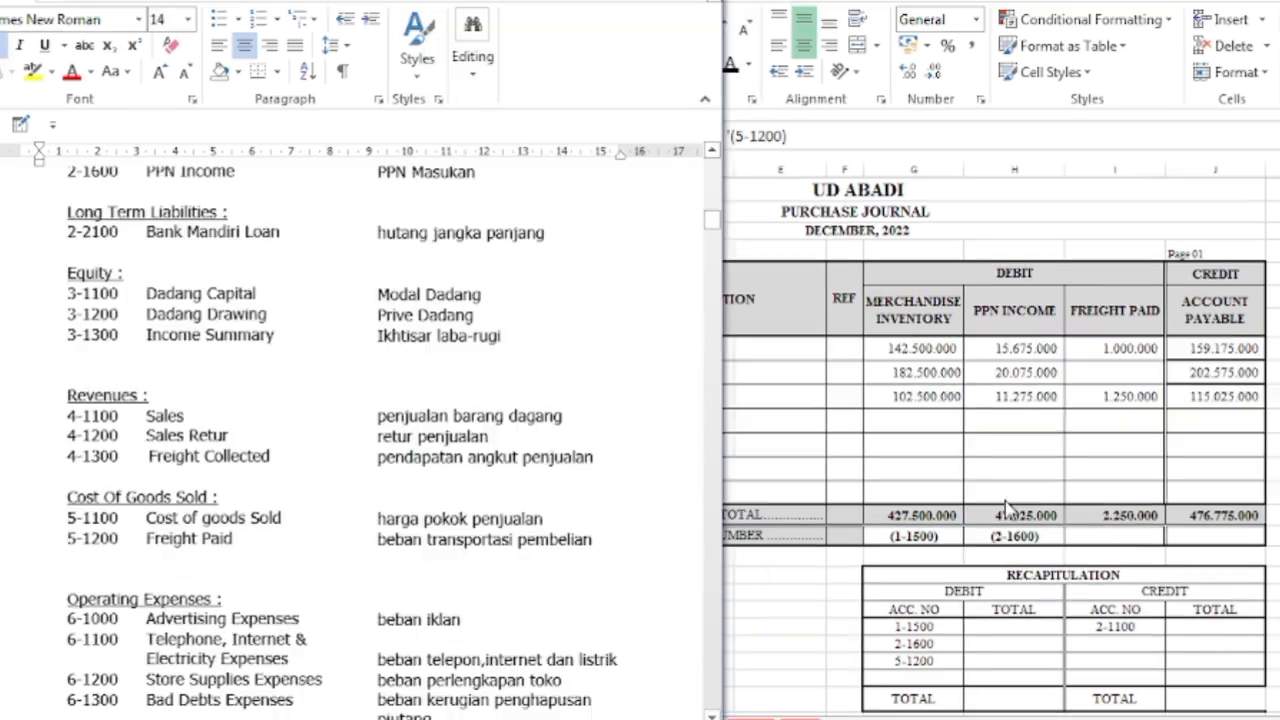
# Look up Freight Paid in the account list and reveal its account number (5-1200) in I16 with black text
pyautogui.click(1008, 510)
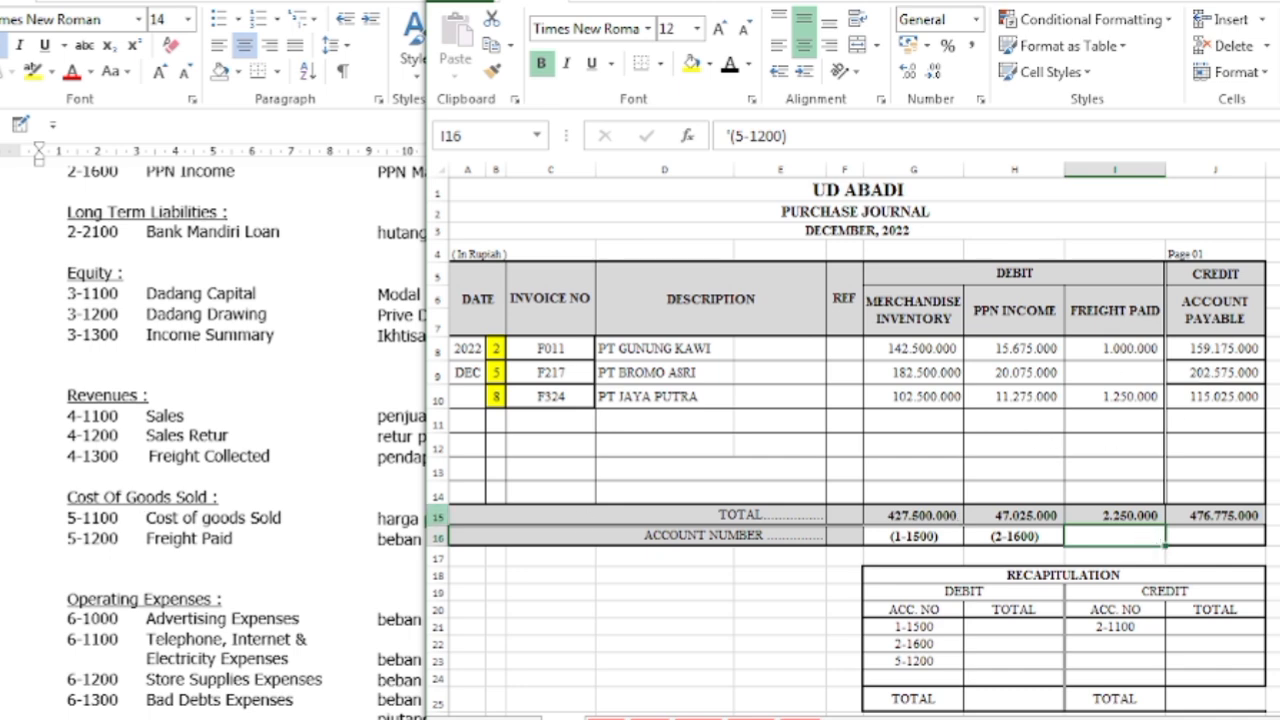
pyautogui.click(226, 552)
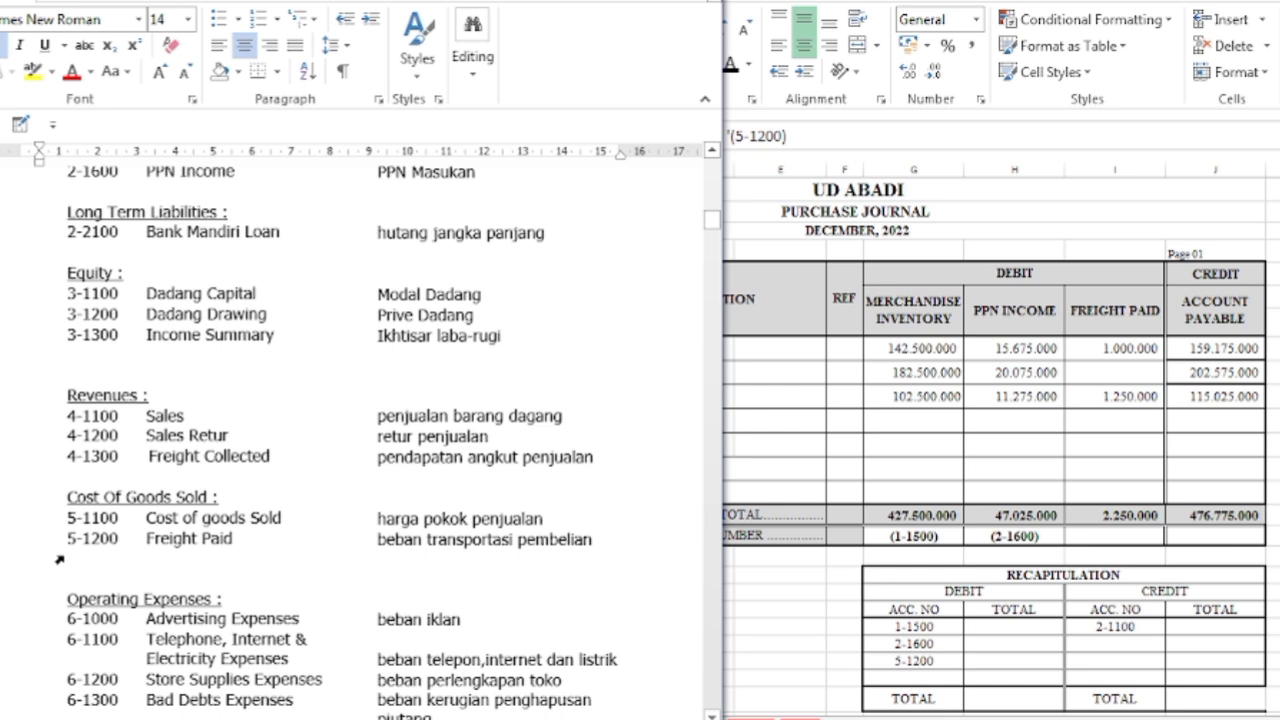
pyautogui.click(1155, 532)
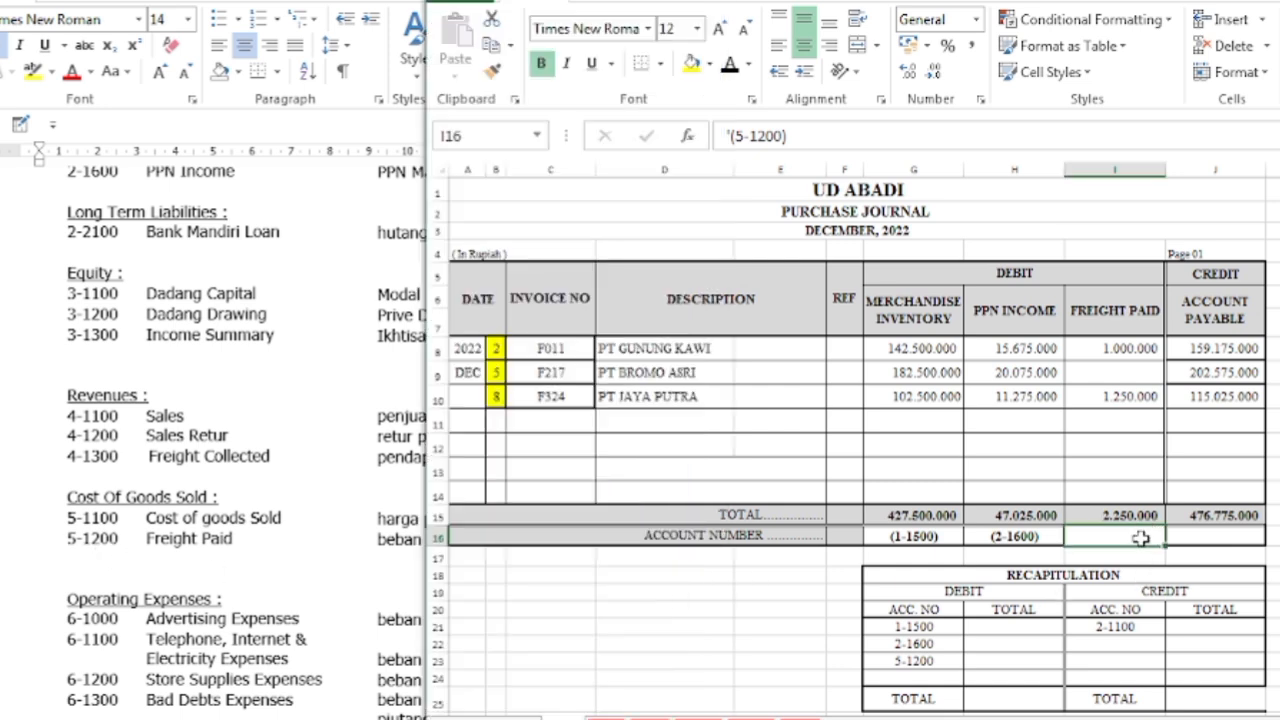
pyautogui.click(730, 63)
# Look up Accounts Payable in the account list and reveal its account number (2-1100) in J16 with black text
pyautogui.click(214, 542)
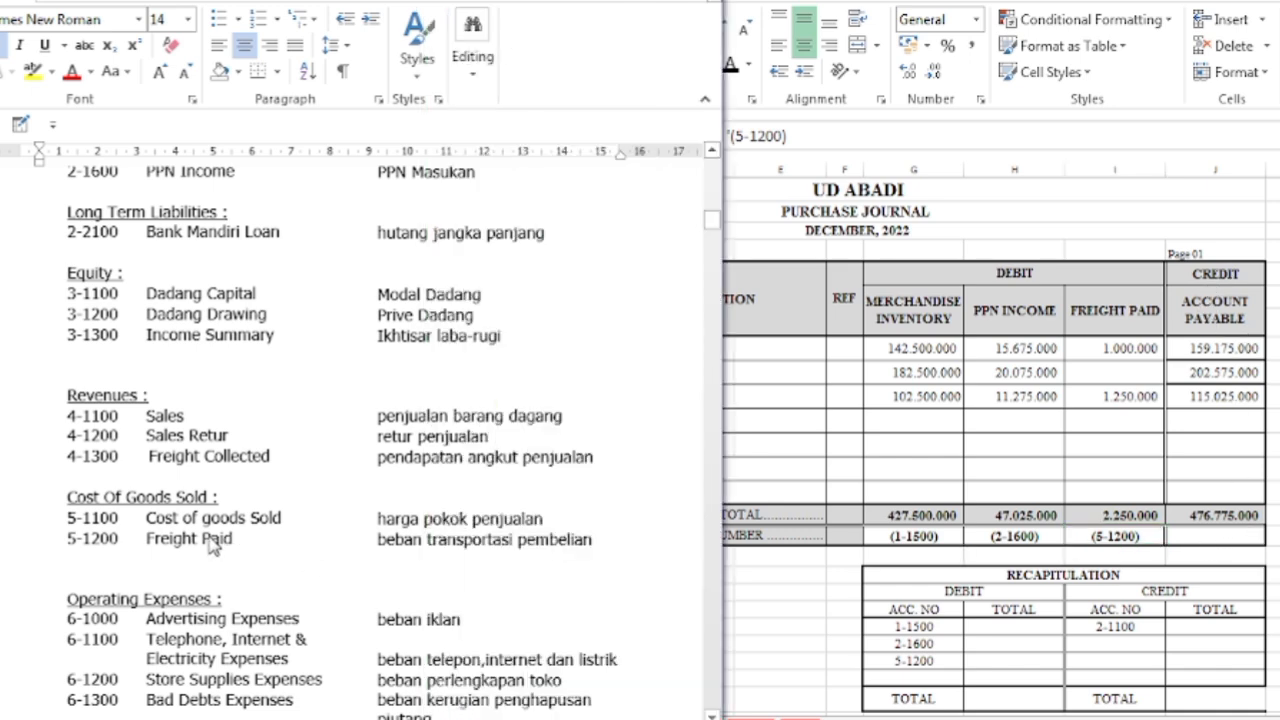
pyautogui.scroll(8, 190, 515)
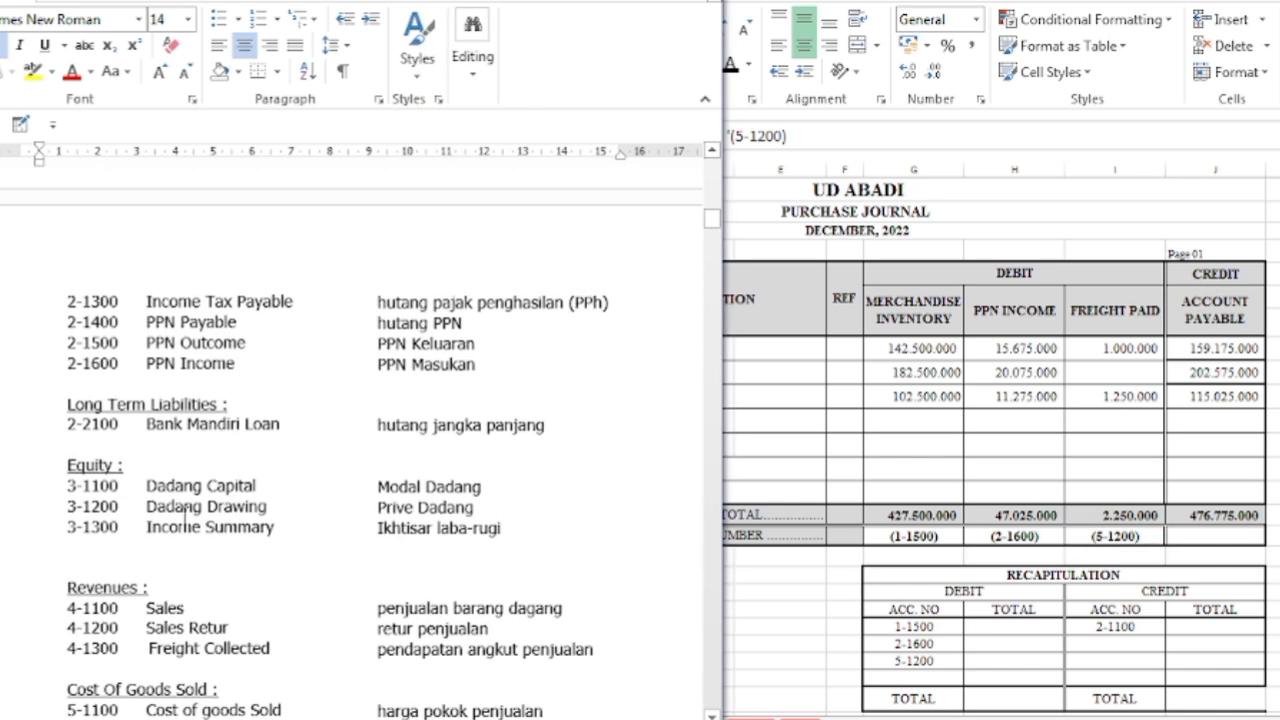
pyautogui.scroll(3, 171, 502)
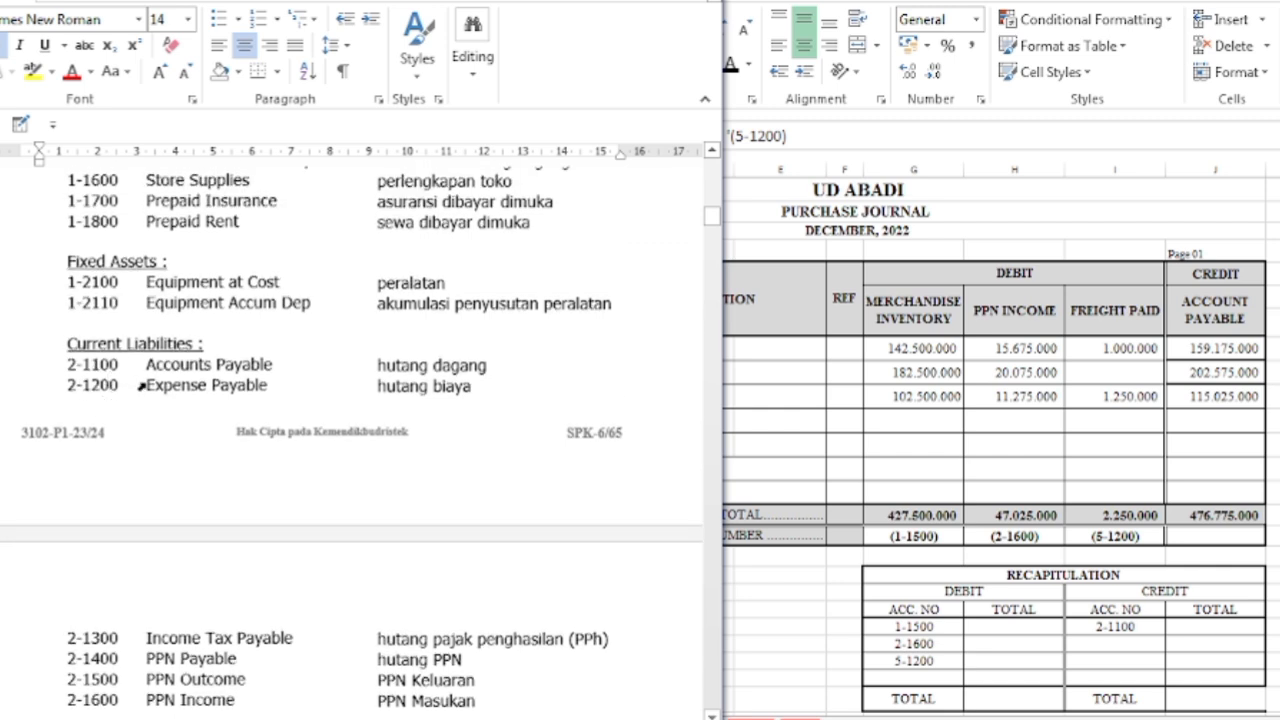
pyautogui.click(1216, 537)
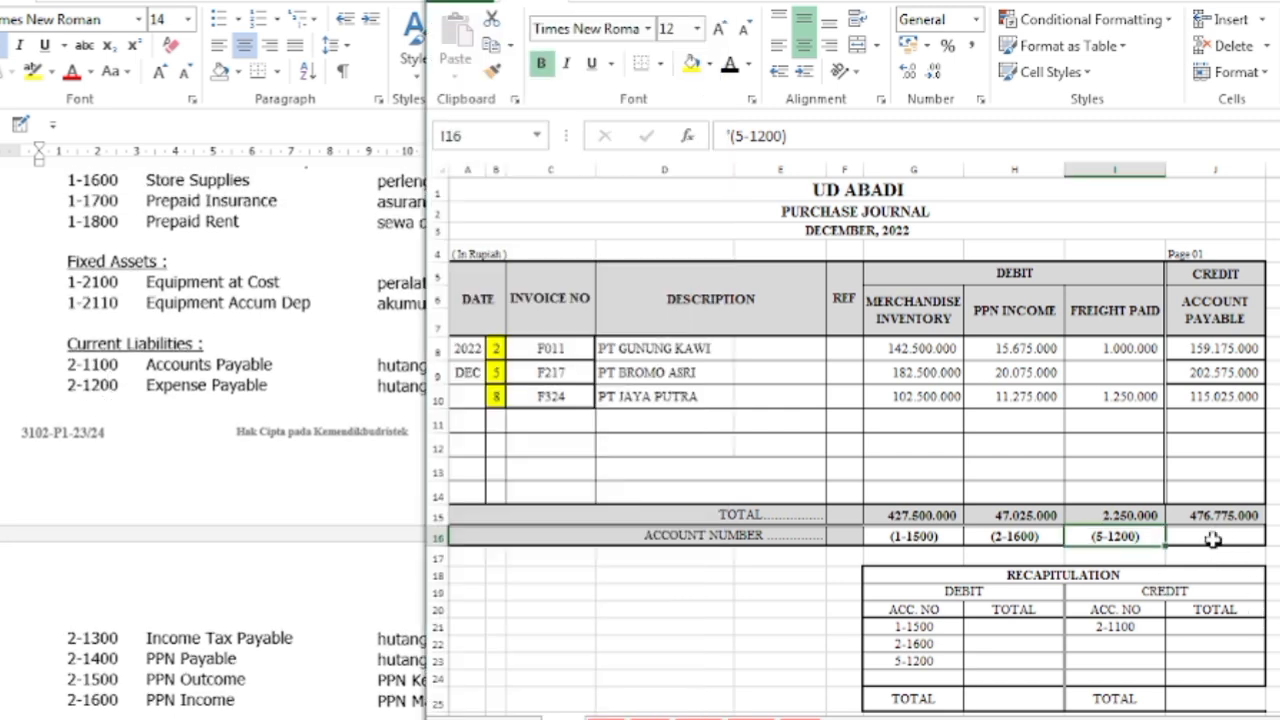
pyautogui.click(730, 65)
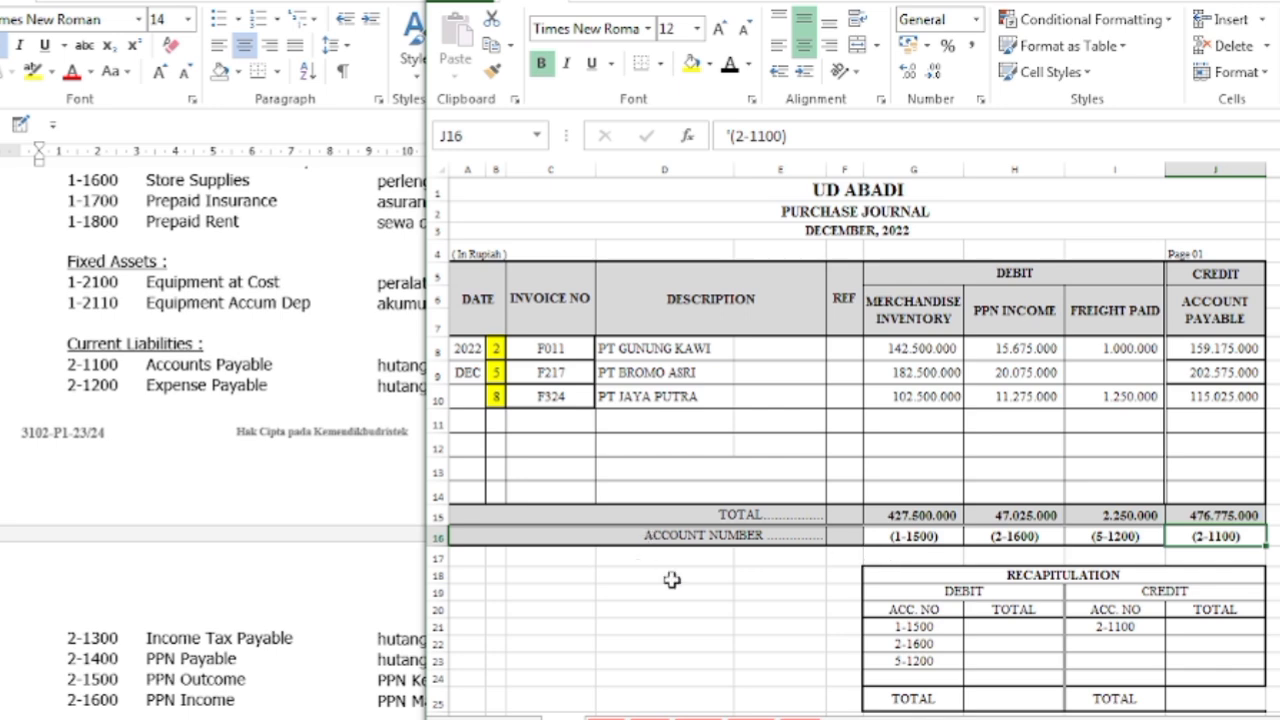
# Open the sales journal sheet and reveal its debit and credit column totals in G16:J16 with black text
pyautogui.click(605, 719)
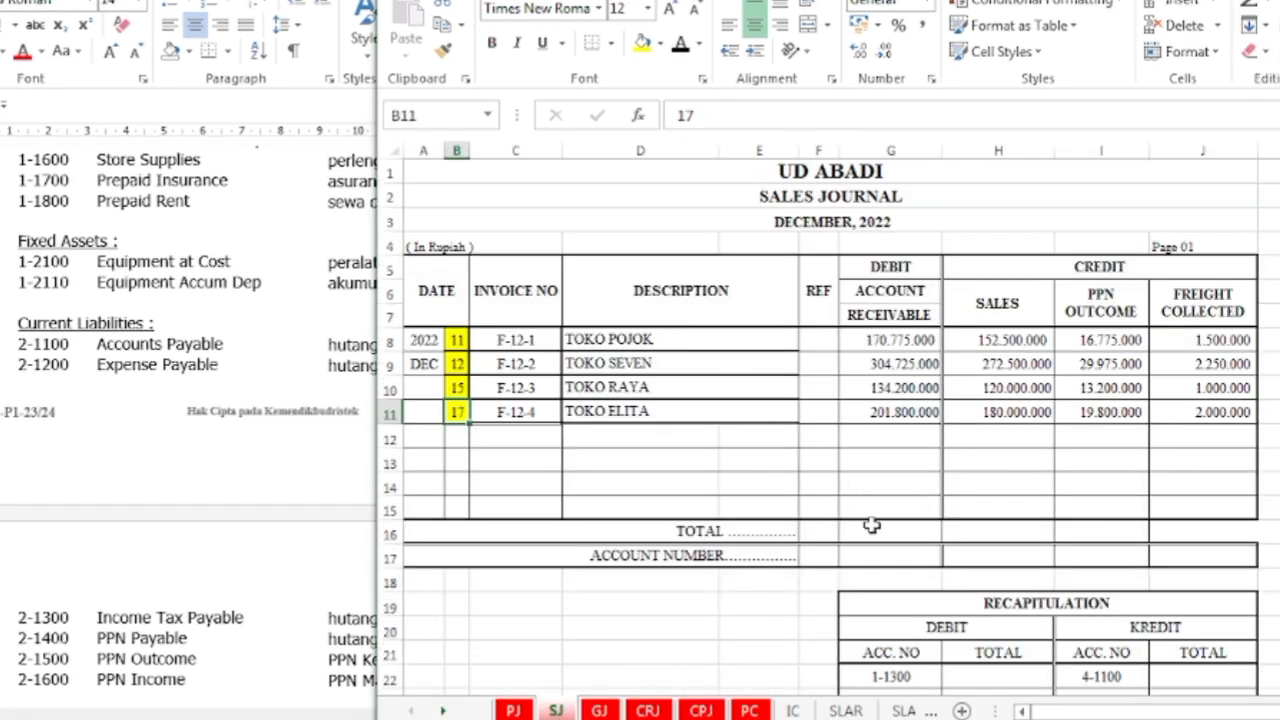
pyautogui.moveTo(869, 530); pyautogui.dragTo(1194, 534)
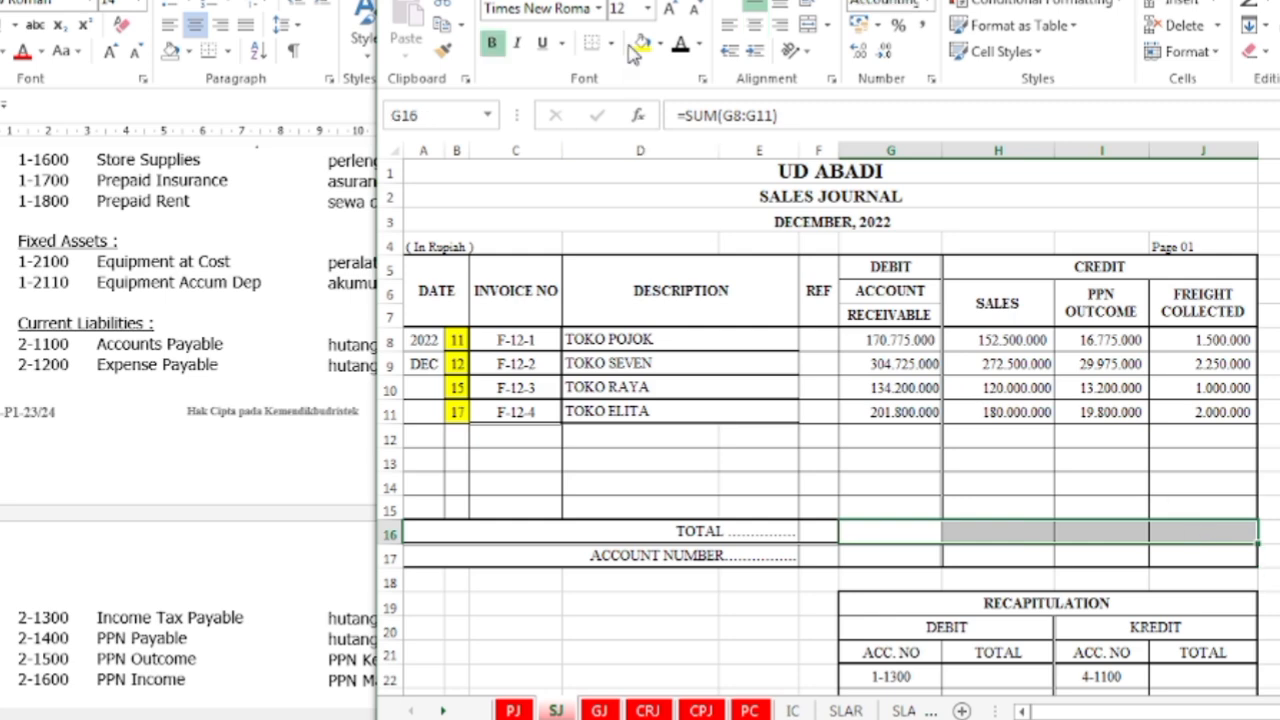
pyautogui.click(680, 48)
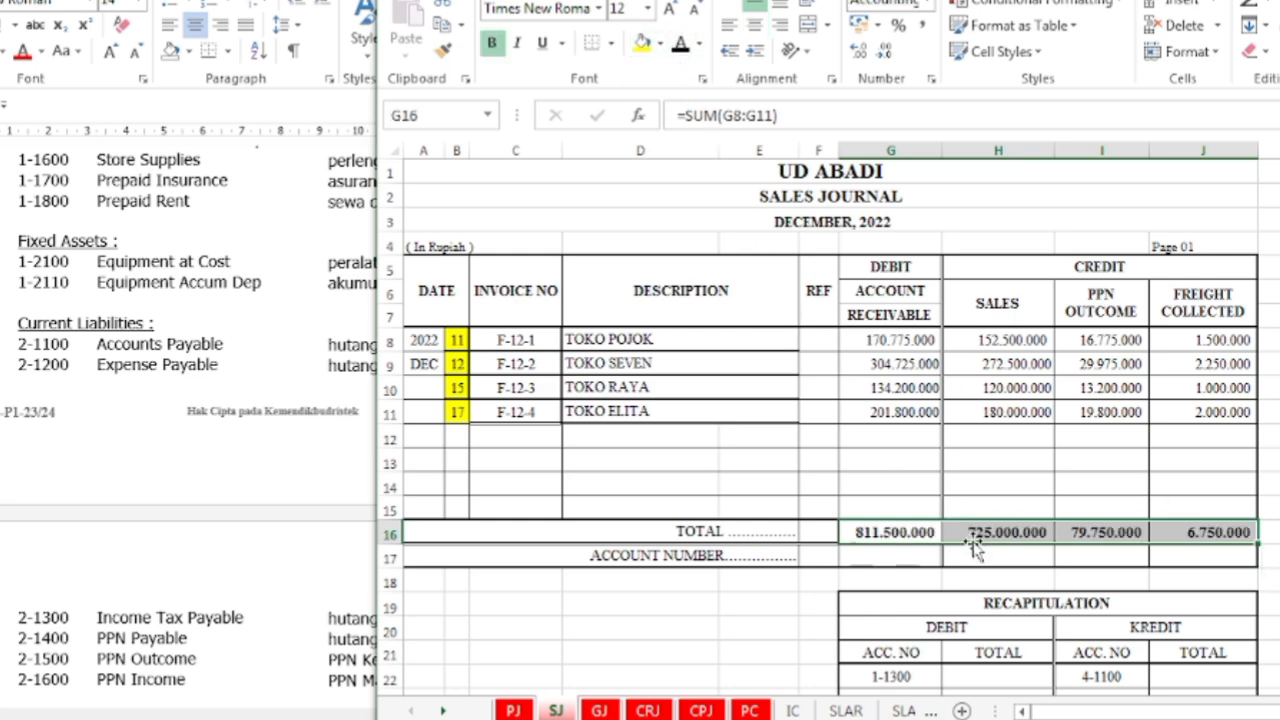
pyautogui.click(642, 606)
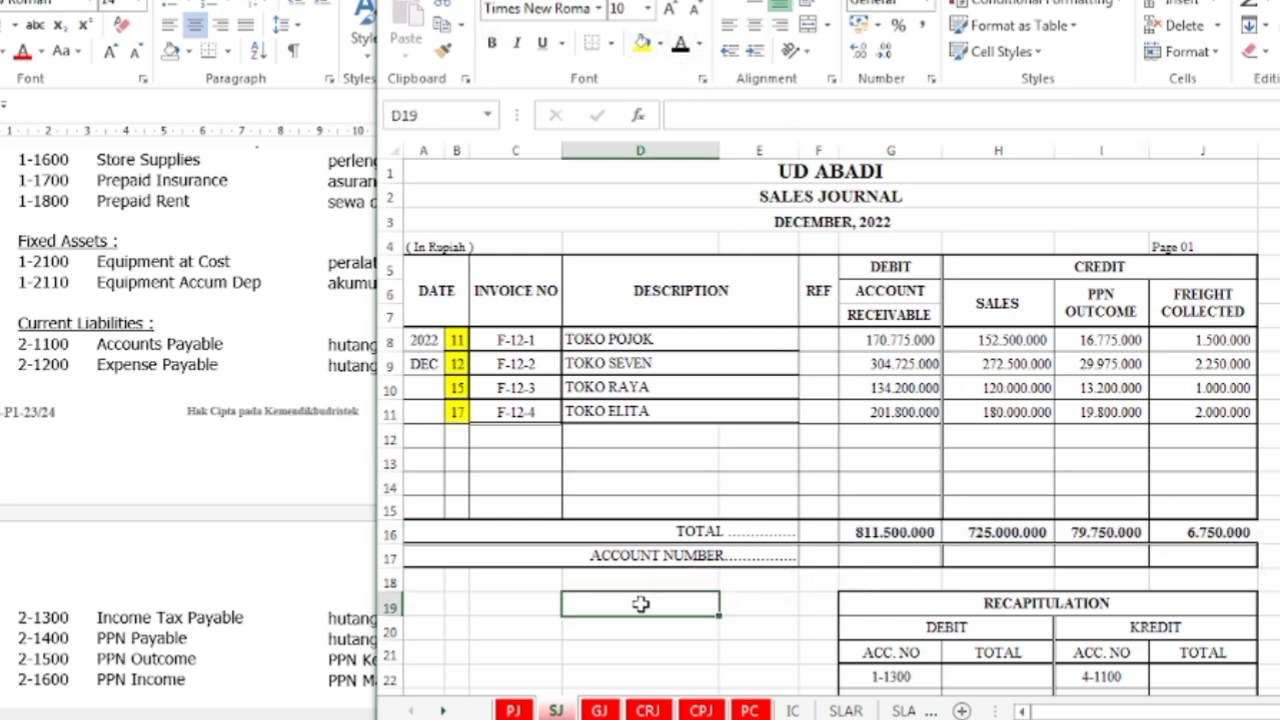
# Check the account list and reveal account numbers (1-1300) for Account Receivable in G17 and (4-1100) for Sales in H17 with black text
pyautogui.click(222, 521)
pyautogui.scroll(5, 606, 486)
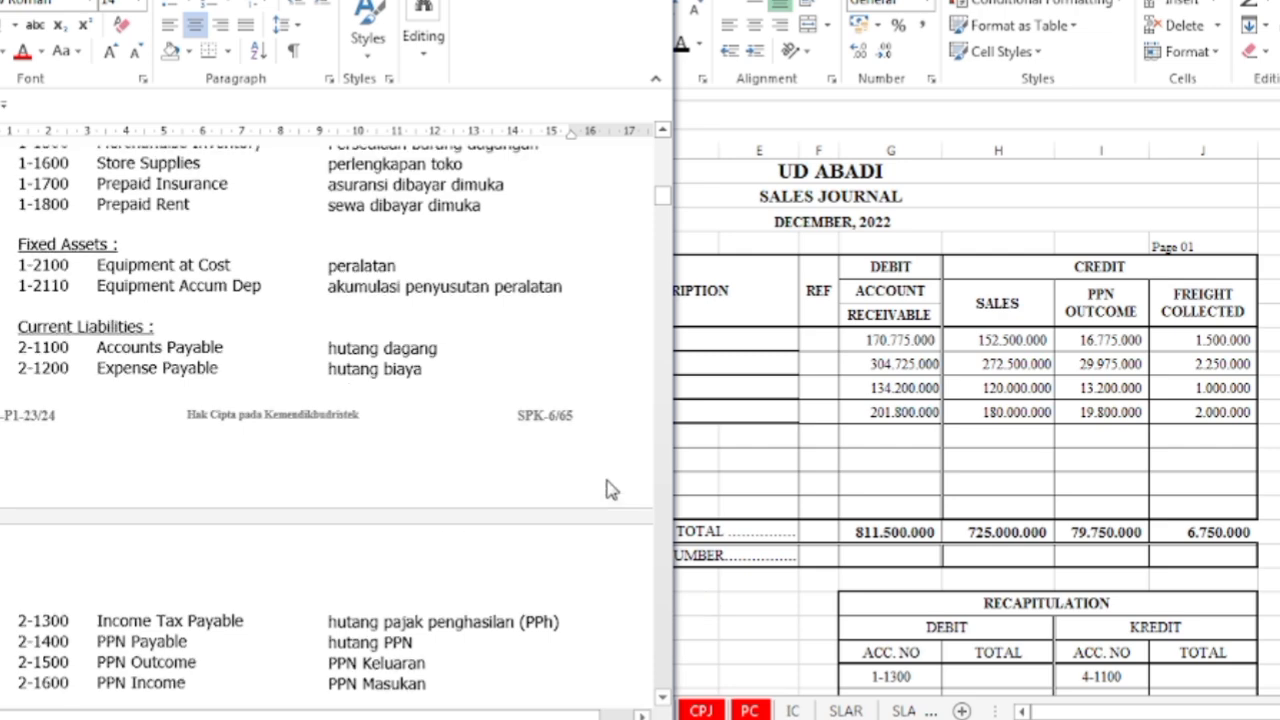
pyautogui.click(789, 603)
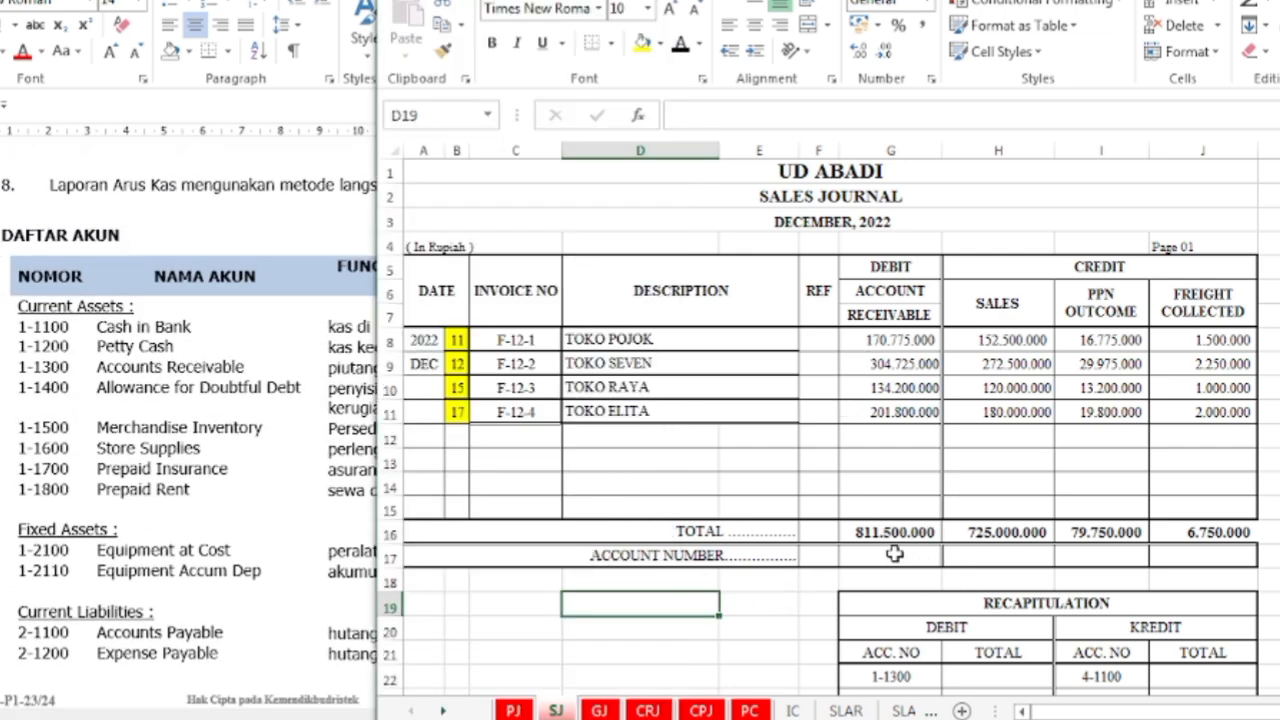
pyautogui.click(160, 427)
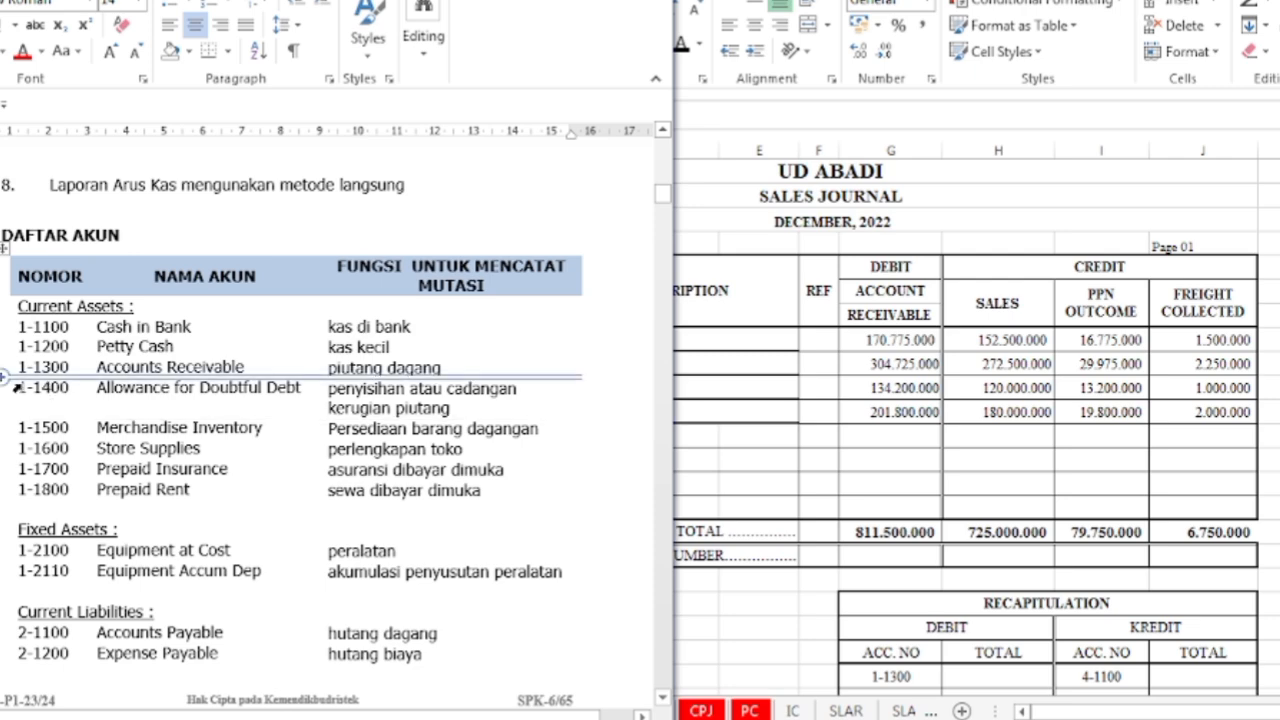
pyautogui.click(936, 558)
pyautogui.click(680, 46)
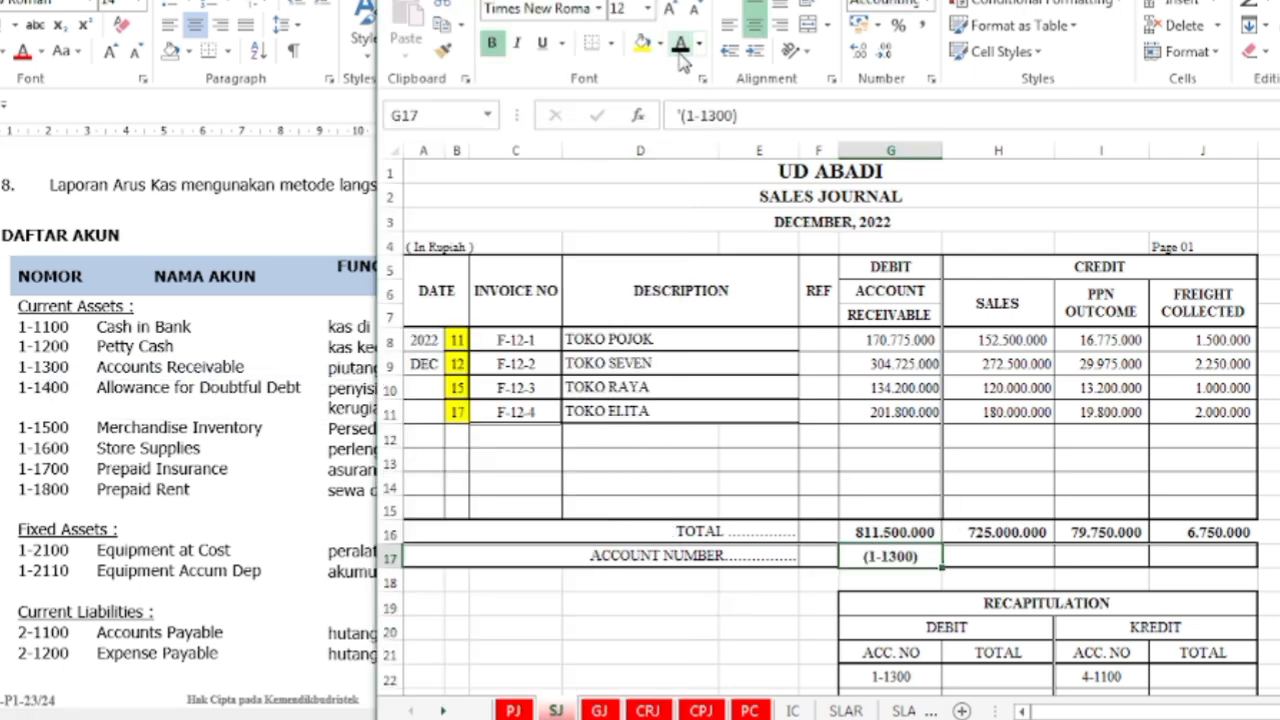
pyautogui.click(1022, 561)
pyautogui.press('F4')
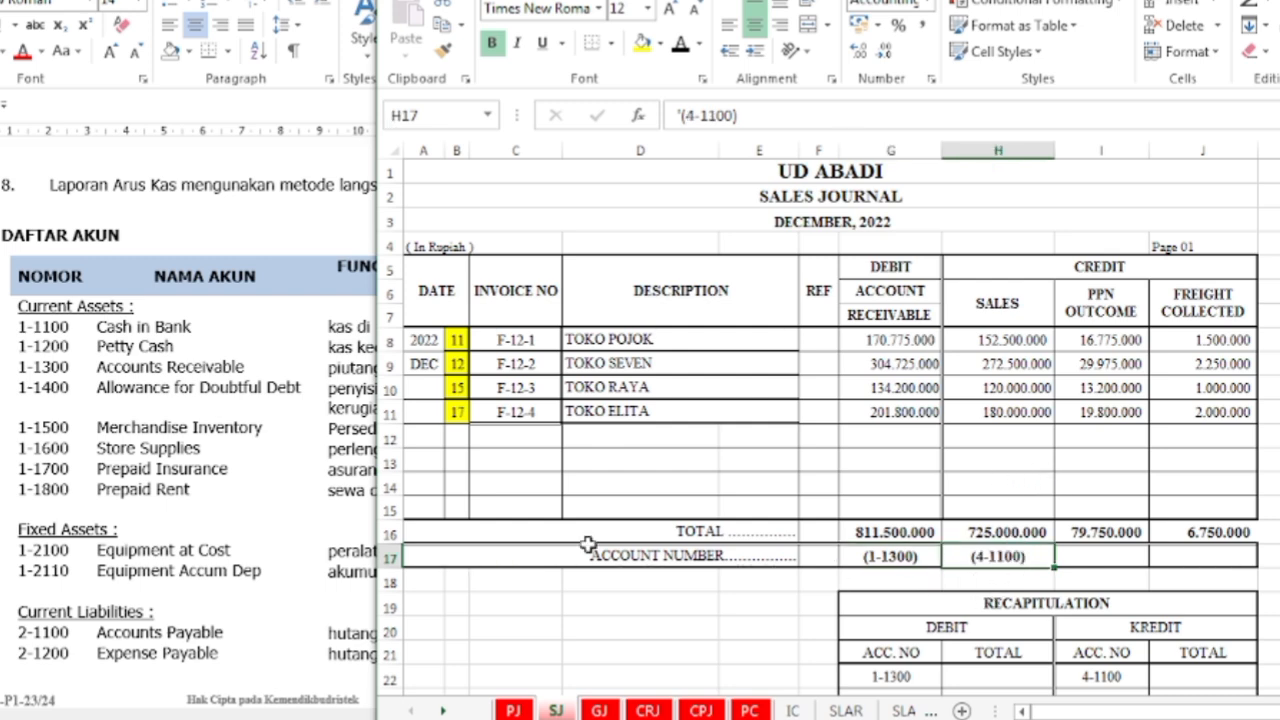
pyautogui.click(189, 474)
pyautogui.scroll(-10, 188, 460)
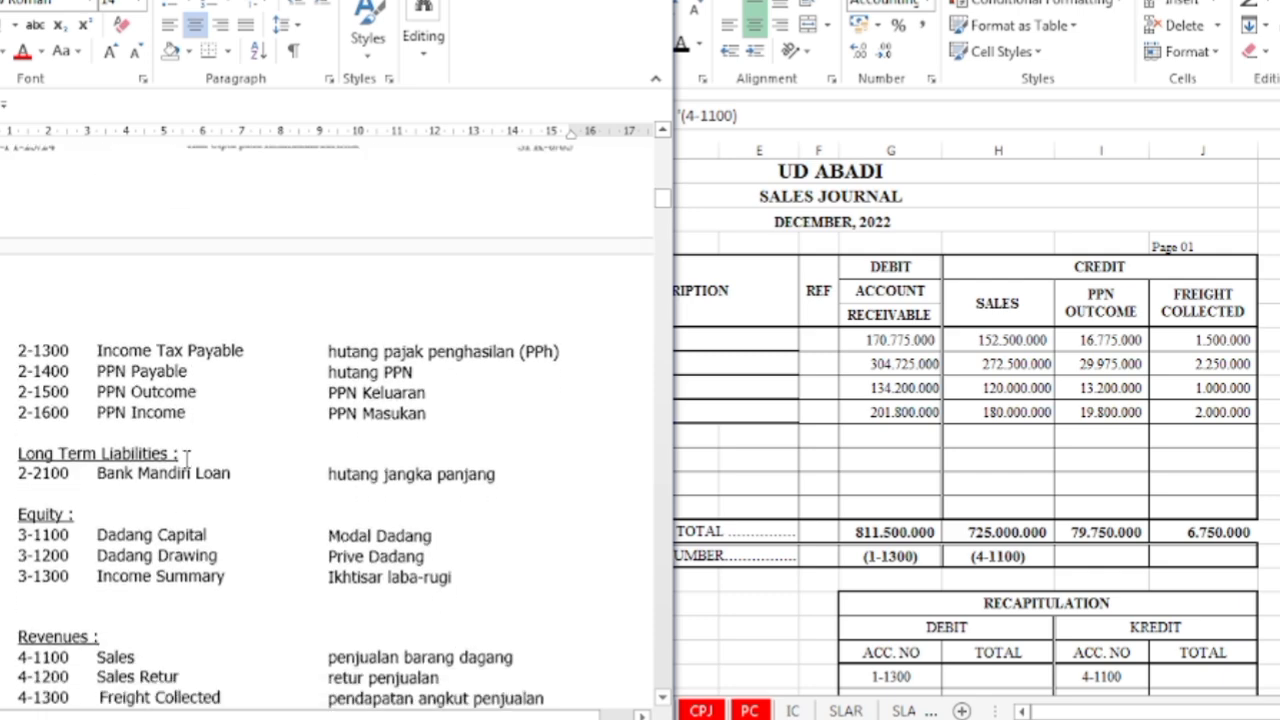
pyautogui.scroll(-6, 184, 456)
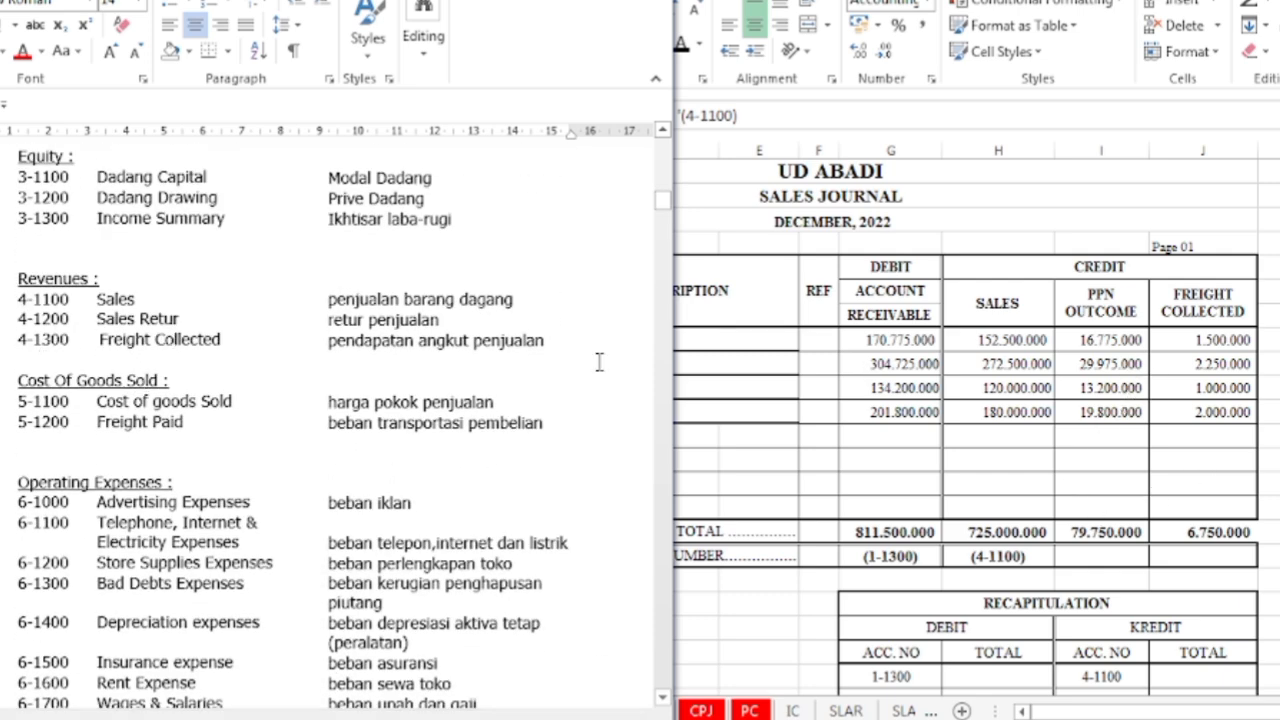
pyautogui.scroll(4, 228, 328)
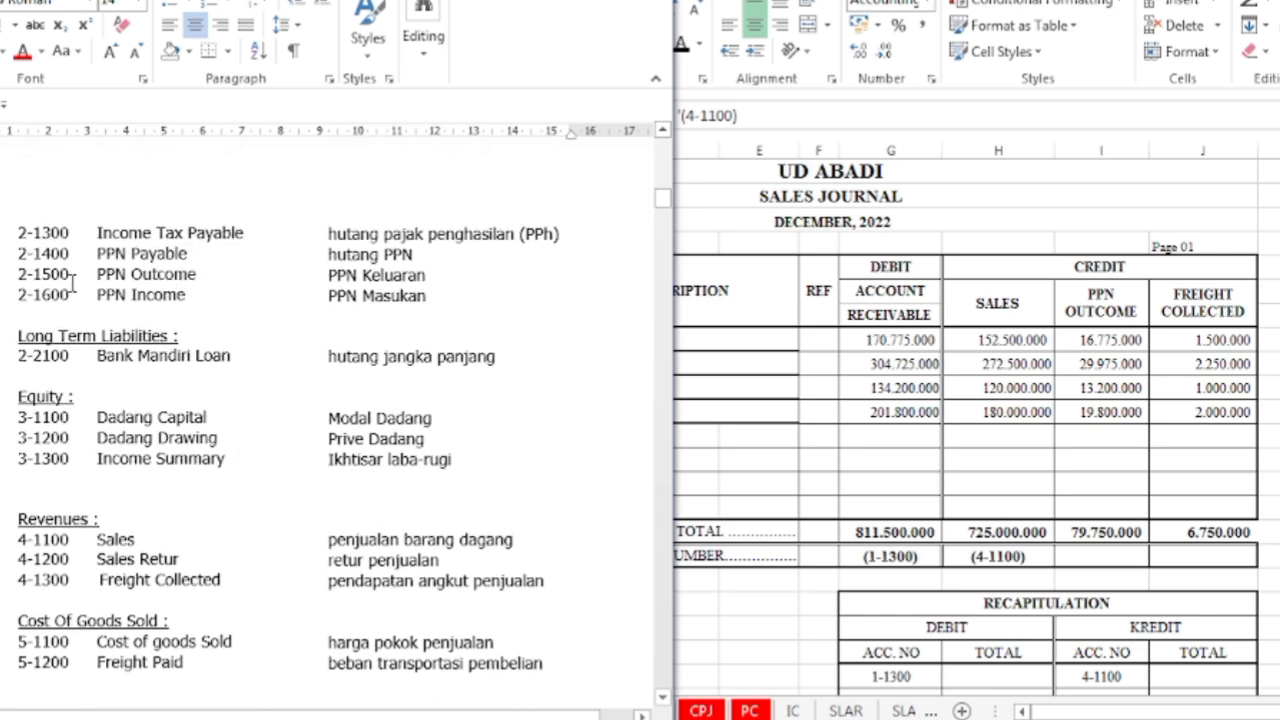
pyautogui.click(1095, 556)
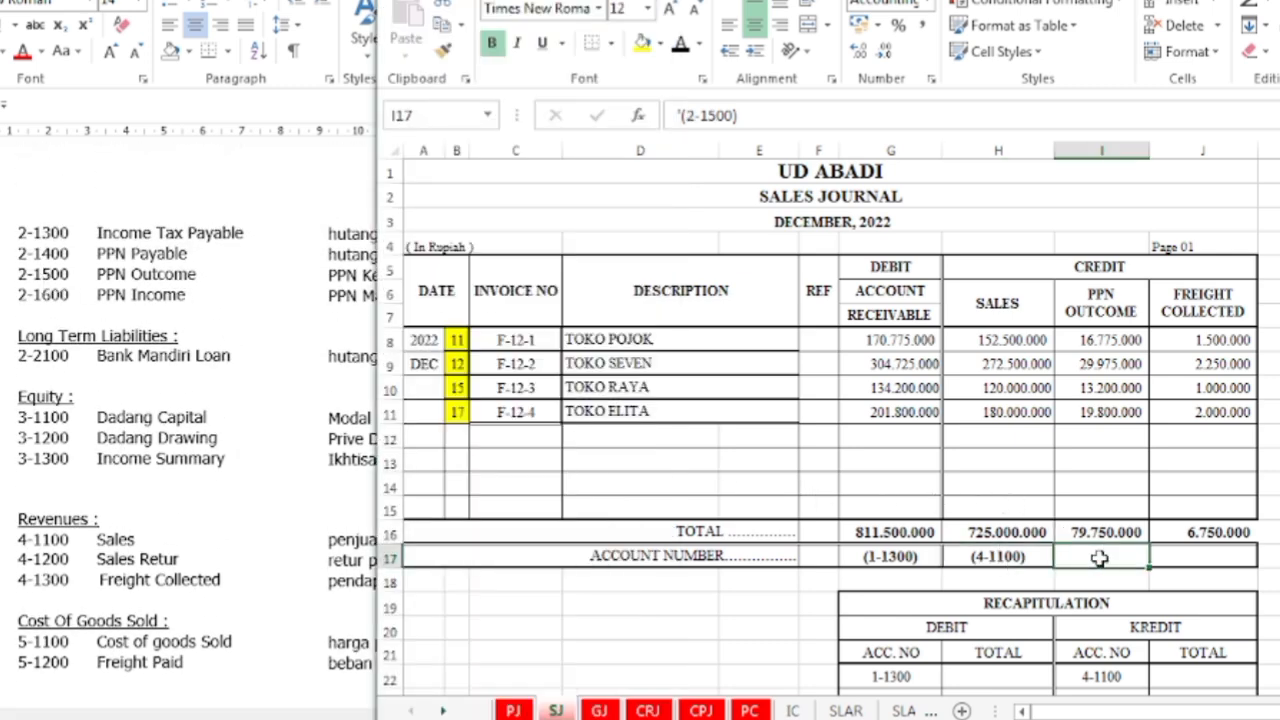
pyautogui.click(682, 44)
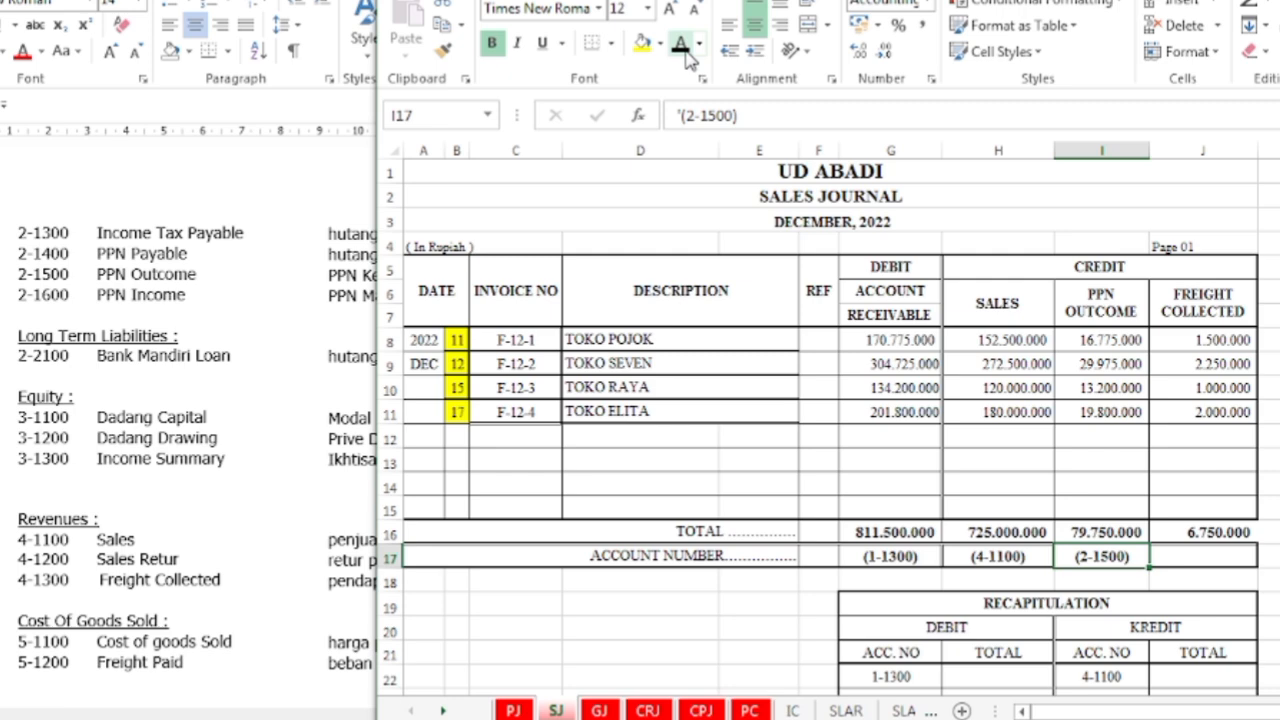
# Reveal the Freight Collected account number (4-1400) in J17 with black text and compare it with the account list
pyautogui.click(1195, 563)
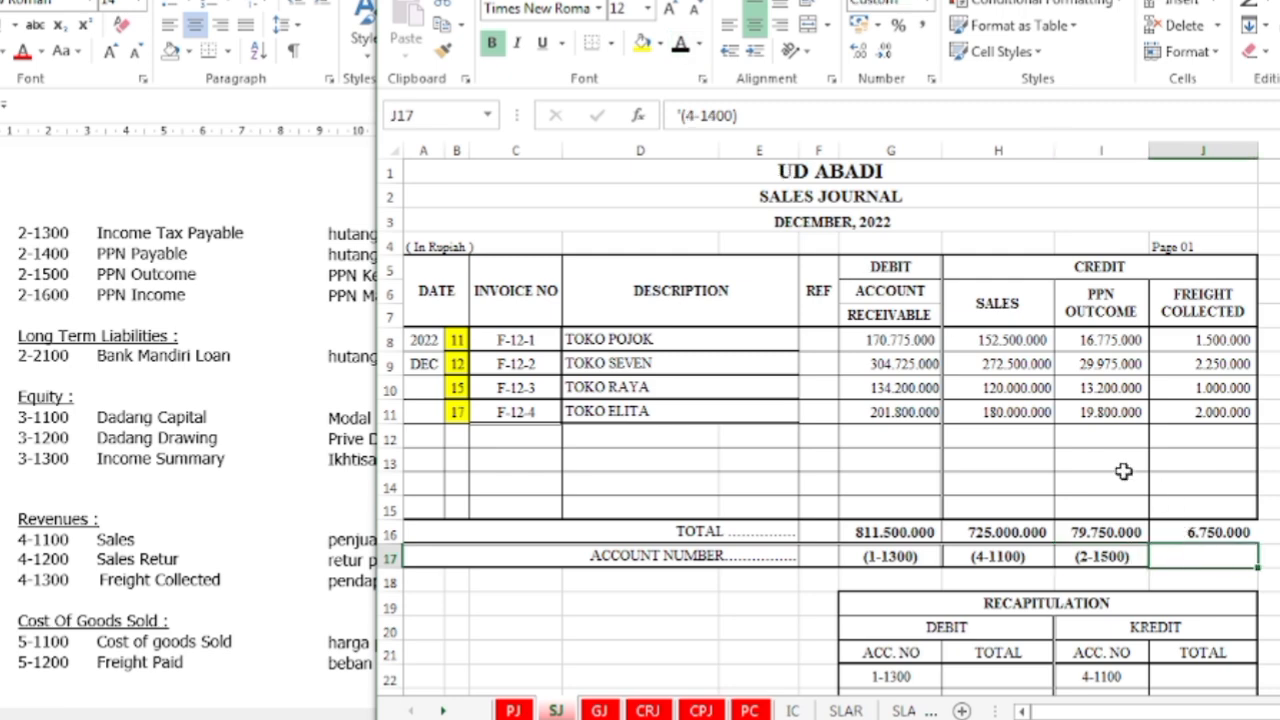
pyautogui.click(681, 45)
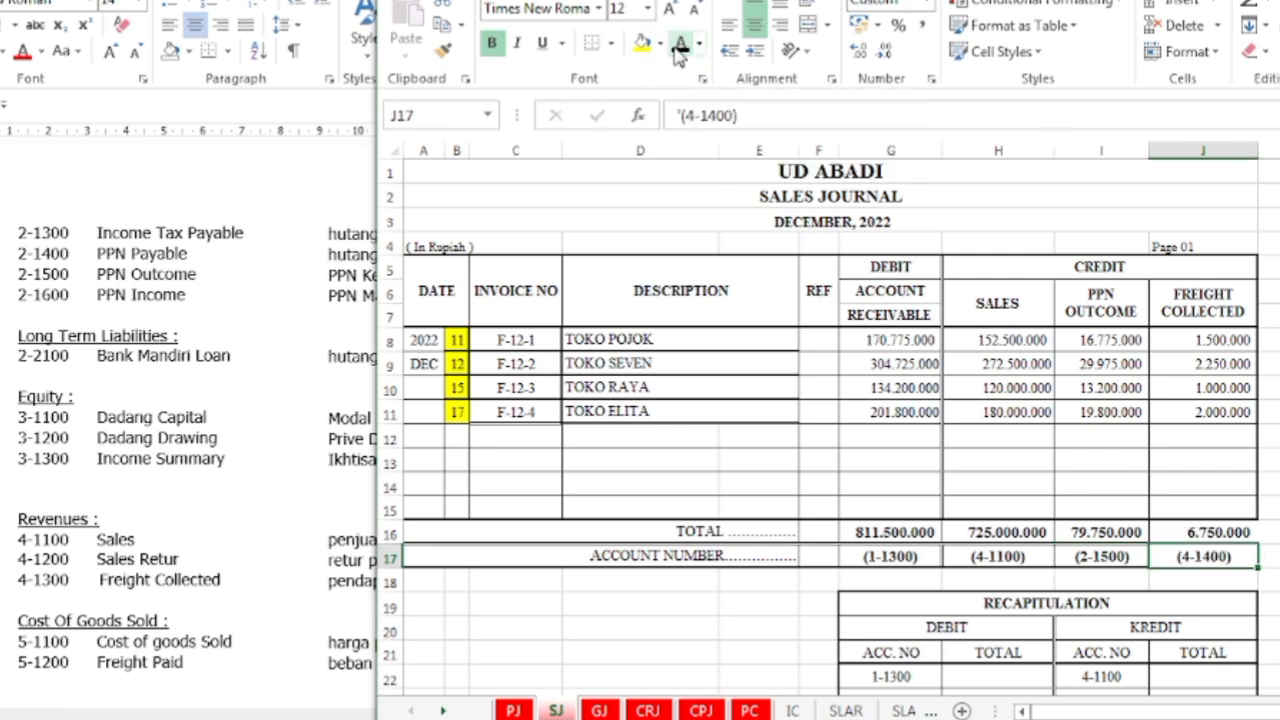
pyautogui.click(240, 567)
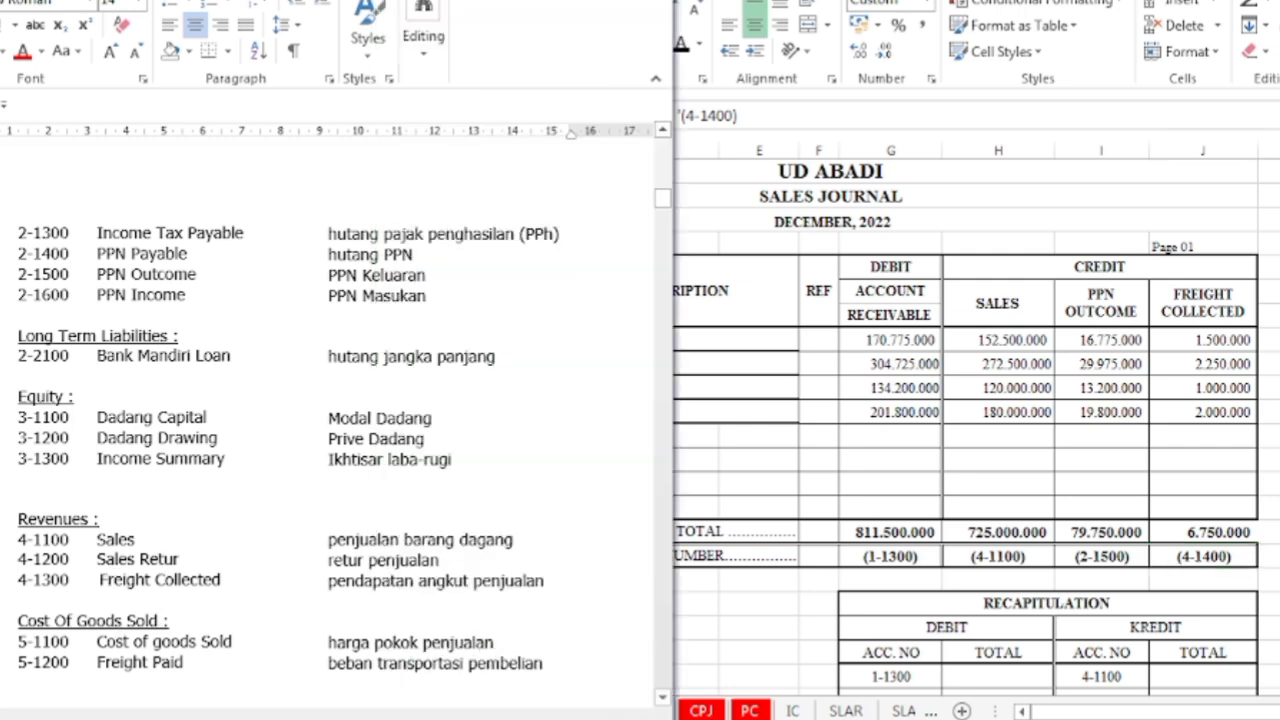
pyautogui.click(1196, 594)
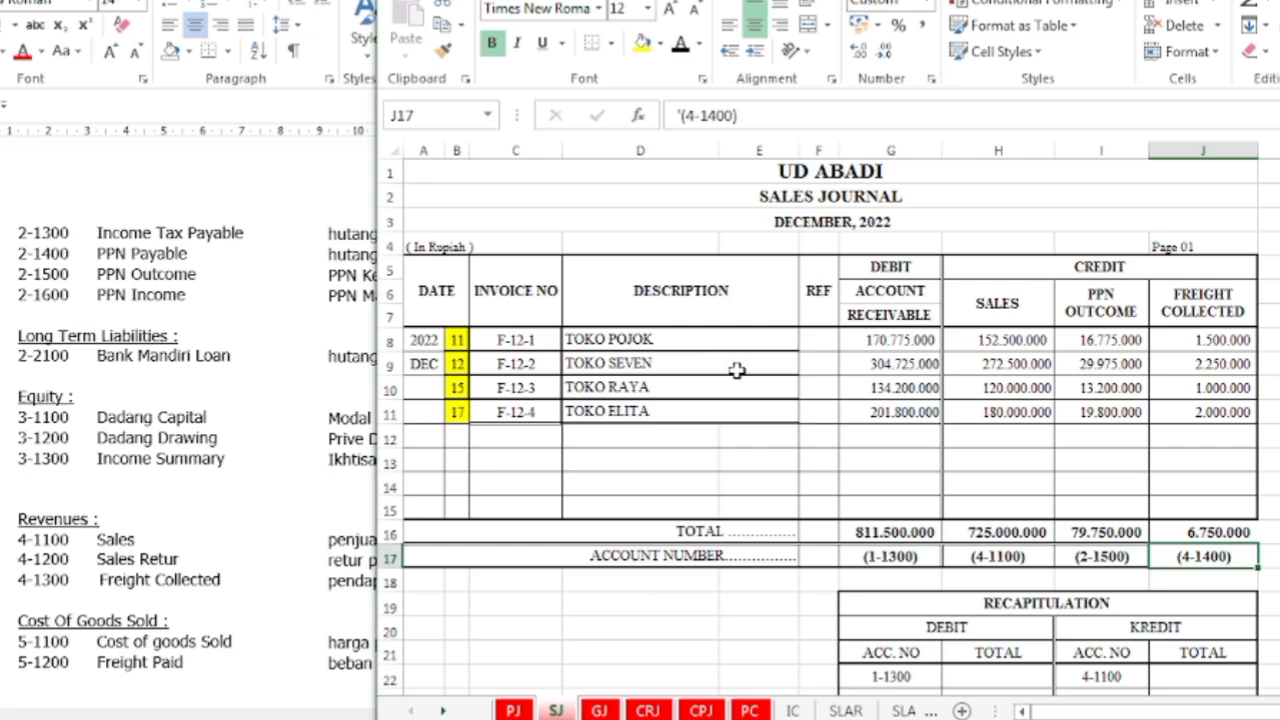
# Open the general journal sheet and reveal its debit and credit totals in H36:I36 with black text
pyautogui.click(596, 710)
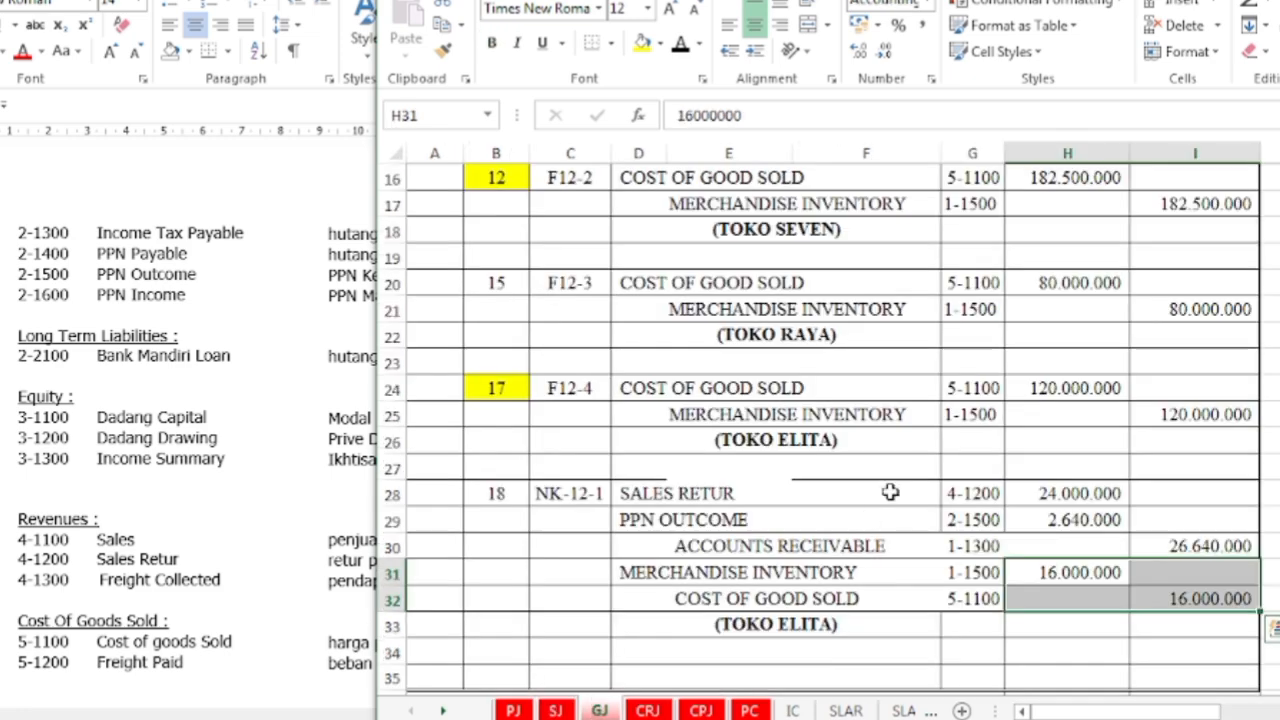
pyautogui.scroll(3, 890, 492)
pyautogui.scroll(2, 890, 492)
pyautogui.scroll(-7, 890, 492)
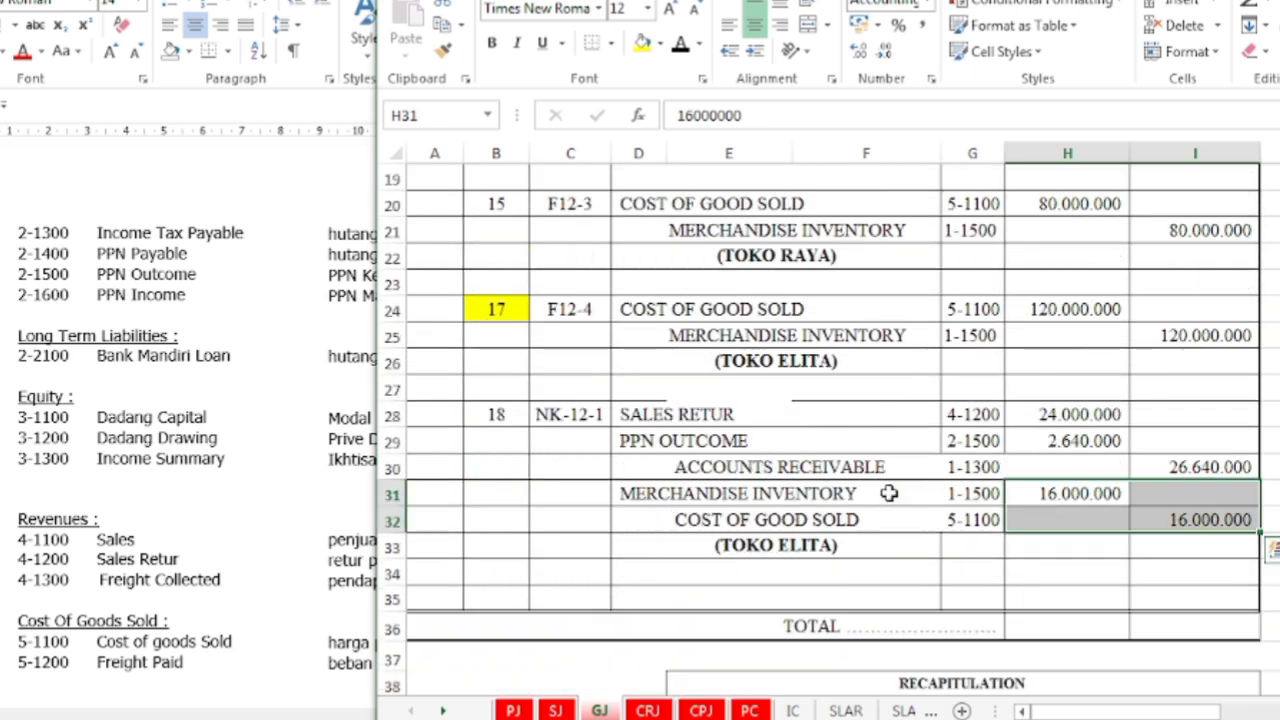
pyautogui.moveTo(1045, 551); pyautogui.dragTo(1140, 547)
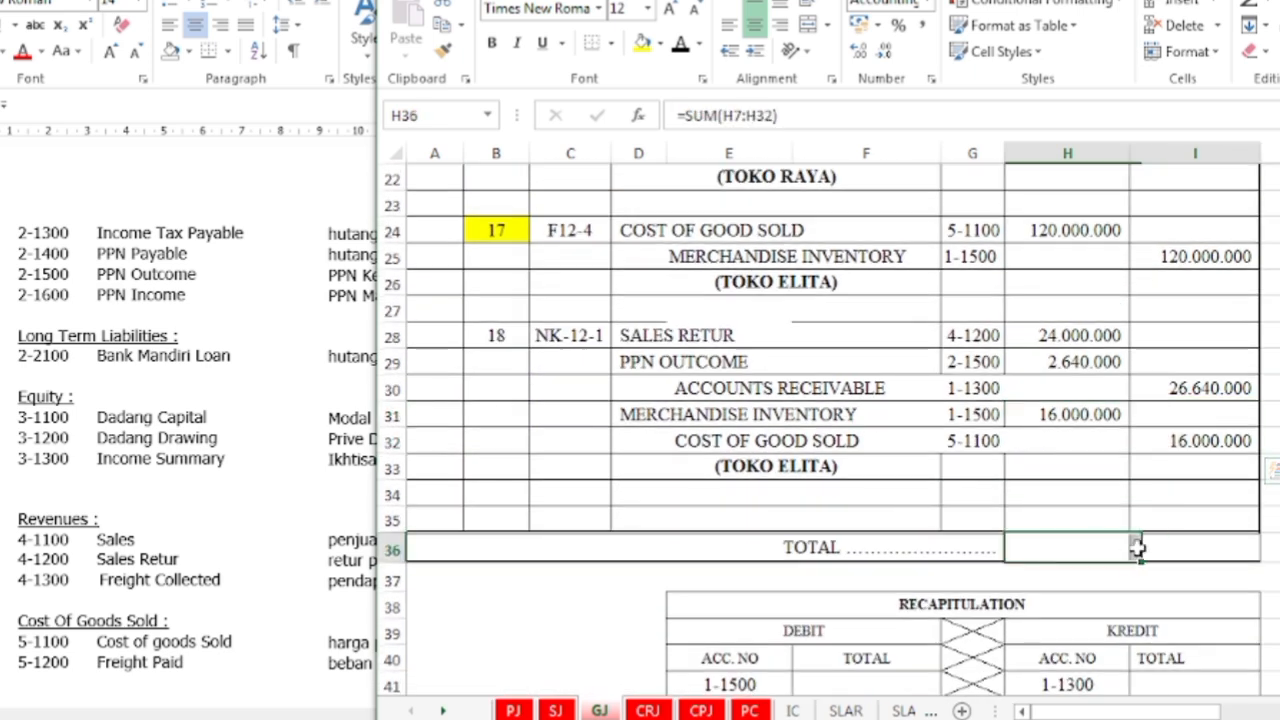
pyautogui.click(680, 44)
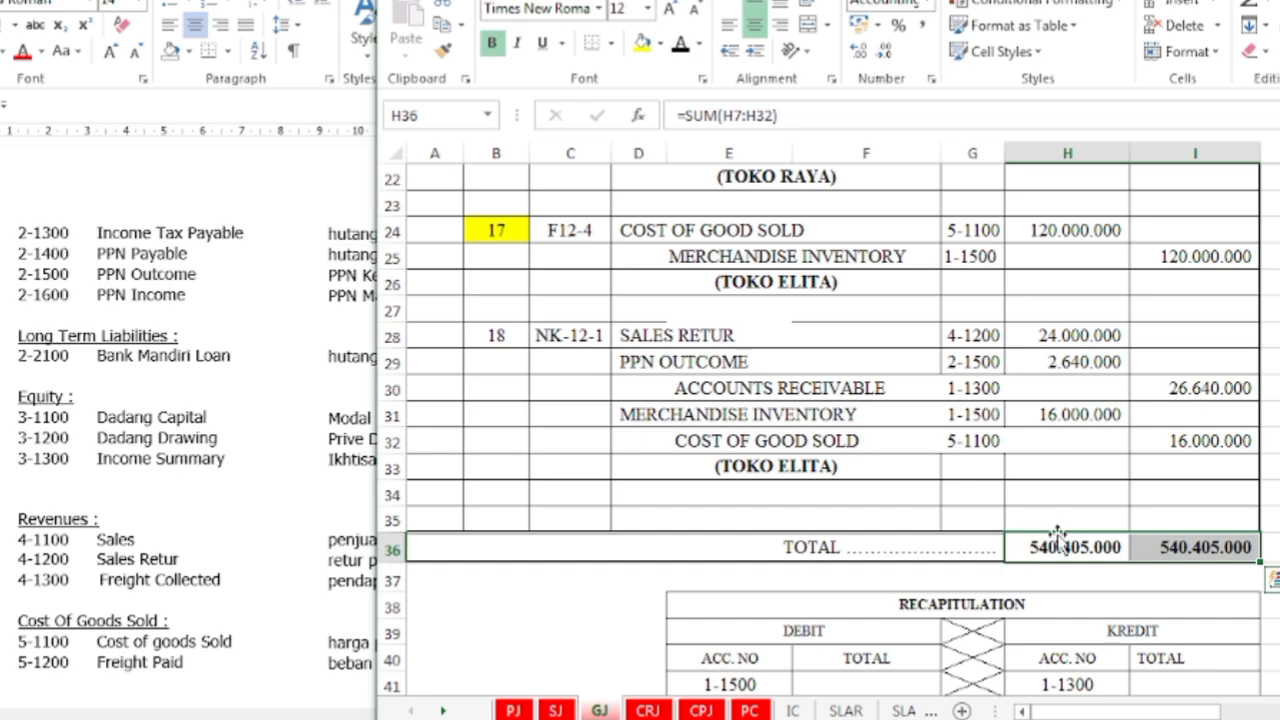
pyautogui.scroll(7, 1037, 535)
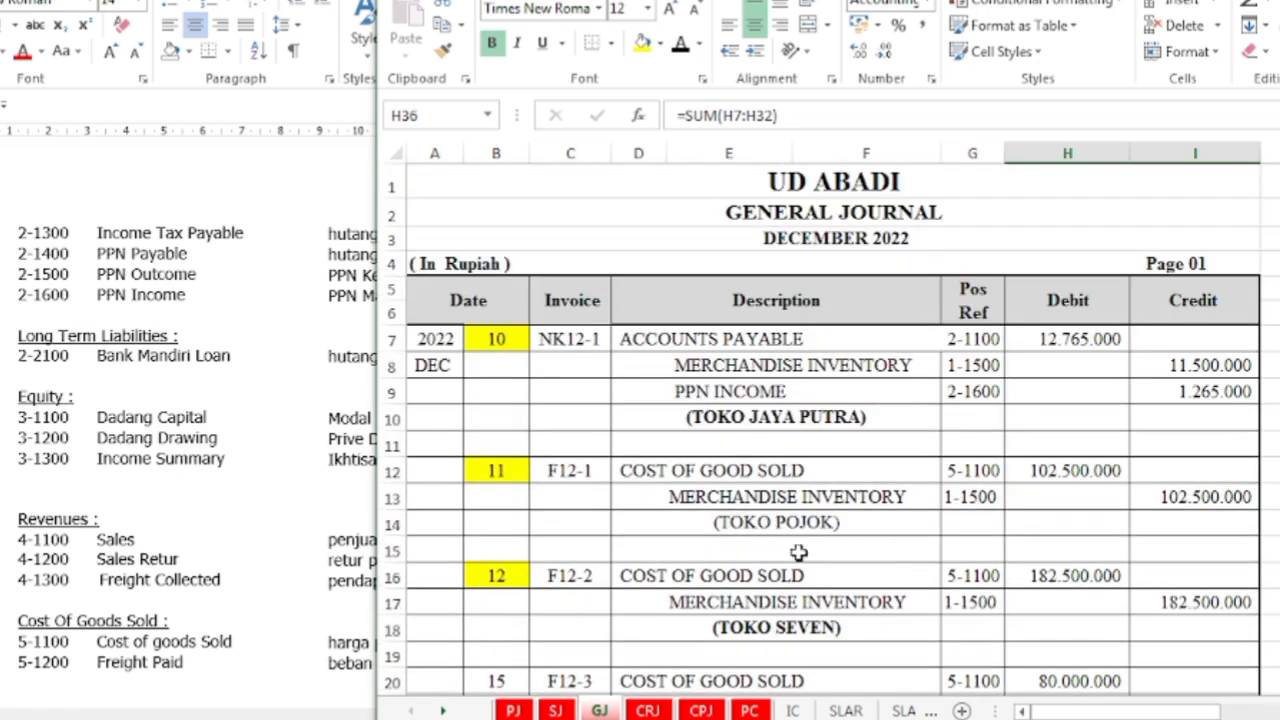
# Open the cash receipt journal sheet and reveal its column totals in F25:I25 with black text
pyautogui.click(646, 710)
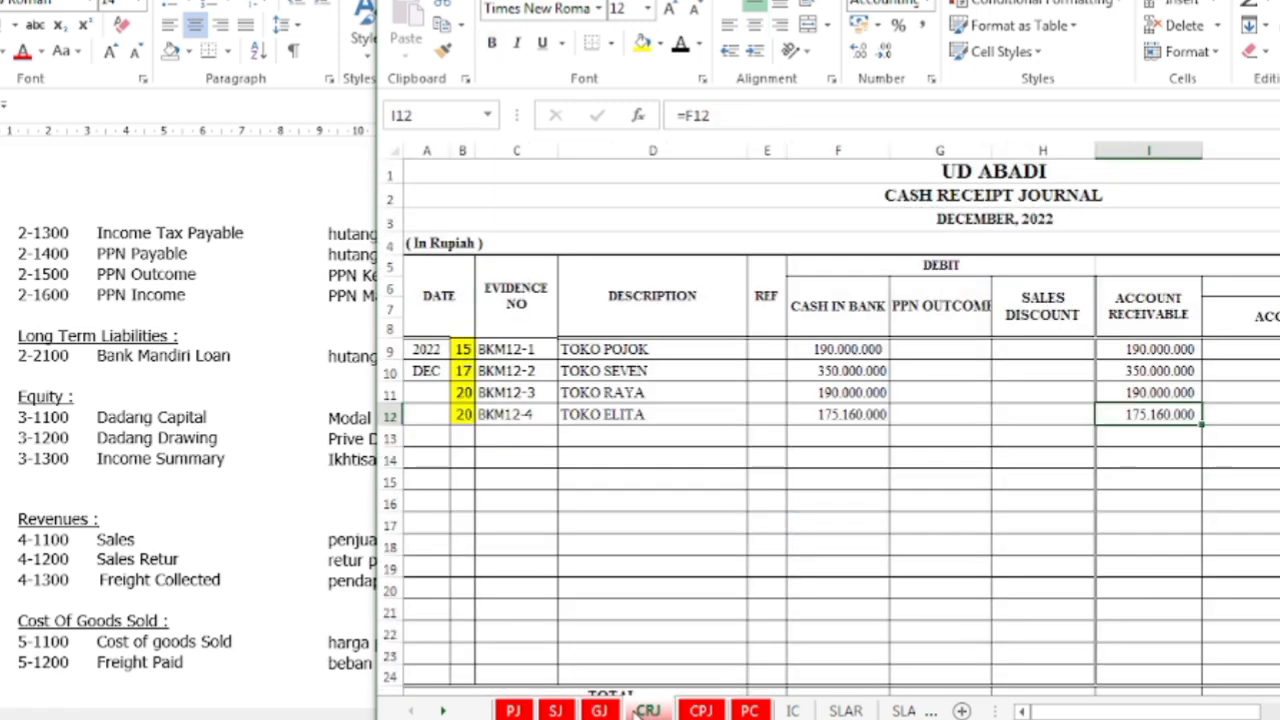
pyautogui.scroll(-2, 923, 432)
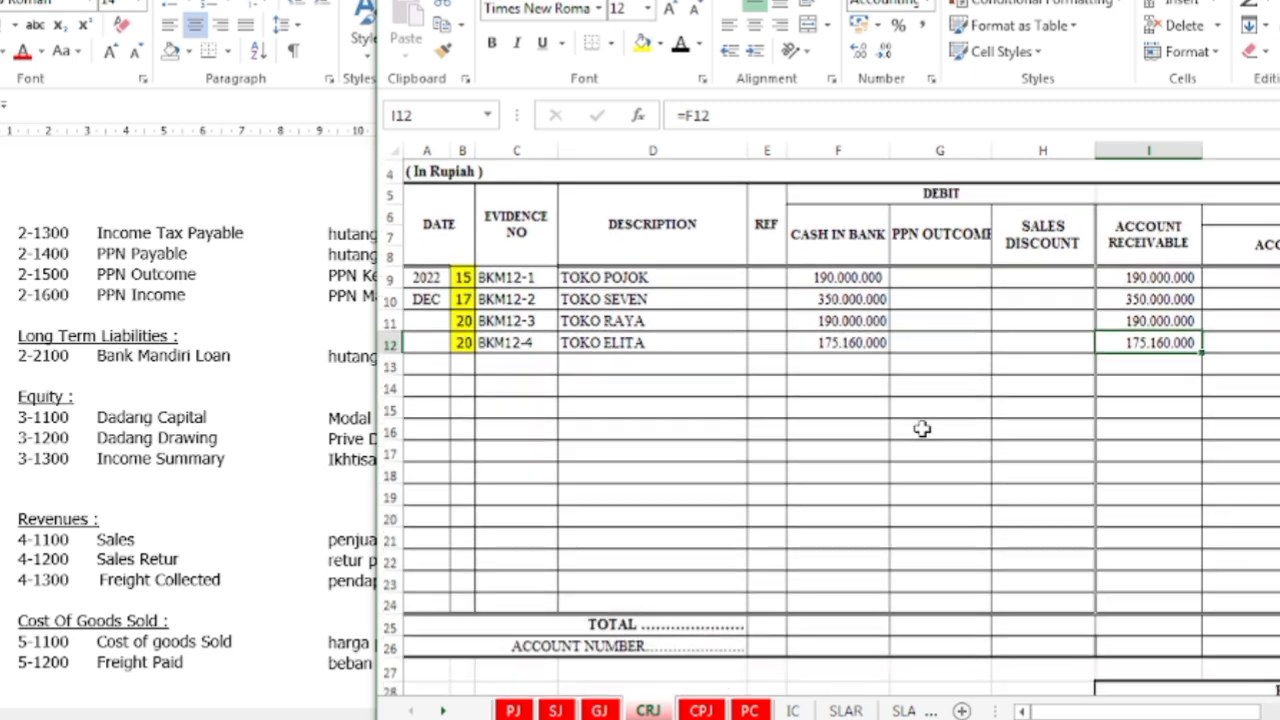
pyautogui.moveTo(800, 565); pyautogui.dragTo(1115, 563)
pyautogui.hotkey('ctrl', 'b')
pyautogui.click(680, 42)
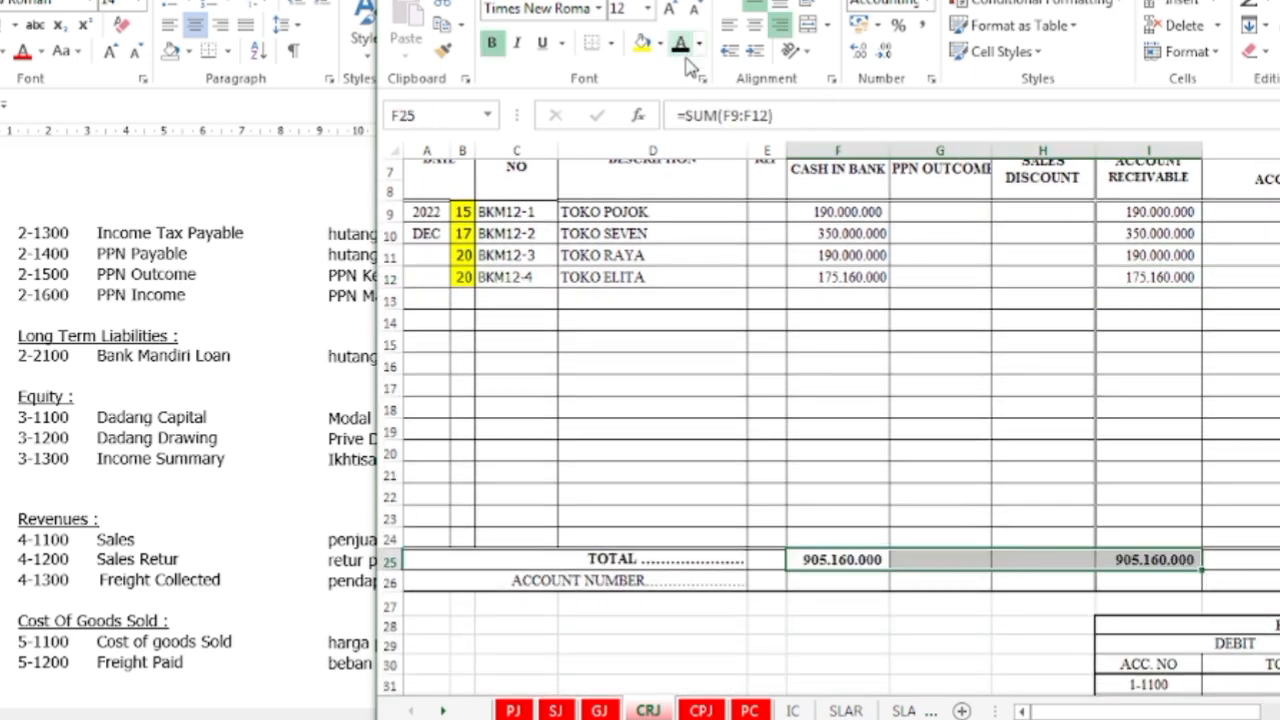
pyautogui.scroll(1, 926, 310)
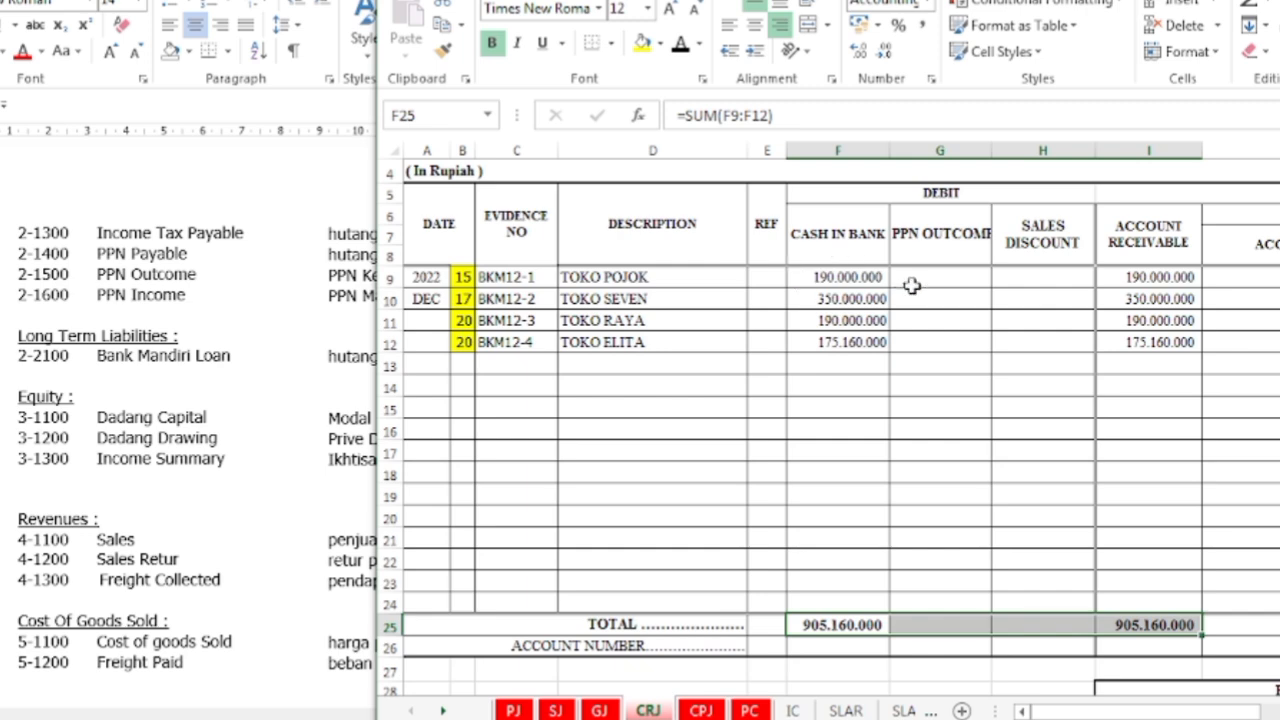
# Check the account list and reveal account numbers (1-1100) for Cash in Bank in F26 and (1-1300) for Account Receivable in I26 with black text
pyautogui.click(864, 648)
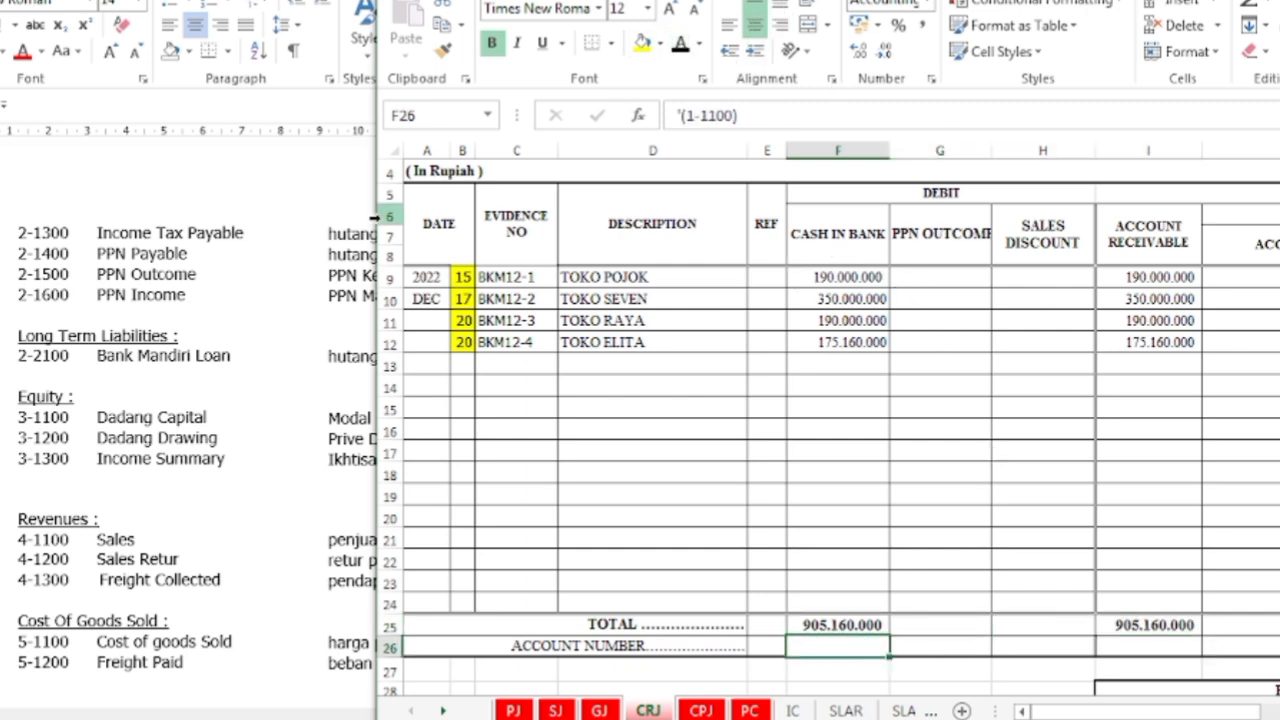
pyautogui.moveTo(376, 216); pyautogui.dragTo(674, 216)
pyautogui.scroll(10, 360, 240)
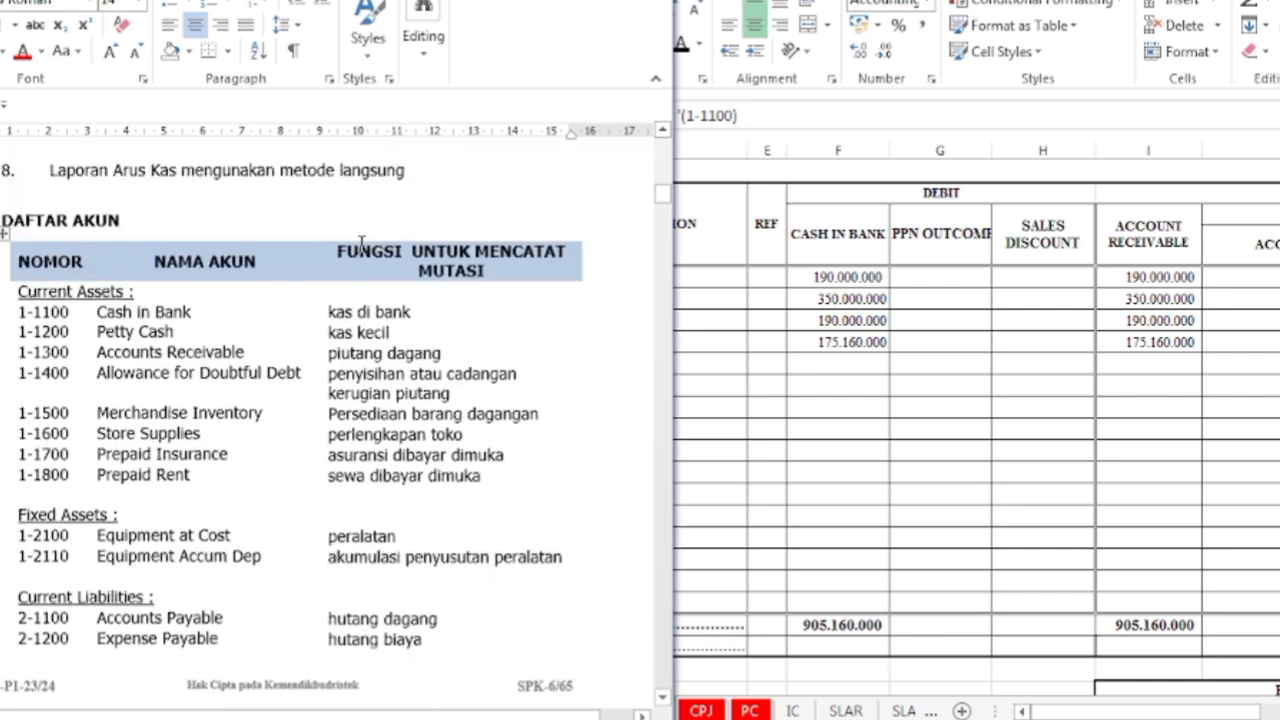
pyautogui.scroll(1, 362, 244)
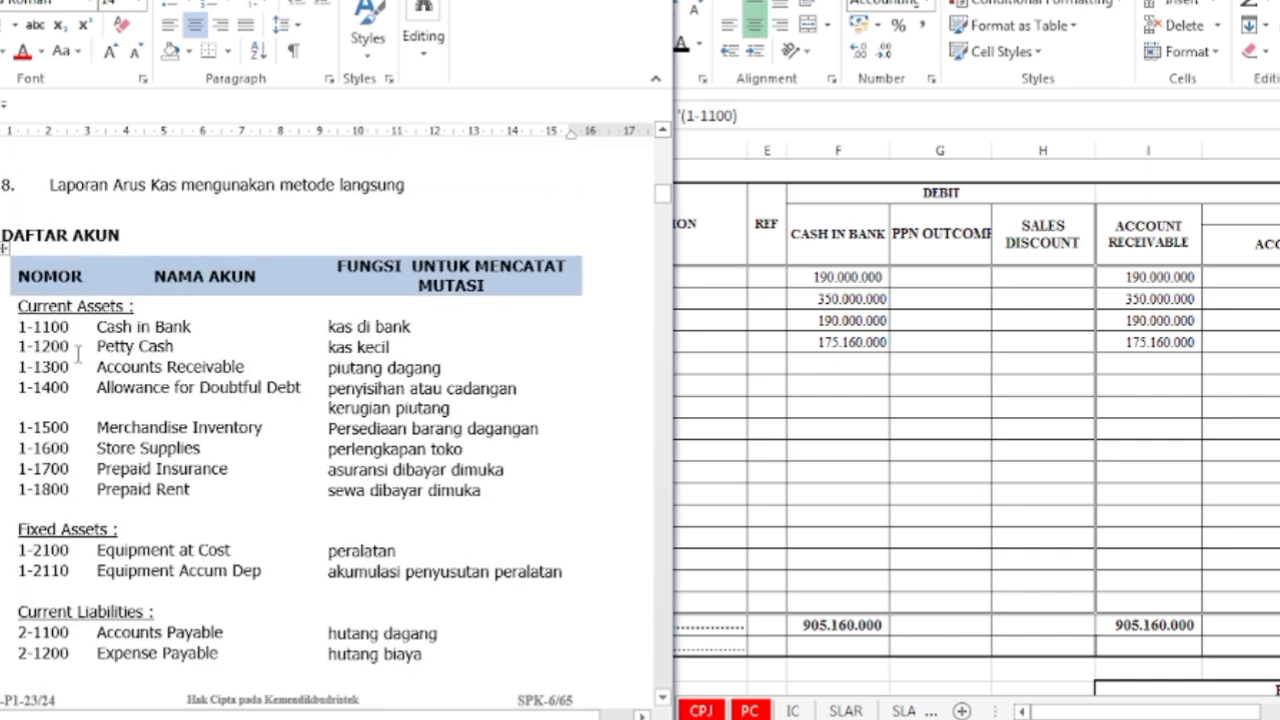
pyautogui.click(800, 500)
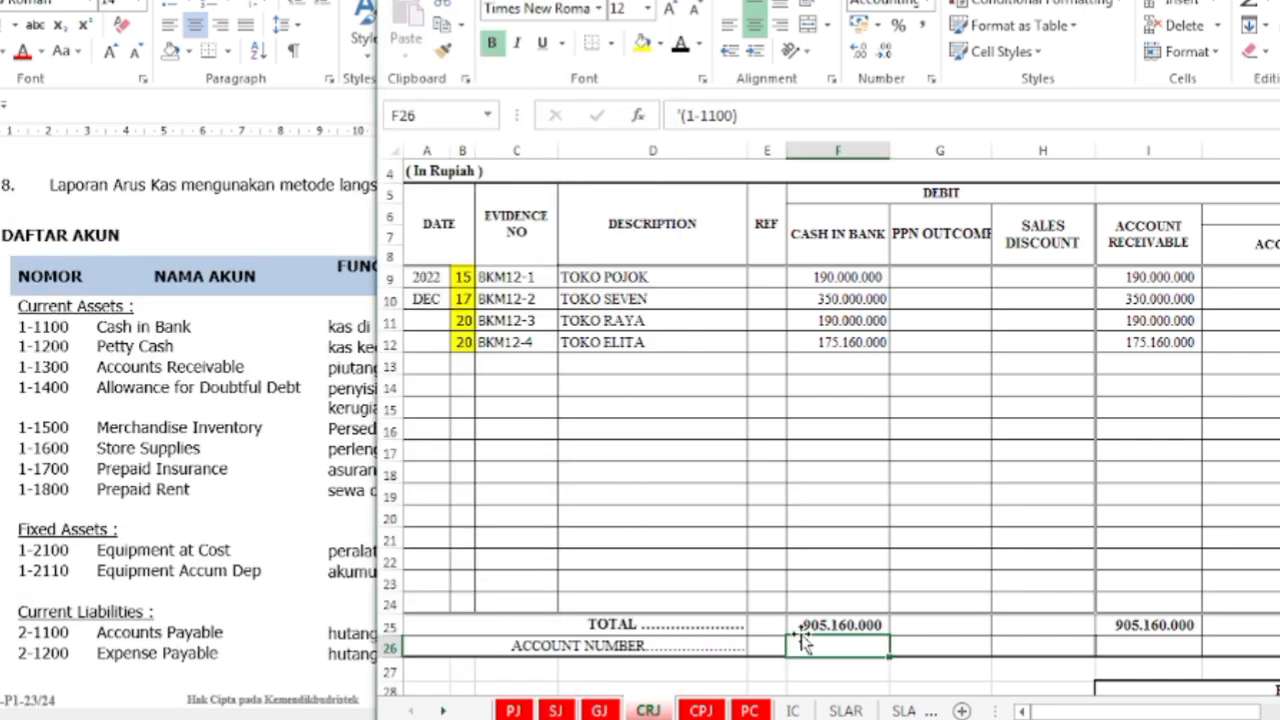
pyautogui.click(678, 42)
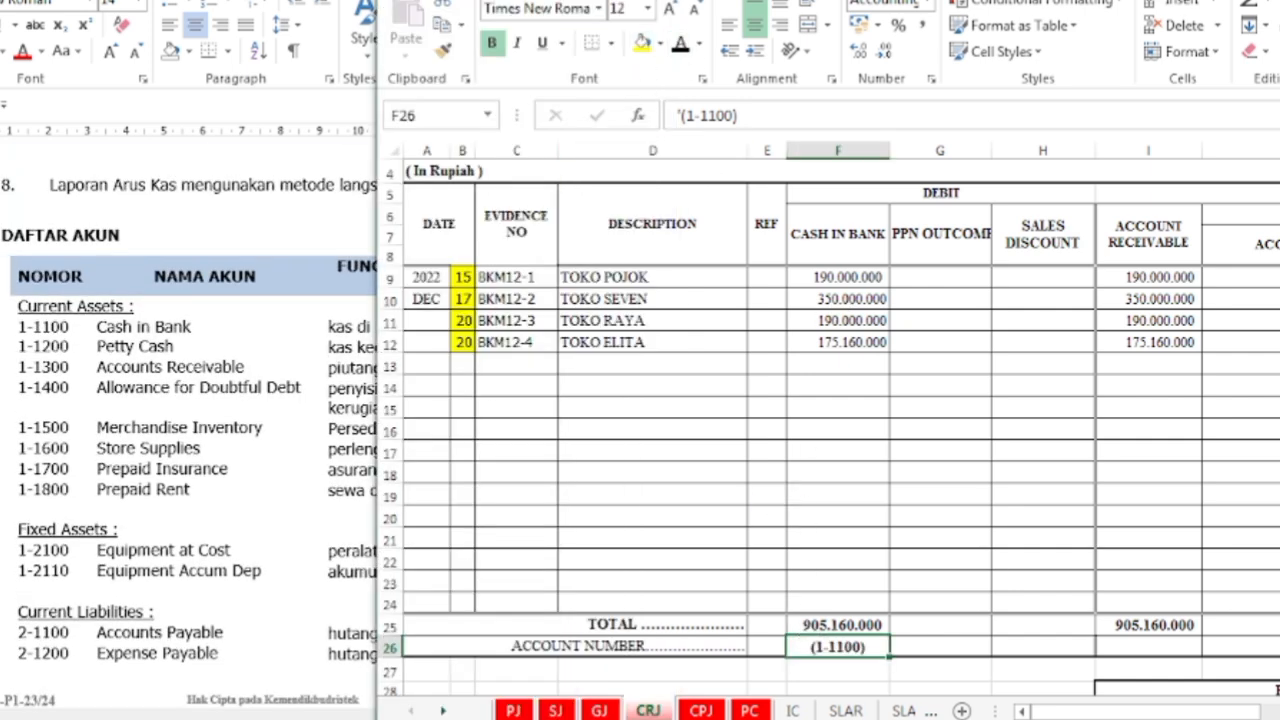
pyautogui.click(1146, 646)
pyautogui.click(681, 45)
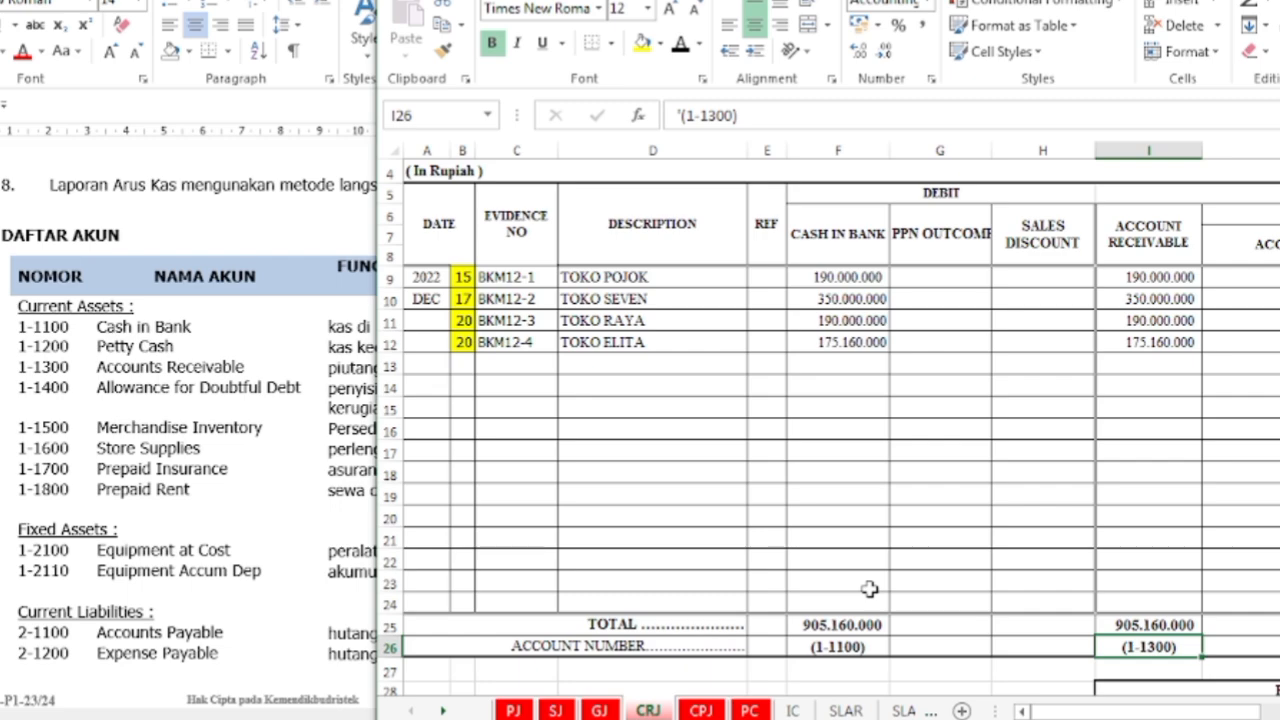
# Open the cash payment journal sheet and reveal the row 25 totals for Account Payable, Others and Cash in Bank with black text
pyautogui.click(700, 710)
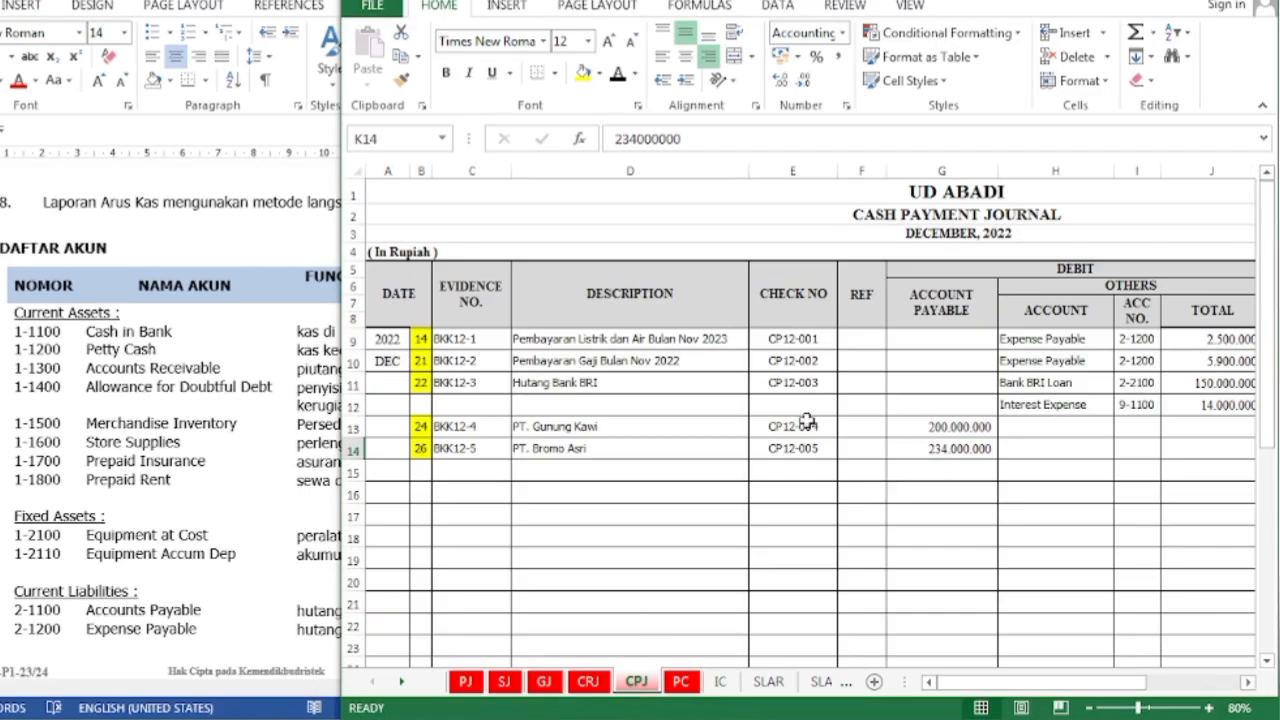
pyautogui.scroll(-3, 807, 424)
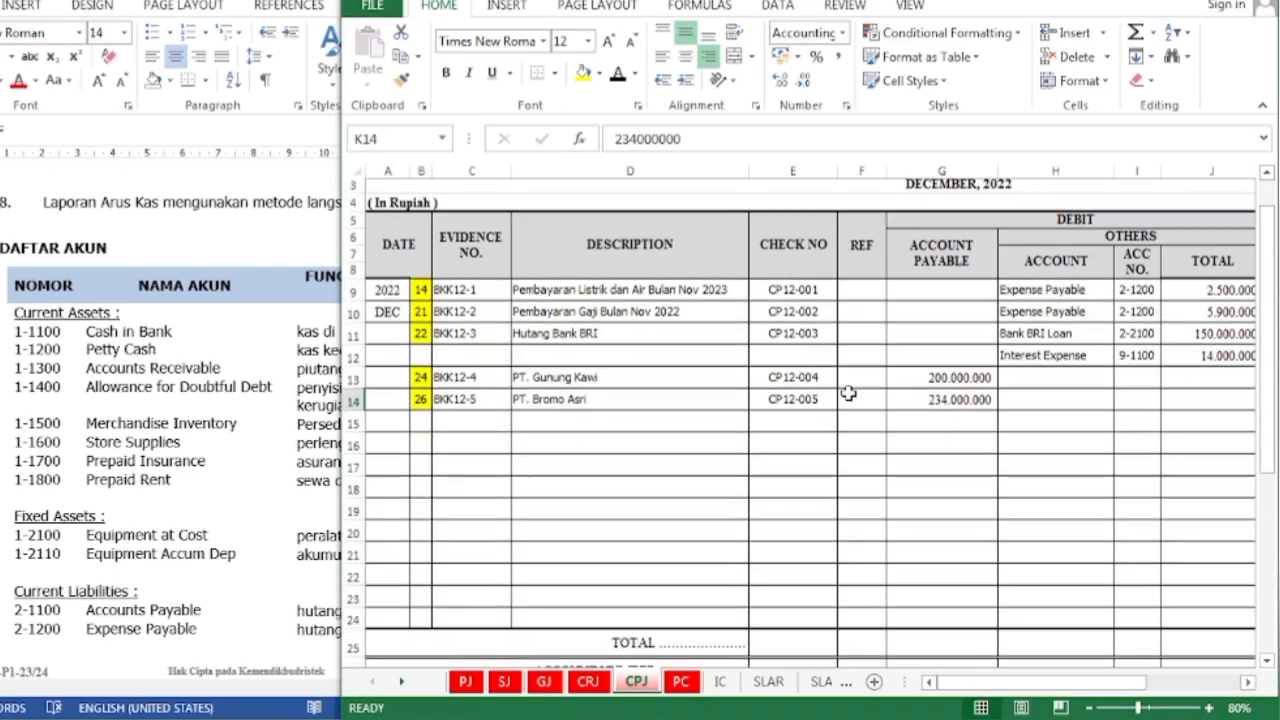
pyautogui.moveTo(760, 526); pyautogui.dragTo(1216, 528)
pyautogui.click(618, 75)
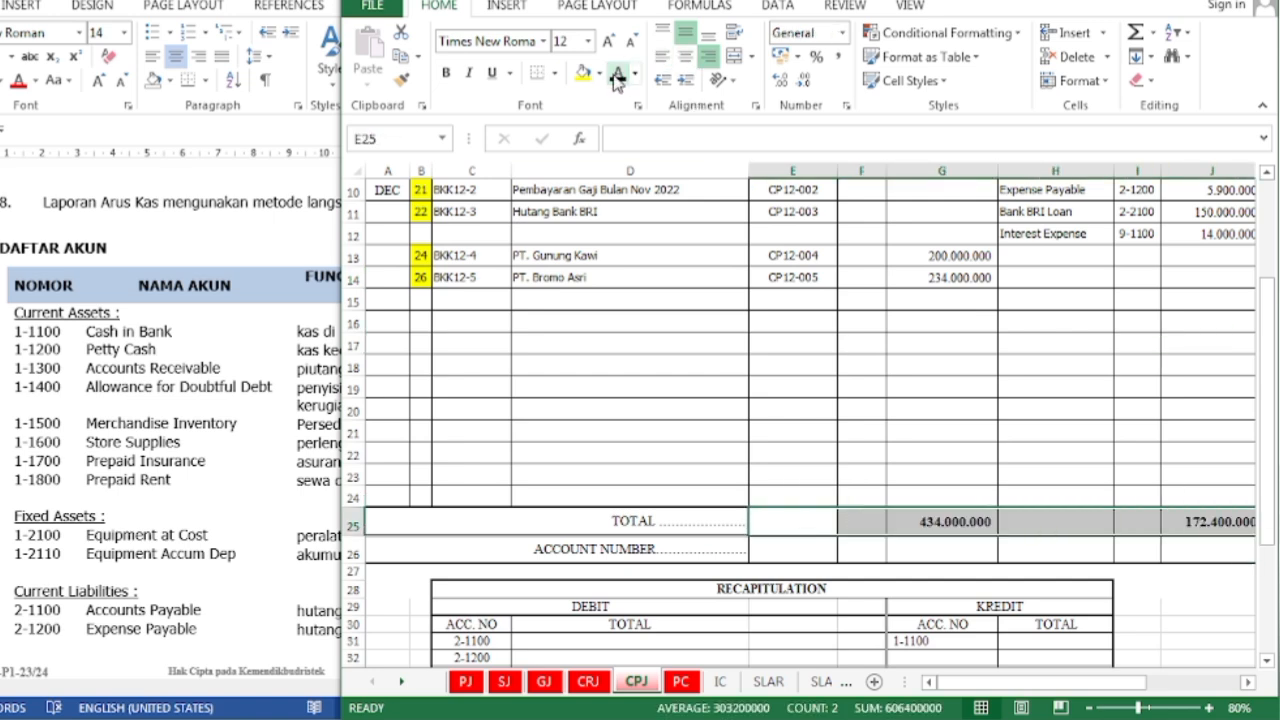
pyautogui.moveTo(1035, 682); pyautogui.dragTo(1108, 687)
pyautogui.click(1151, 514)
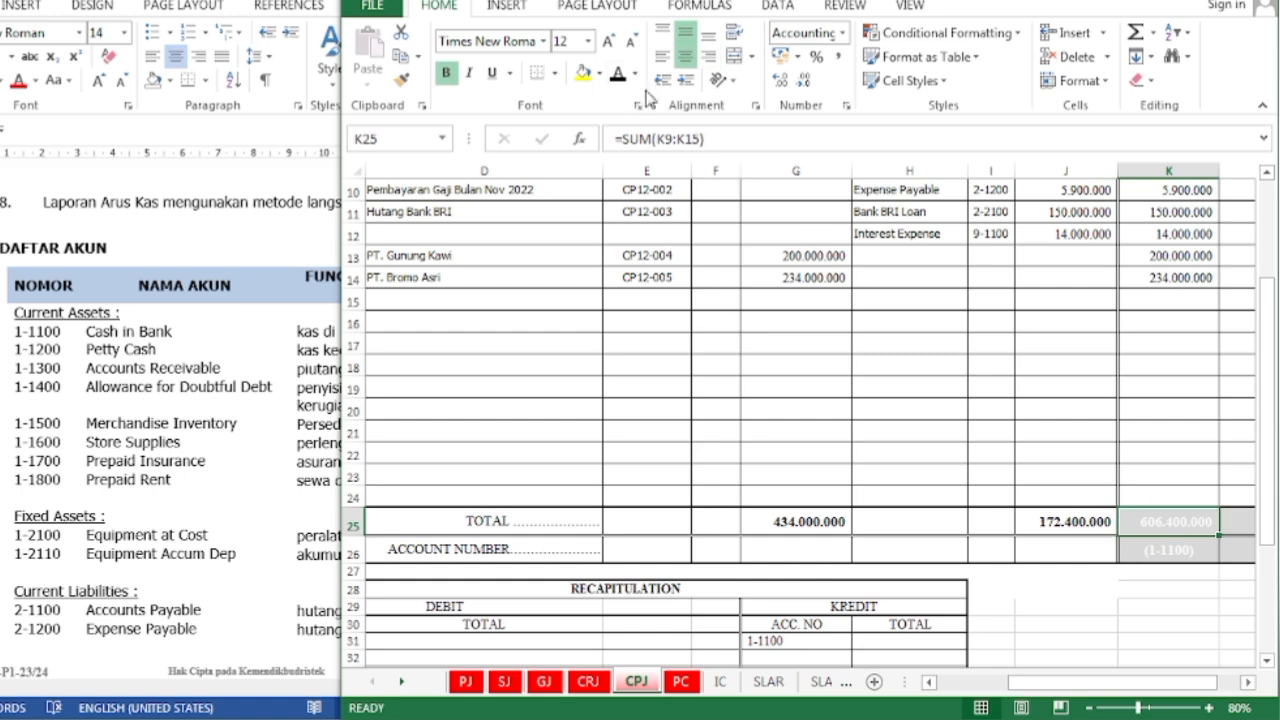
pyautogui.click(618, 75)
pyautogui.scroll(2, 831, 509)
pyautogui.scroll(1, 831, 509)
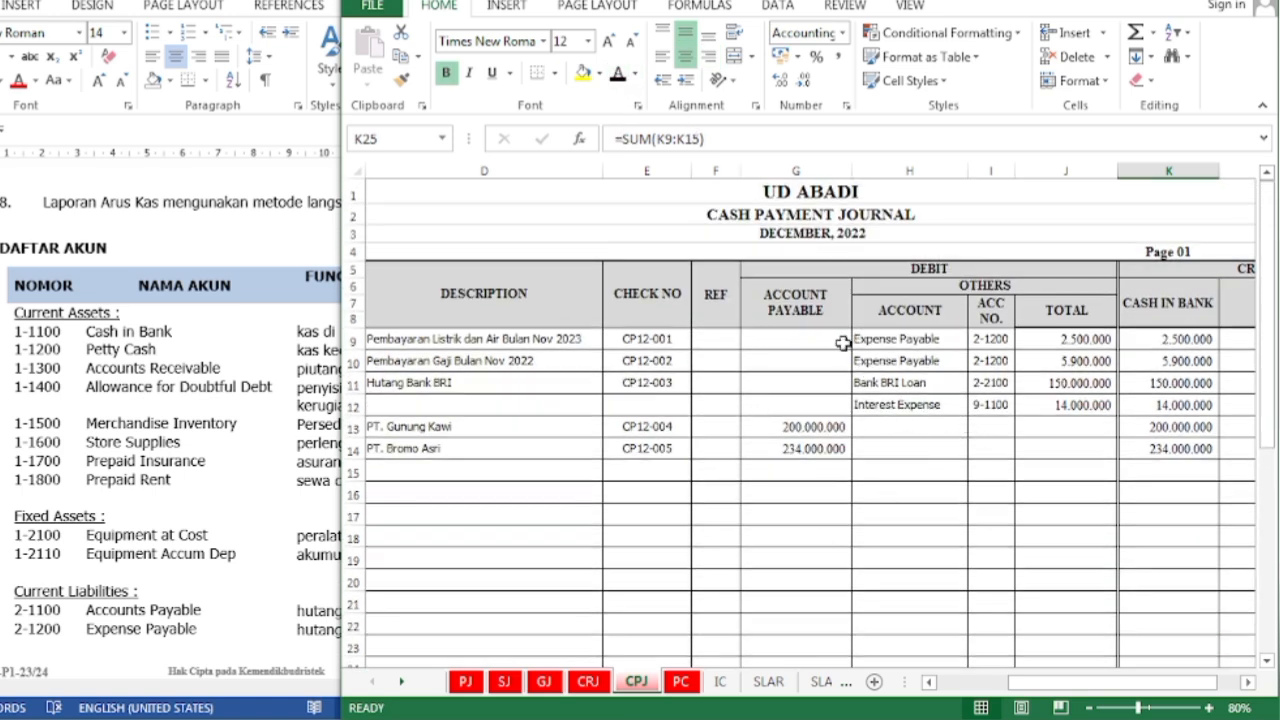
# Reveal the cash payment journal's account row entries with black text: (2-1100) in G26, (√) in J26 and (1-1100) in K26
pyautogui.click(1091, 708)
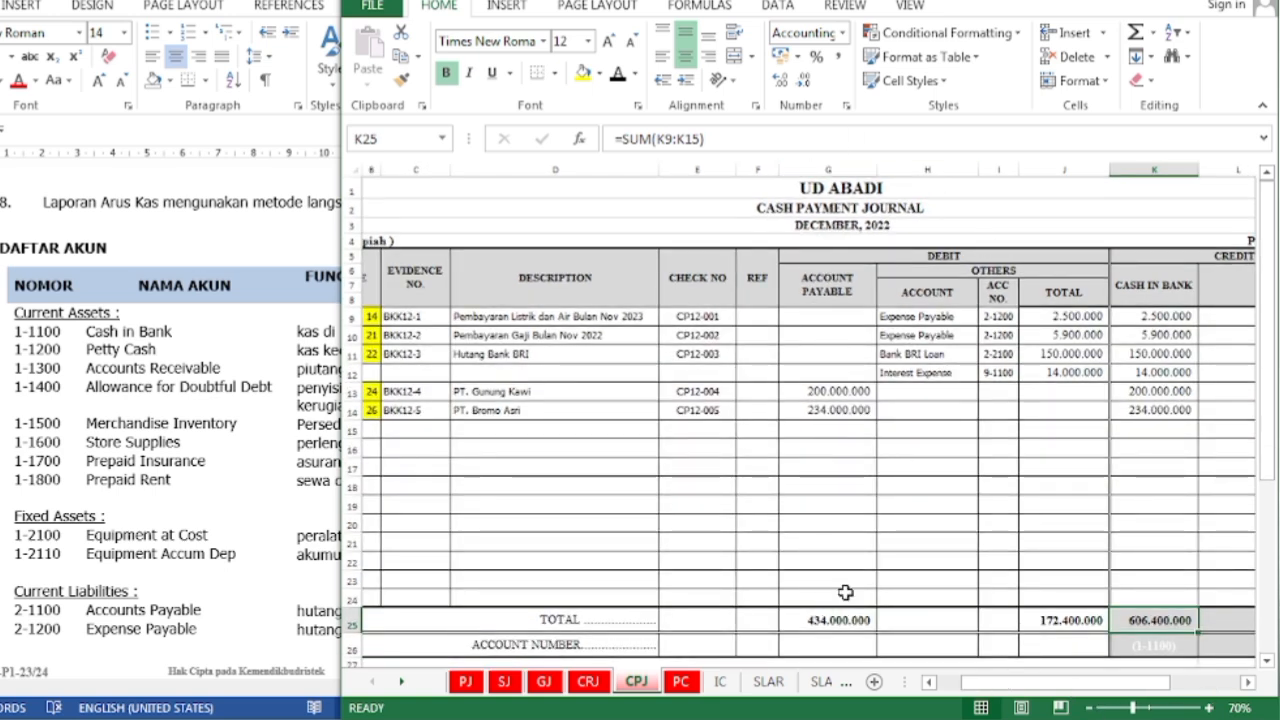
pyautogui.click(856, 651)
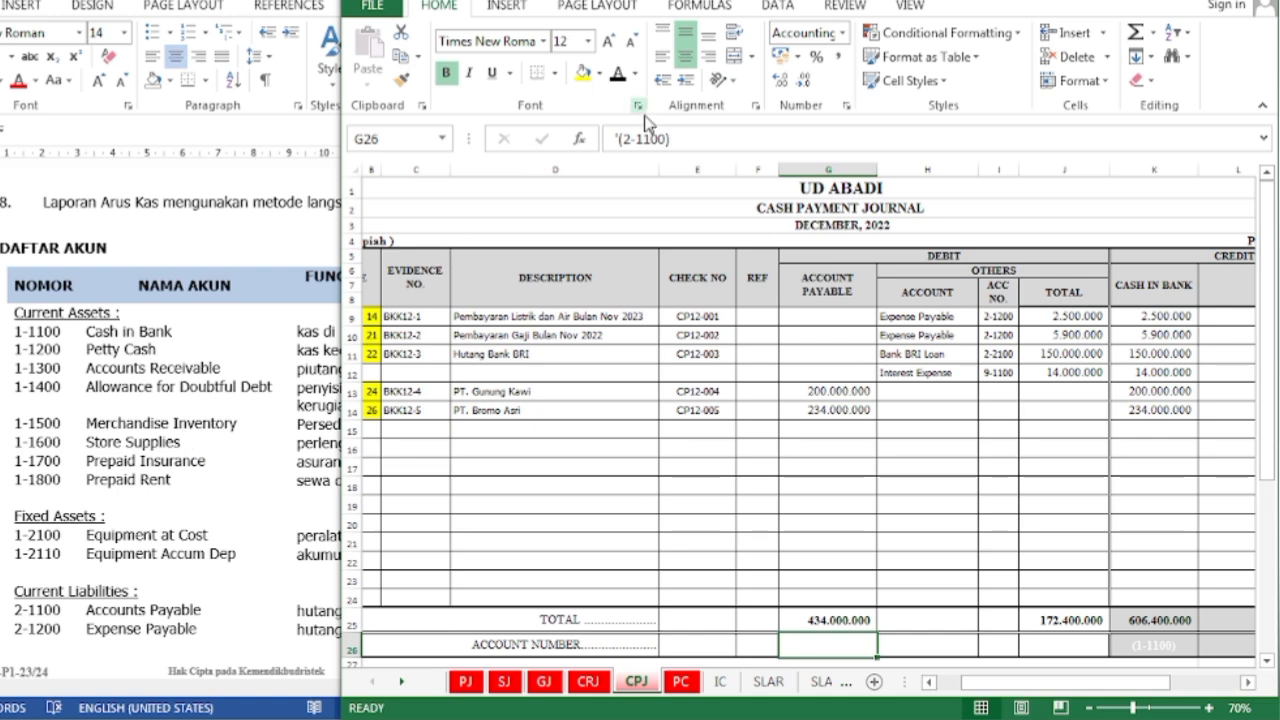
pyautogui.click(619, 74)
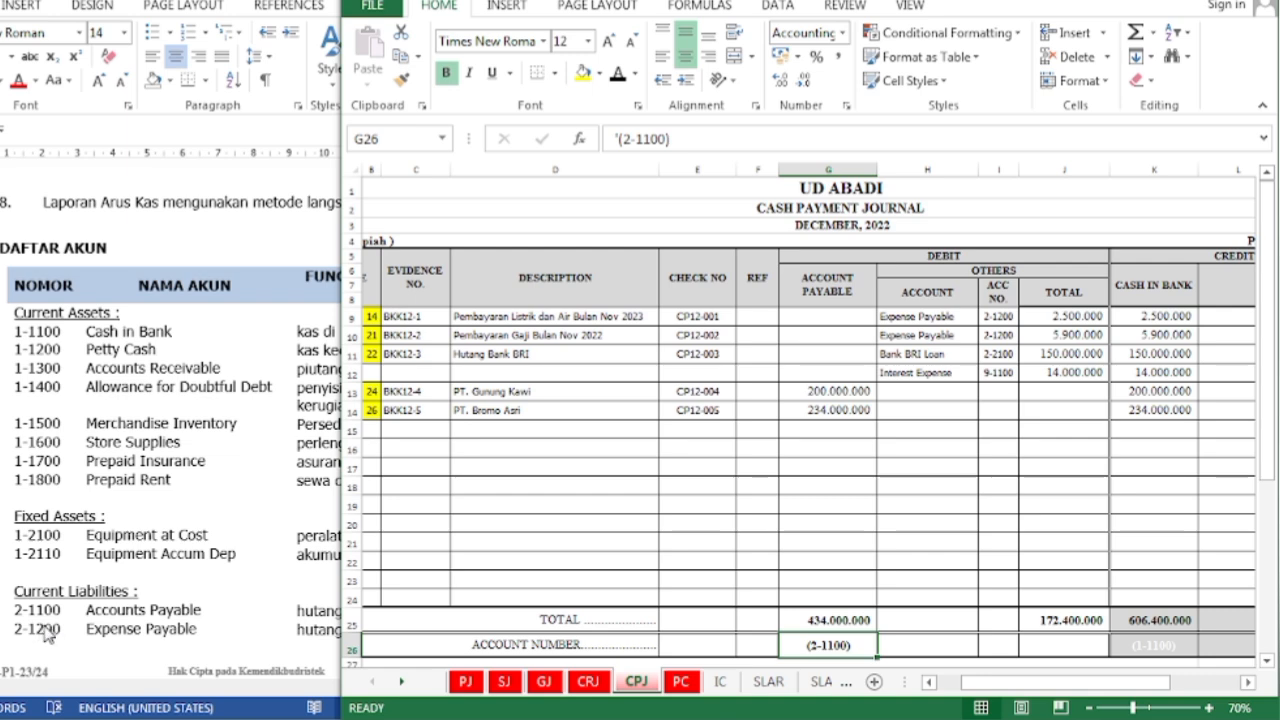
pyautogui.click(1088, 652)
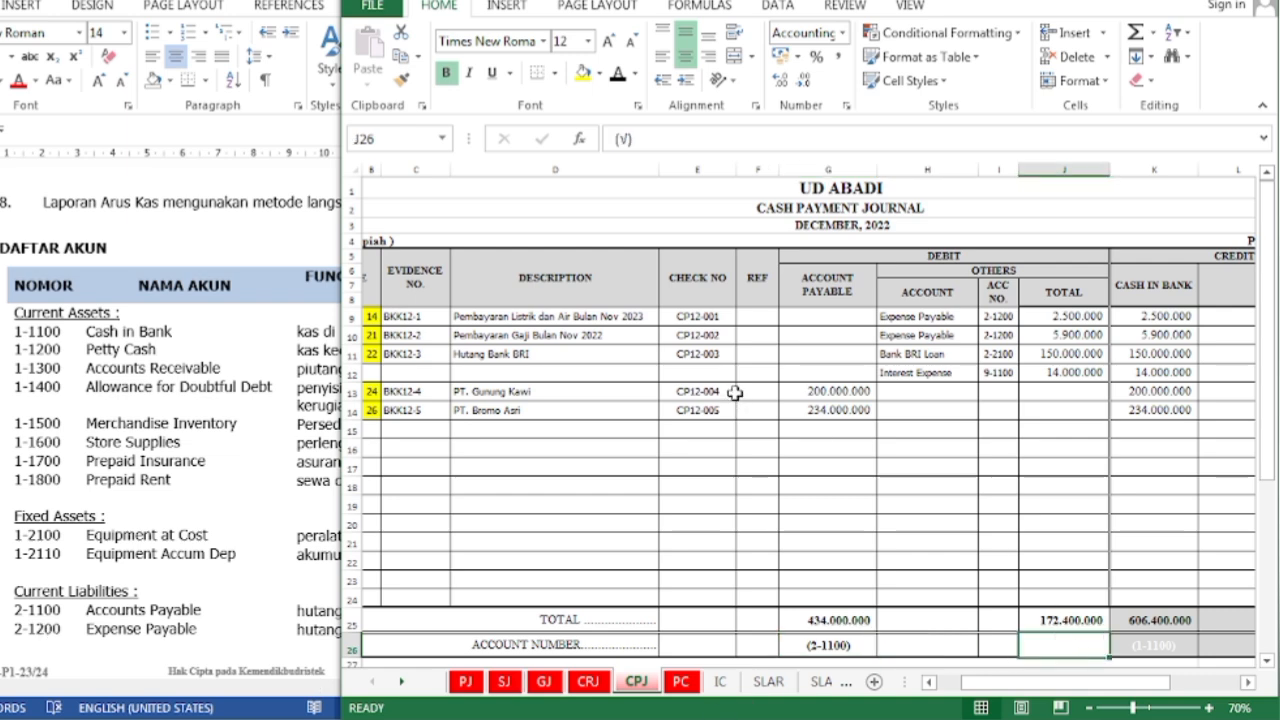
pyautogui.click(617, 73)
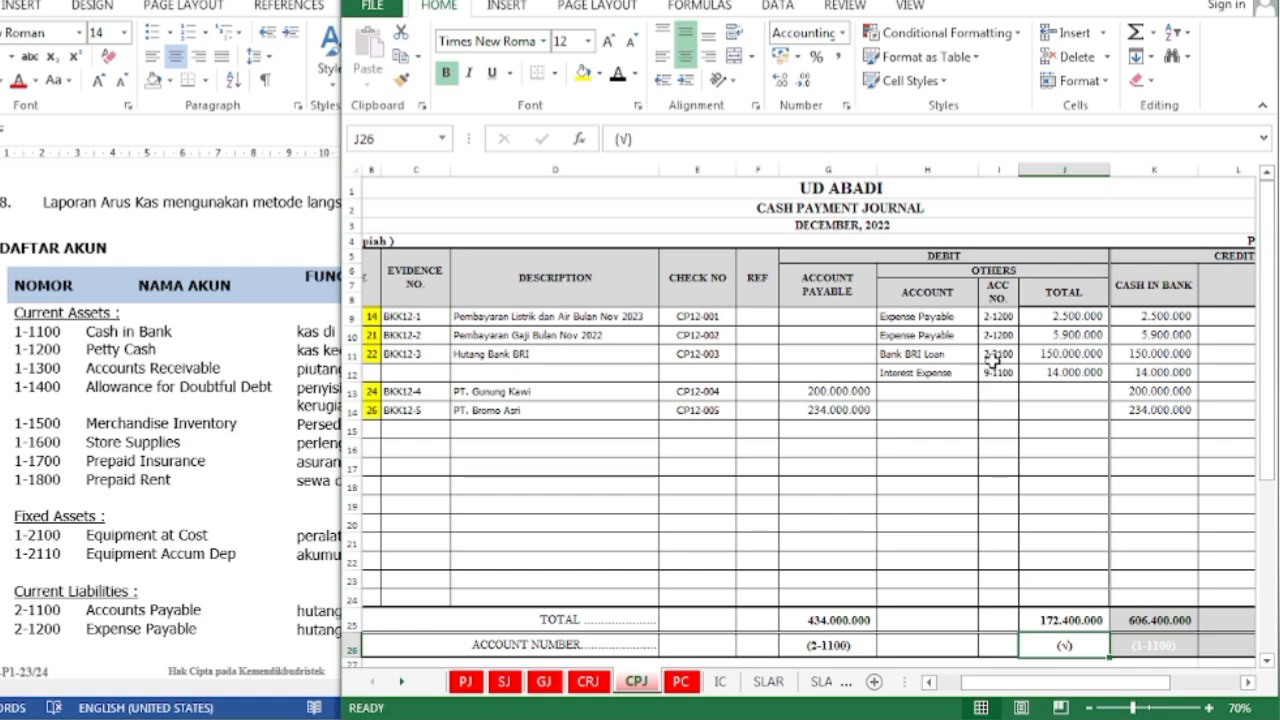
pyautogui.click(1170, 645)
pyautogui.click(618, 76)
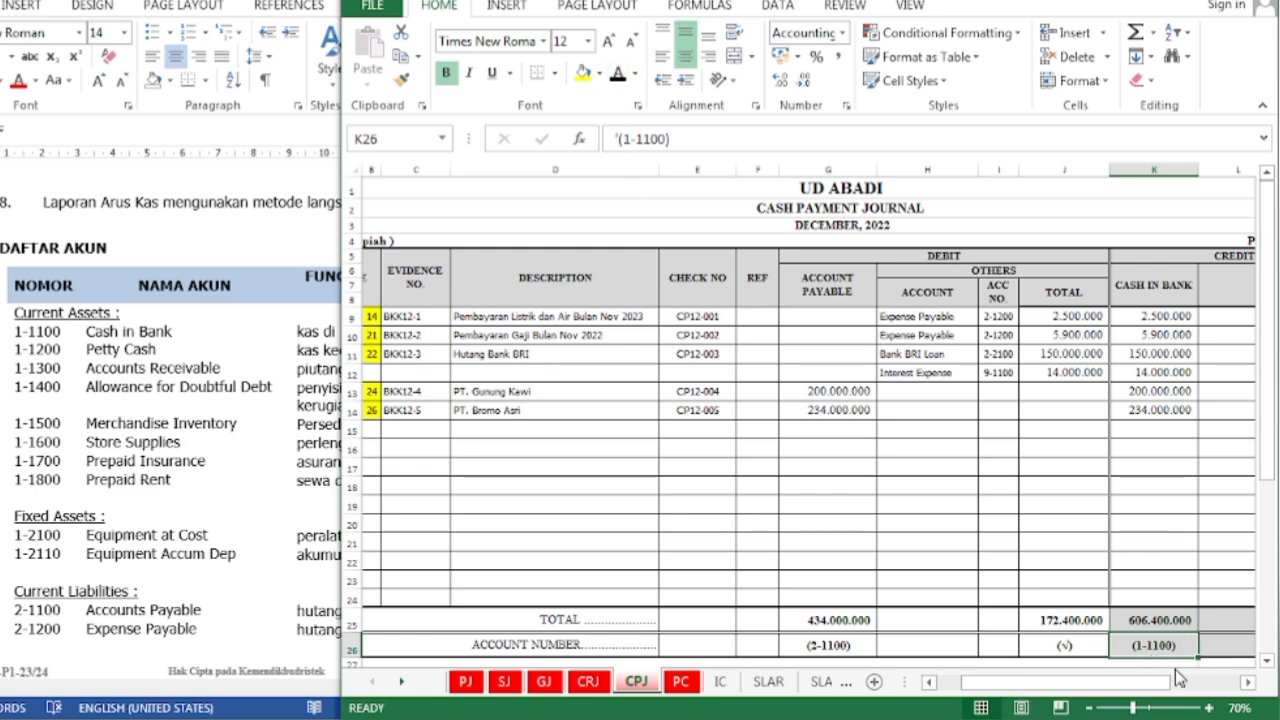
# Open the petty cash sheet and reveal the totals in G14:H14 and the Petty Cash account number (1-1200) in H15 with black text
pyautogui.click(677, 684)
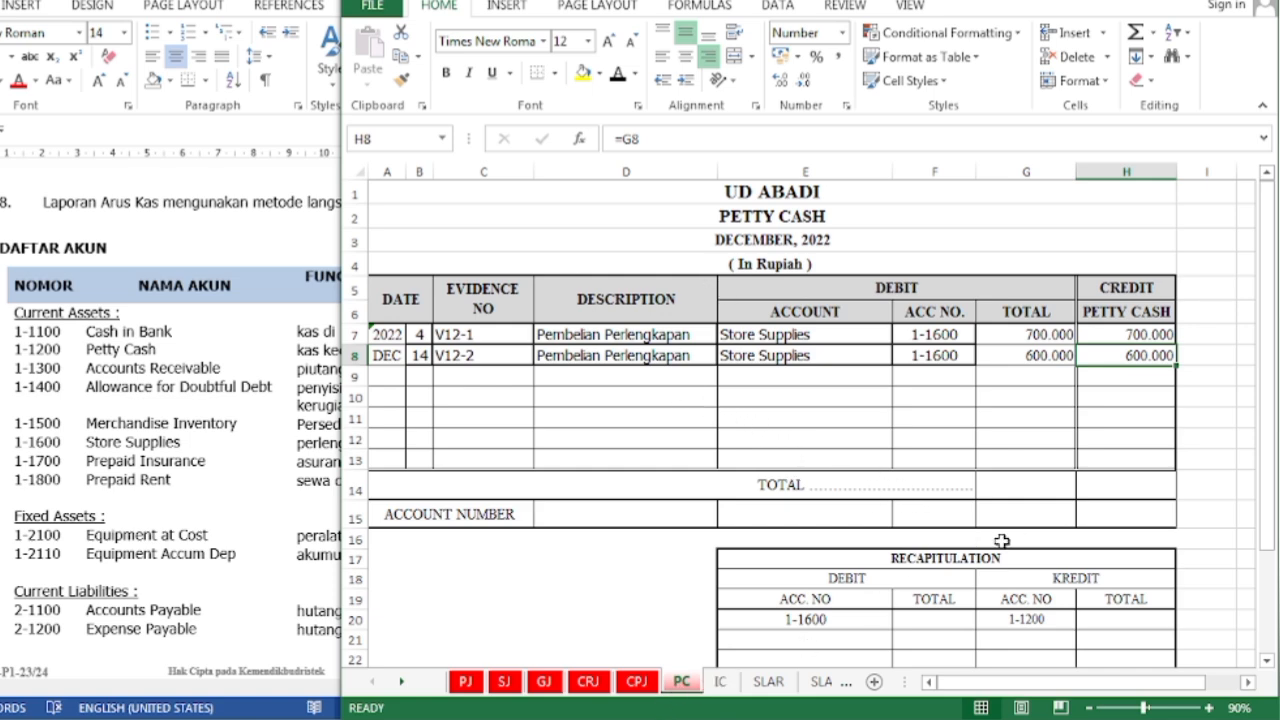
pyautogui.moveTo(1011, 490); pyautogui.dragTo(1098, 488)
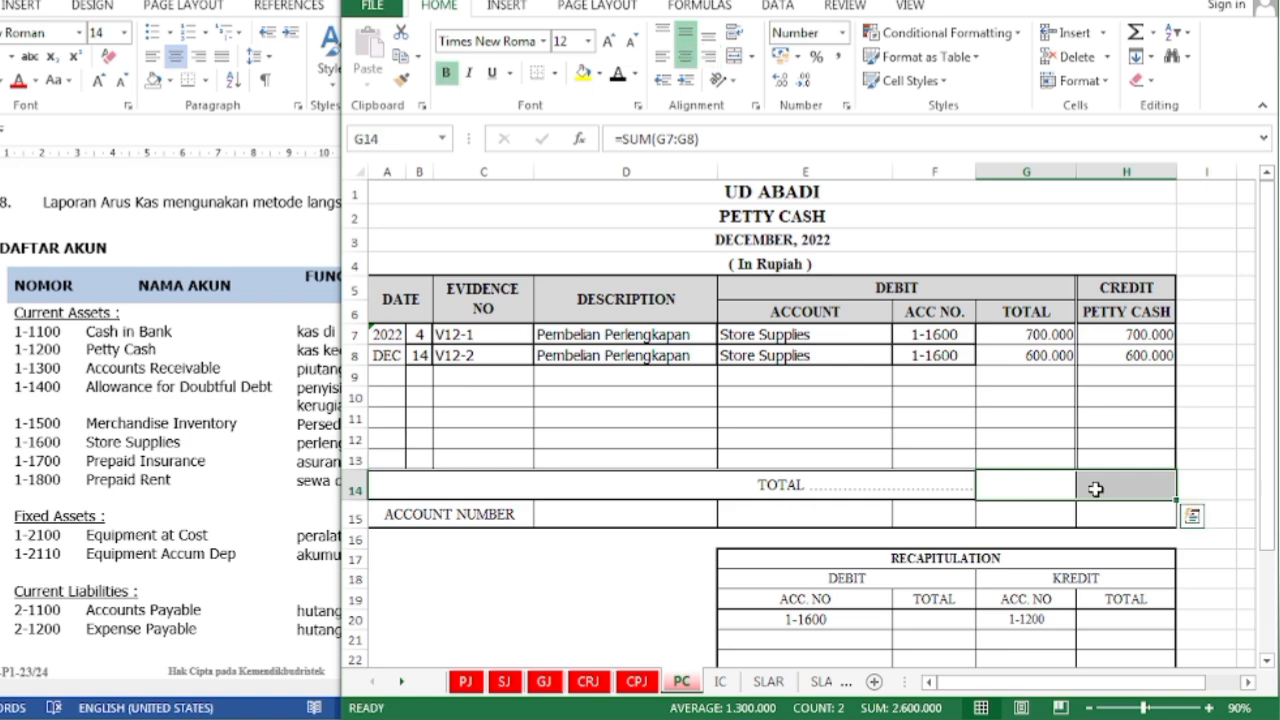
pyautogui.click(617, 74)
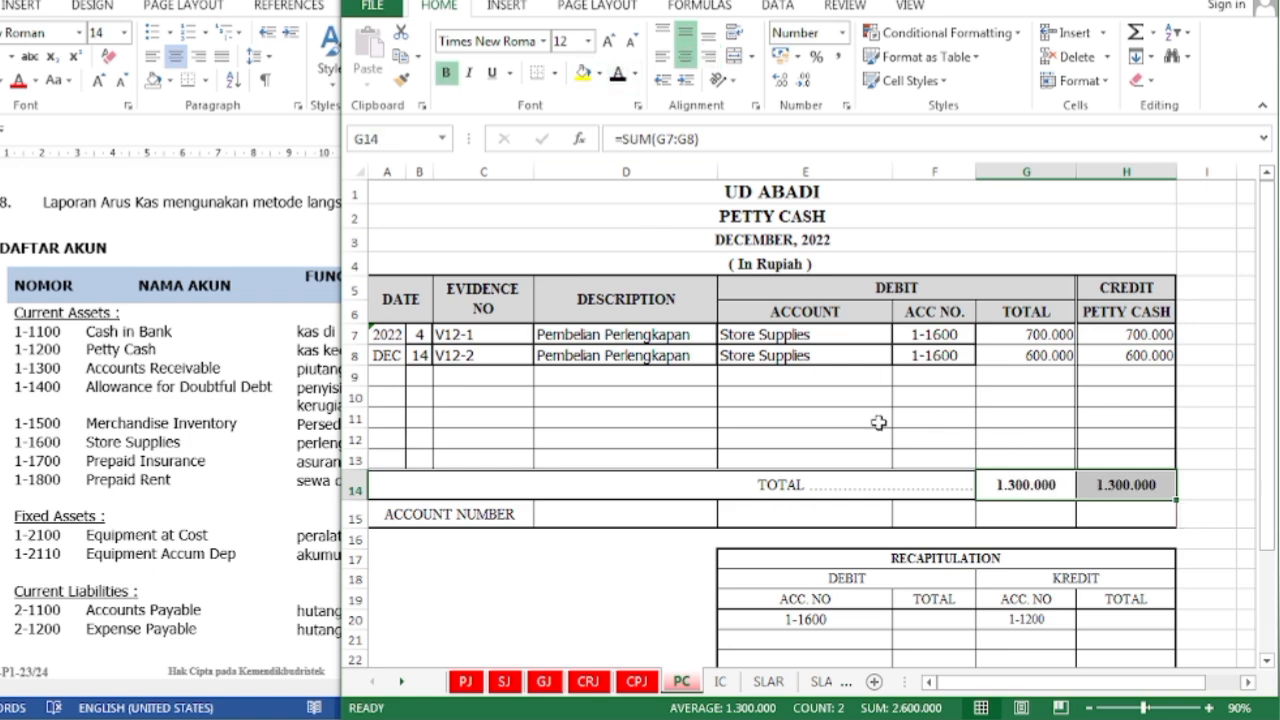
pyautogui.click(1120, 512)
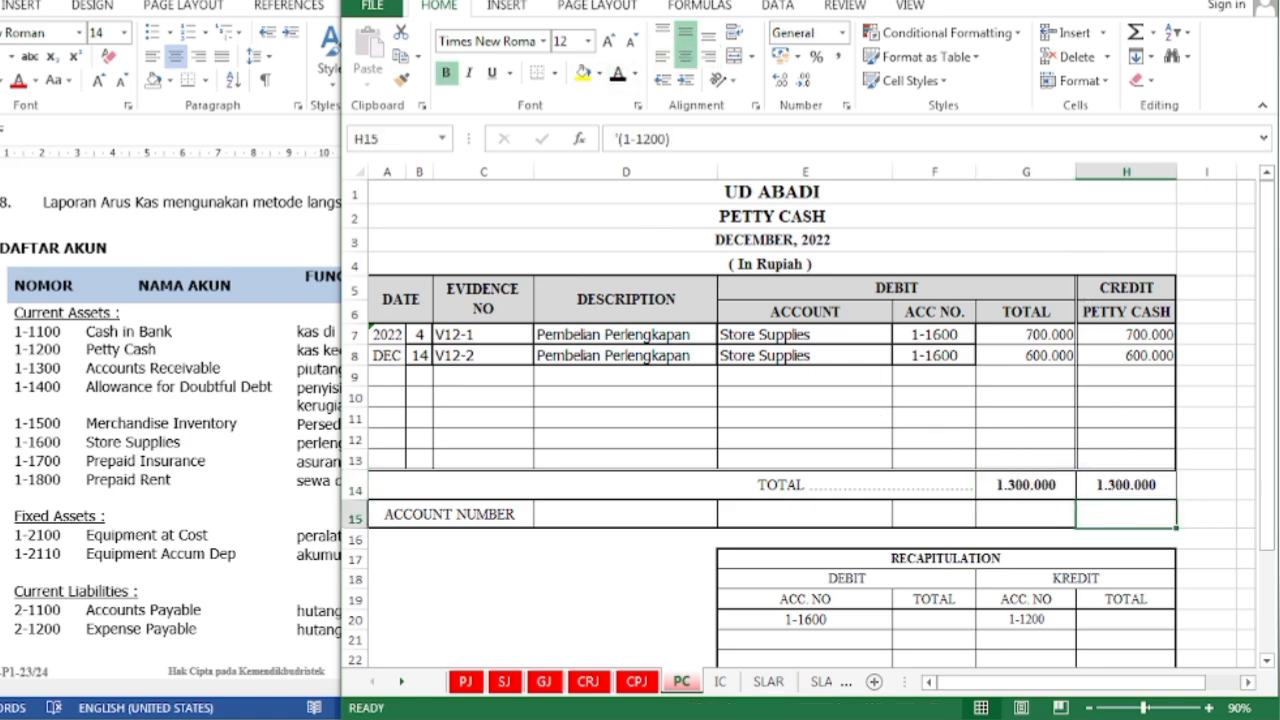
pyautogui.click(617, 74)
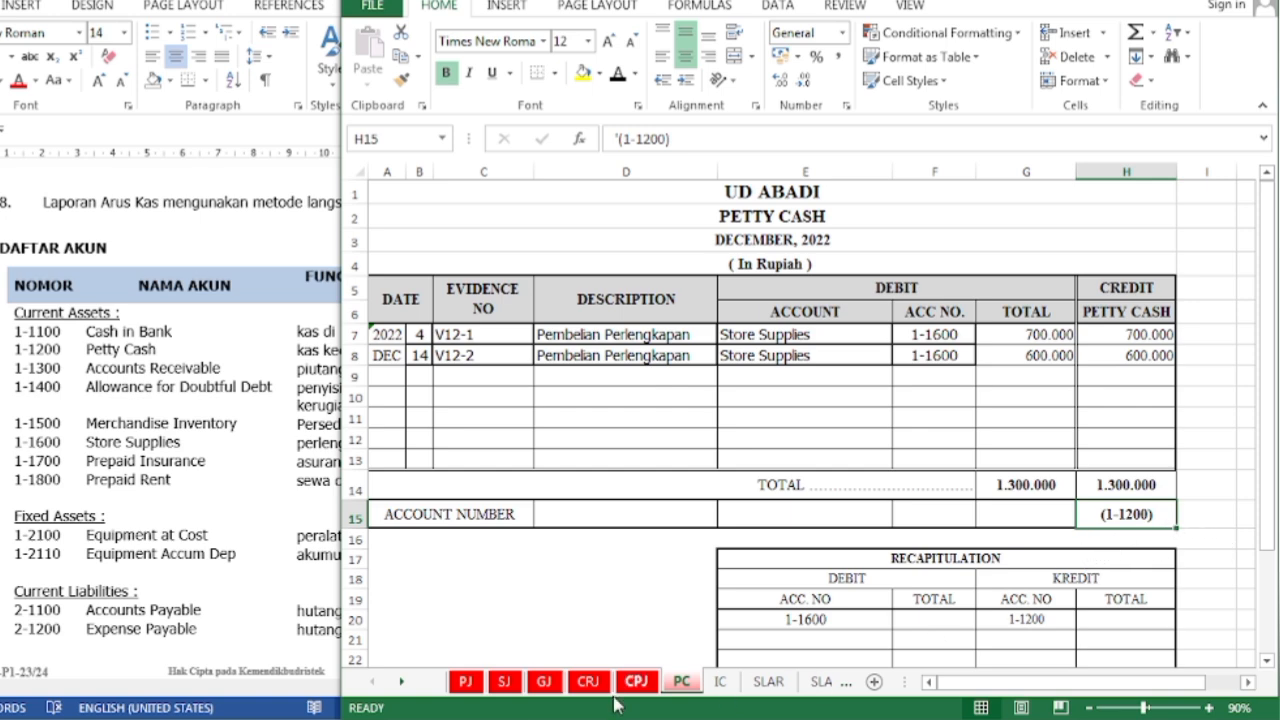
# Return to the purchase journal sheet
pyautogui.click(465, 682)
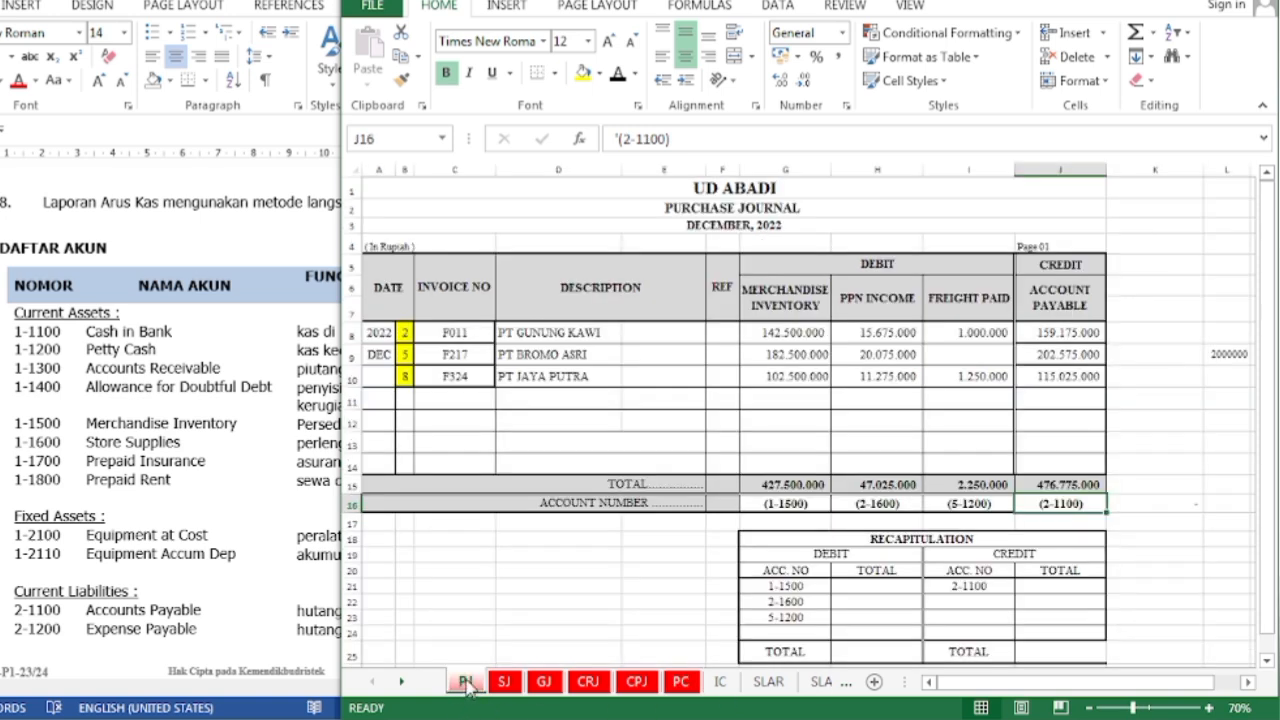